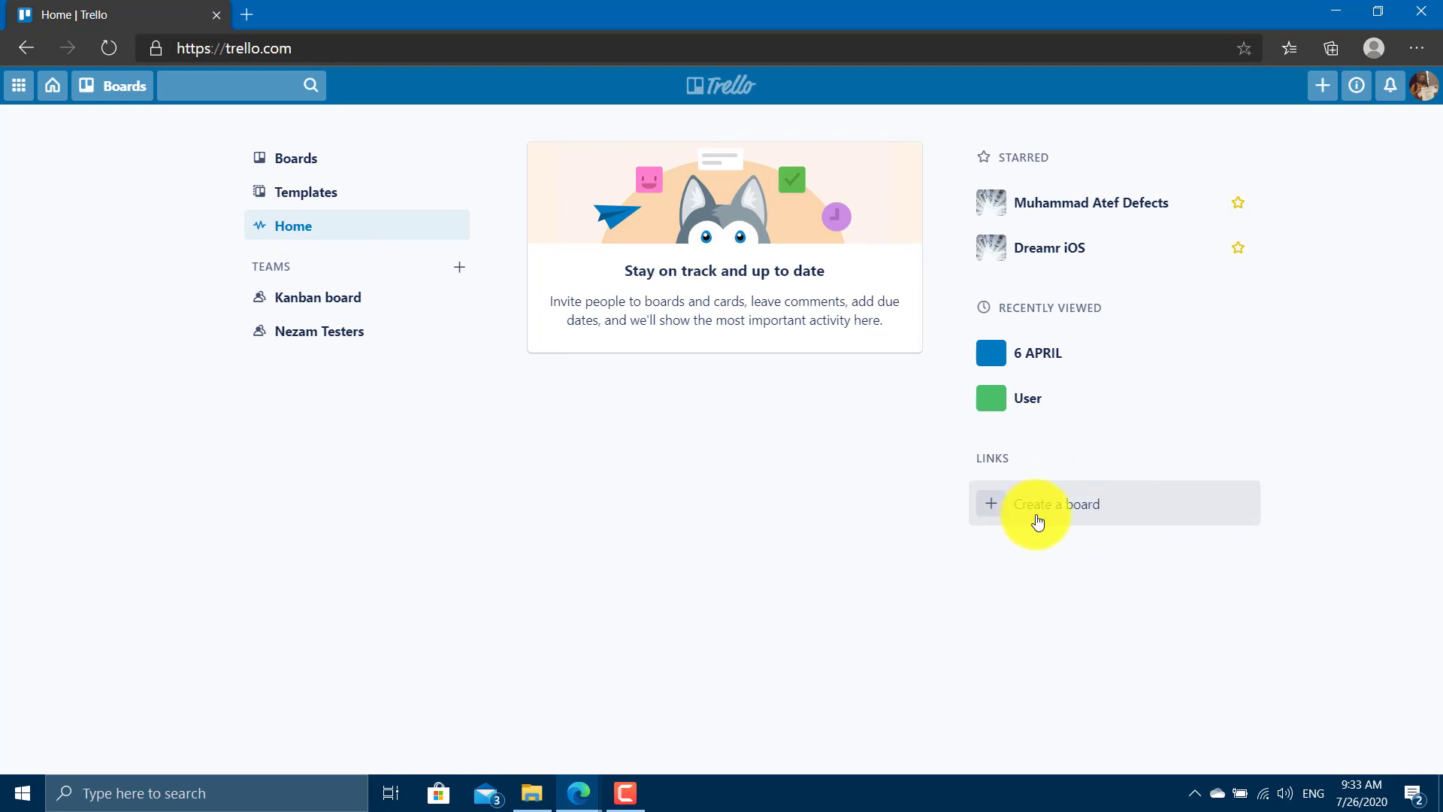
# Start a new board titled 'ISTQB Foundation Level'.
pyautogui.click(1037, 520)
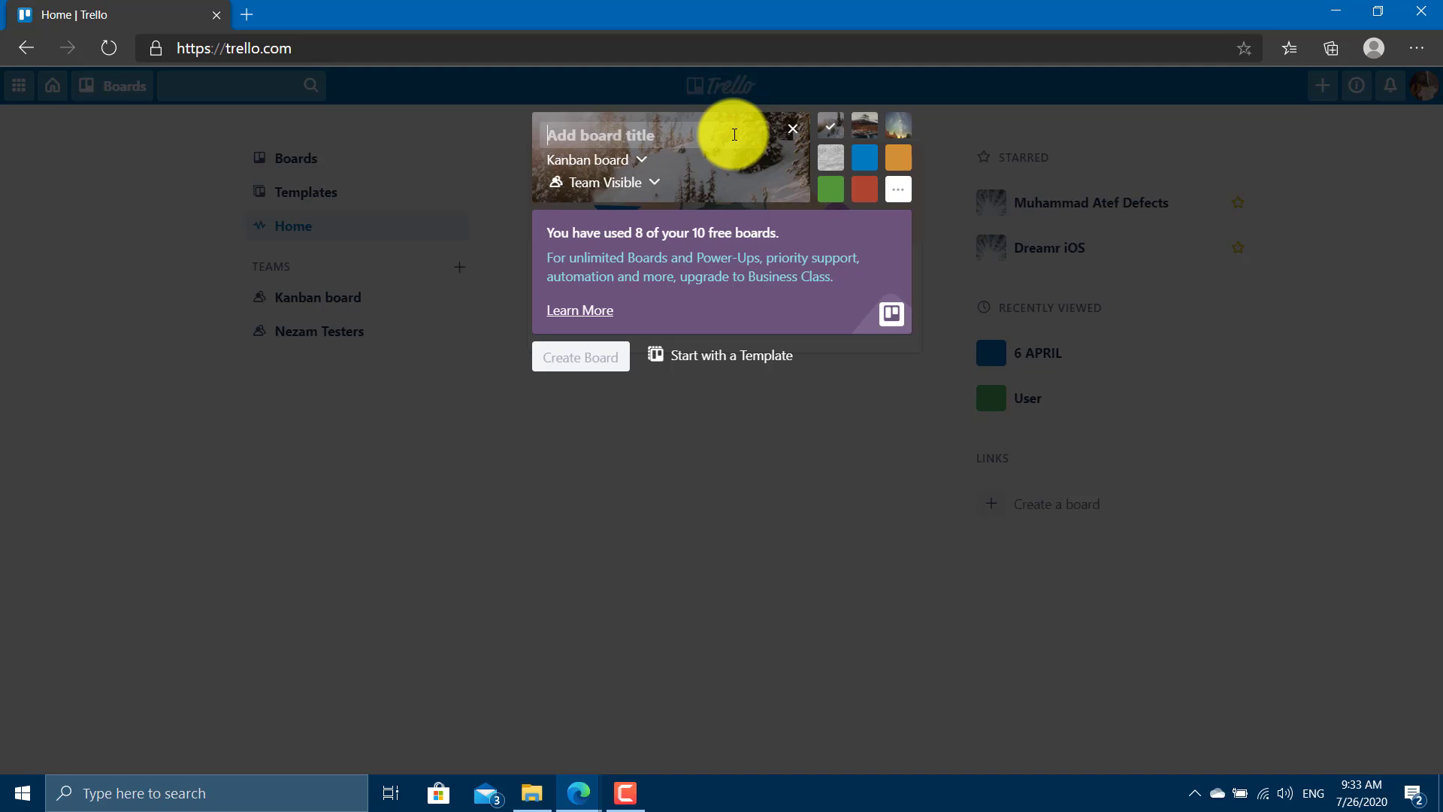
pyautogui.write('ISTQB ')
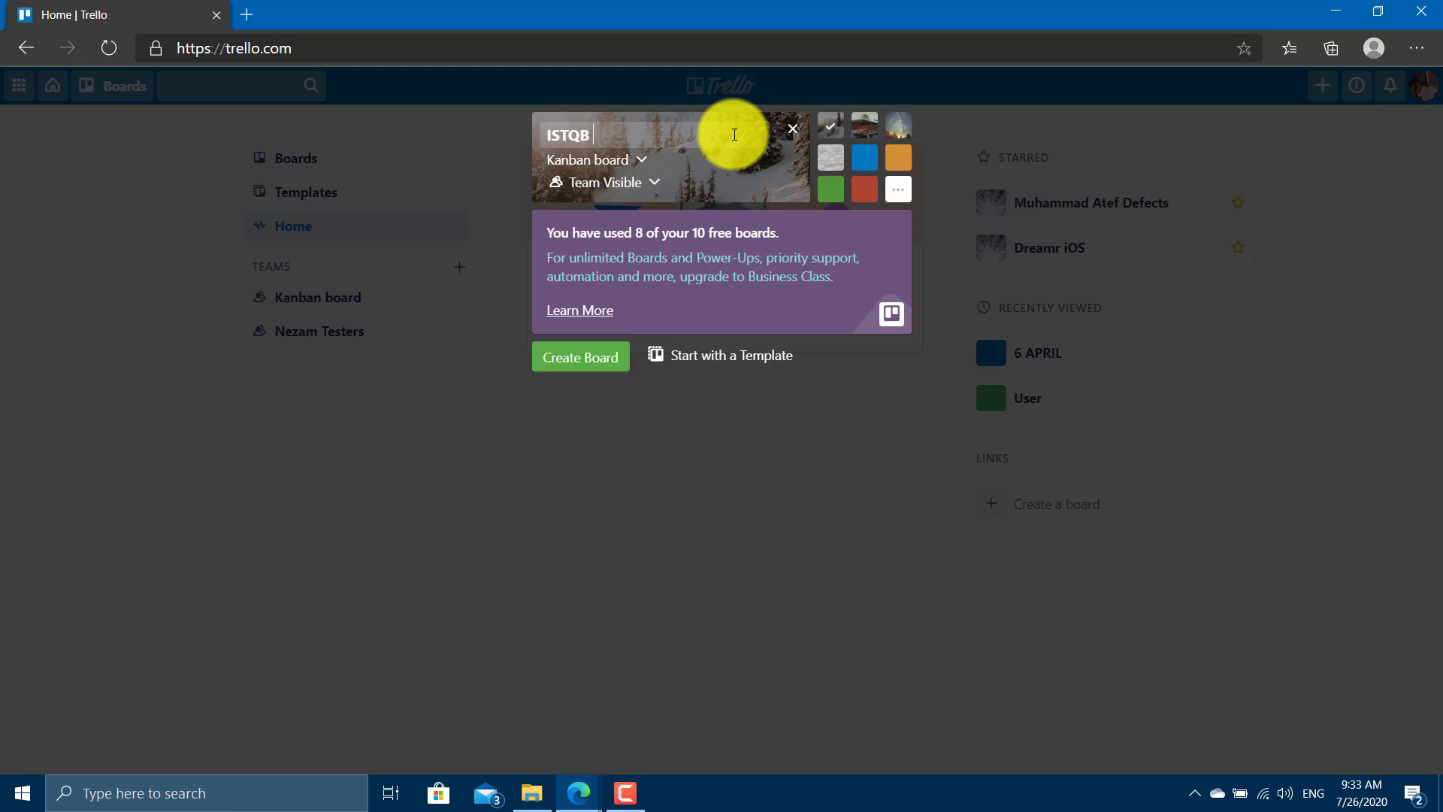
pyautogui.write('Foundation Level')
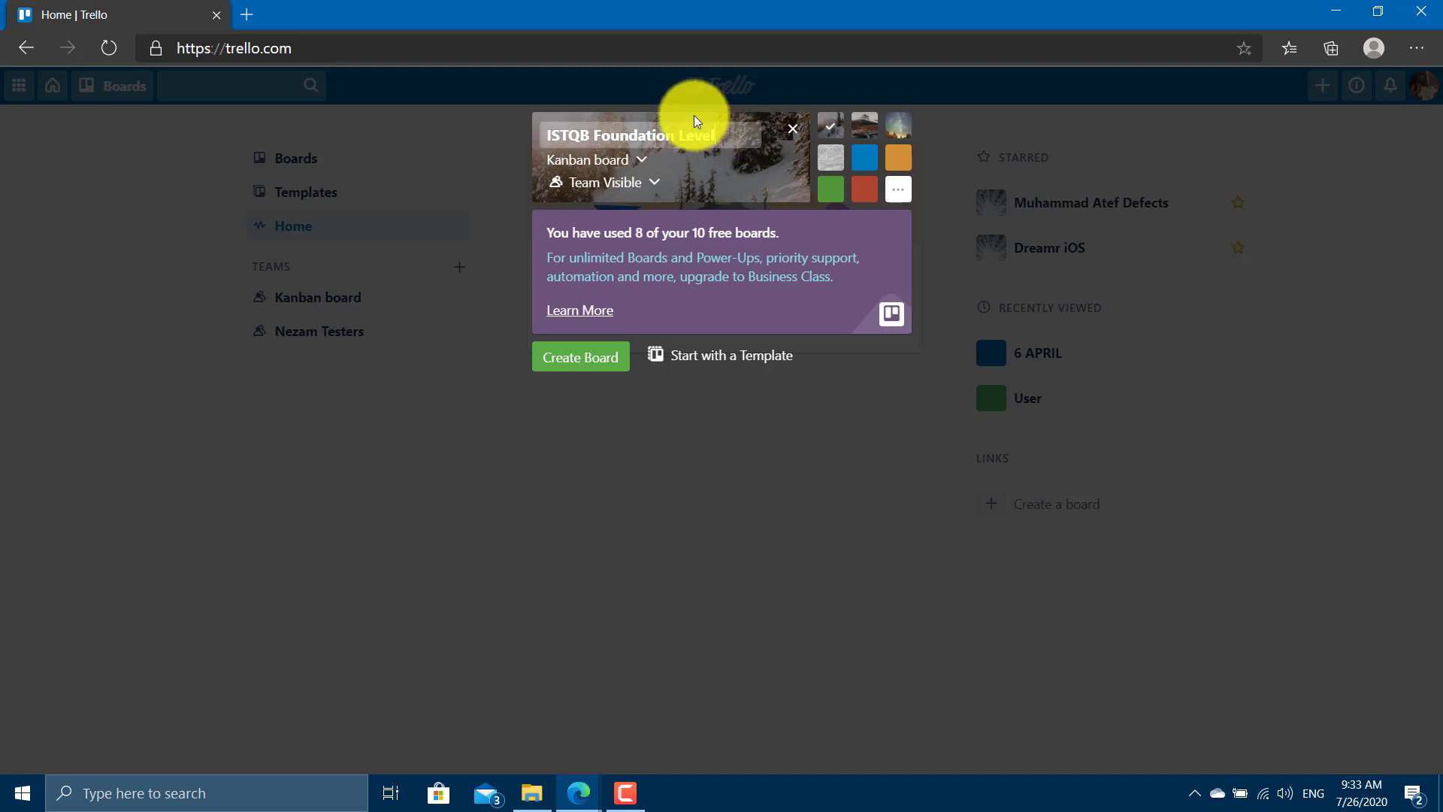
# Set the new board's team to No team.
pyautogui.click(590, 161)
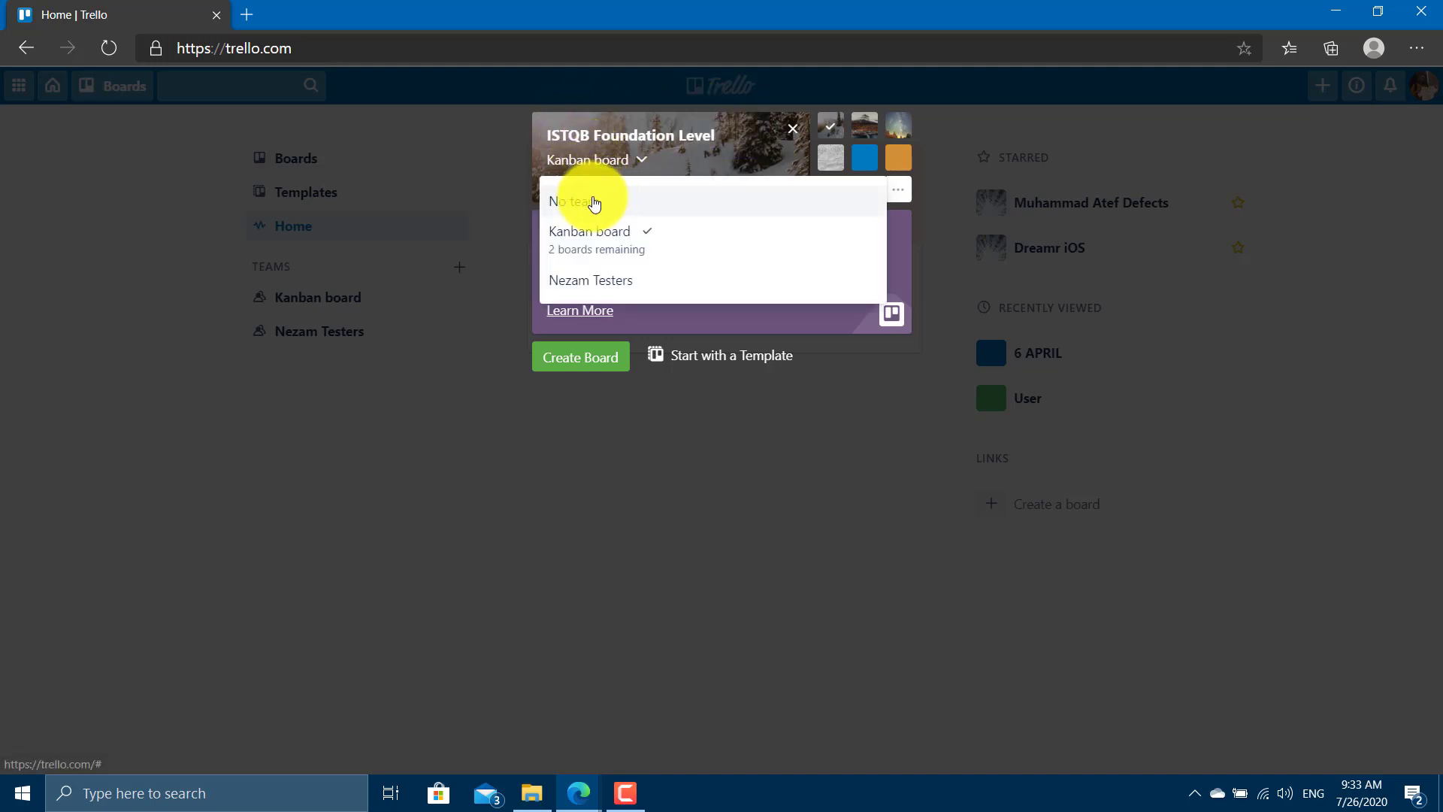
pyautogui.click(598, 200)
pyautogui.click(598, 160)
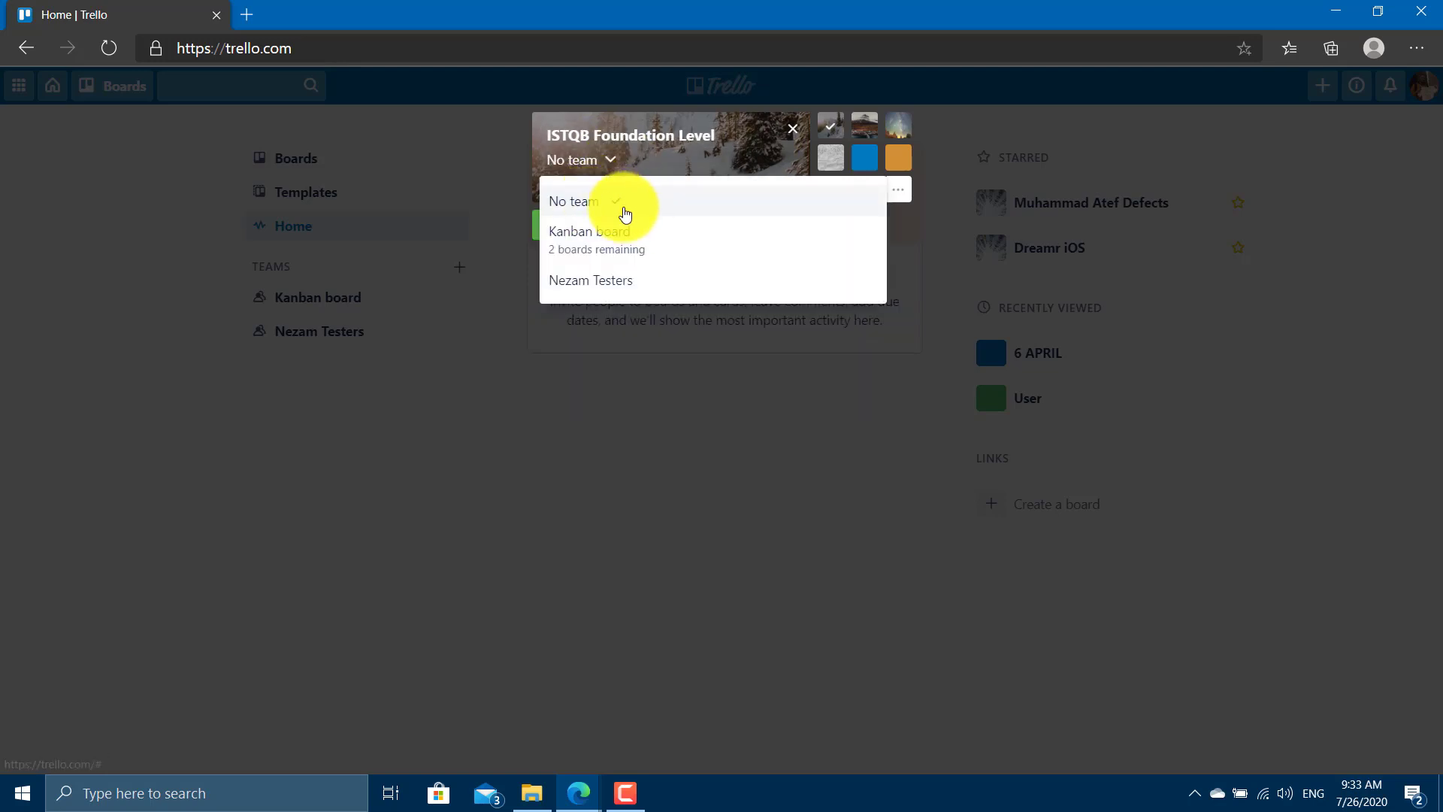
pyautogui.click(620, 209)
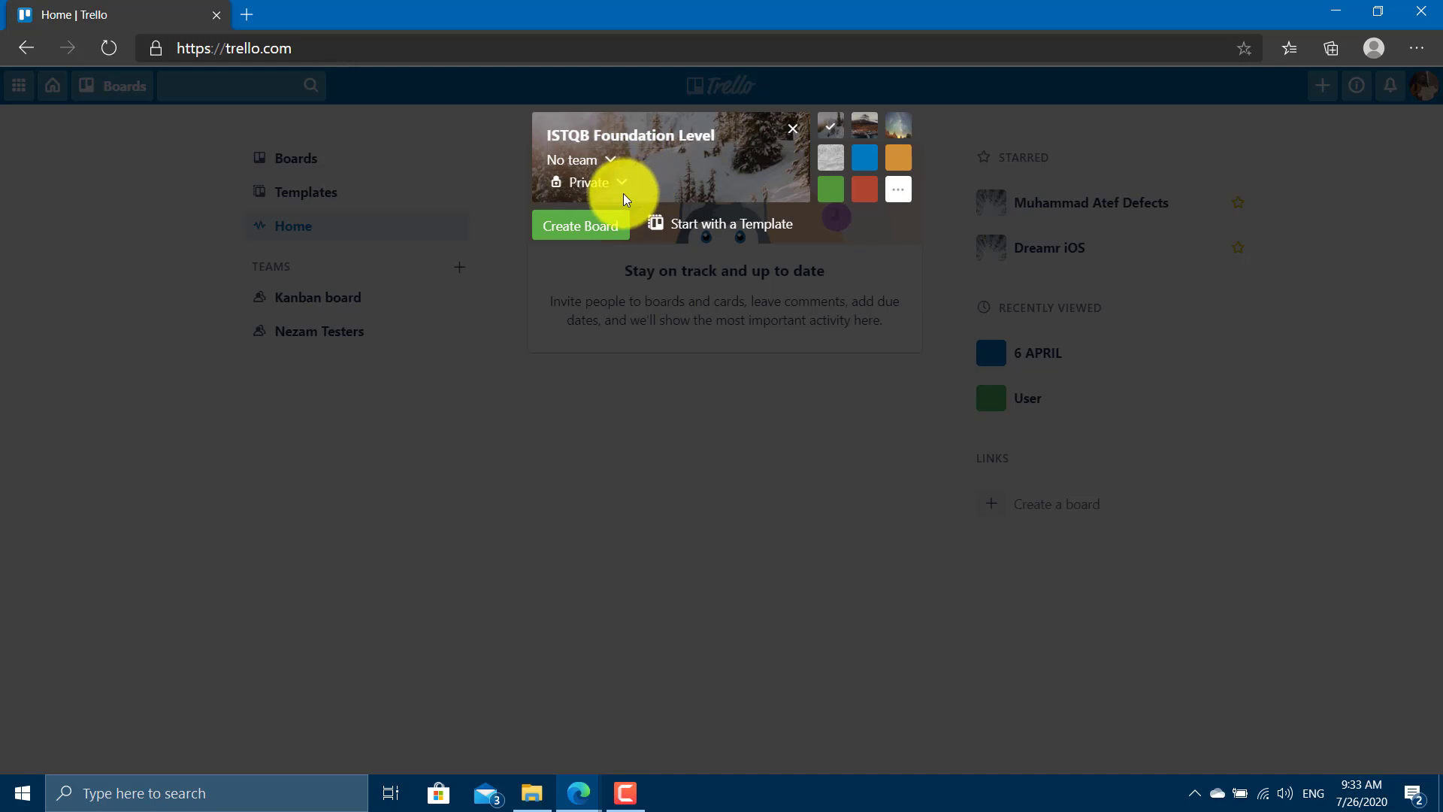
# Make the board Public and use the red mountain photo as background.
pyautogui.click(624, 194)
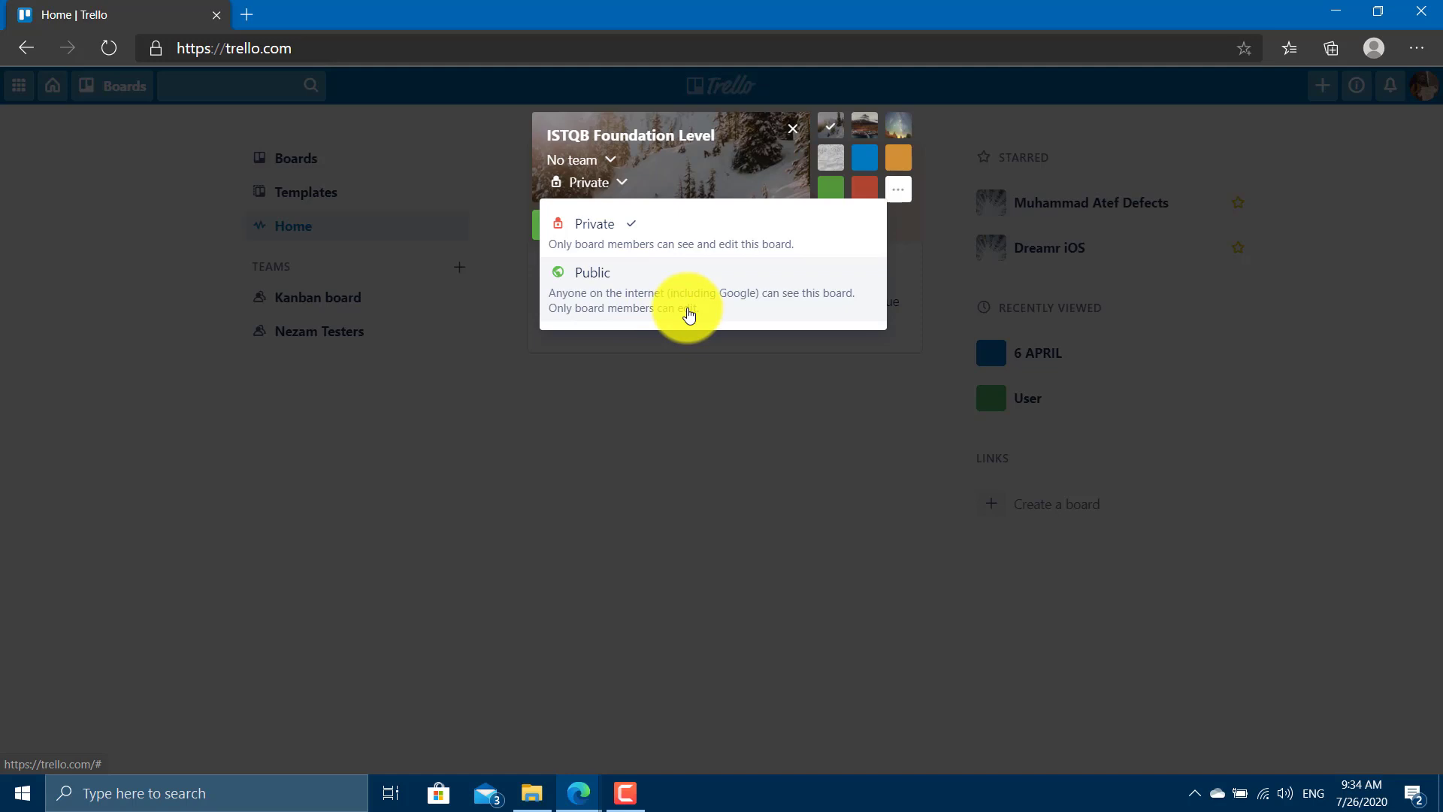
pyautogui.click(689, 314)
pyautogui.click(685, 316)
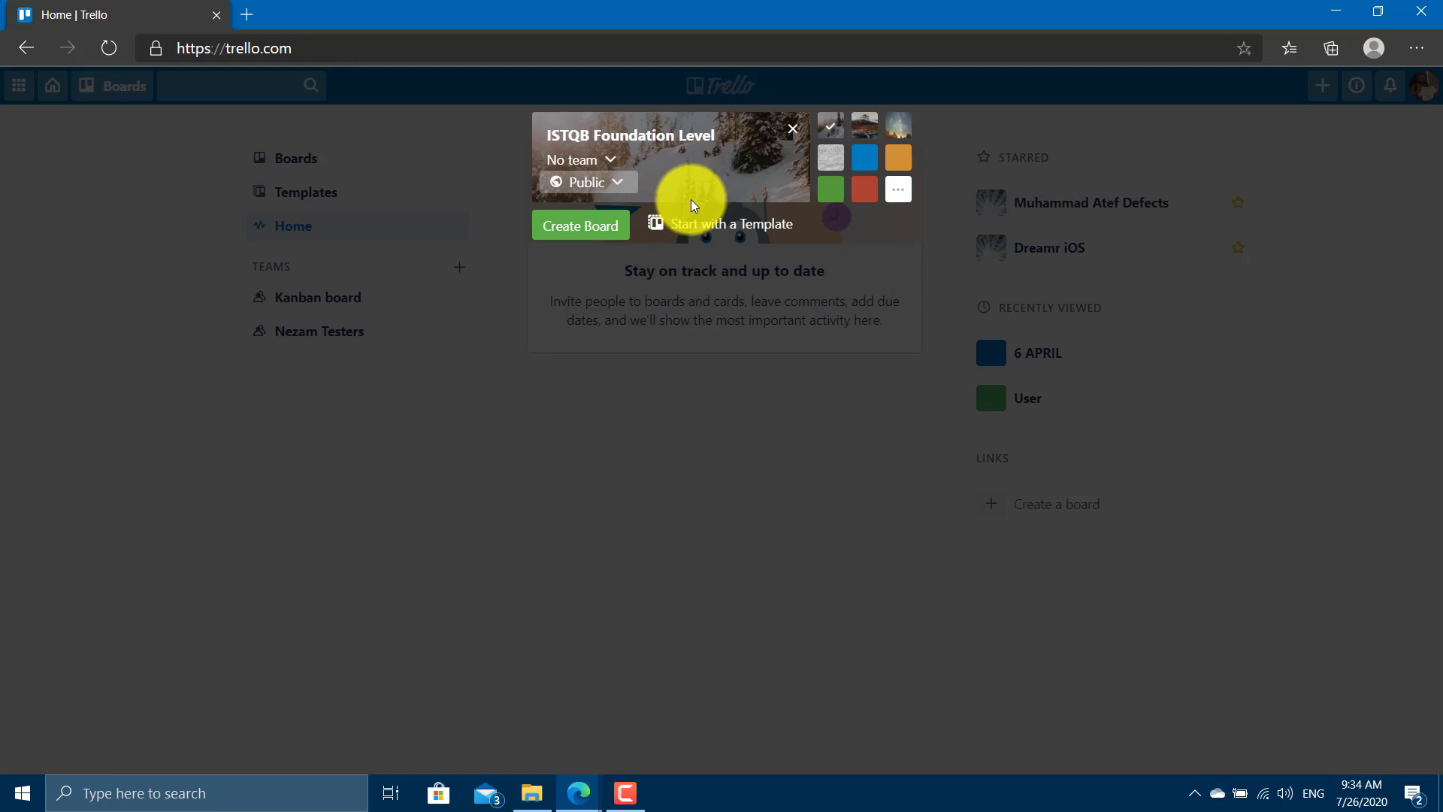
pyautogui.click(864, 130)
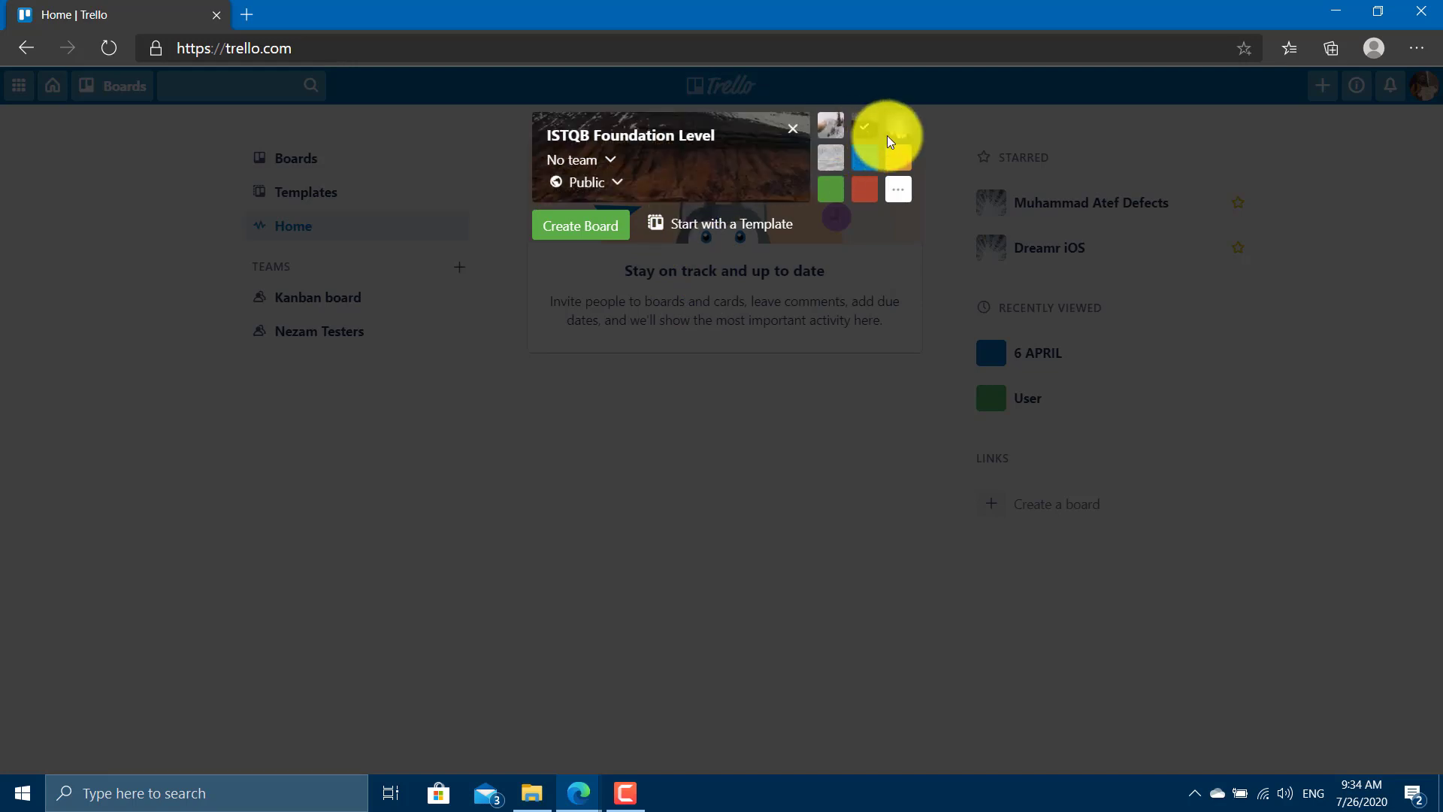
# After trying several photos and colours, choose the orange background and create the board.
pyautogui.click(896, 160)
pyautogui.click(898, 190)
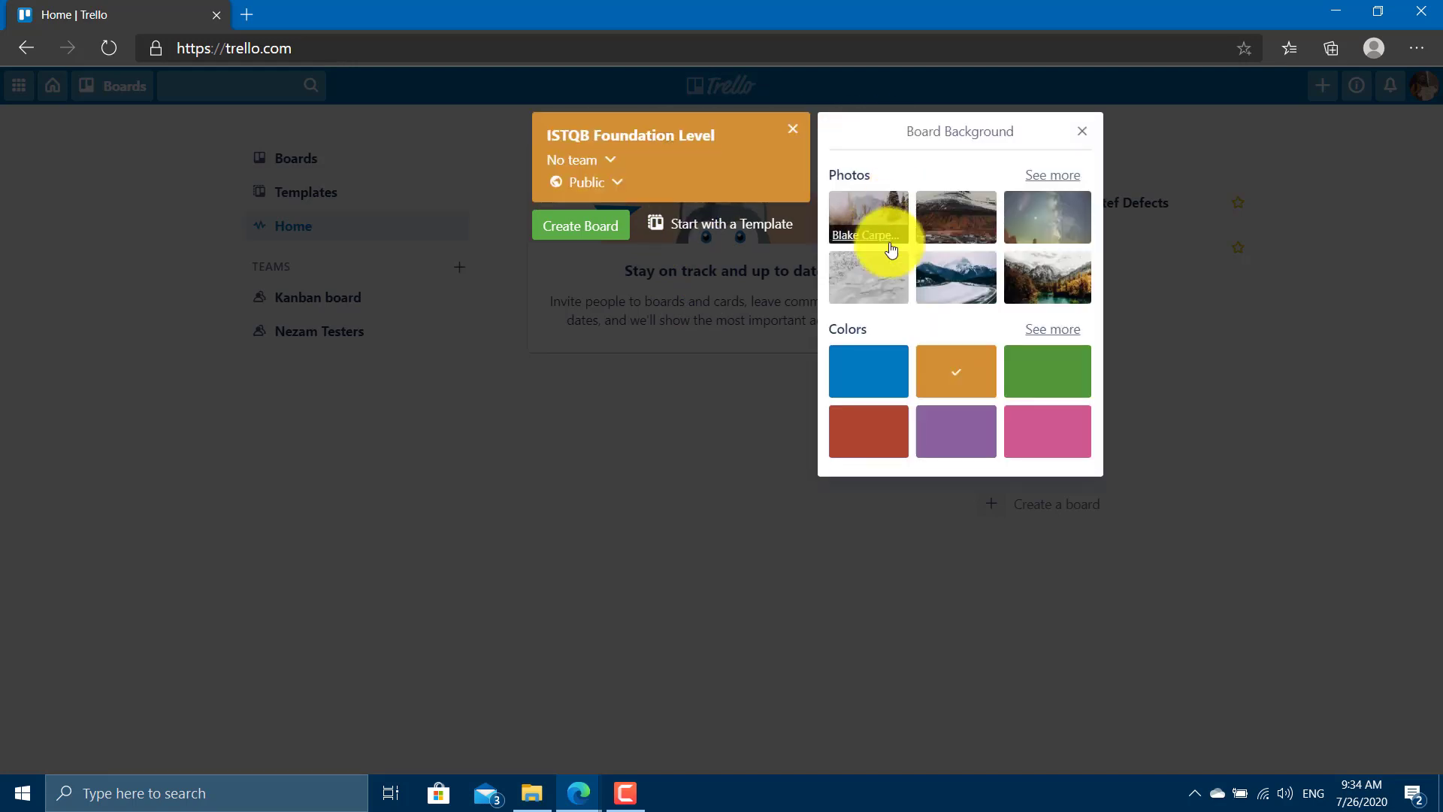
pyautogui.click(890, 243)
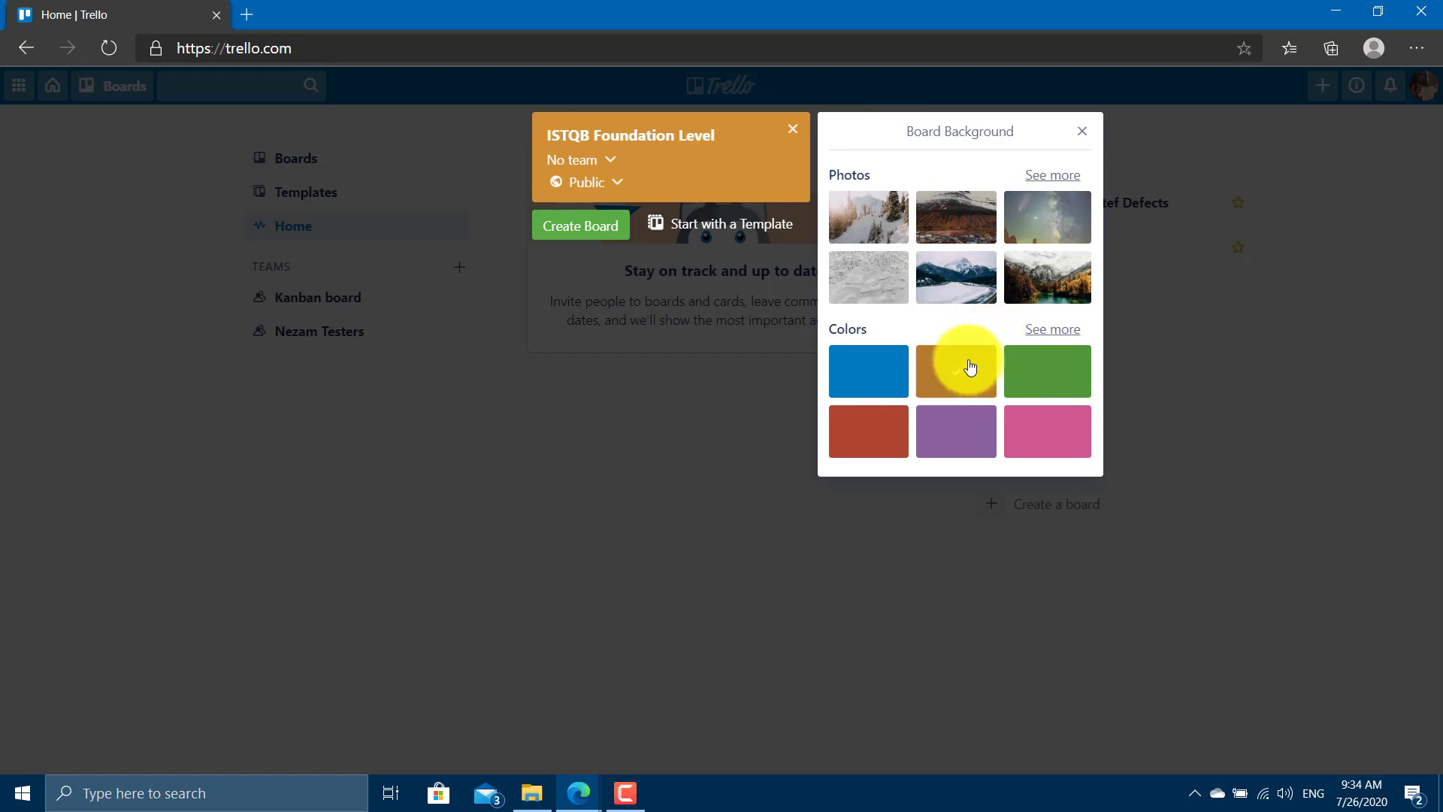
pyautogui.click(961, 213)
pyautogui.click(1049, 225)
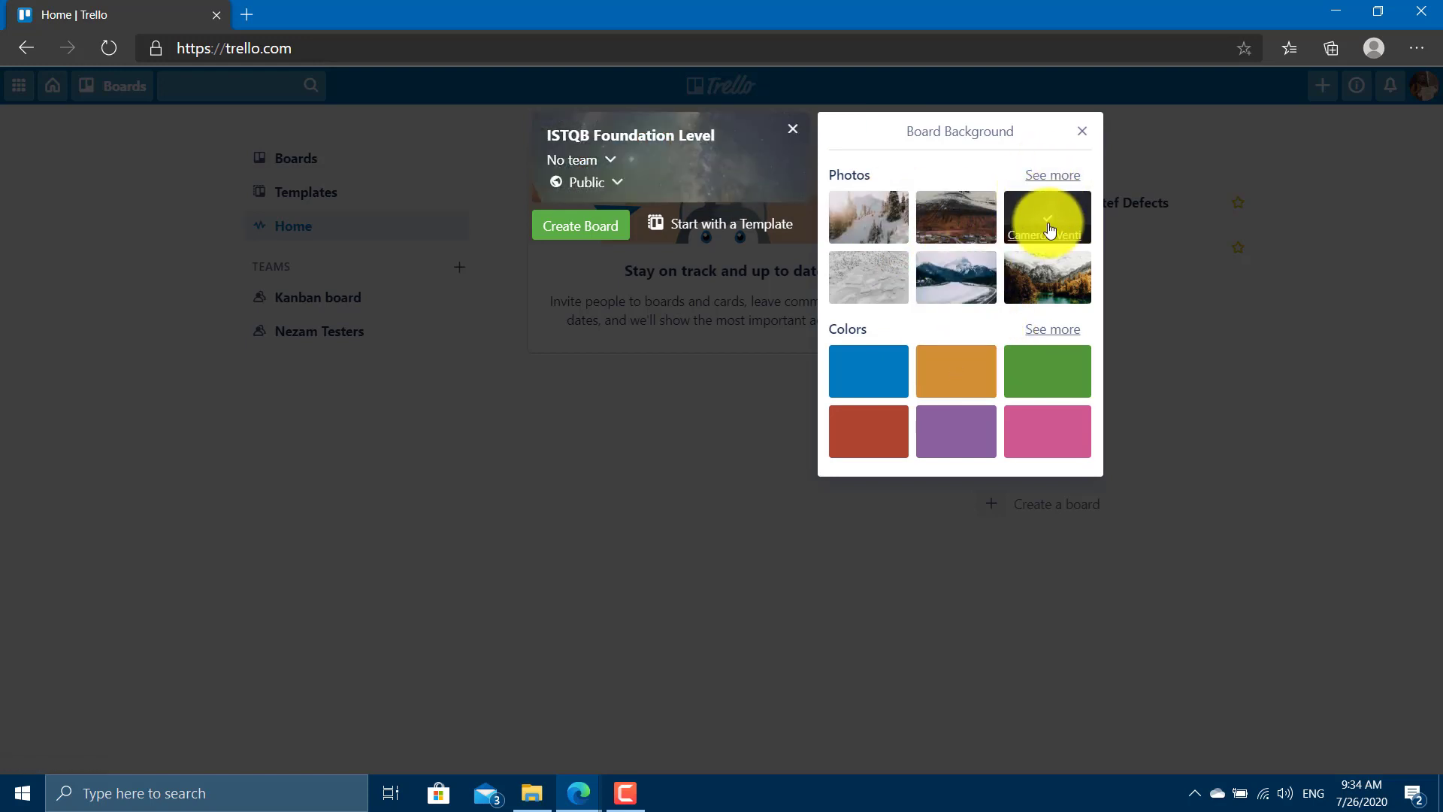
pyautogui.click(1060, 368)
pyautogui.click(927, 364)
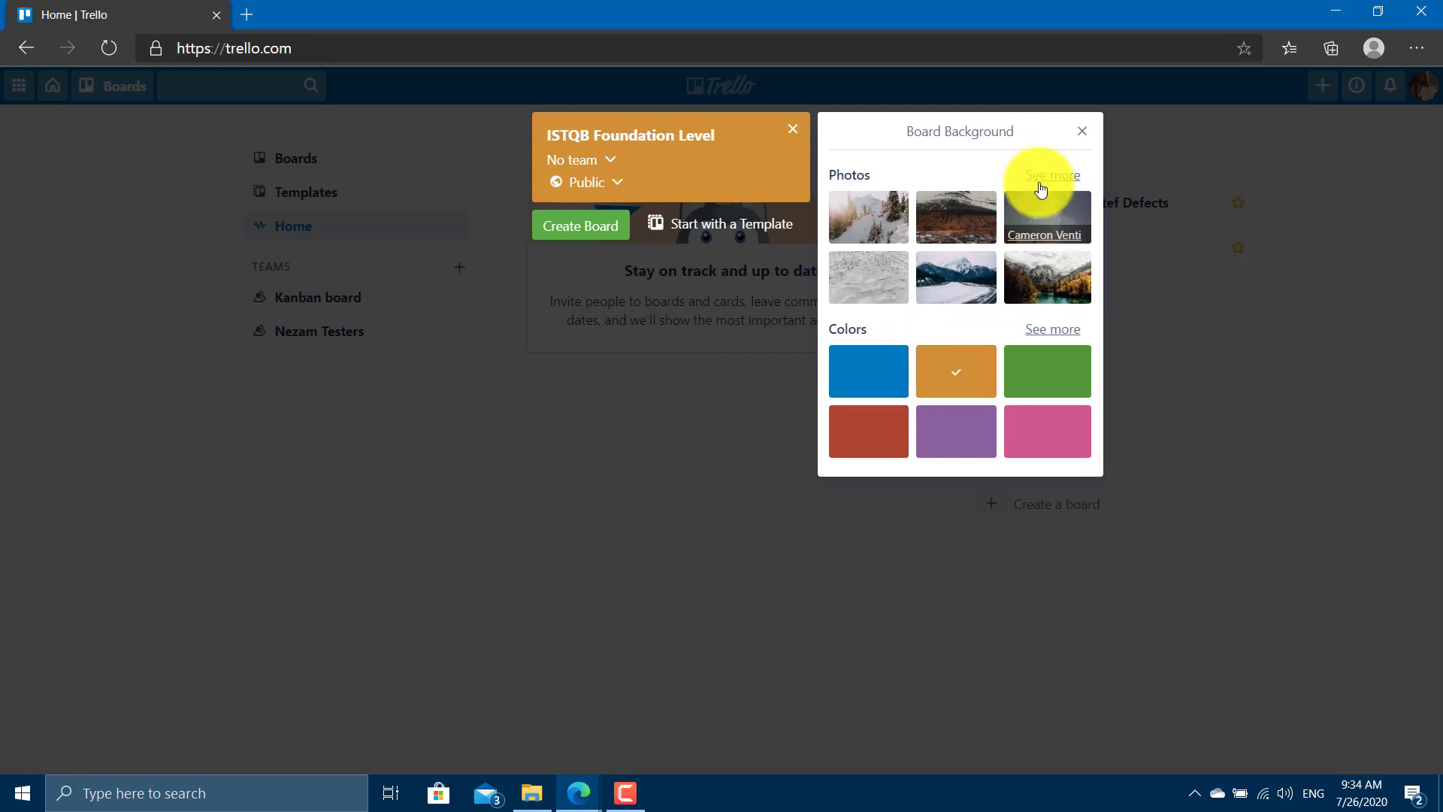
pyautogui.click(1082, 131)
pyautogui.click(587, 226)
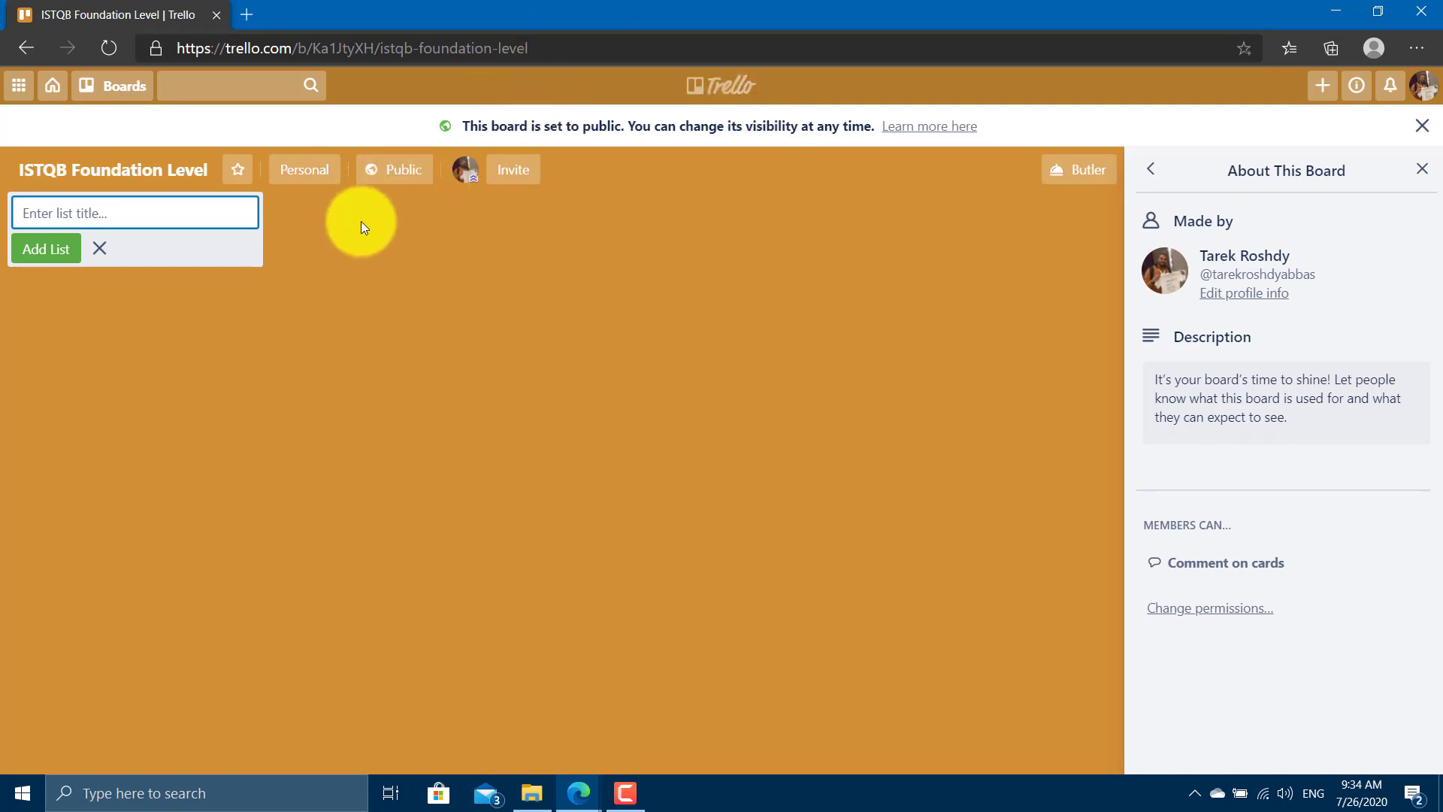
# Dismiss the new-list form and open the Trello home page in a new tab.
pyautogui.click(245, 173)
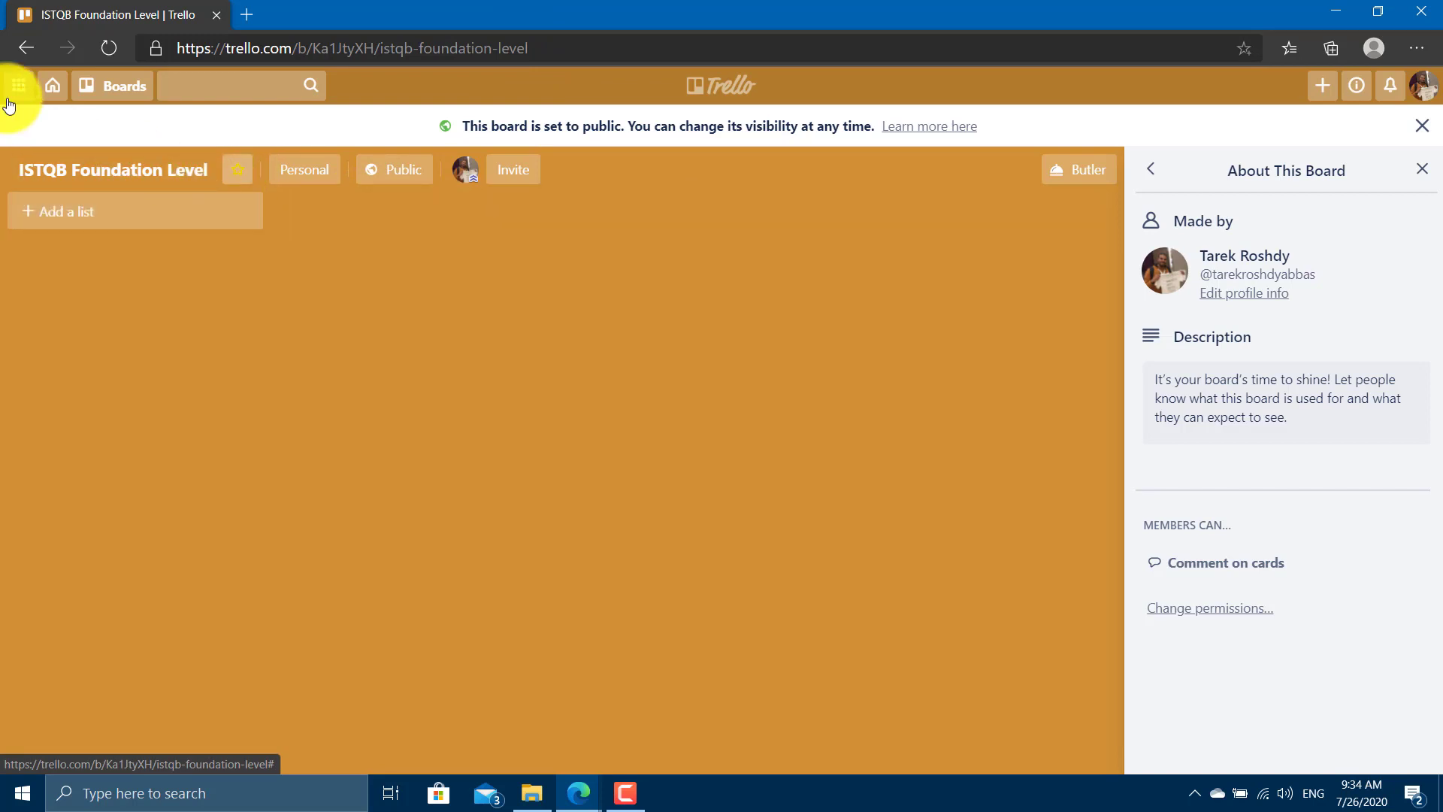
pyautogui.rightClick(58, 95)
pyautogui.click(60, 96)
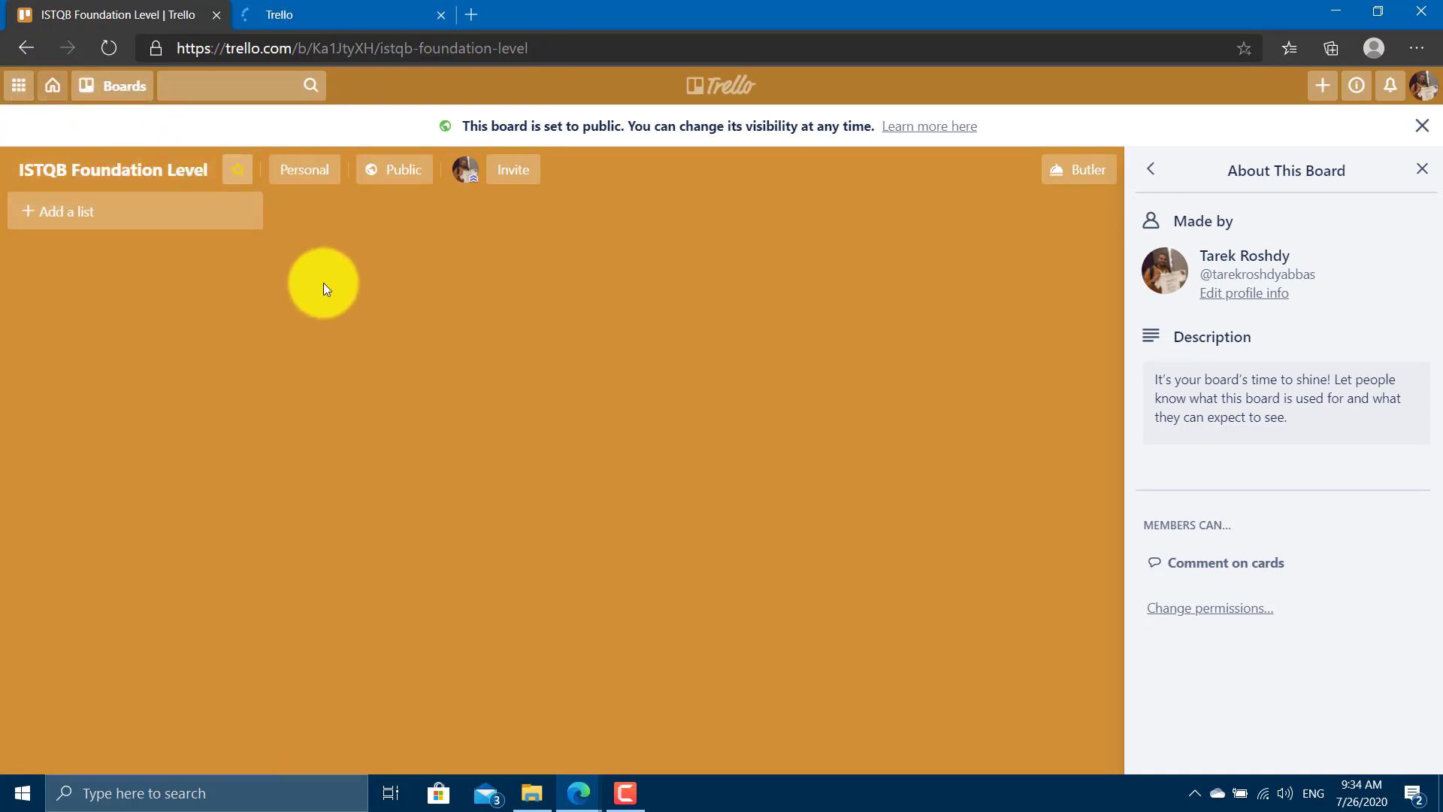
pyautogui.hotkey('ctrl', 'Tab')
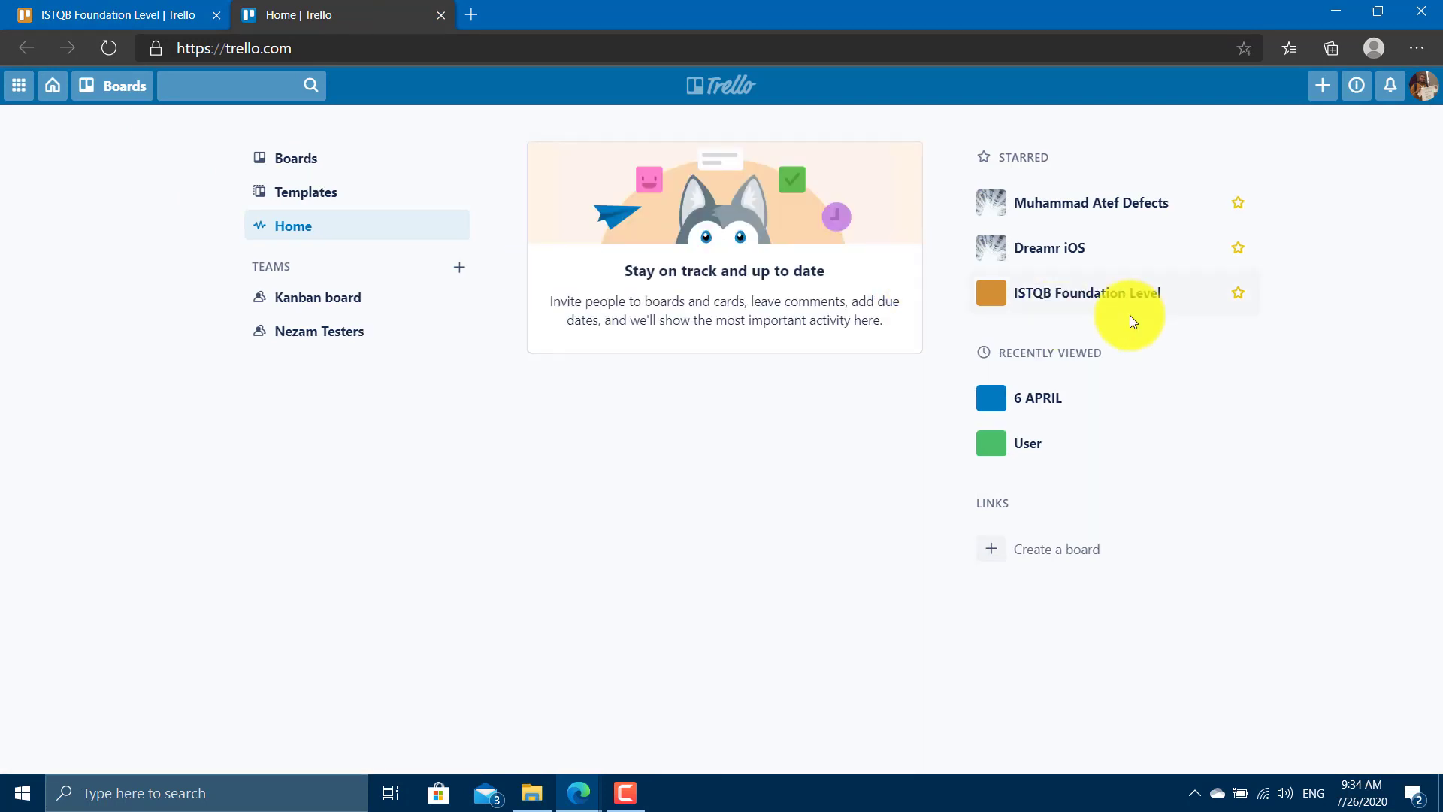
# Unstar the first starred board and Dreamr iOS, then return to the ISTQB board.
pyautogui.click(1238, 203)
pyautogui.click(1234, 209)
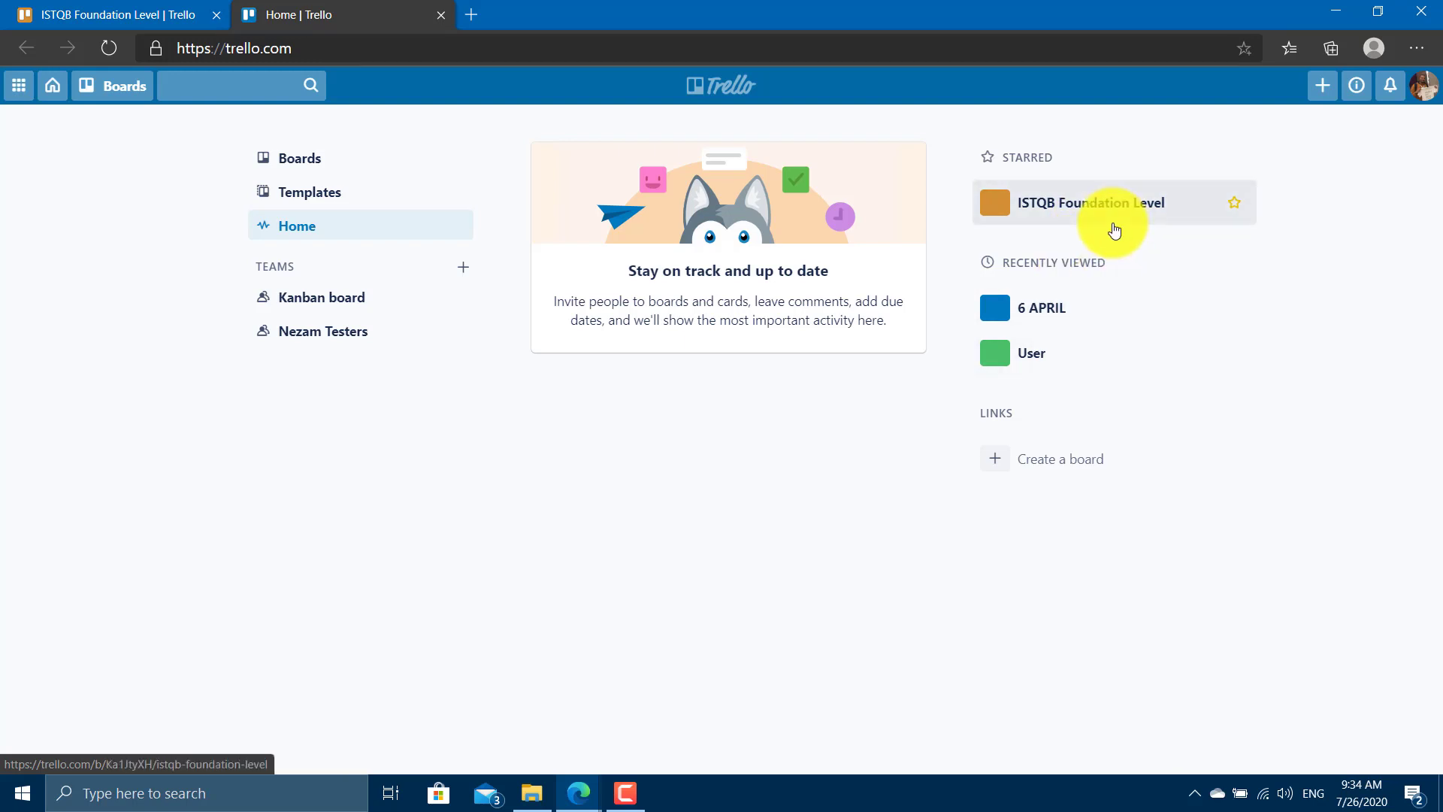
pyautogui.hotkey('ctrl', 'shift', 'Tab')
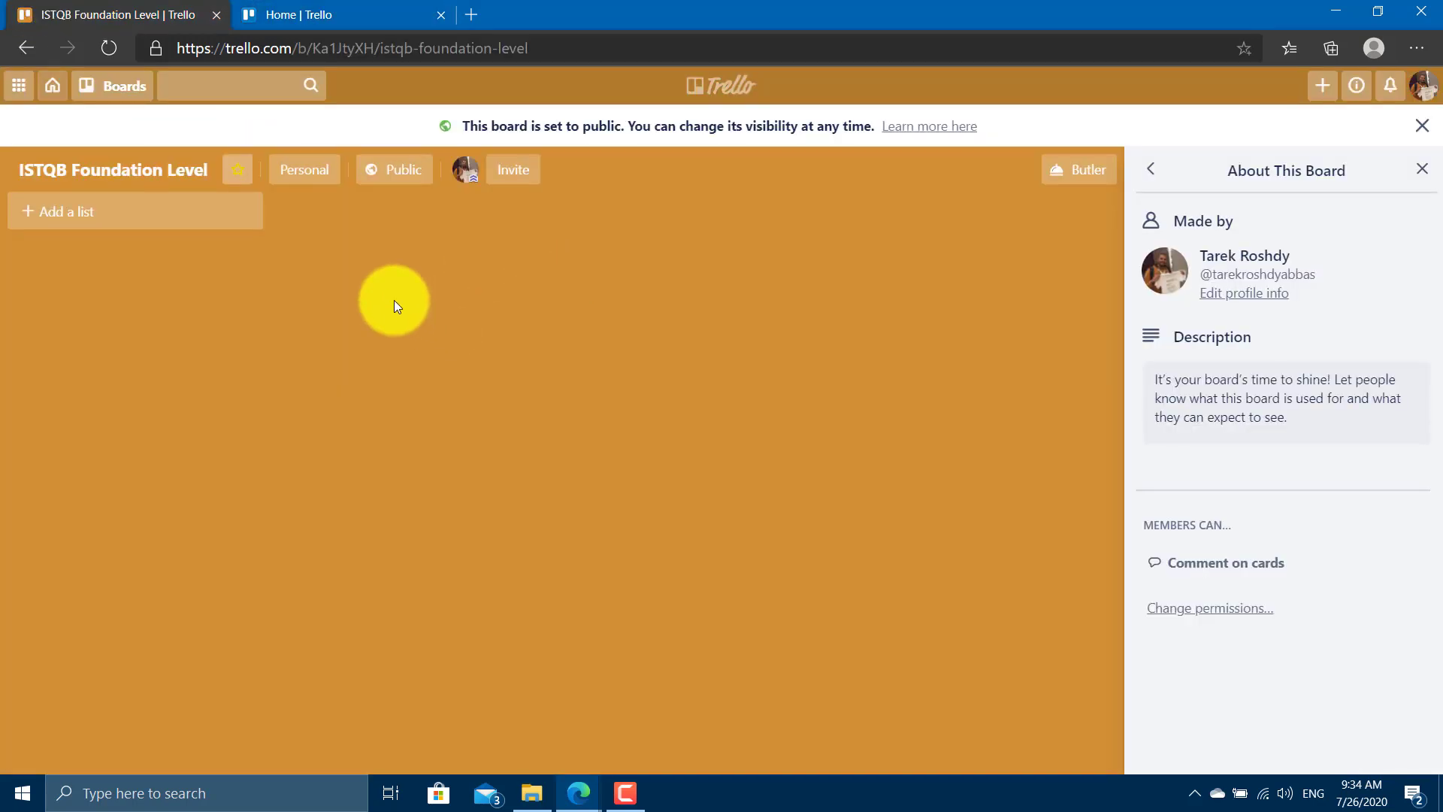
pyautogui.click(522, 176)
# Create a new Small Business team, entering the team name, with the board in it.
pyautogui.click(635, 477)
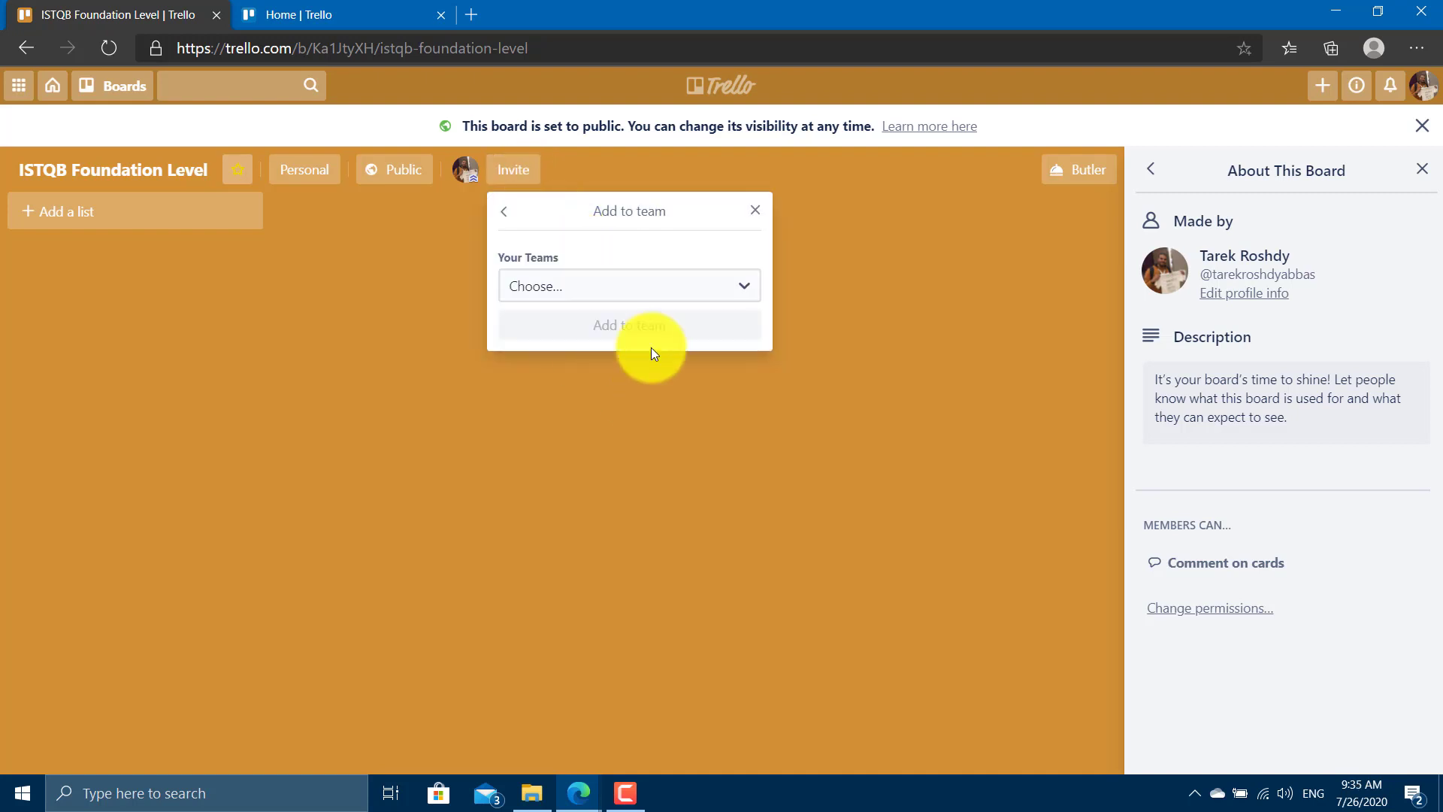
pyautogui.click(651, 289)
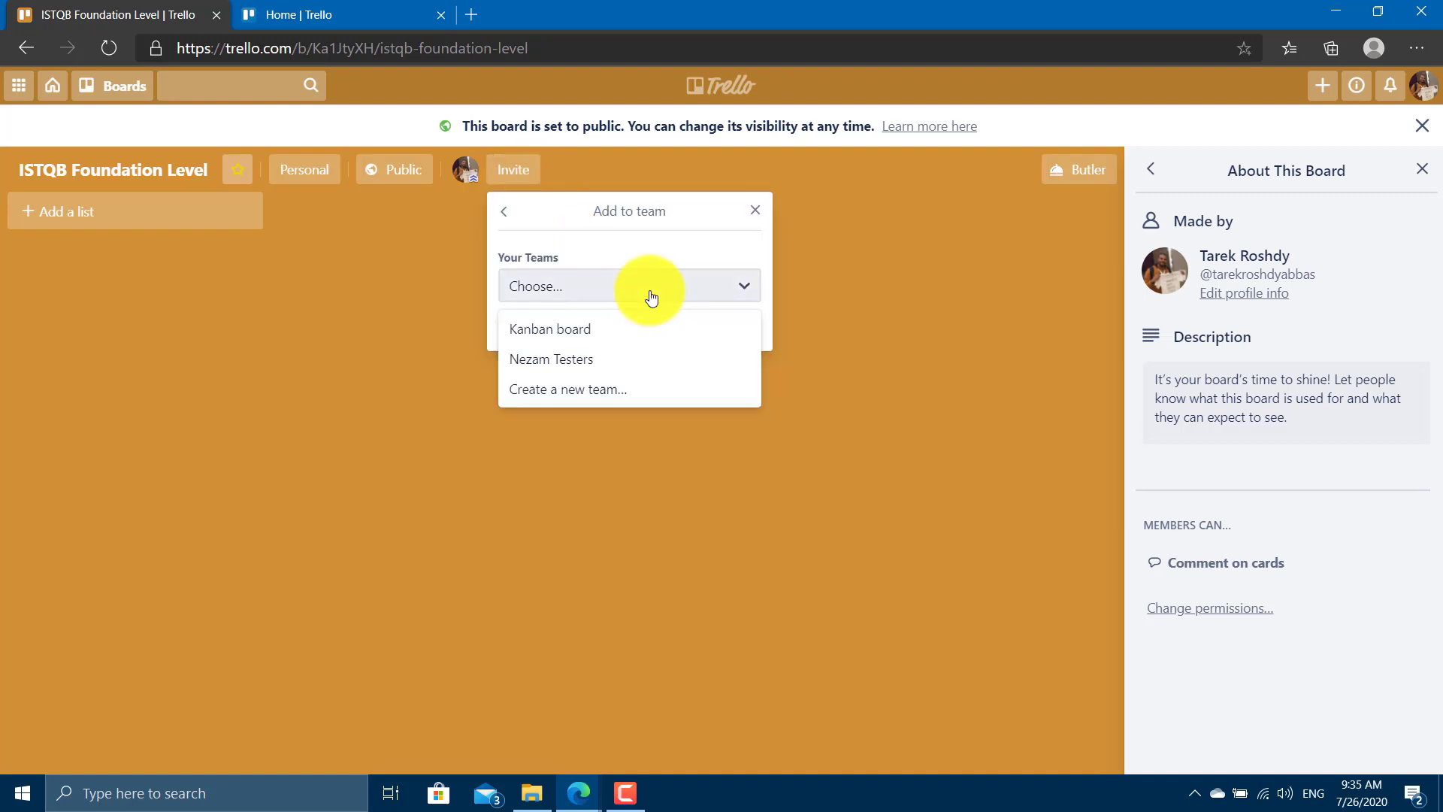
pyautogui.click(610, 390)
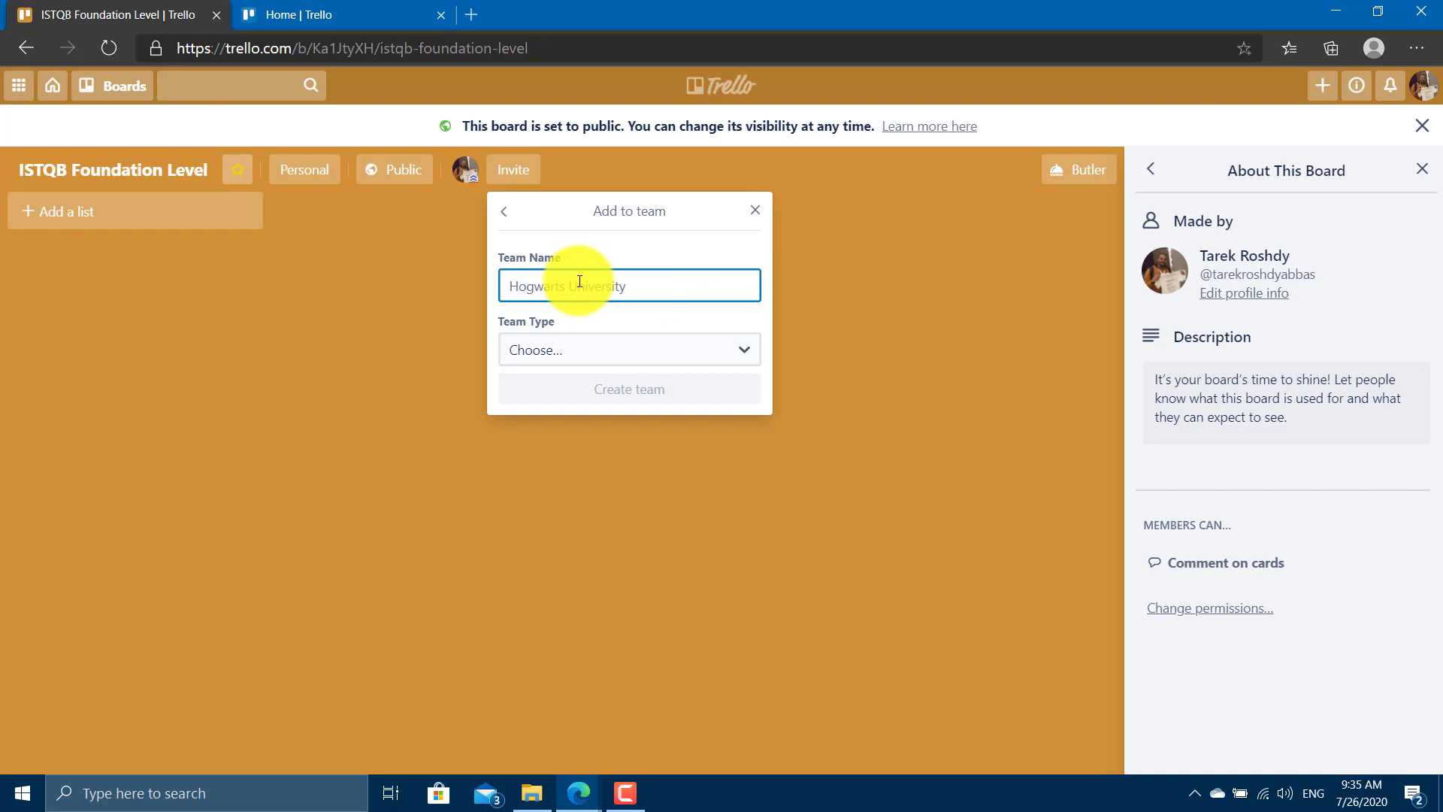
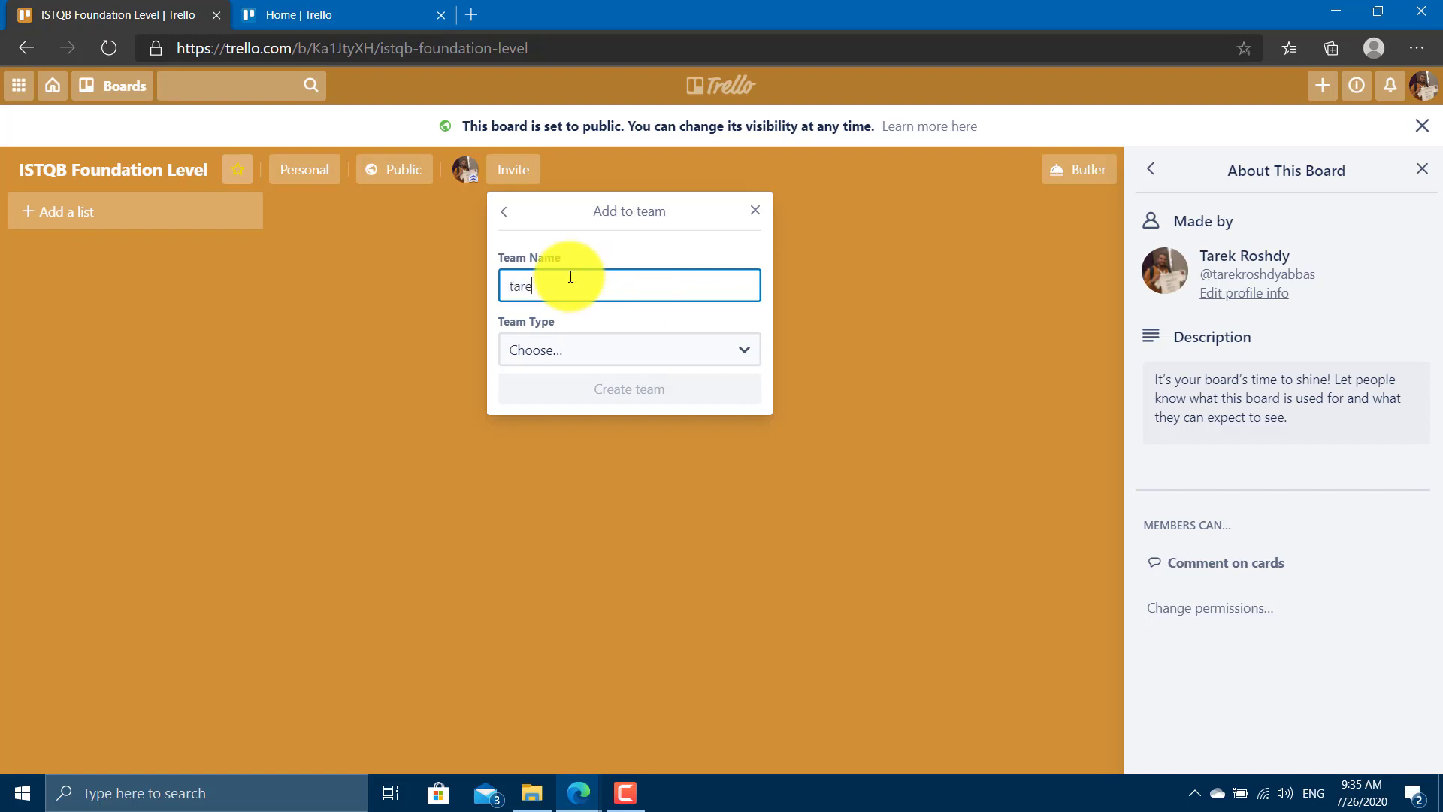
pyautogui.click(600, 349)
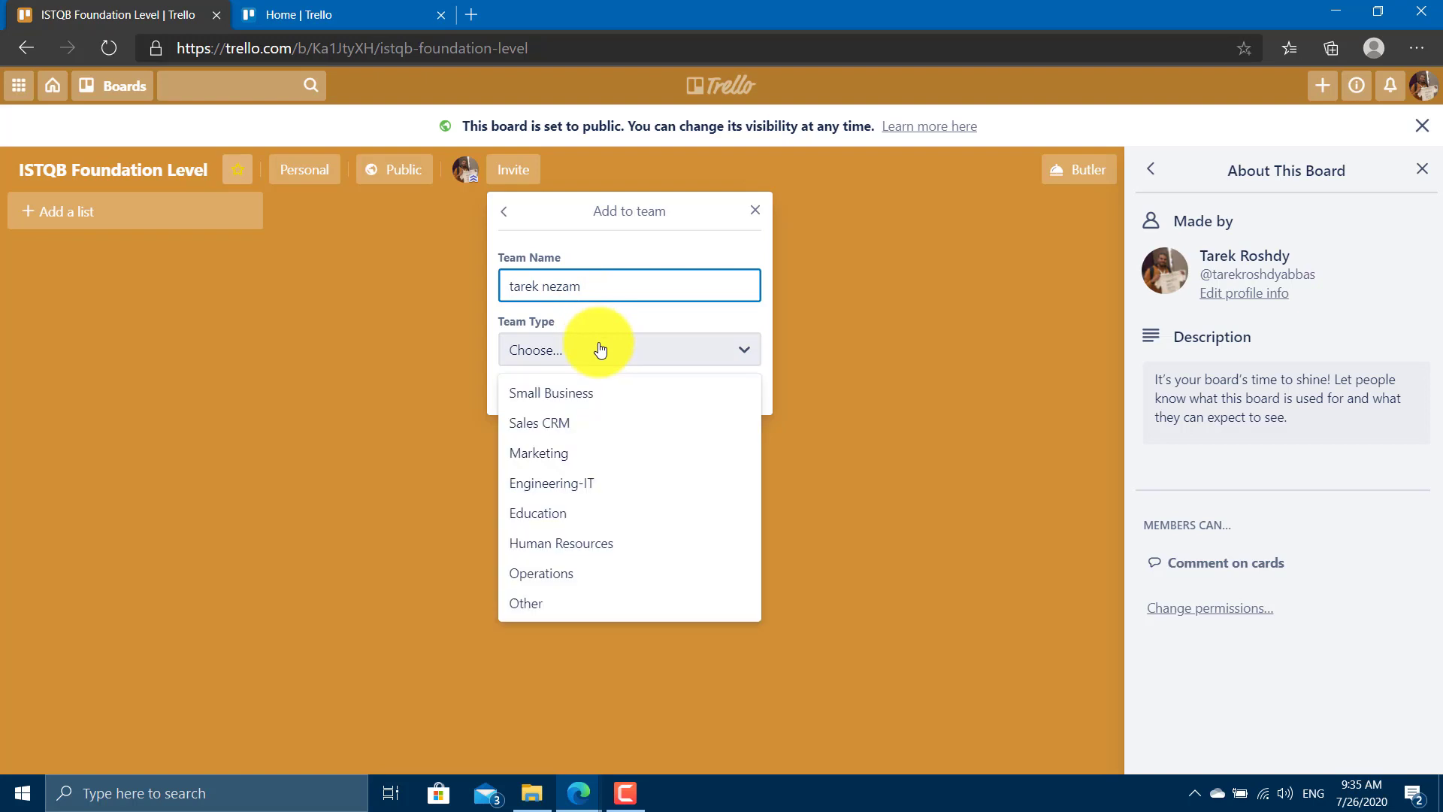
pyautogui.click(614, 392)
pyautogui.click(615, 390)
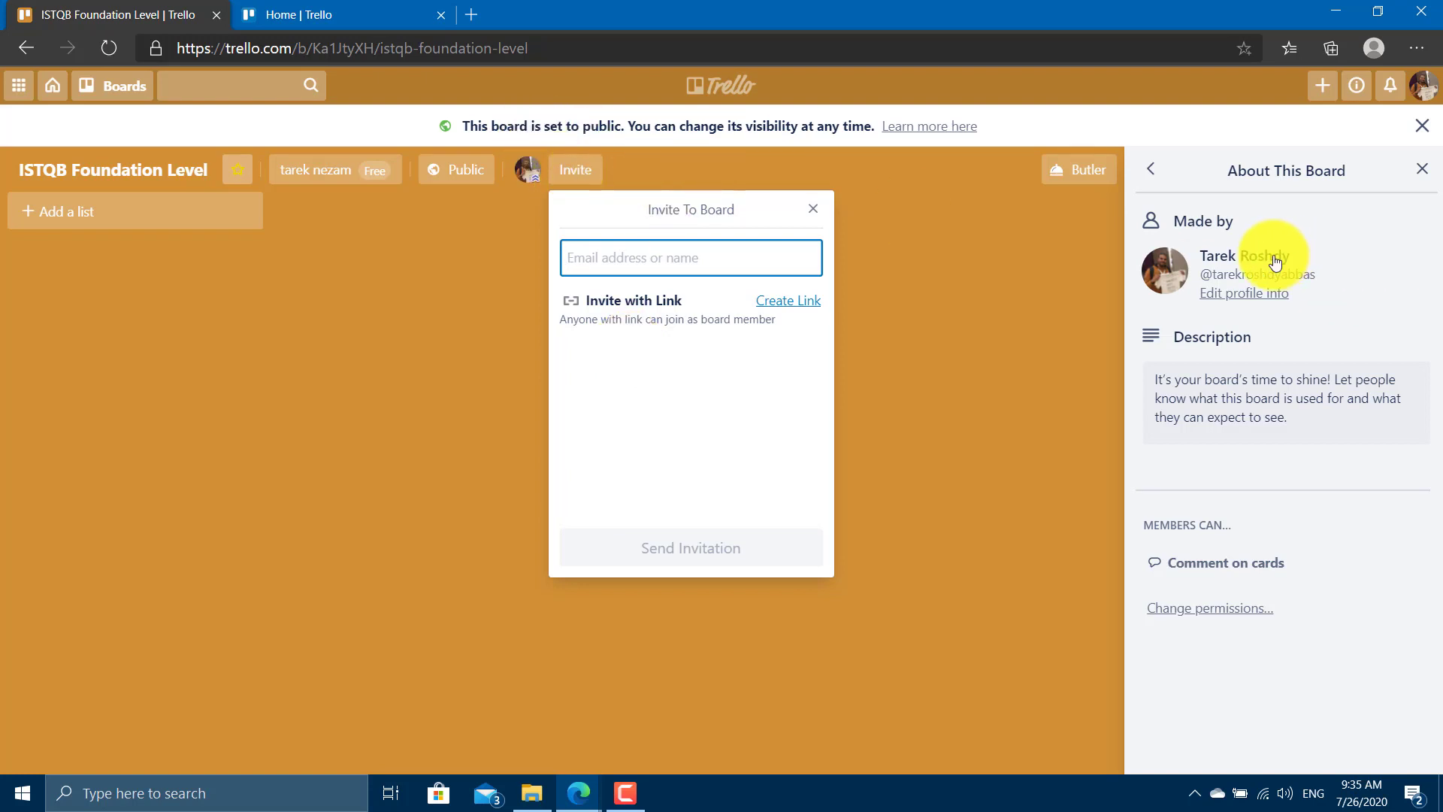
# Generate the board's invite link, copy it, and close the invitation box.
pyautogui.moveTo(1315, 274); pyautogui.dragTo(1213, 275)
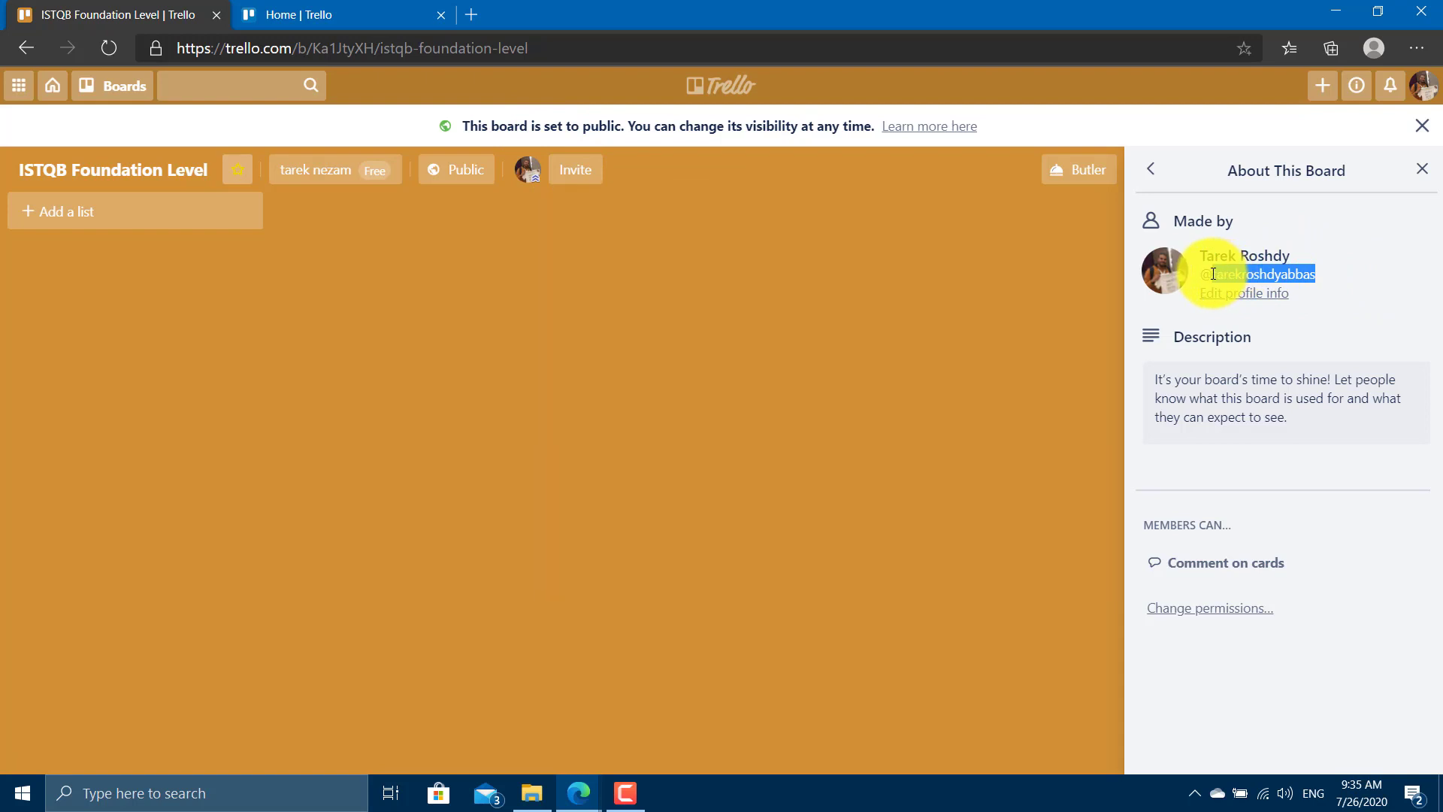
pyautogui.click(1214, 274)
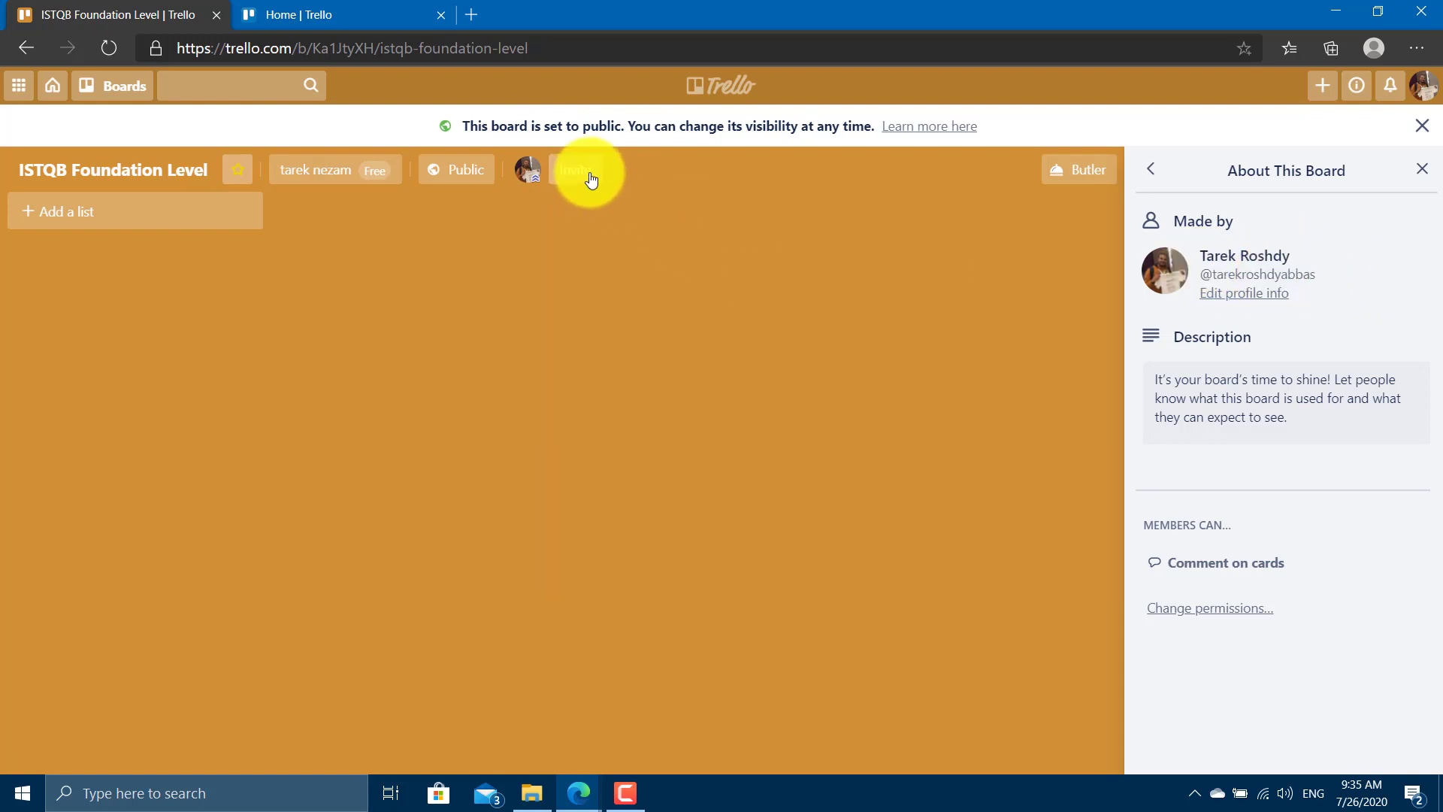
pyautogui.click(591, 179)
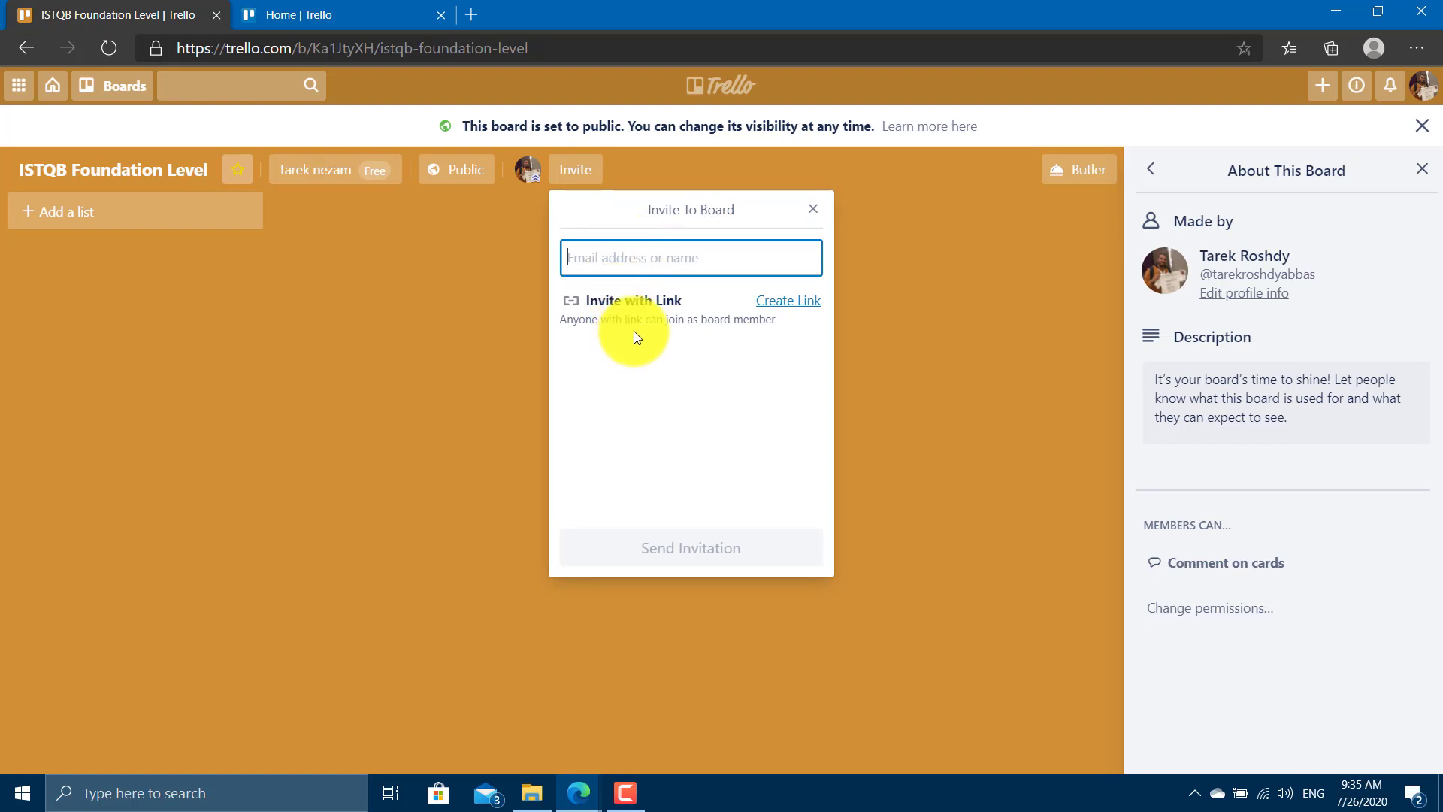
pyautogui.click(774, 306)
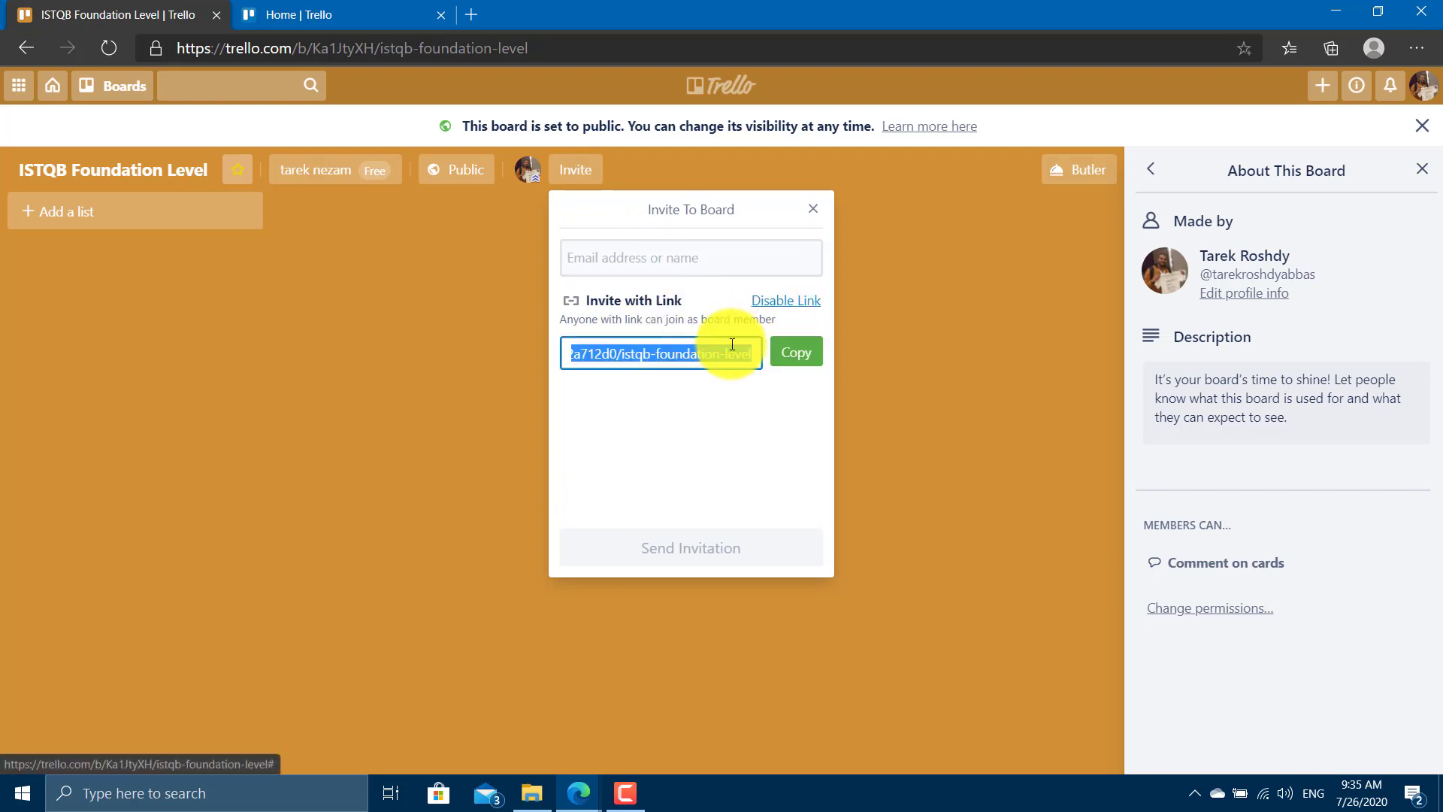
pyautogui.click(719, 348)
pyautogui.click(565, 347)
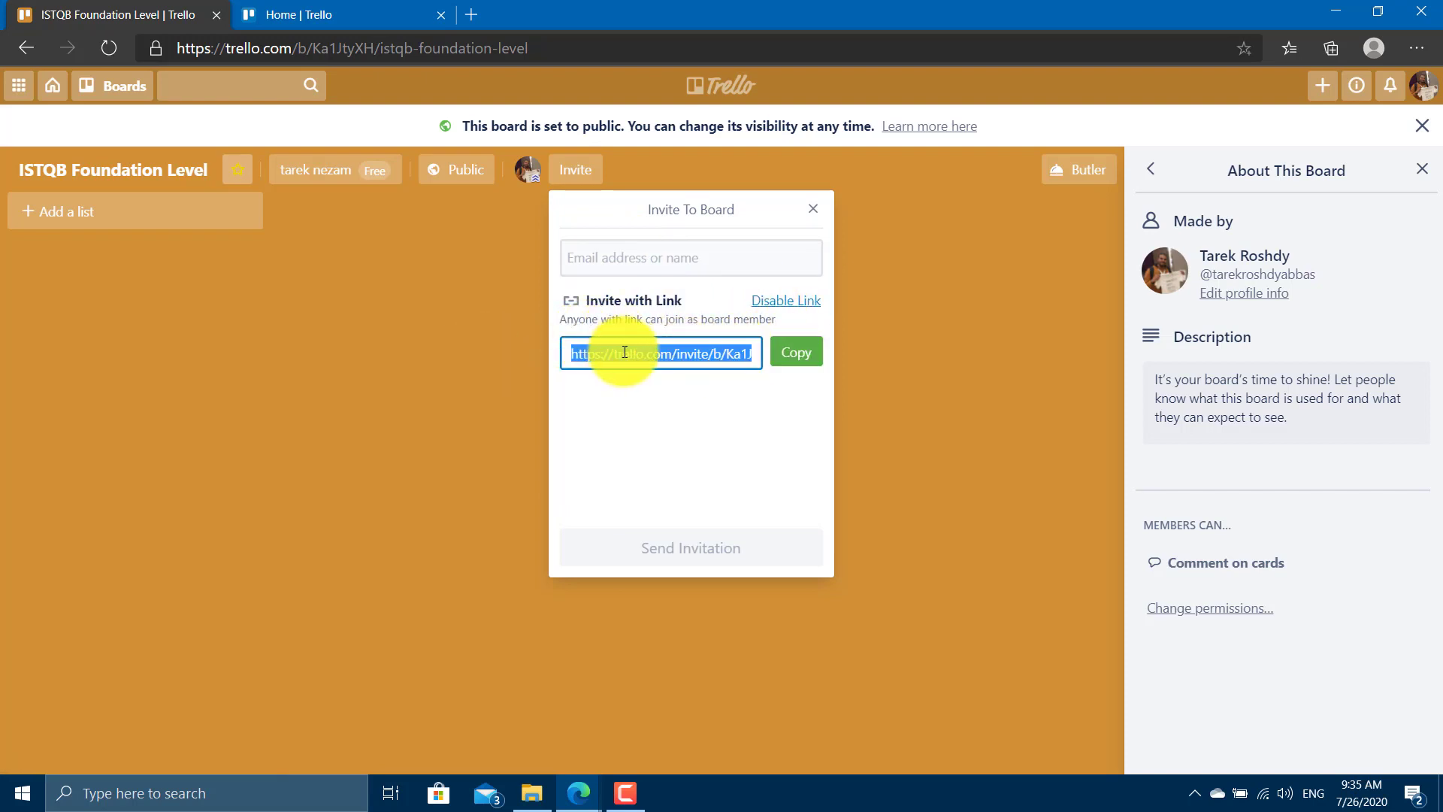
pyautogui.click(796, 352)
pyautogui.click(886, 340)
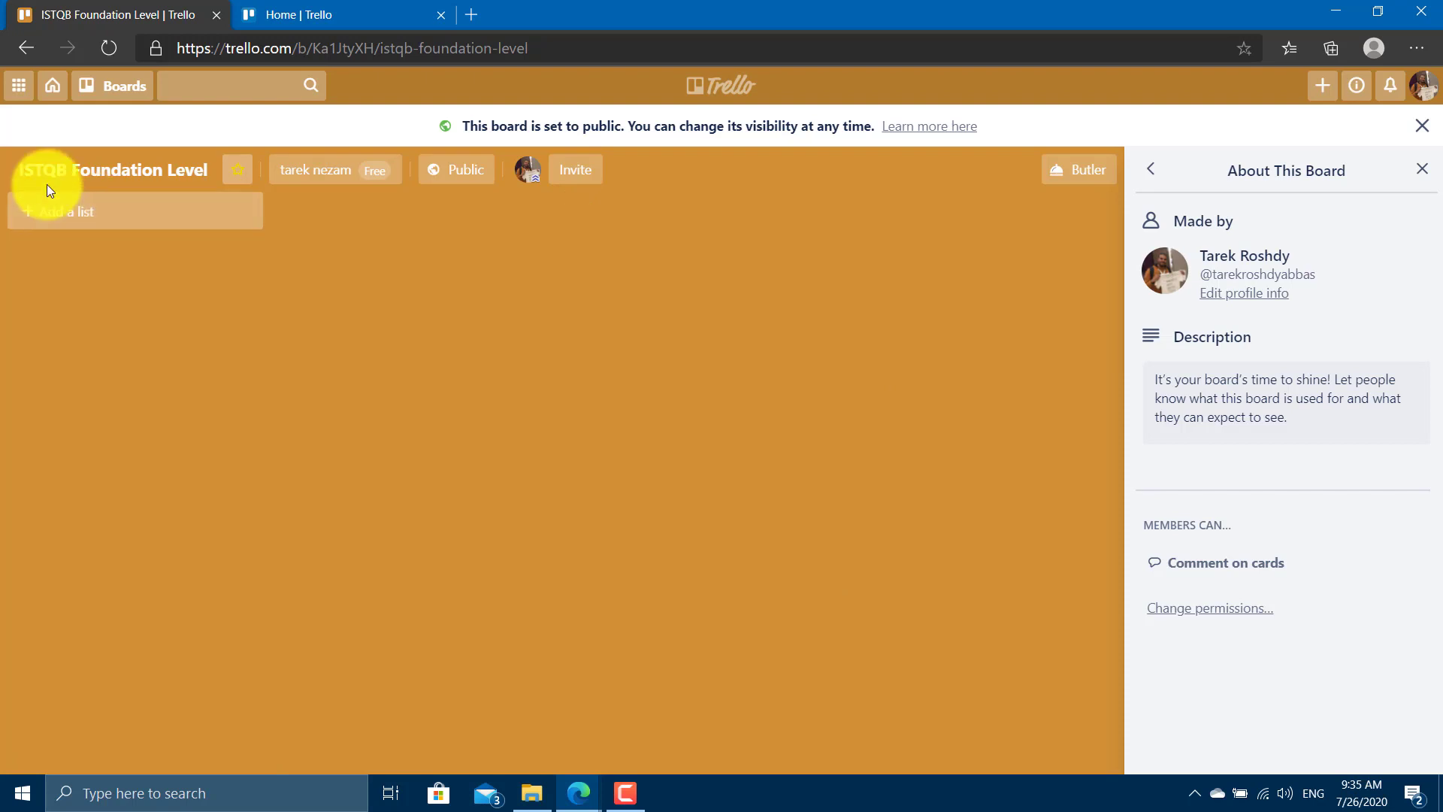
# Add lists Chapter 1, Chapter 2 and Chapter 3, then stop adding lists.
pyautogui.click(87, 223)
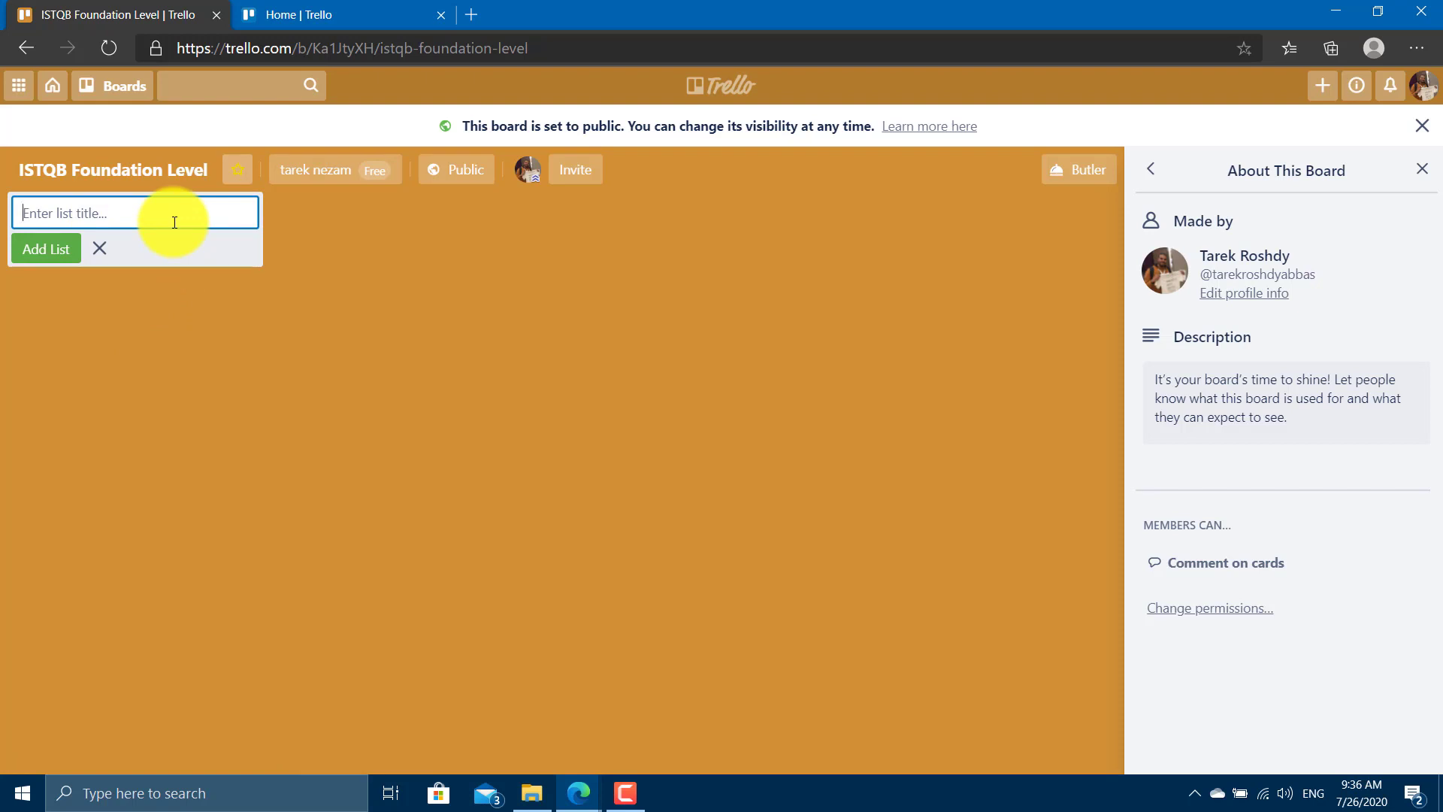
pyautogui.write('Chapter 1')
pyautogui.press('Return')
pyautogui.write('Chapter 2')
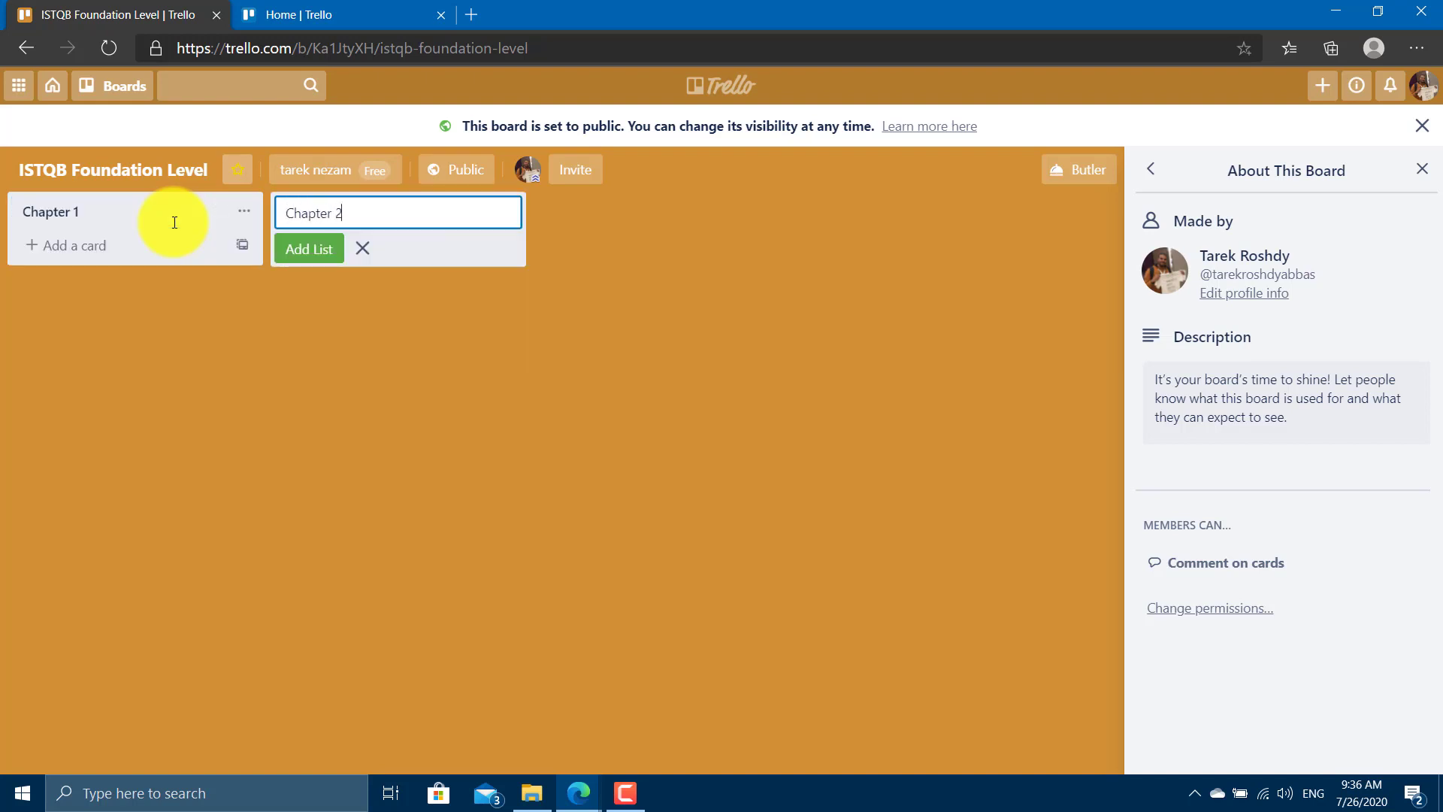
pyautogui.press('Return')
pyautogui.write('Chapter 3')
pyautogui.press('Return')
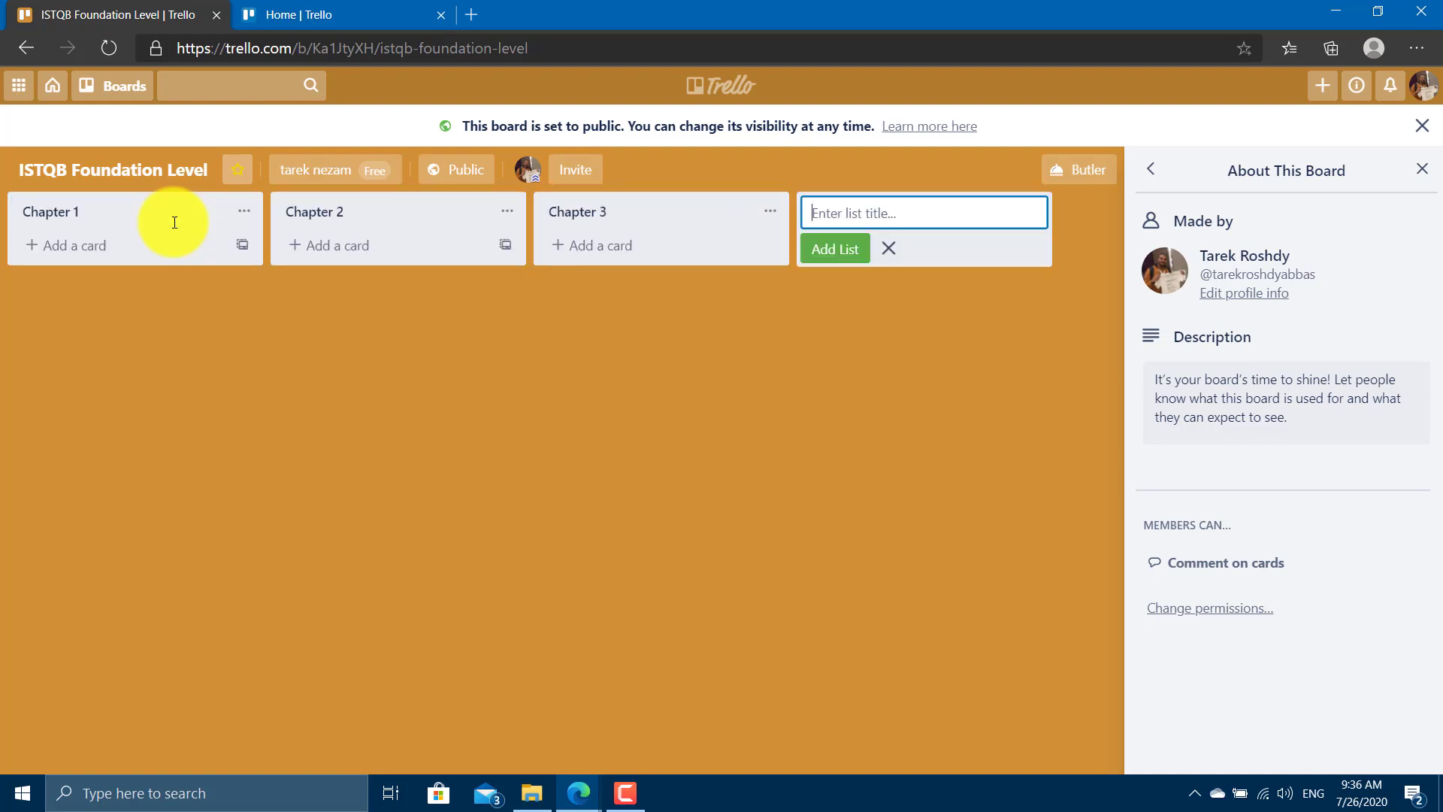
pyautogui.press('Escape')
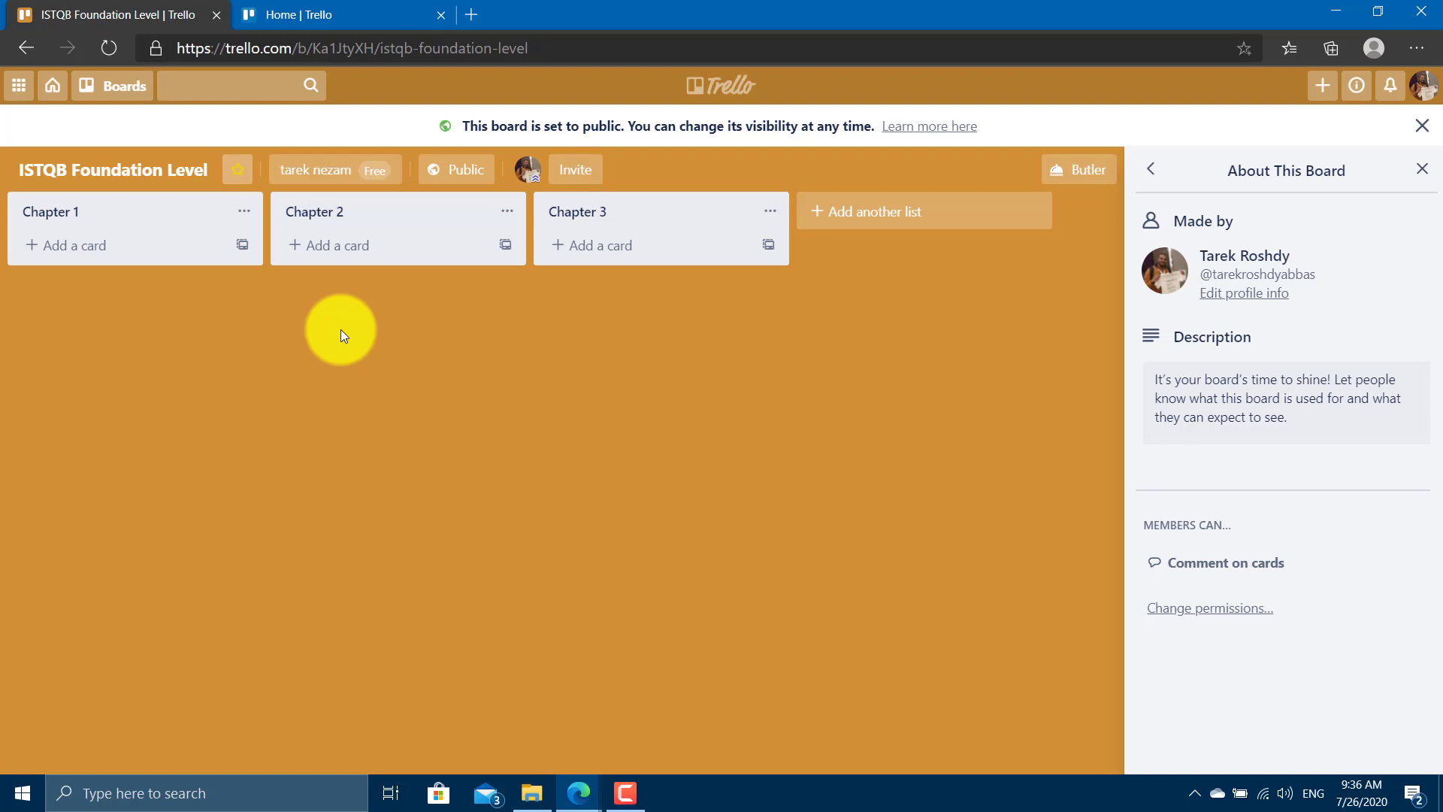
# Add Chapter 1 cards 1.1 What is testing, 1.2 Why is testing necessary, 1.3 Principles of testig.
pyautogui.click(94, 254)
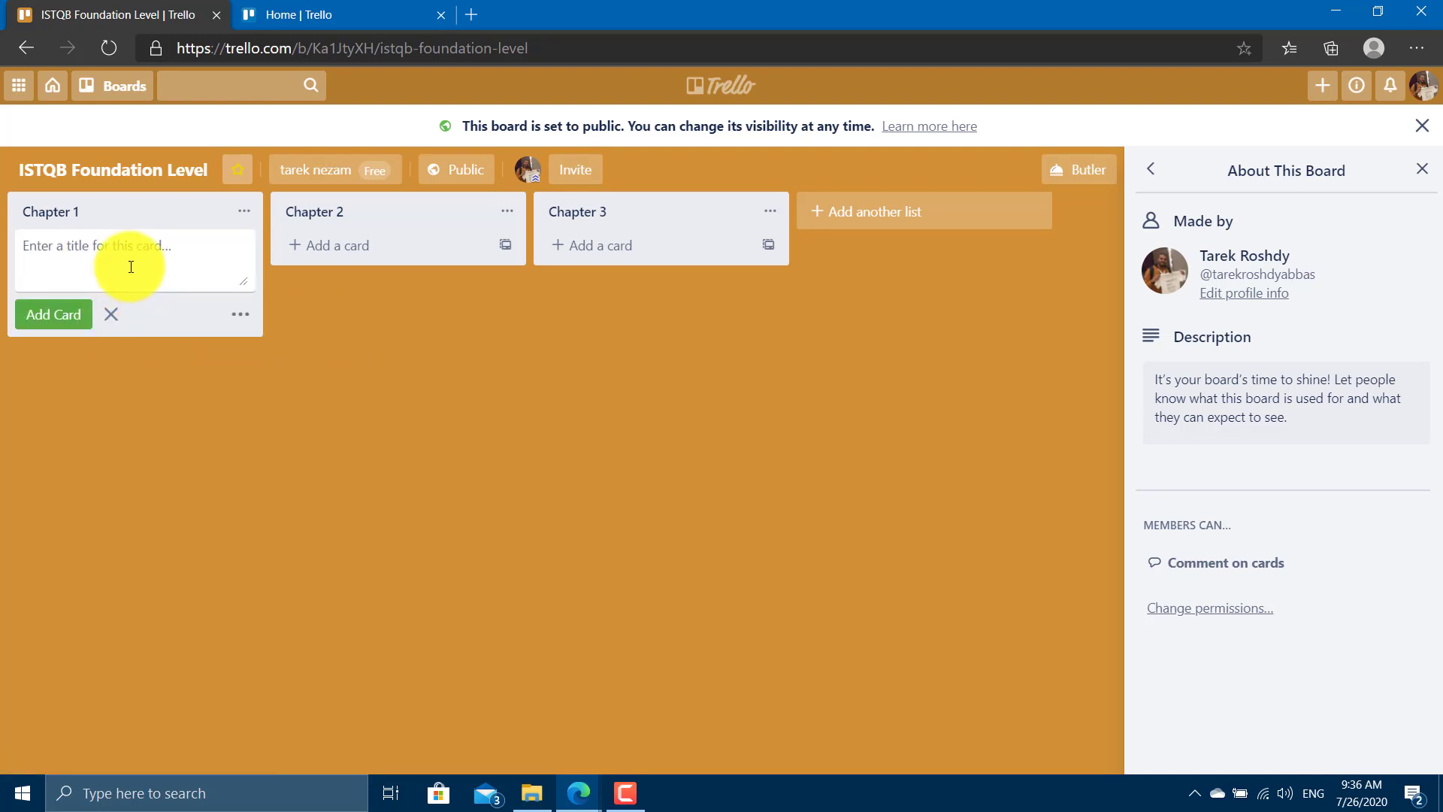
pyautogui.write('1.1 What is itesting')
pyautogui.press('Return')
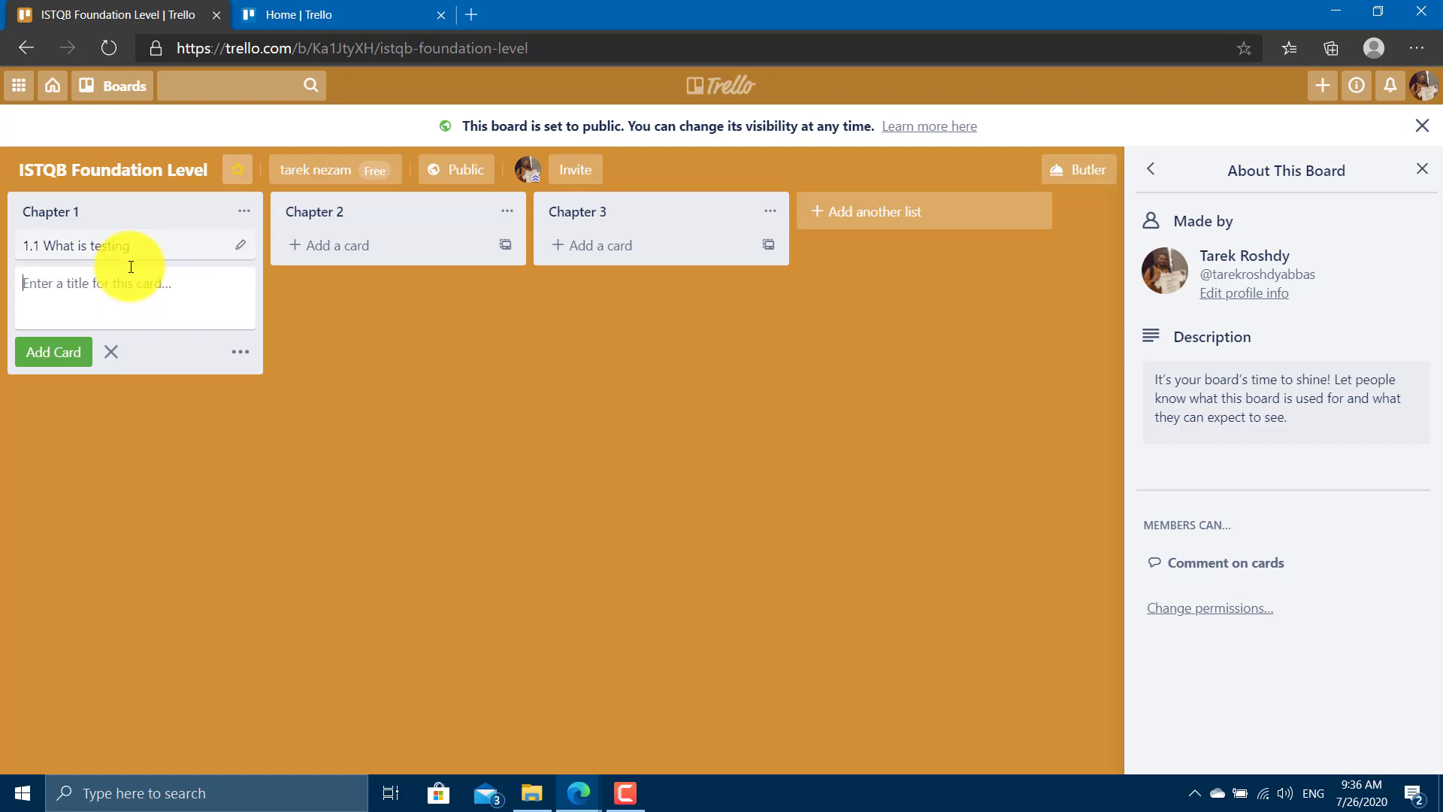
pyautogui.write('1.2 Why is testing necessary')
pyautogui.press('Return')
pyautogui.write('1')
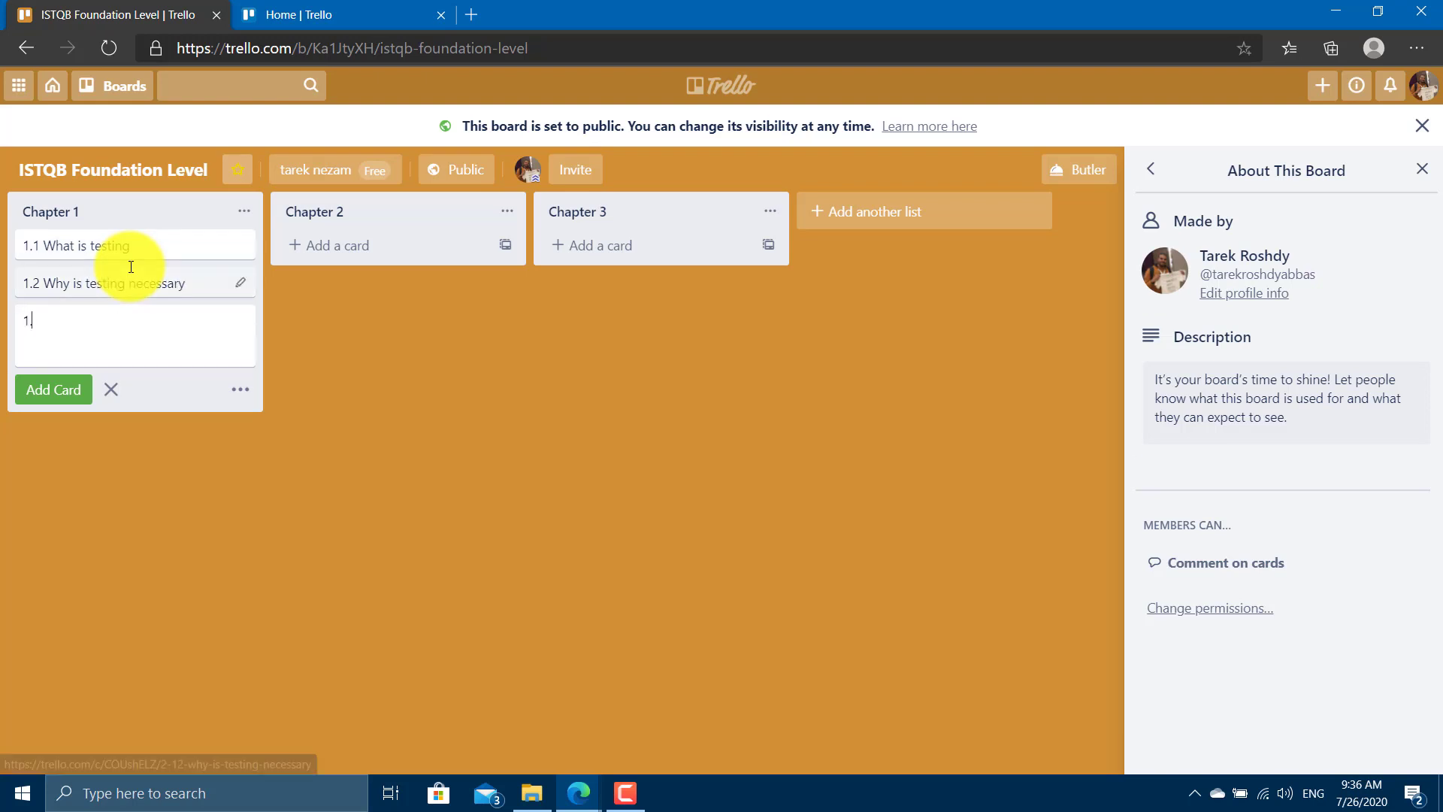
pyautogui.write('.3 Pri')
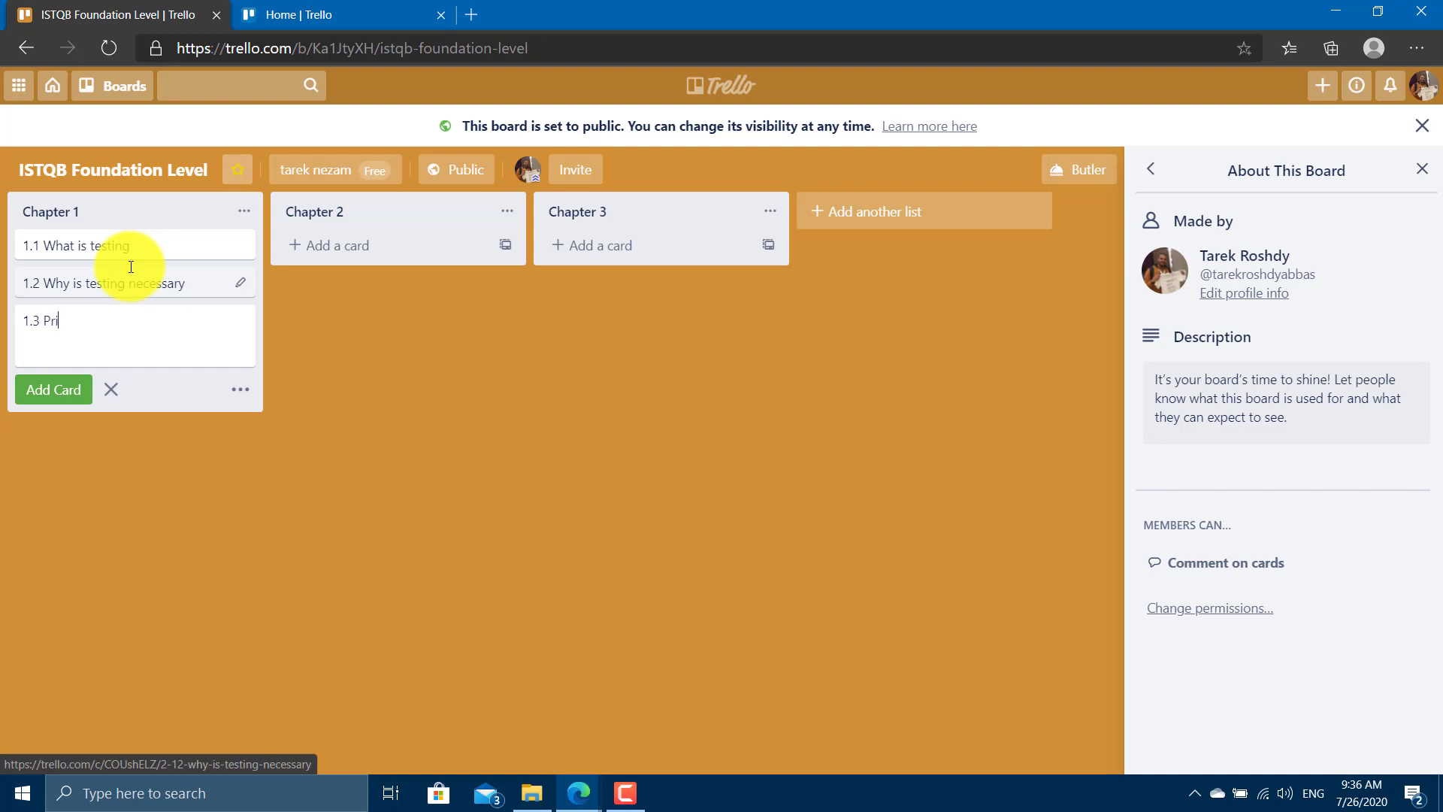
pyautogui.write('nciples of testig')
pyautogui.press('Return')
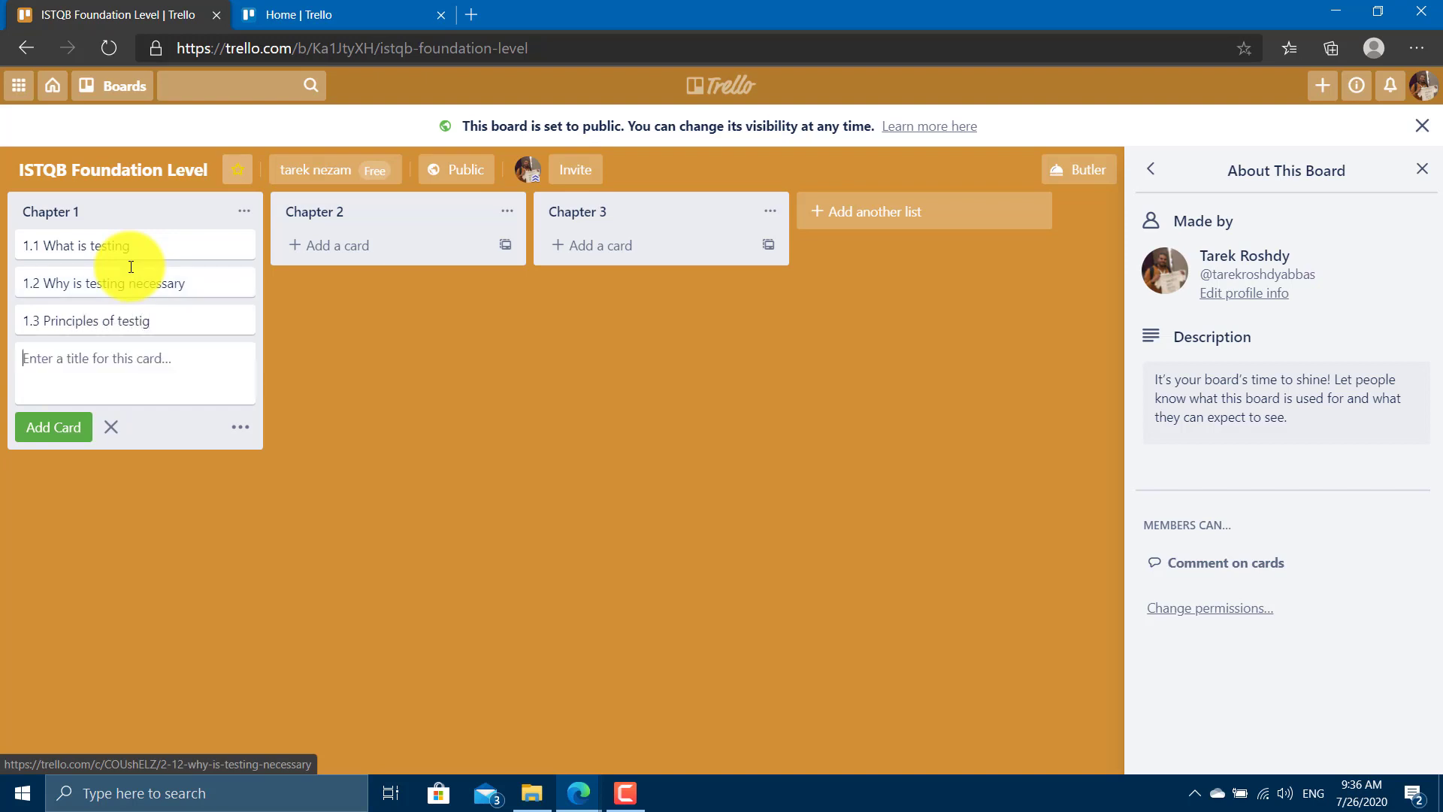
# Add Chapter 2 cards 2.1 SDLC and 2.2 Test levels.
pyautogui.click(381, 245)
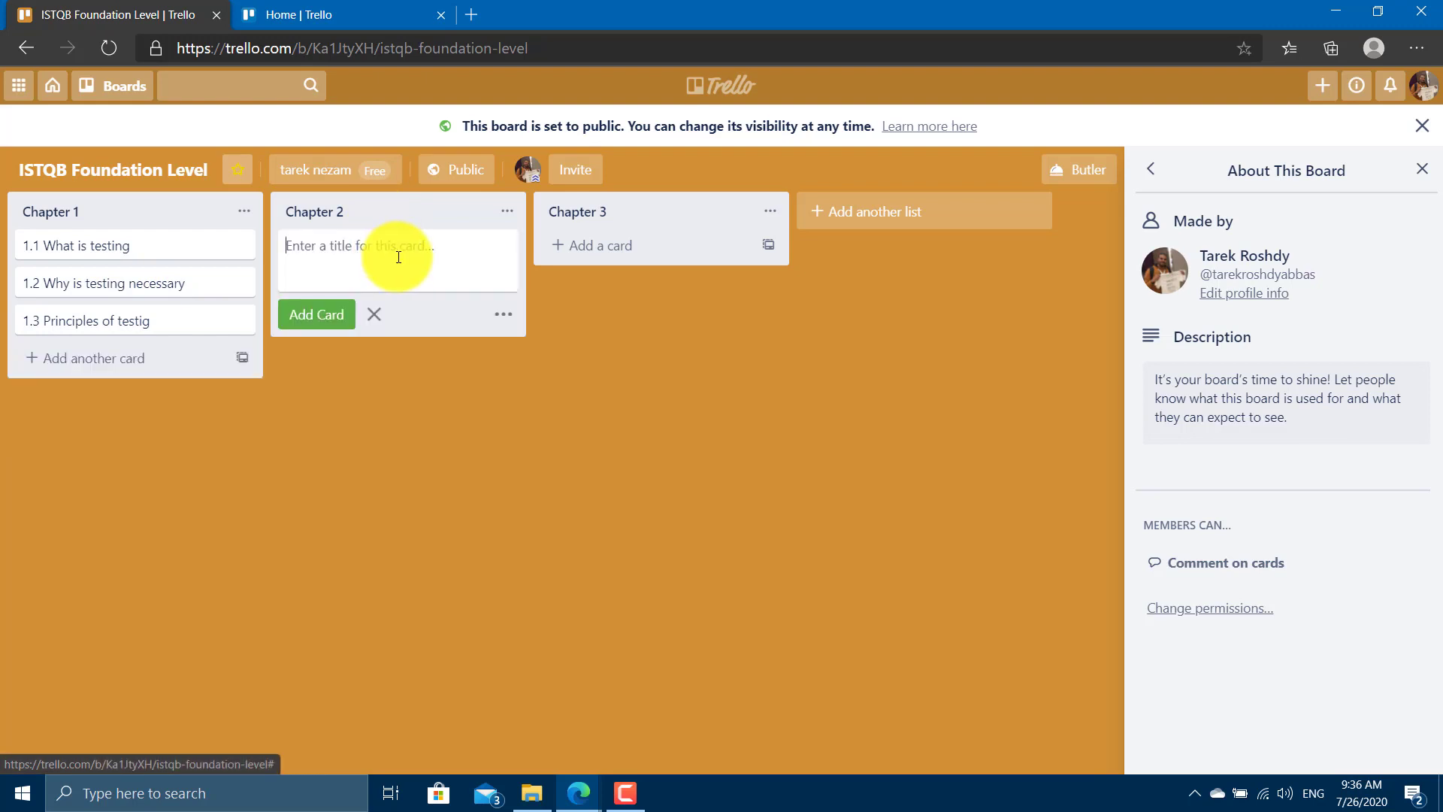
pyautogui.write('2.1 S')
pyautogui.write('DLC')
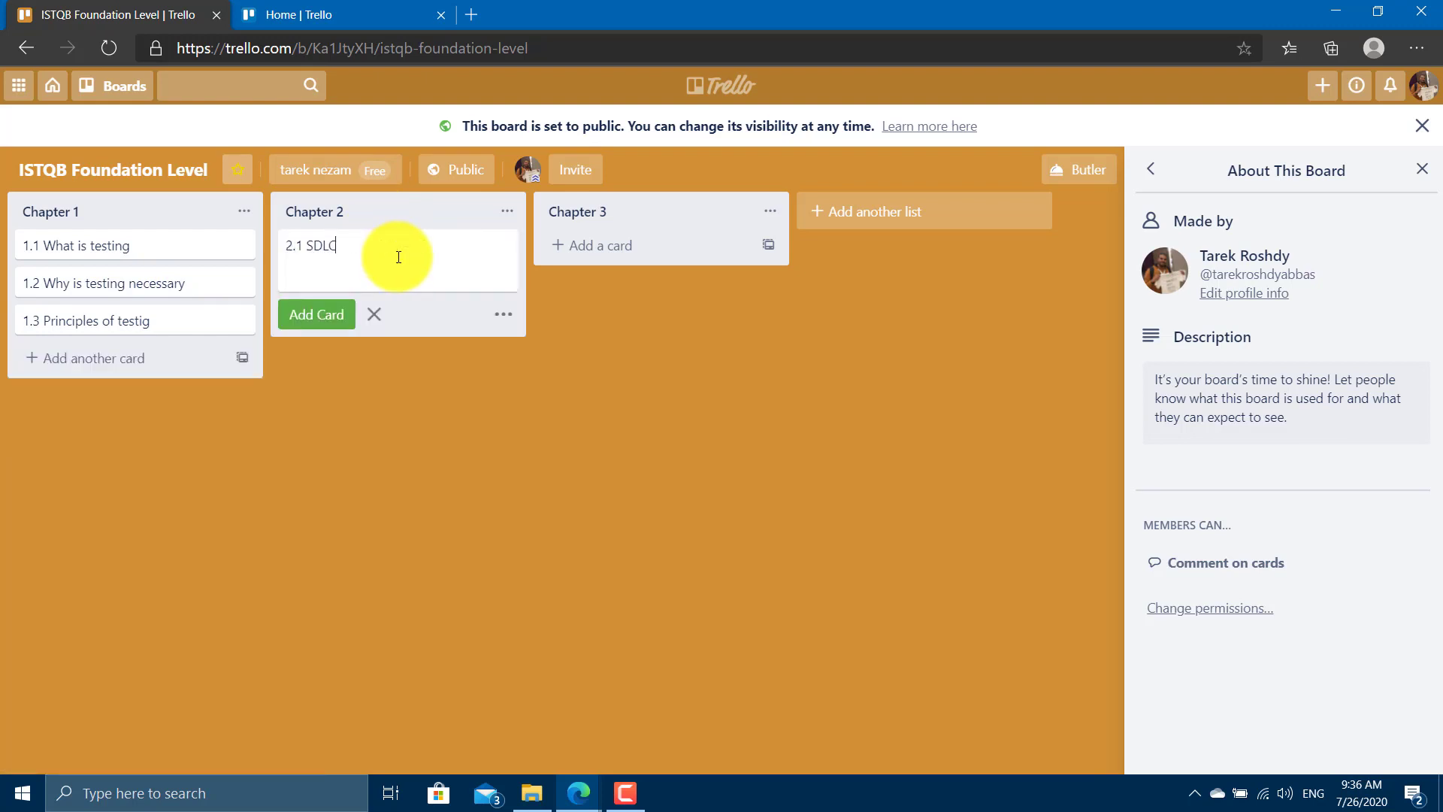
pyautogui.press('Return')
pyautogui.write('2.2 Te')
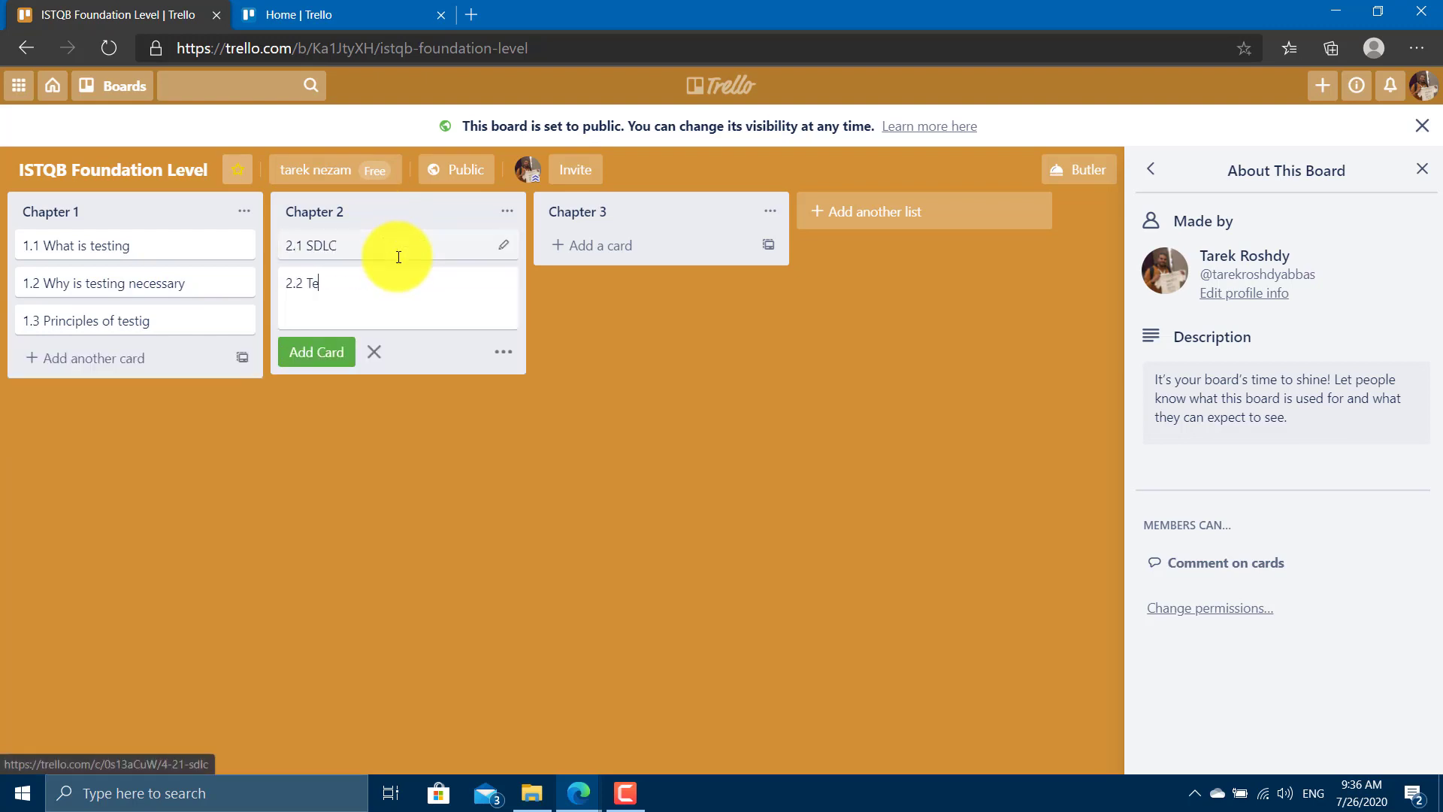
pyautogui.write('st levels')
pyautogui.press('Return')
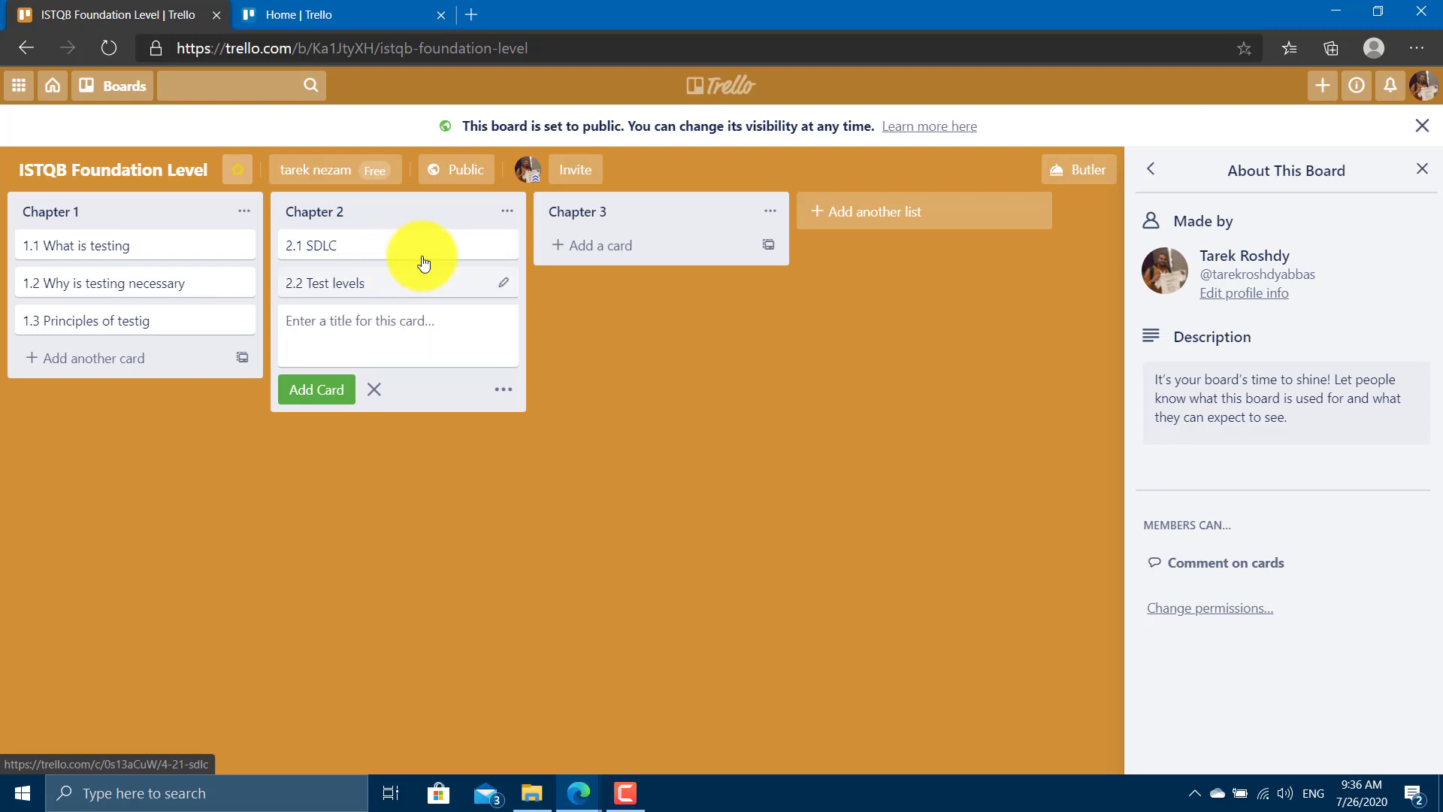
# Add Chapter 3 cards 3.1 Static testing and 3.2 Review process.
pyautogui.click(607, 260)
pyautogui.click(612, 240)
pyautogui.write('3')
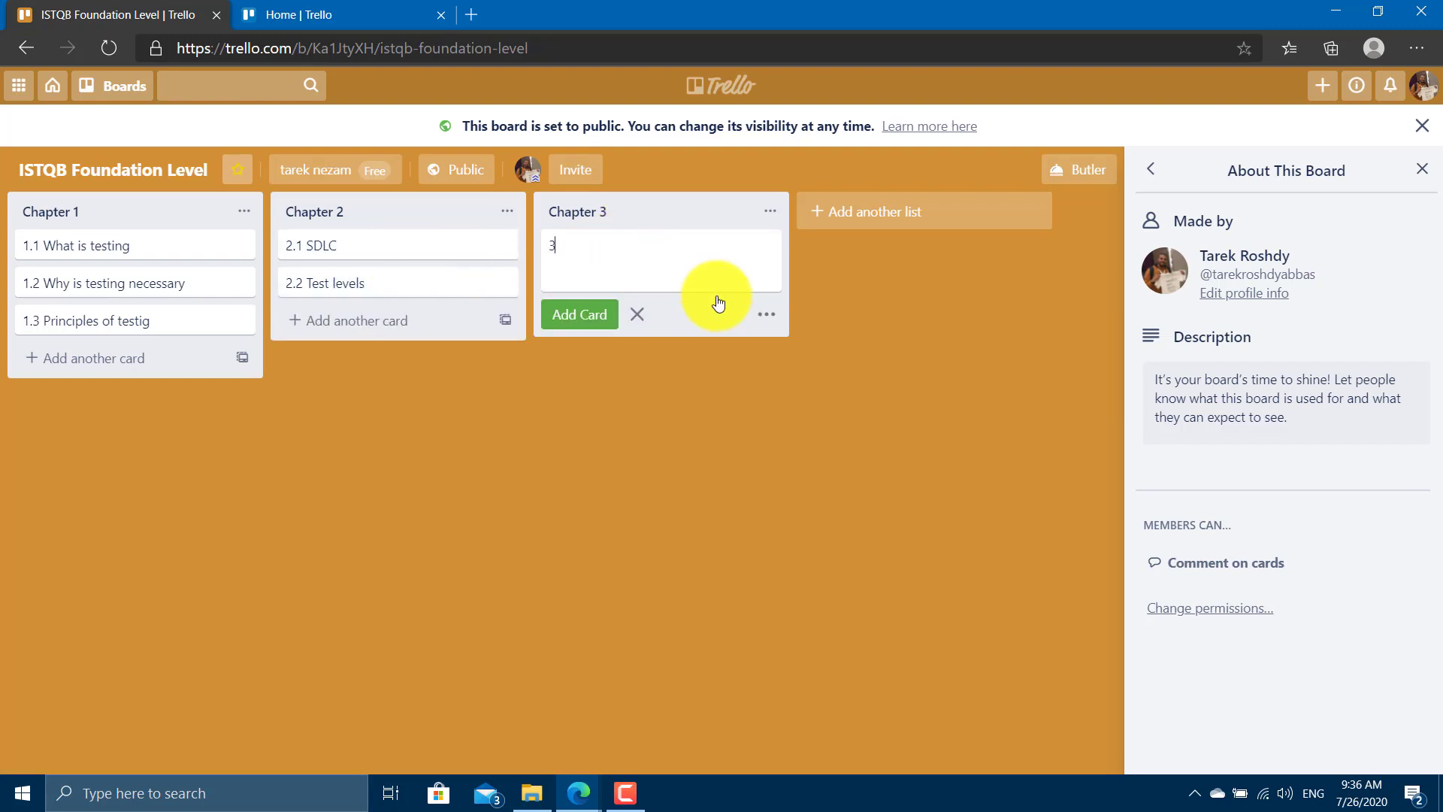
pyautogui.write('.1 Static testing')
pyautogui.press('Return')
pyautogui.write('3.2 Review p')
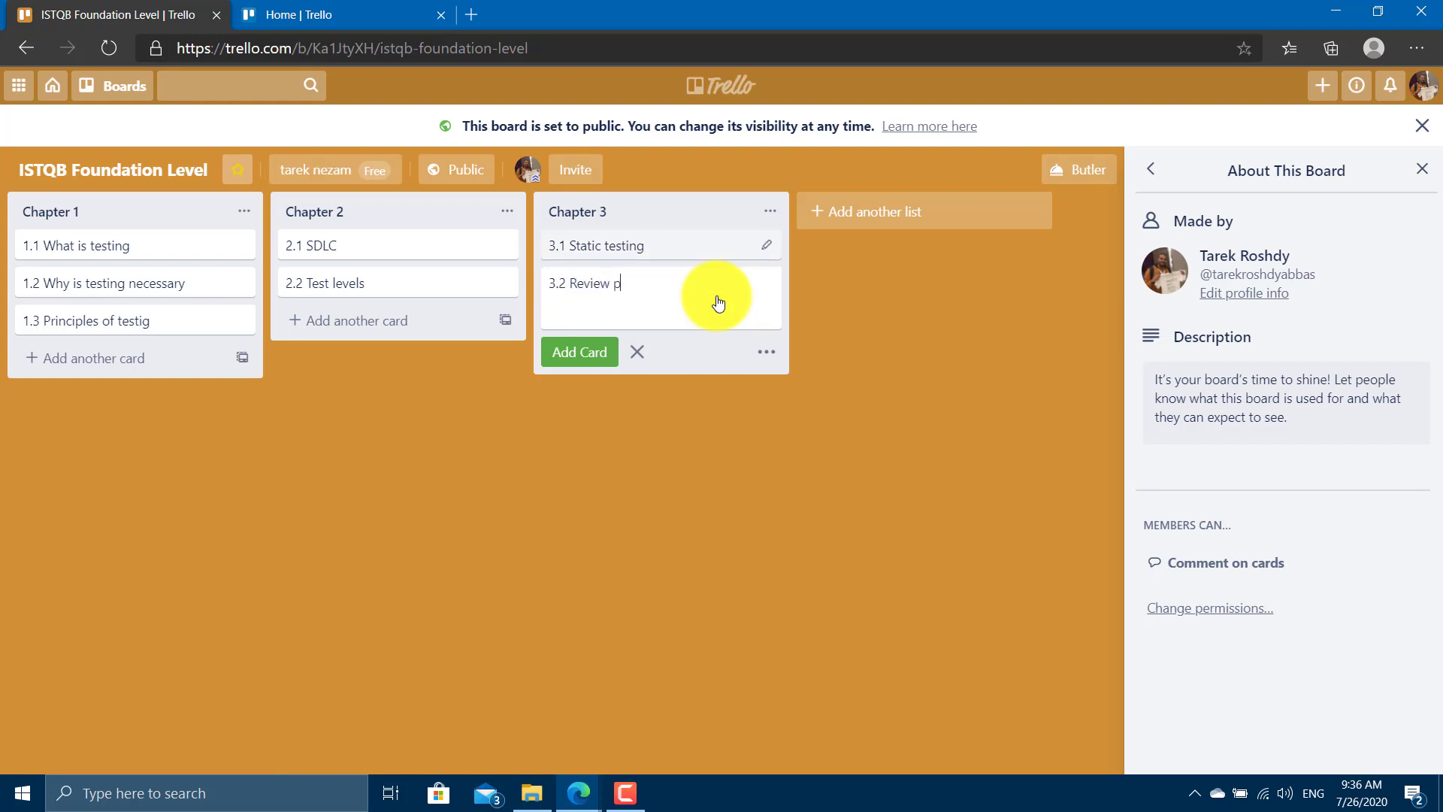
pyautogui.write('rocess')
pyautogui.press('Return')
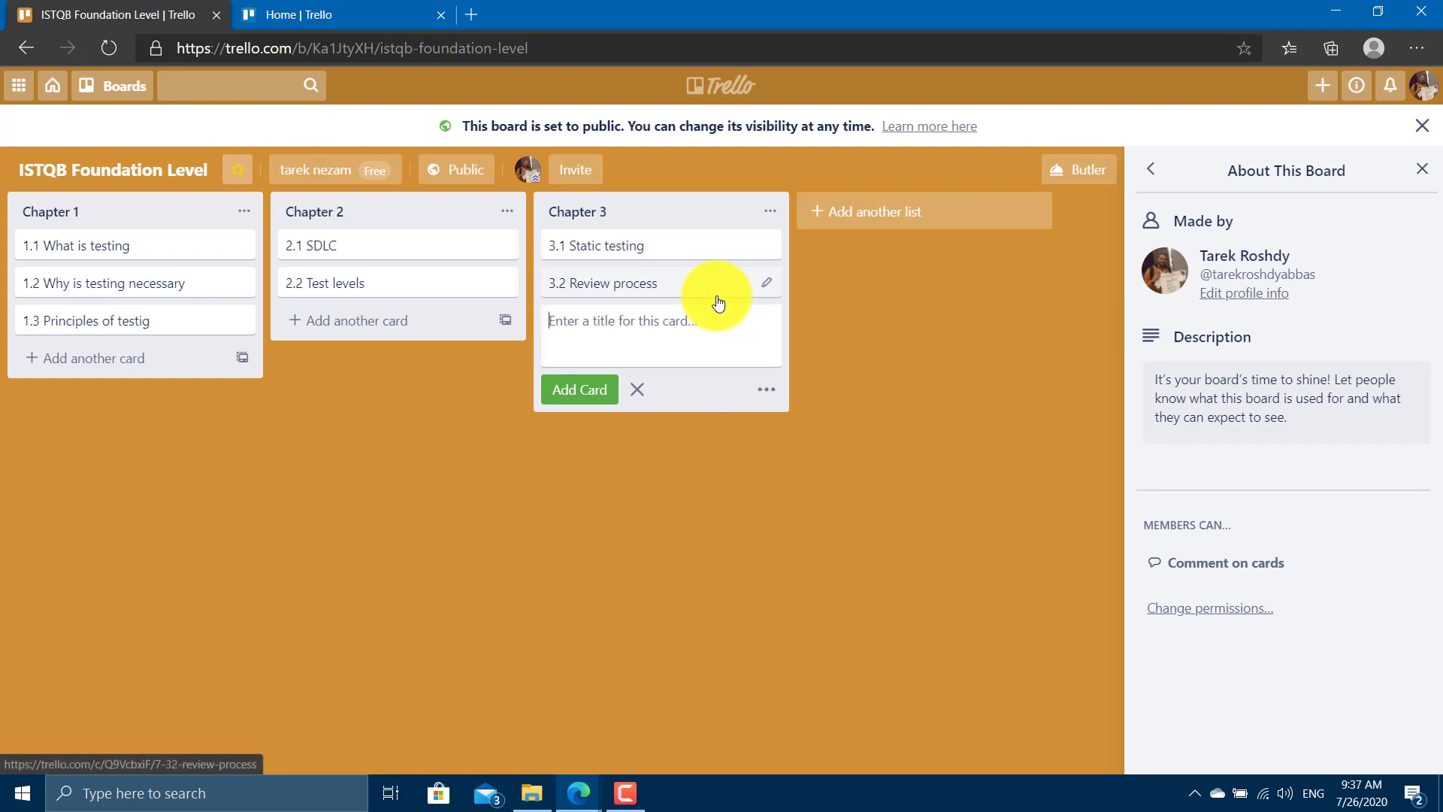
pyautogui.click(742, 466)
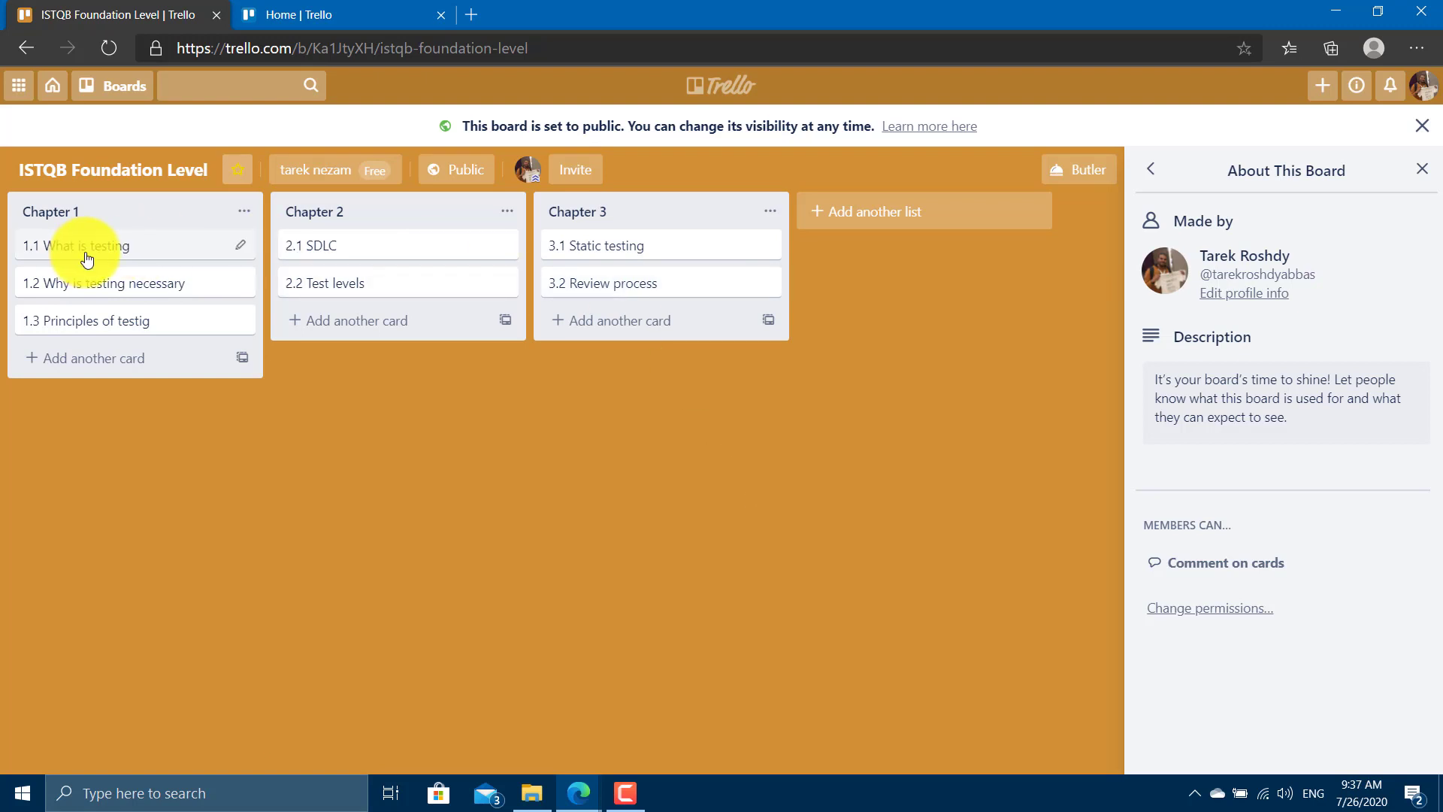
pyautogui.moveTo(86, 251)
pyautogui.mouseDown()
pyautogui.moveTo(106, 246)
pyautogui.moveTo(80, 261)
pyautogui.moveTo(67, 249)
pyautogui.moveTo(364, 319)
pyautogui.moveTo(127, 267)
pyautogui.moveTo(93, 239)
pyautogui.mouseUp()
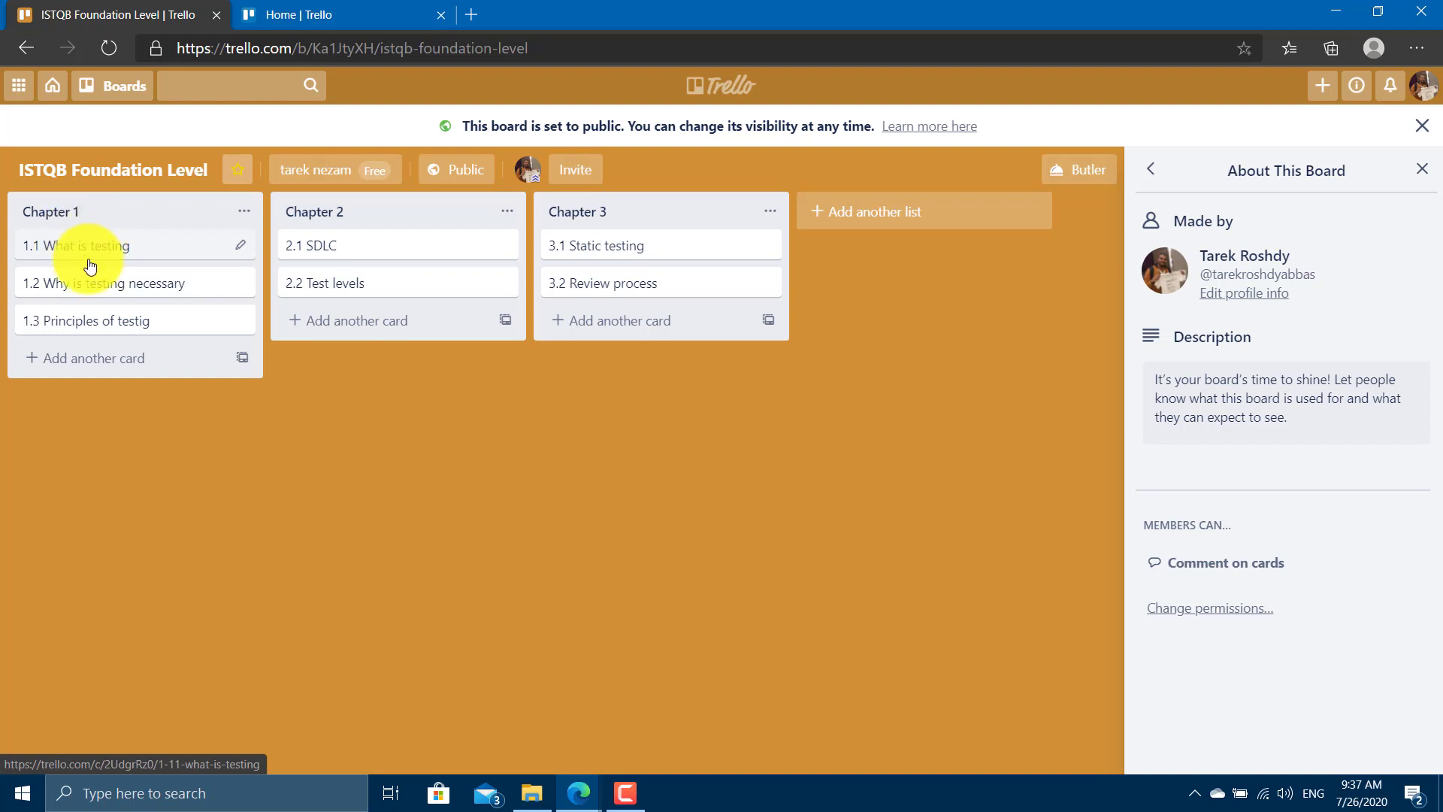
# Open card 1.1 What is testing and add a checklist titled 1.1.
pyautogui.click(92, 254)
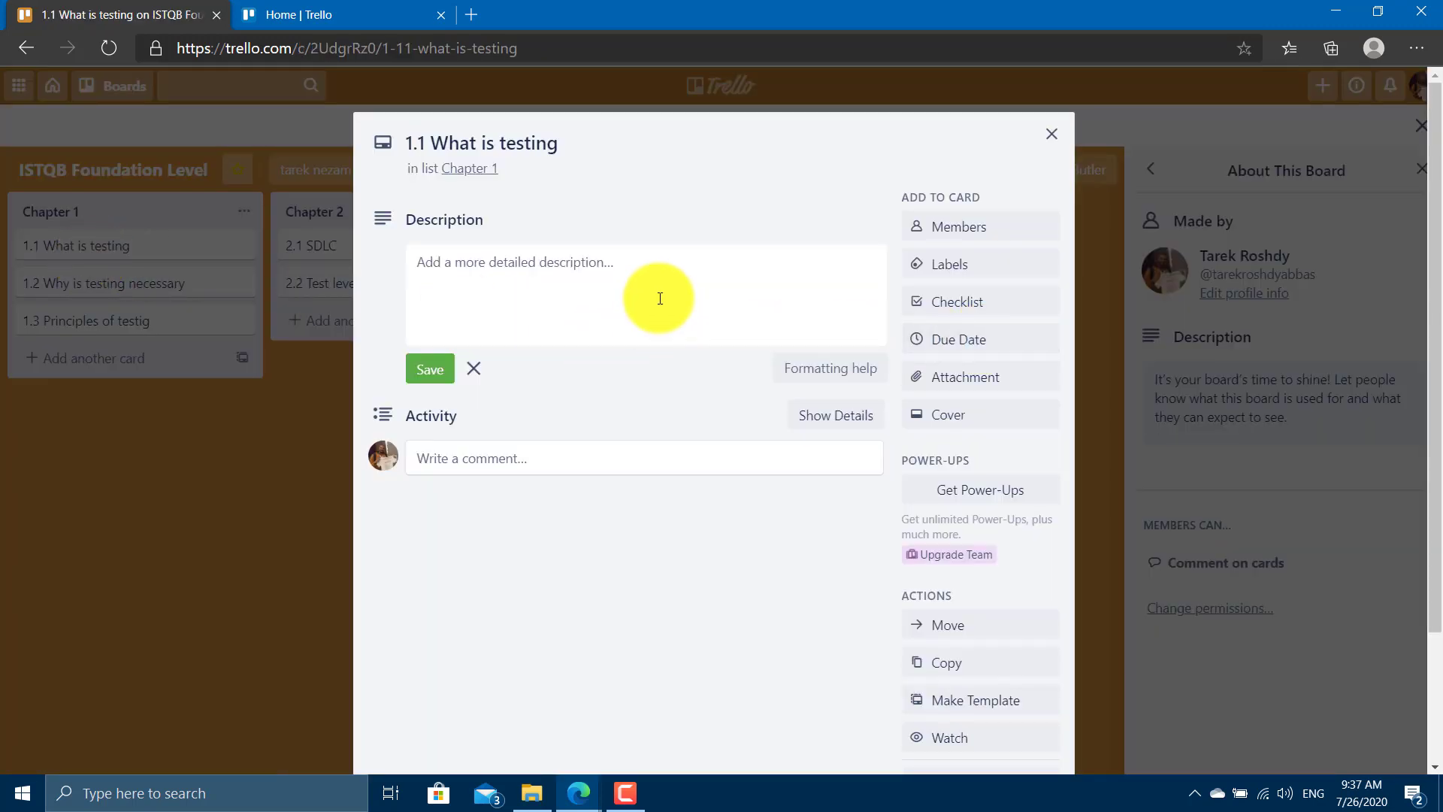
pyautogui.scroll(-2, 703, 342)
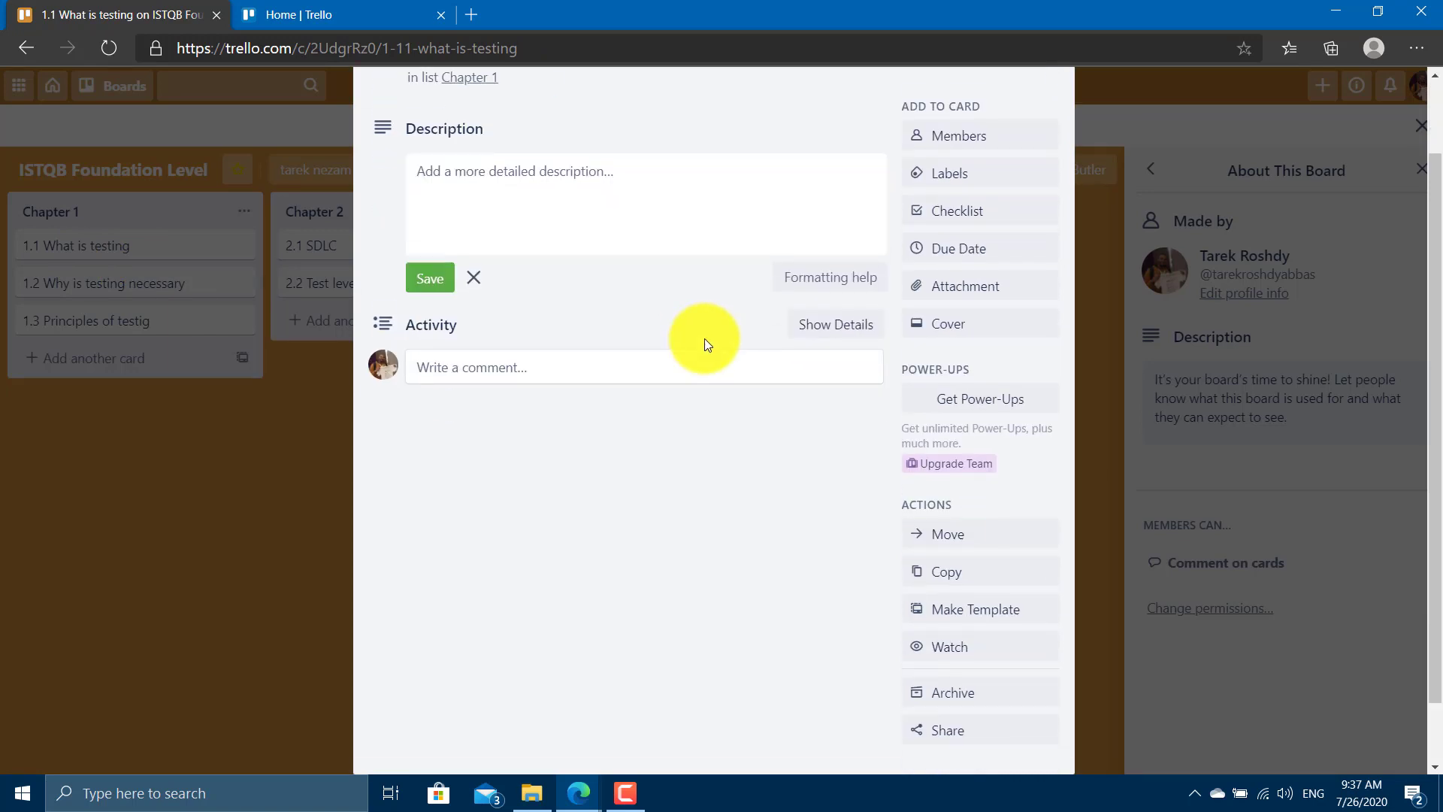
pyautogui.scroll(2, 827, 428)
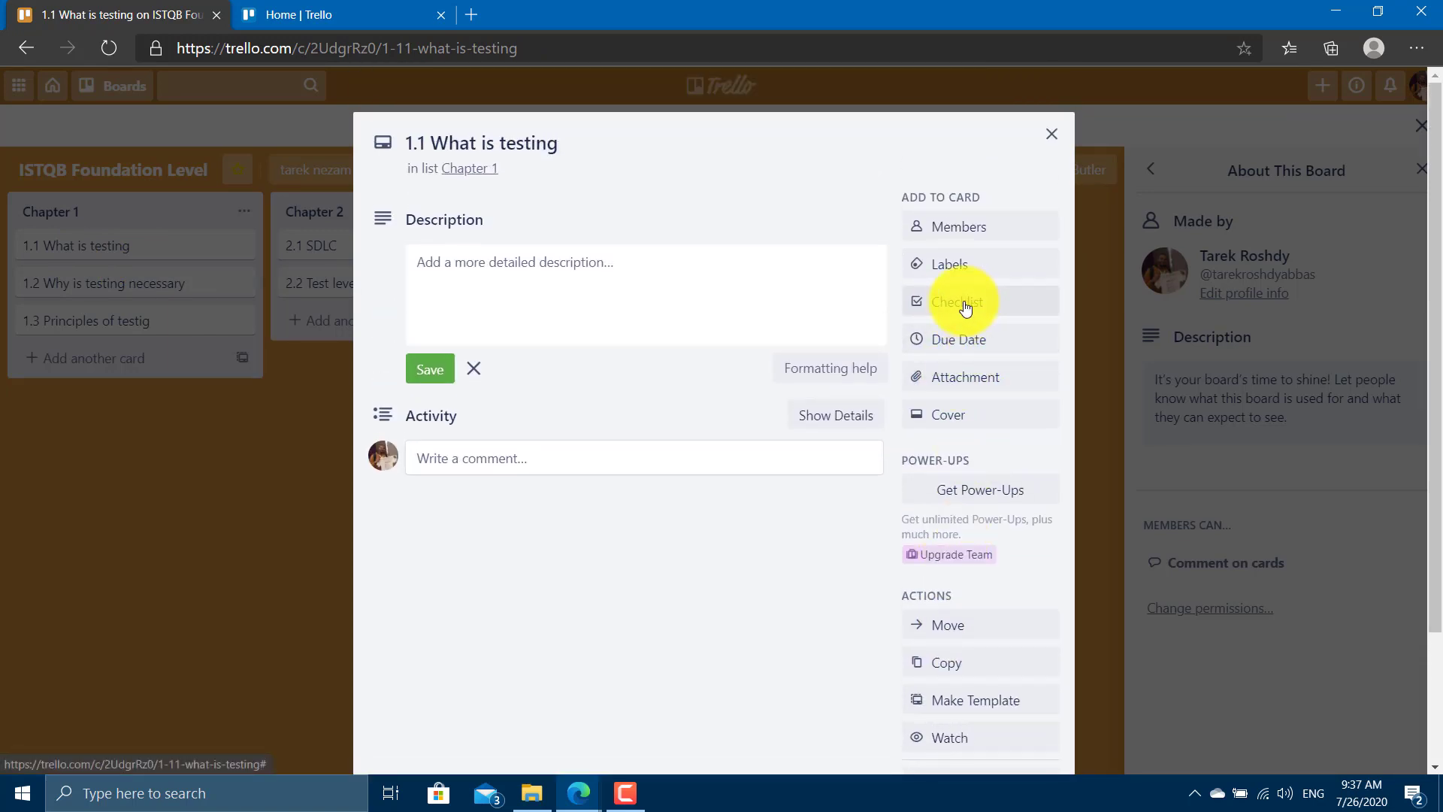
pyautogui.press('Escape')
pyautogui.click(982, 309)
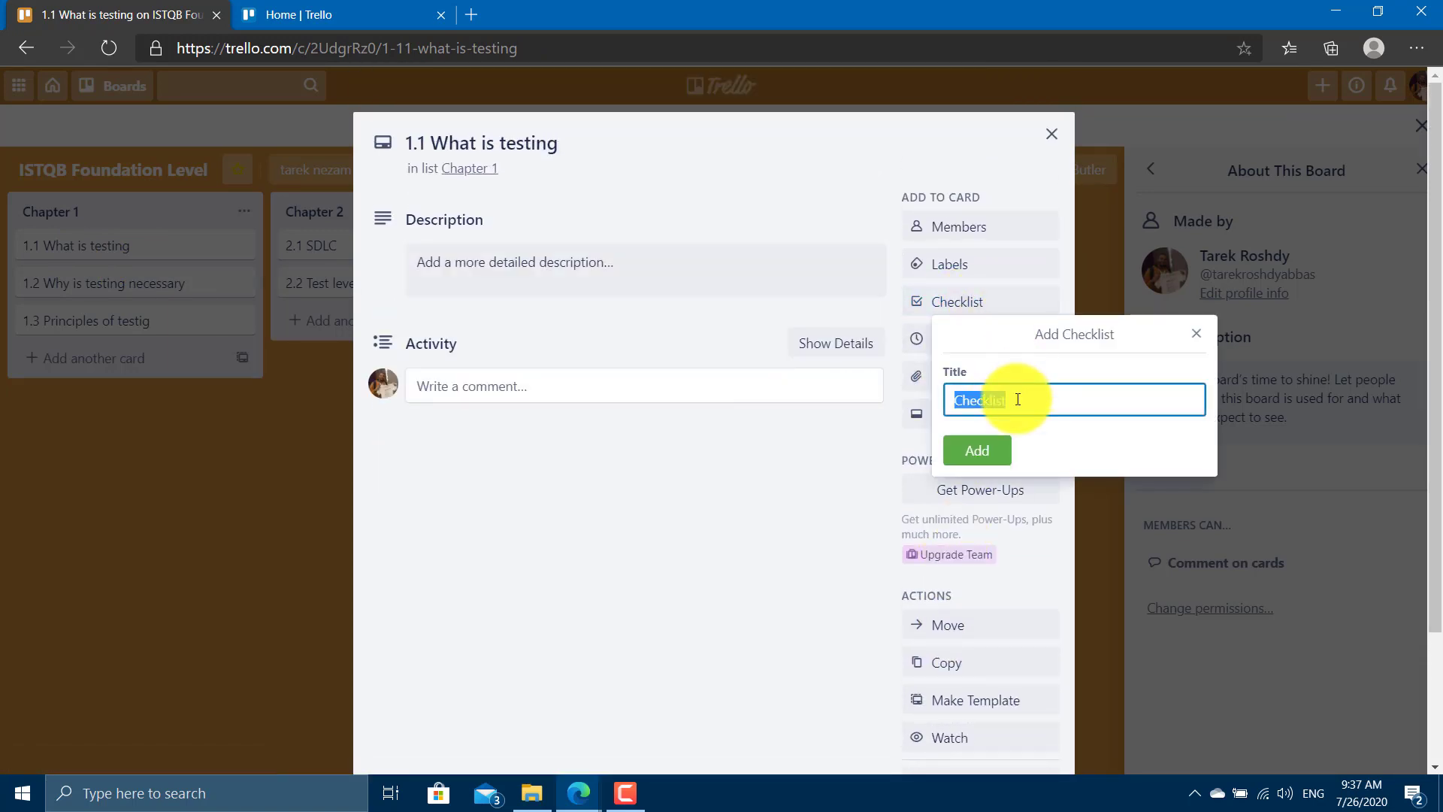
pyautogui.write('1.1')
pyautogui.press('Return')
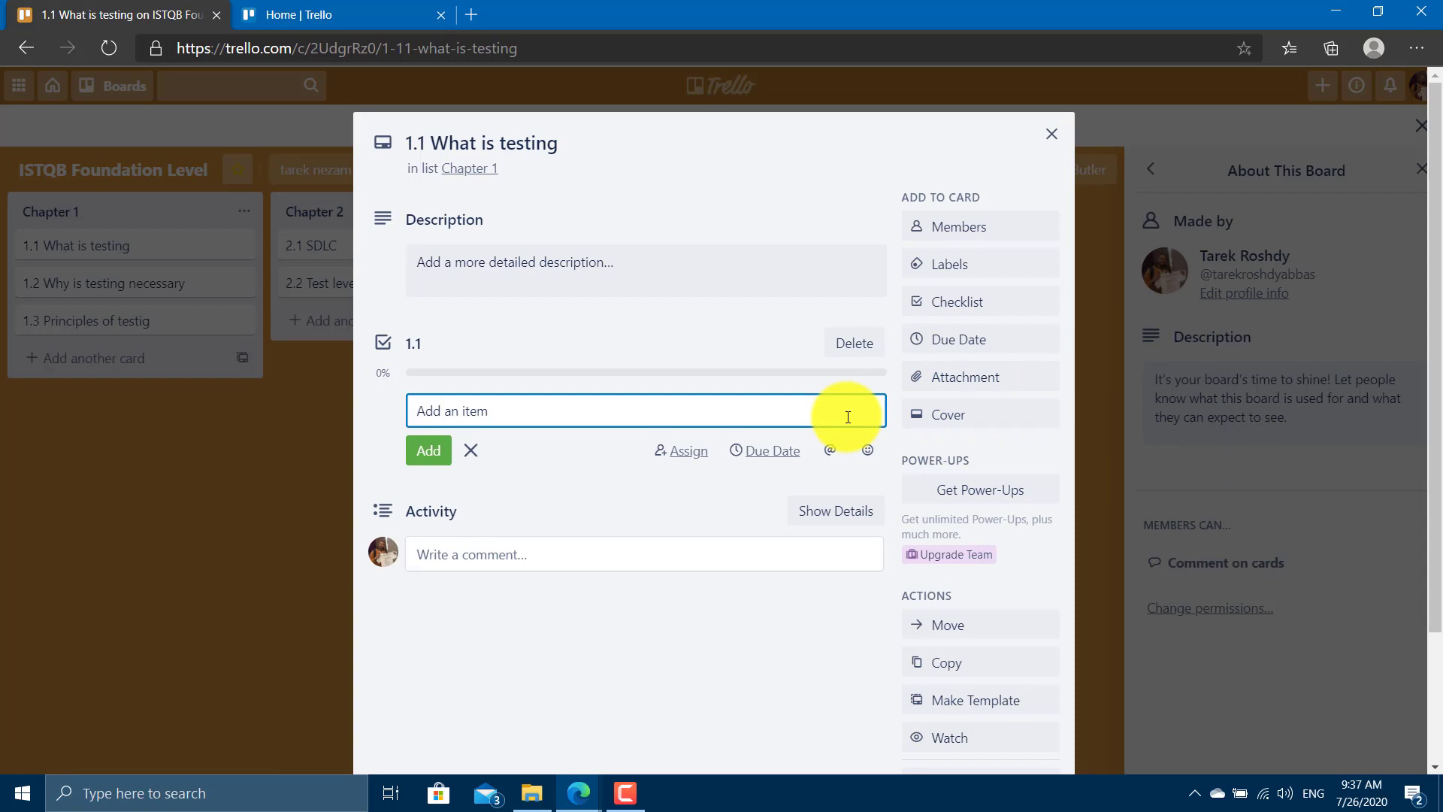
# Add checklist items Definition of testing and Objectives of testing.
pyautogui.write('Definition of testing')
pyautogui.press('Return')
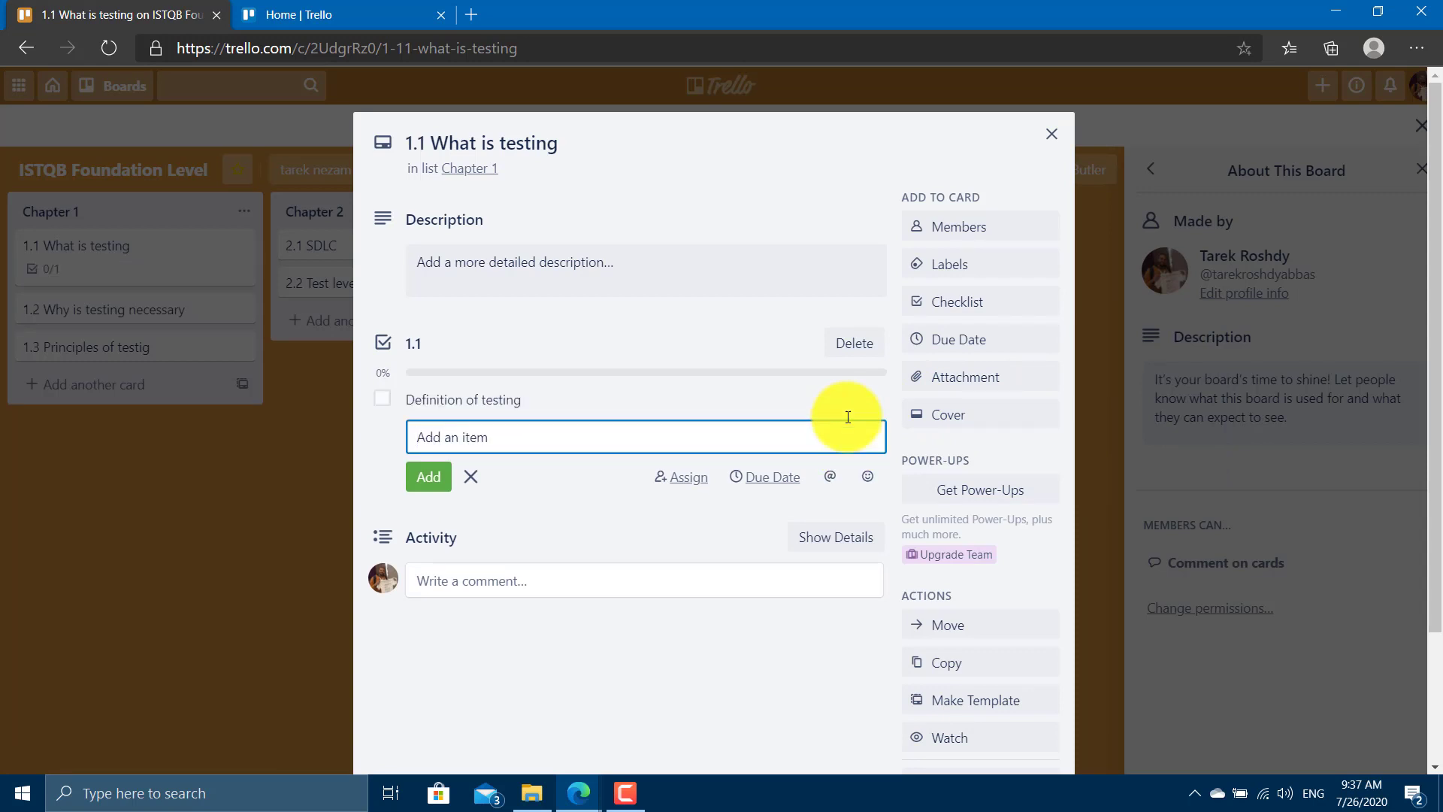
pyautogui.write('Objjec')
pyautogui.press('BackSpace')
pyautogui.press('BackSpace')
pyautogui.press('BackSpace')
pyautogui.write('ectives of testing')
pyautogui.press('Return')
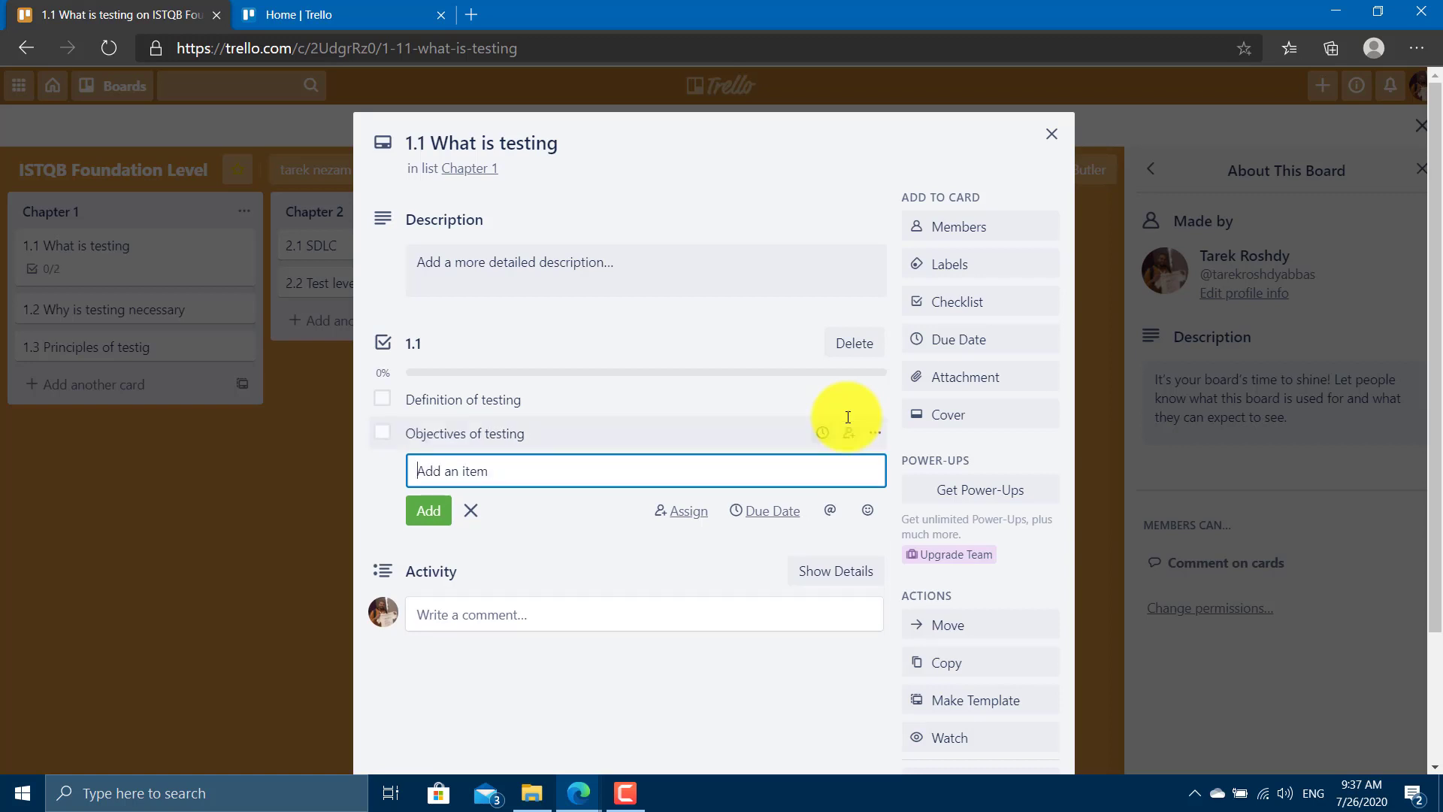
# Add items myths of testing and difference betn validation and verification, then close the card.
pyautogui.write('myth')
pyautogui.press('BackSpace')
pyautogui.write('ths of testing')
pyautogui.press('Return')
pyautogui.write('differ')
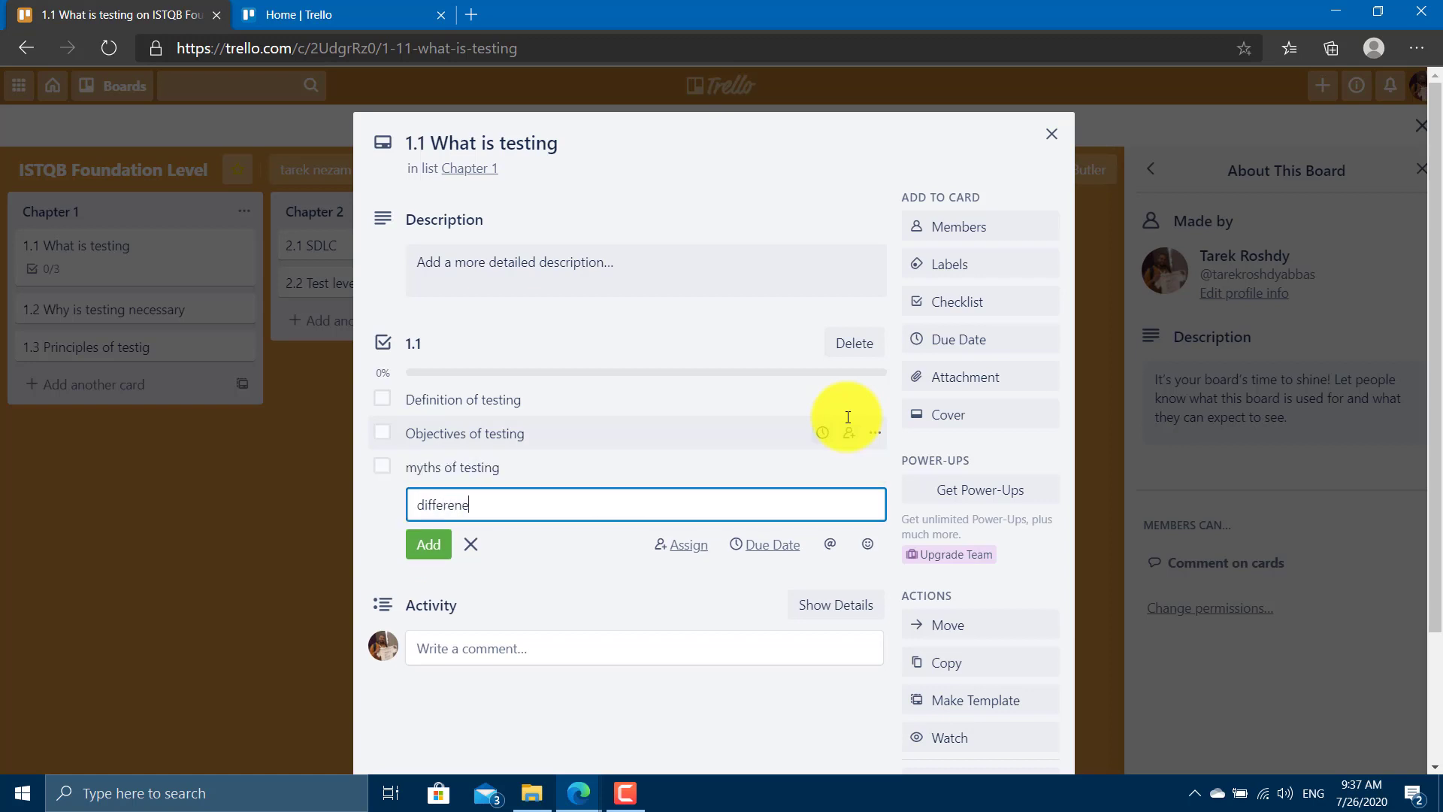
pyautogui.write('ence betn validation and ver')
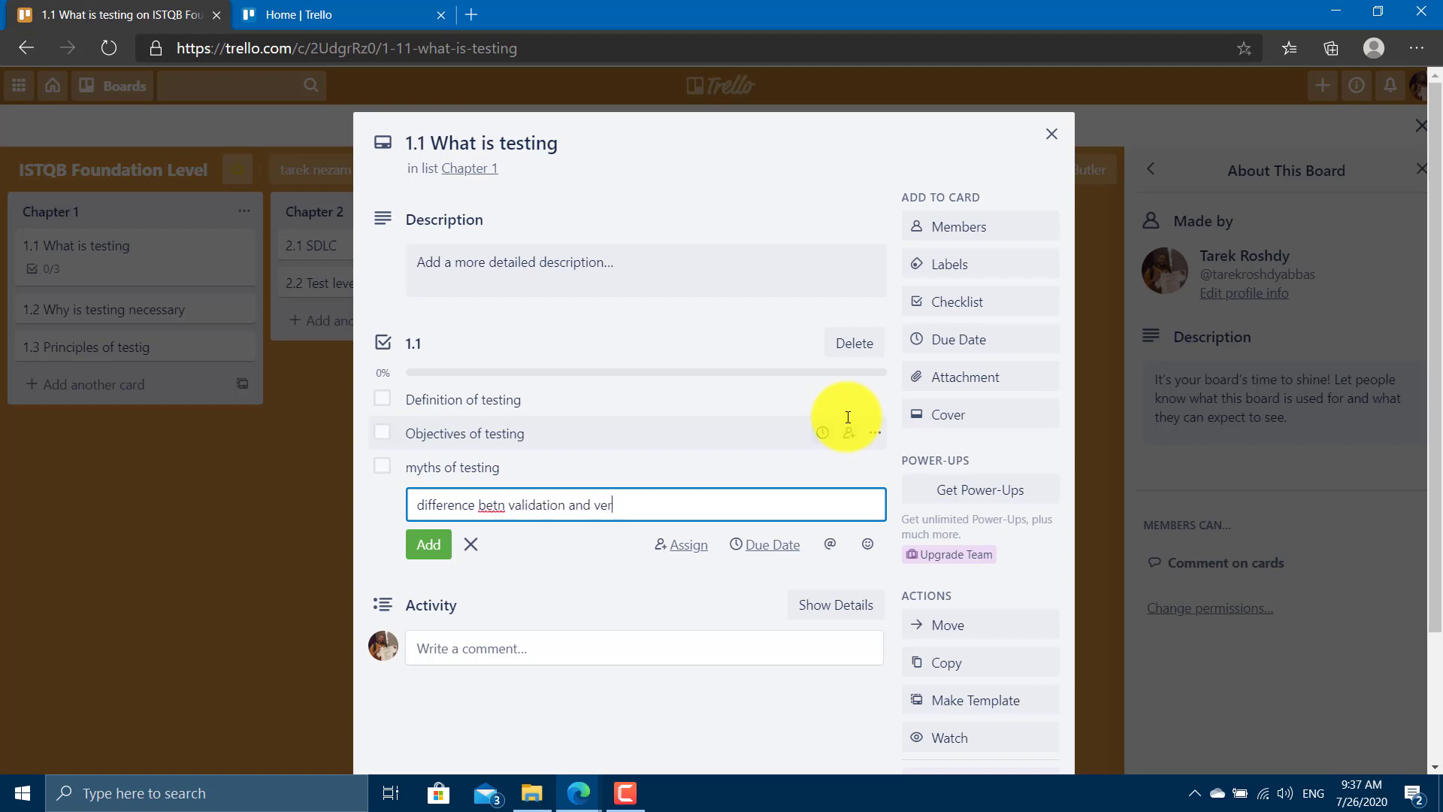
pyautogui.write('ification')
pyautogui.press('Return')
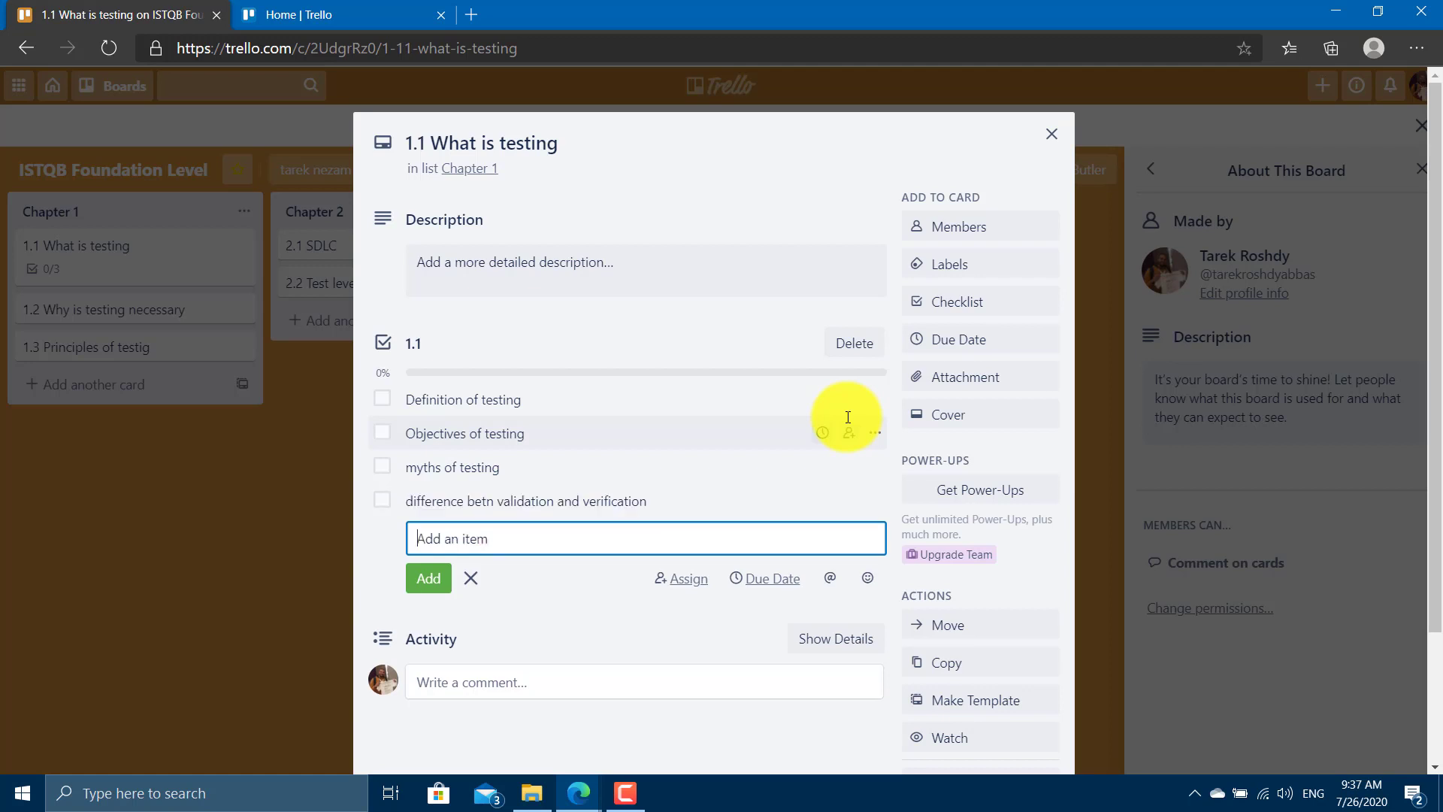
pyautogui.click(1052, 134)
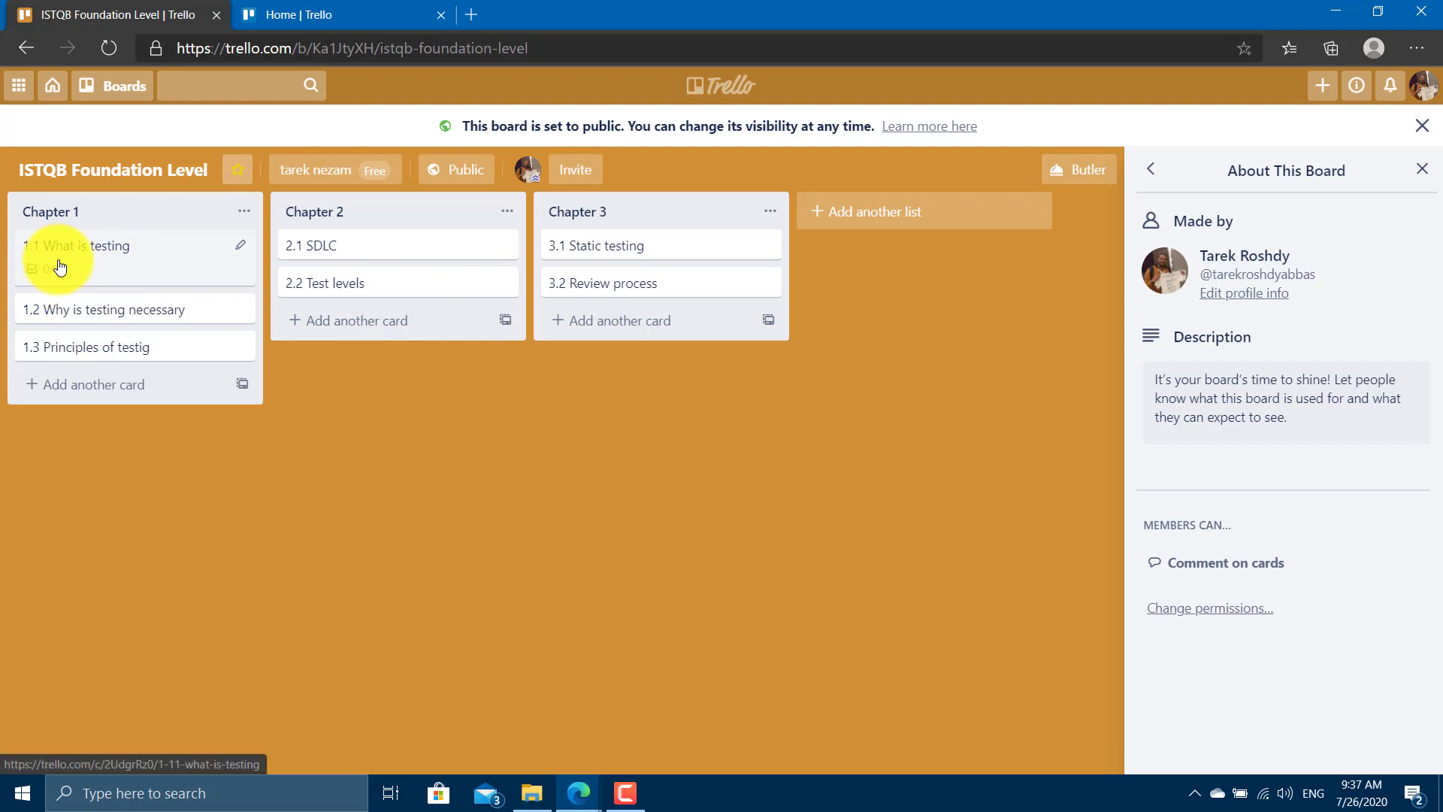
# Tick Definition, Objectives, myths and validation-versus-verification items on card 1.1, then close it.
pyautogui.click(60, 266)
pyautogui.click(387, 470)
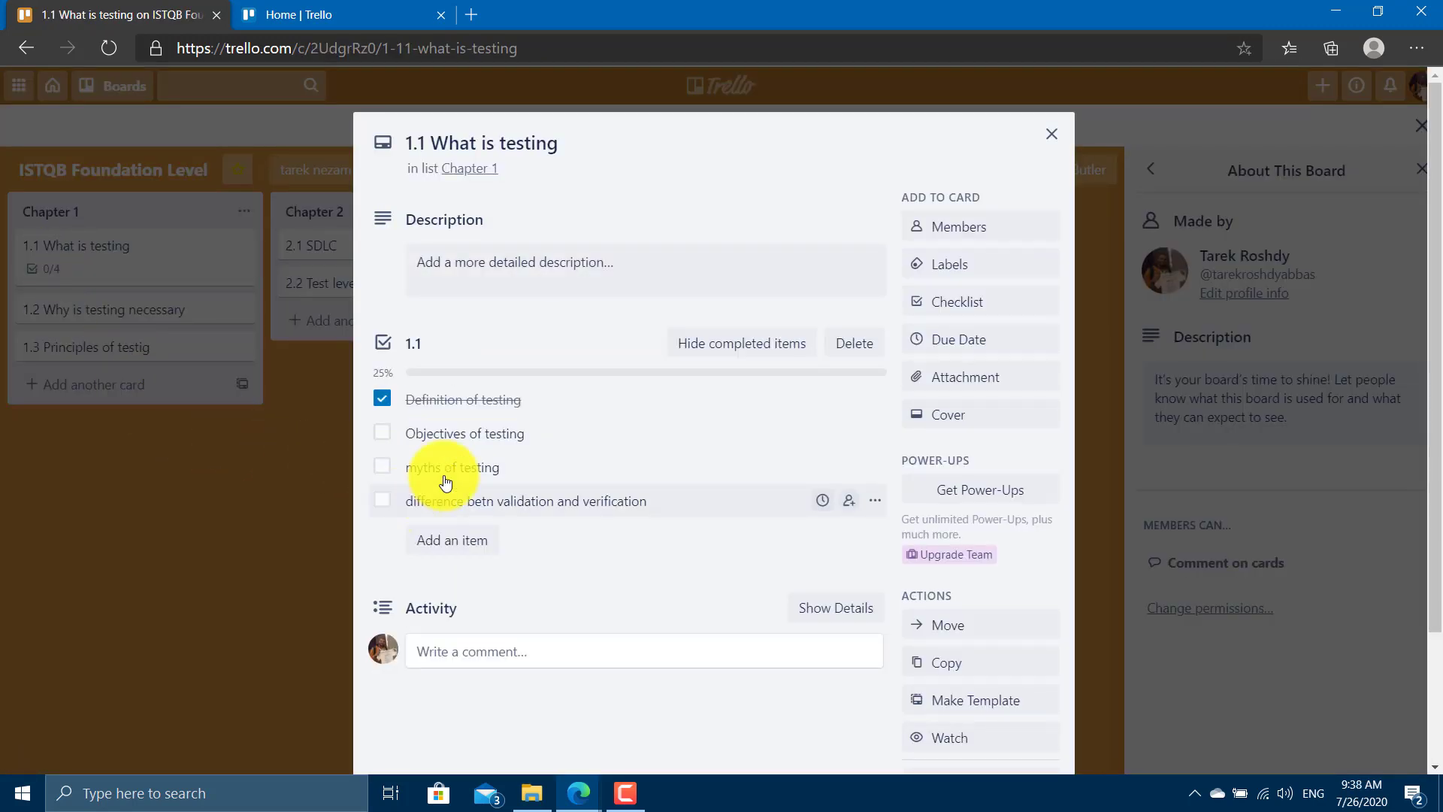
pyautogui.click(193, 509)
pyautogui.click(48, 274)
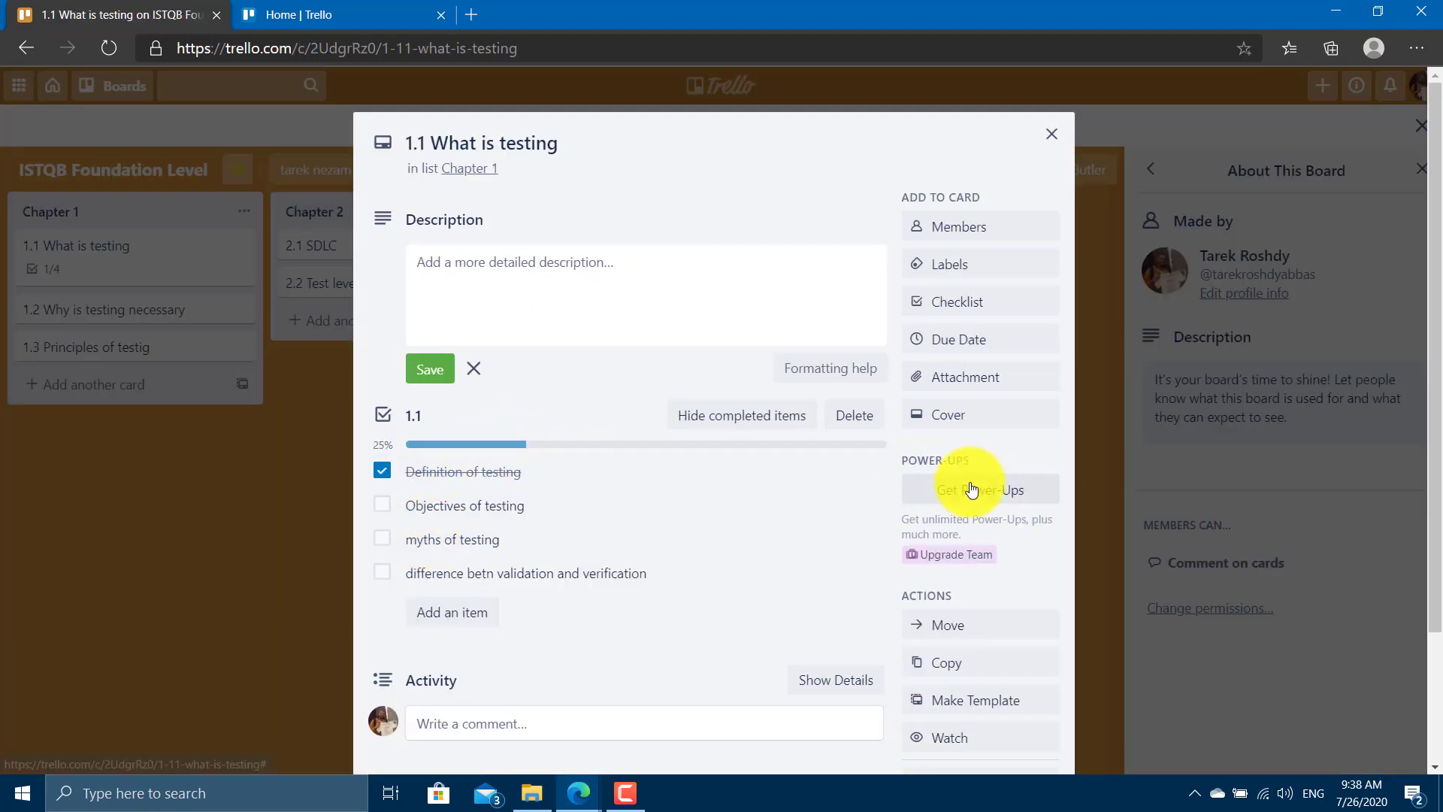
pyautogui.click(459, 473)
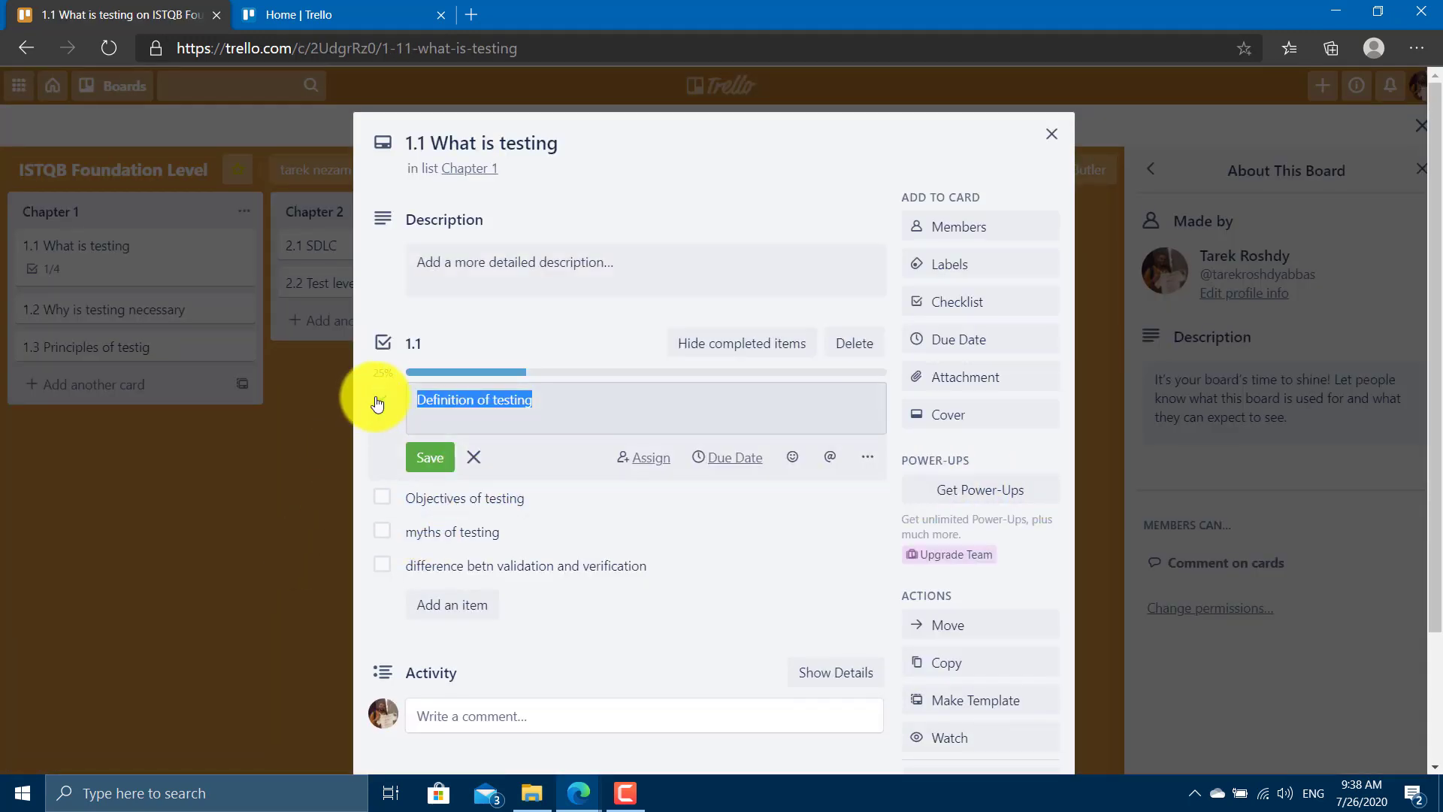
pyautogui.click(377, 403)
pyautogui.click(382, 397)
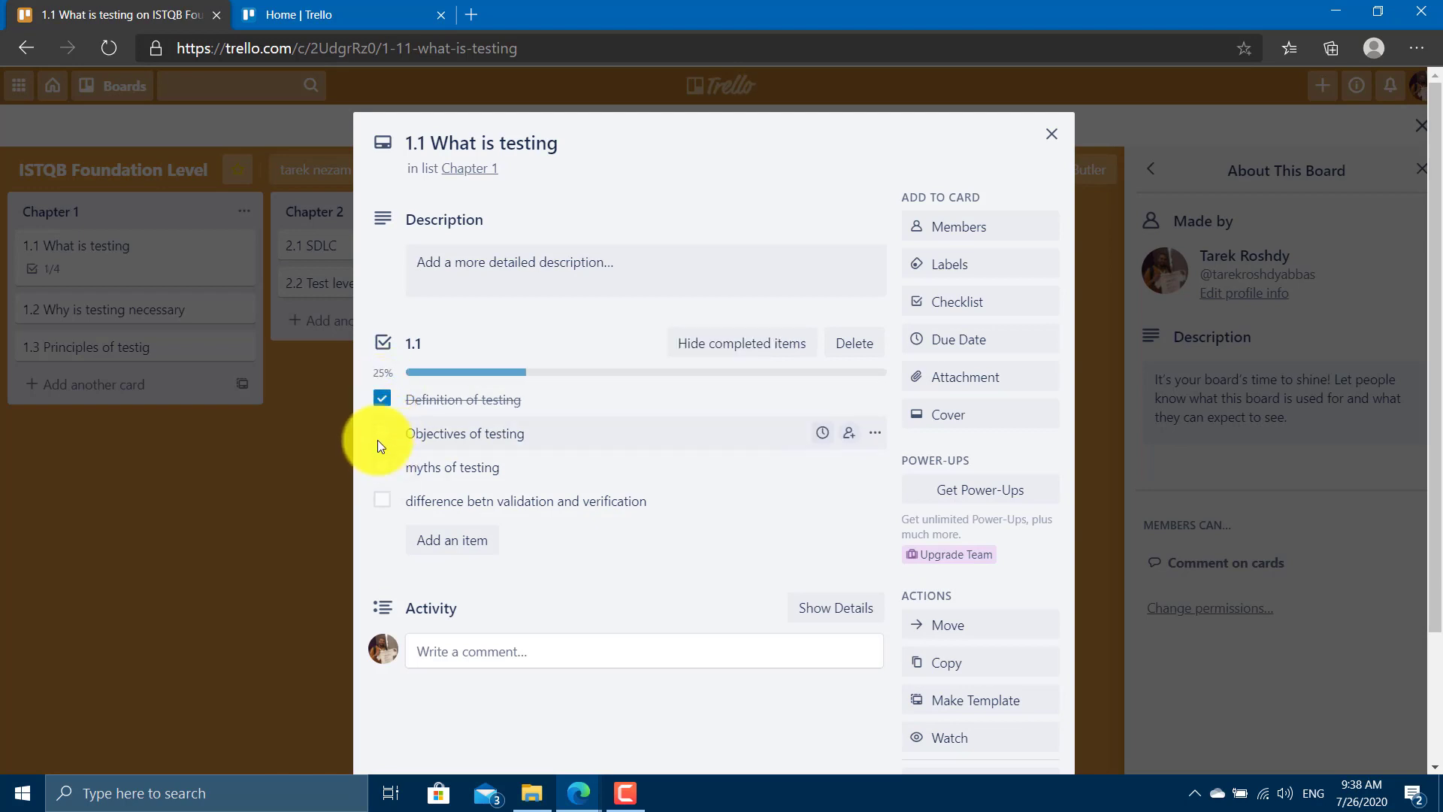
pyautogui.click(382, 433)
pyautogui.click(381, 467)
pyautogui.click(382, 501)
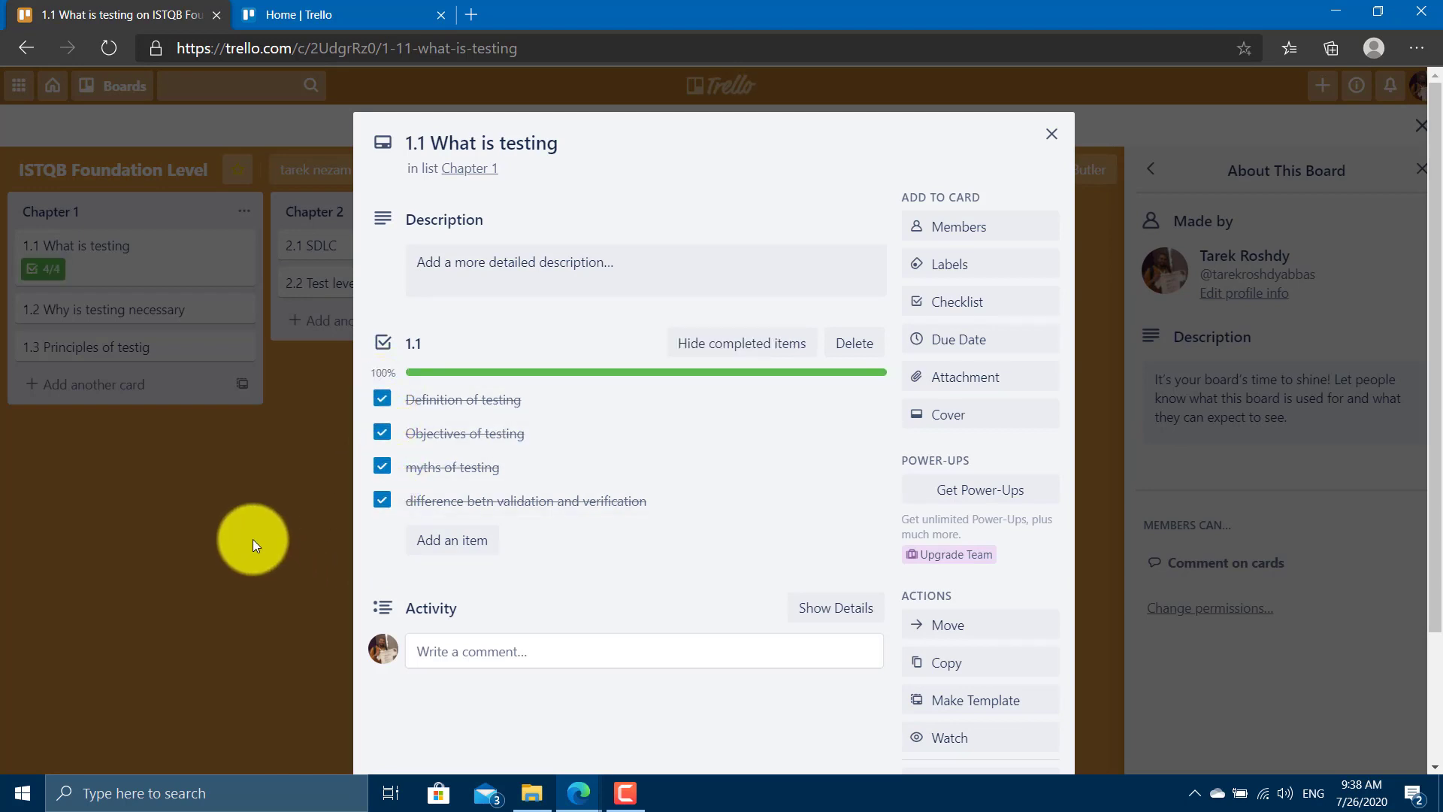
pyautogui.click(252, 539)
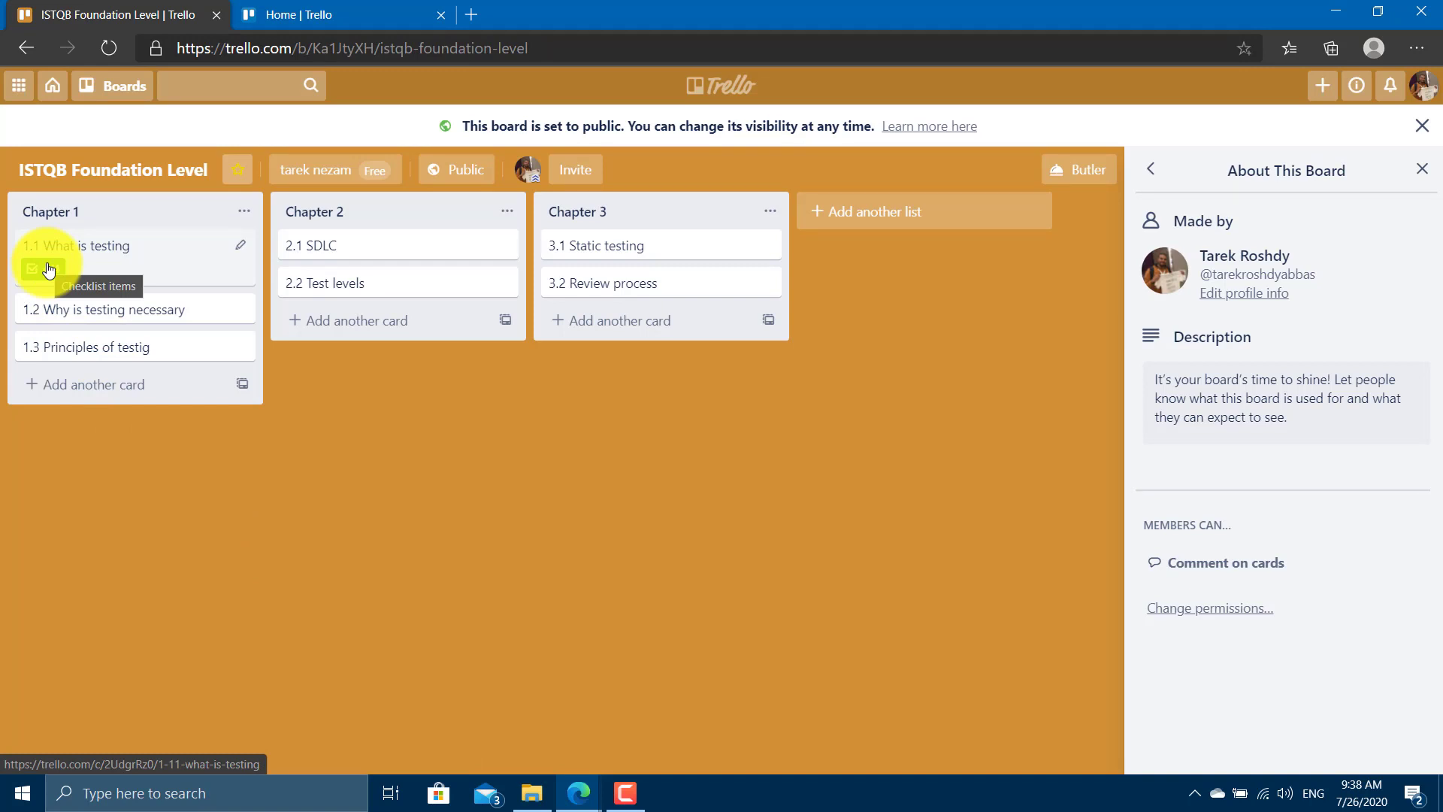
# Set card 1.2's due date to August 2, 2020 with a 1 Day Before reminder.
pyautogui.click(105, 317)
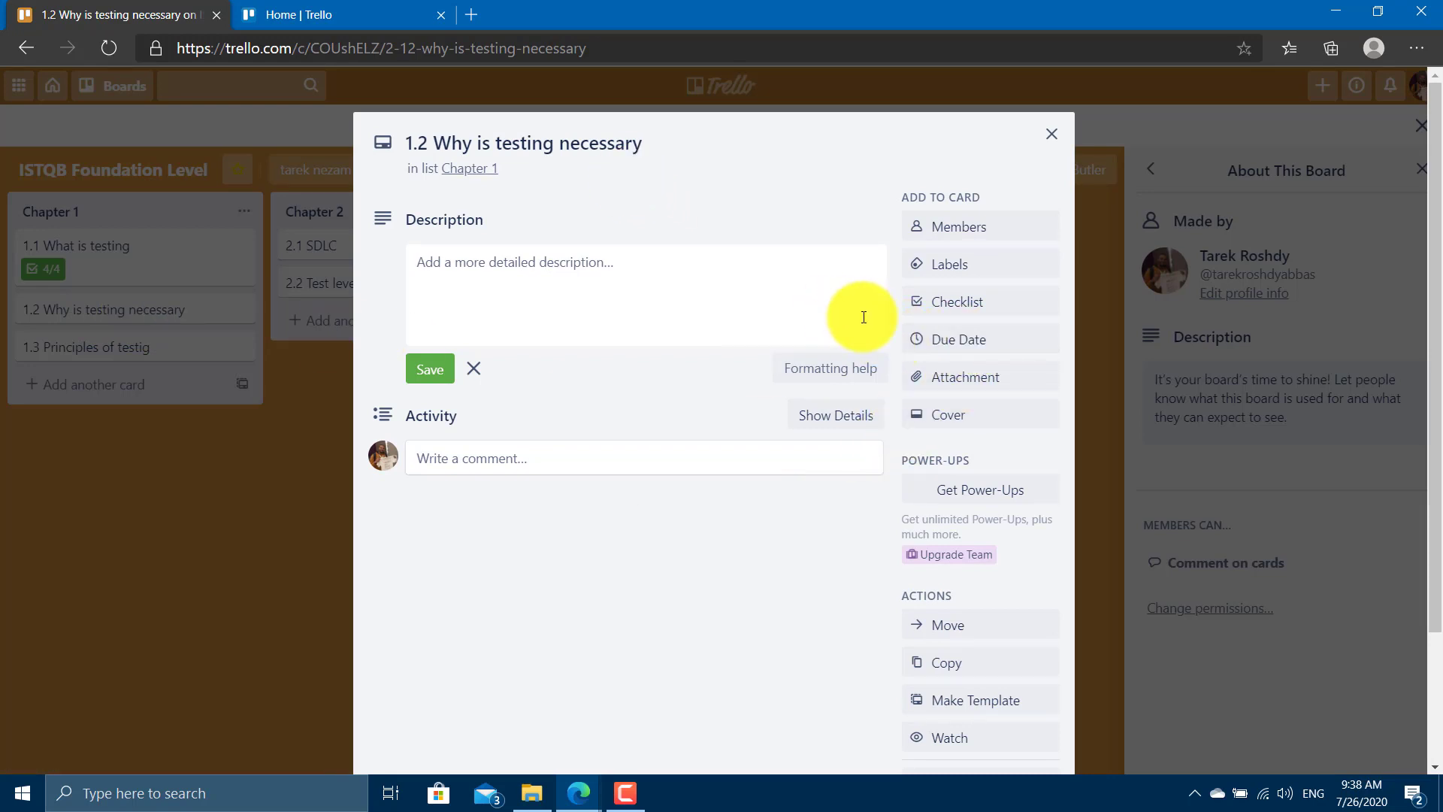
pyautogui.click(969, 342)
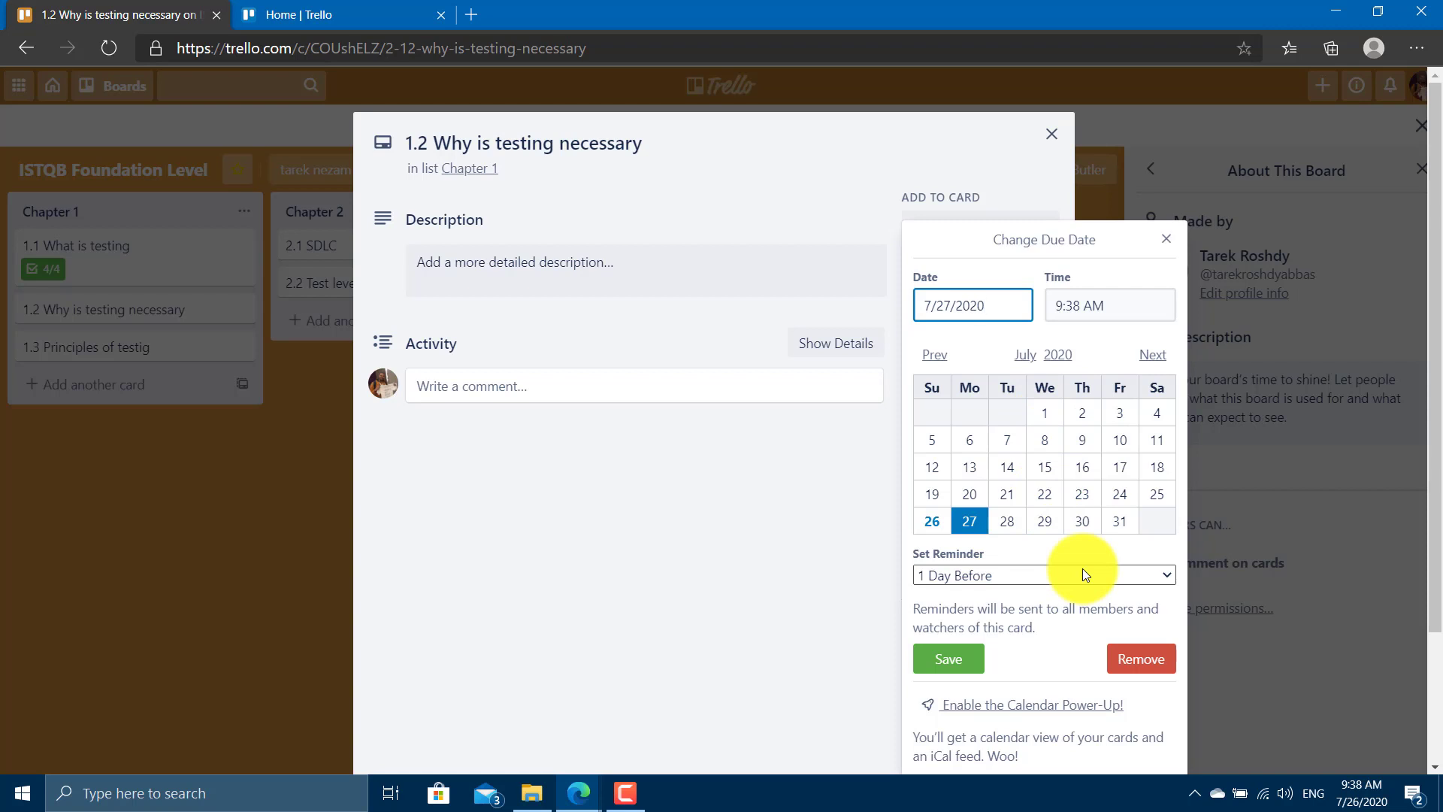
pyautogui.click(1152, 354)
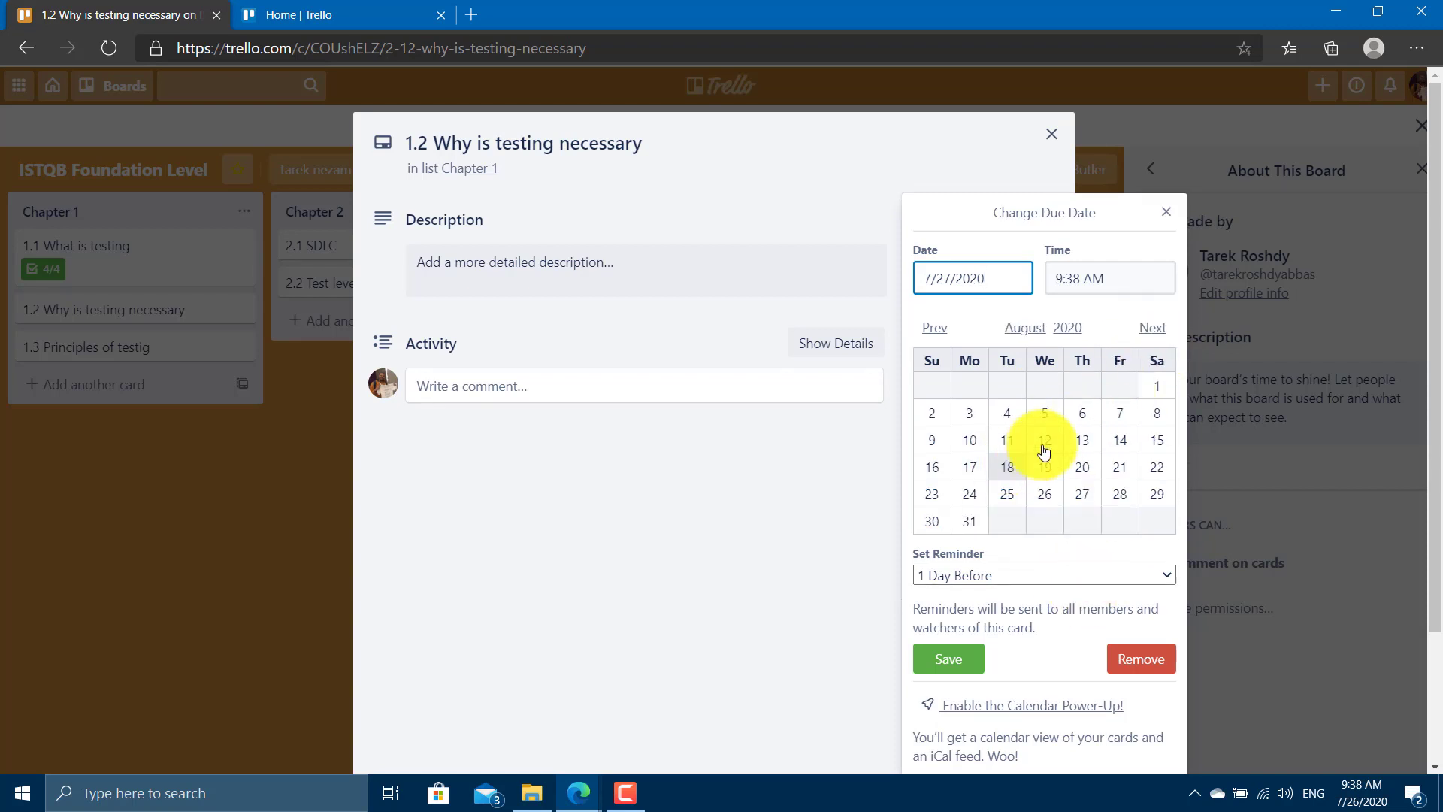
pyautogui.click(936, 331)
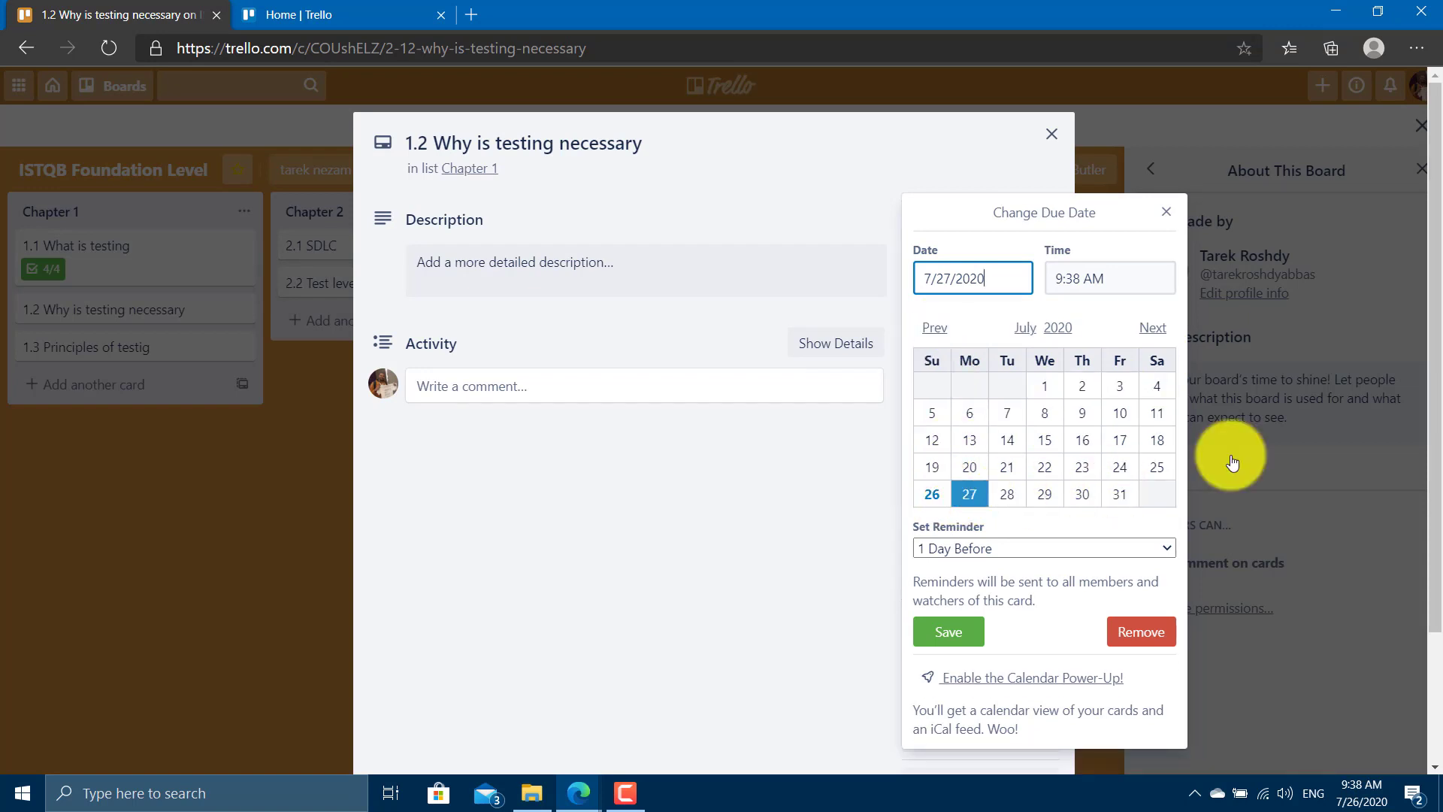
pyautogui.click(1152, 327)
pyautogui.click(932, 415)
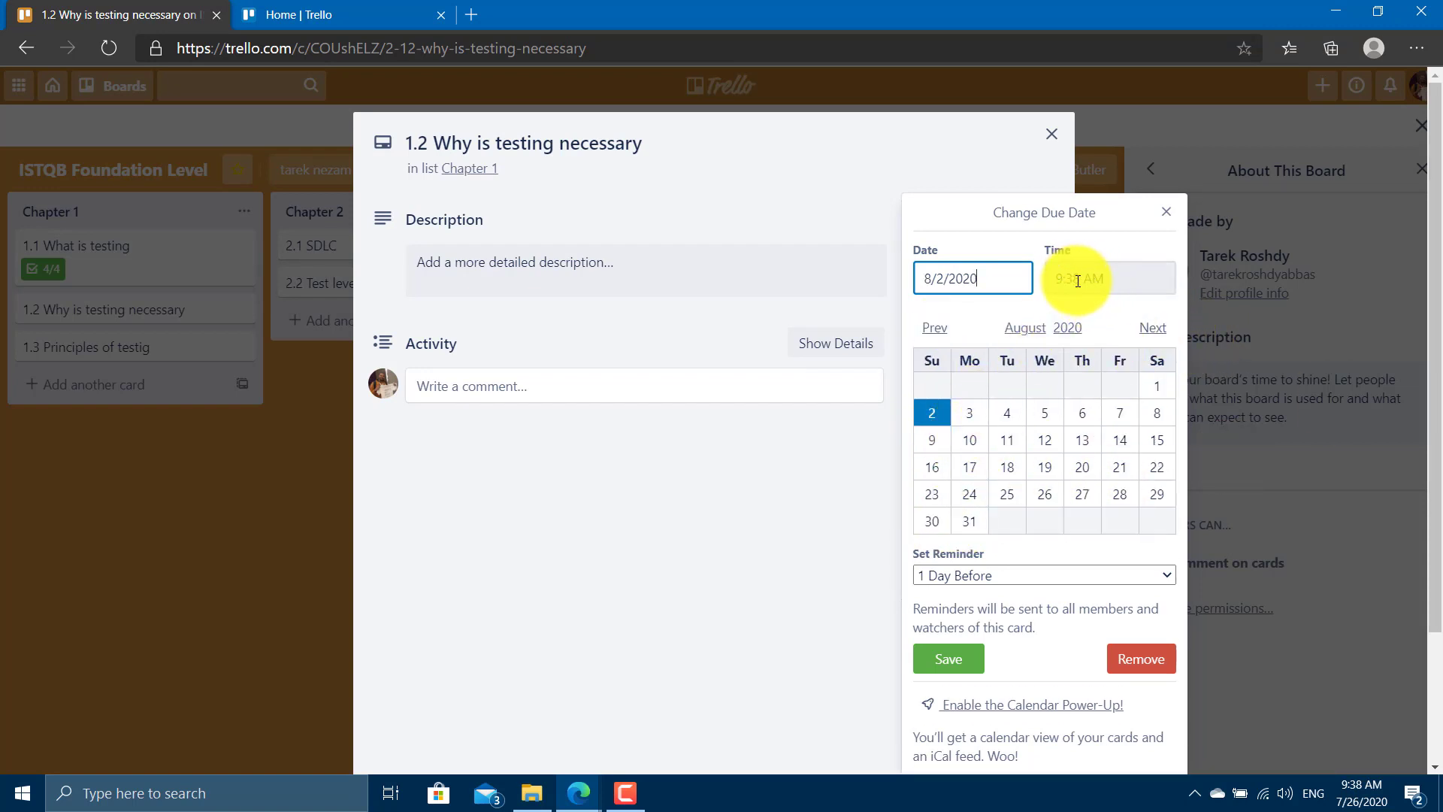
pyautogui.click(1000, 570)
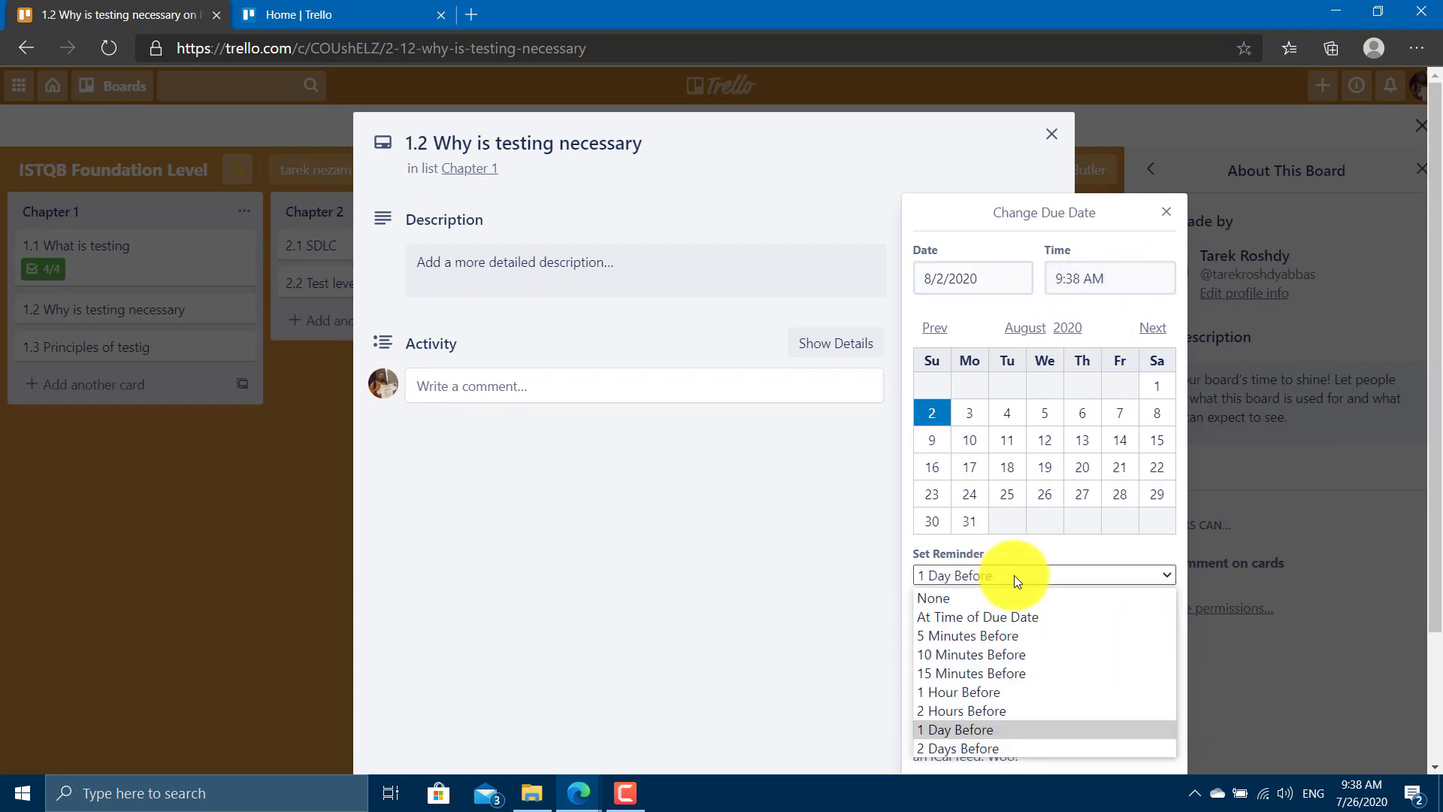
pyautogui.click(1014, 575)
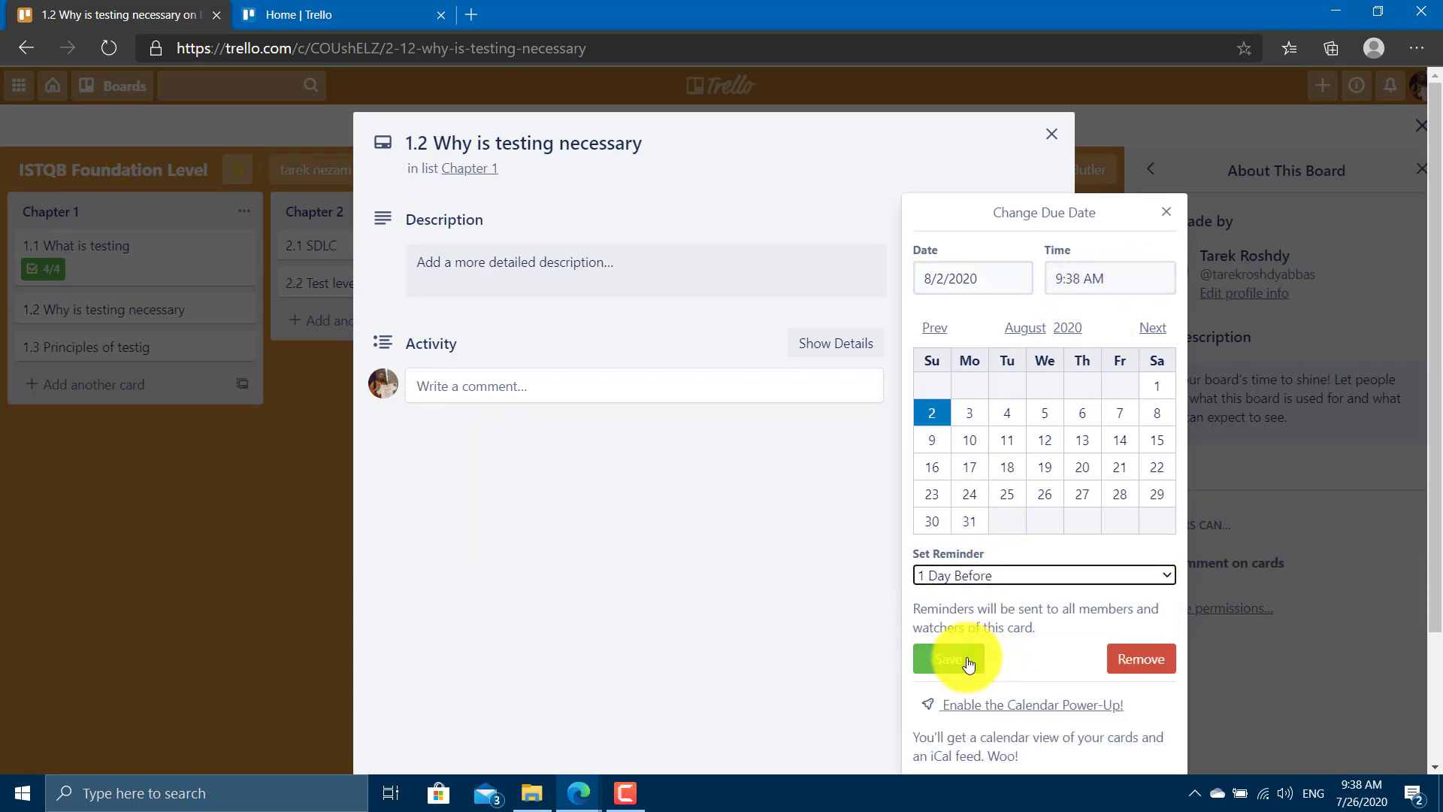
pyautogui.click(969, 663)
pyautogui.click(320, 547)
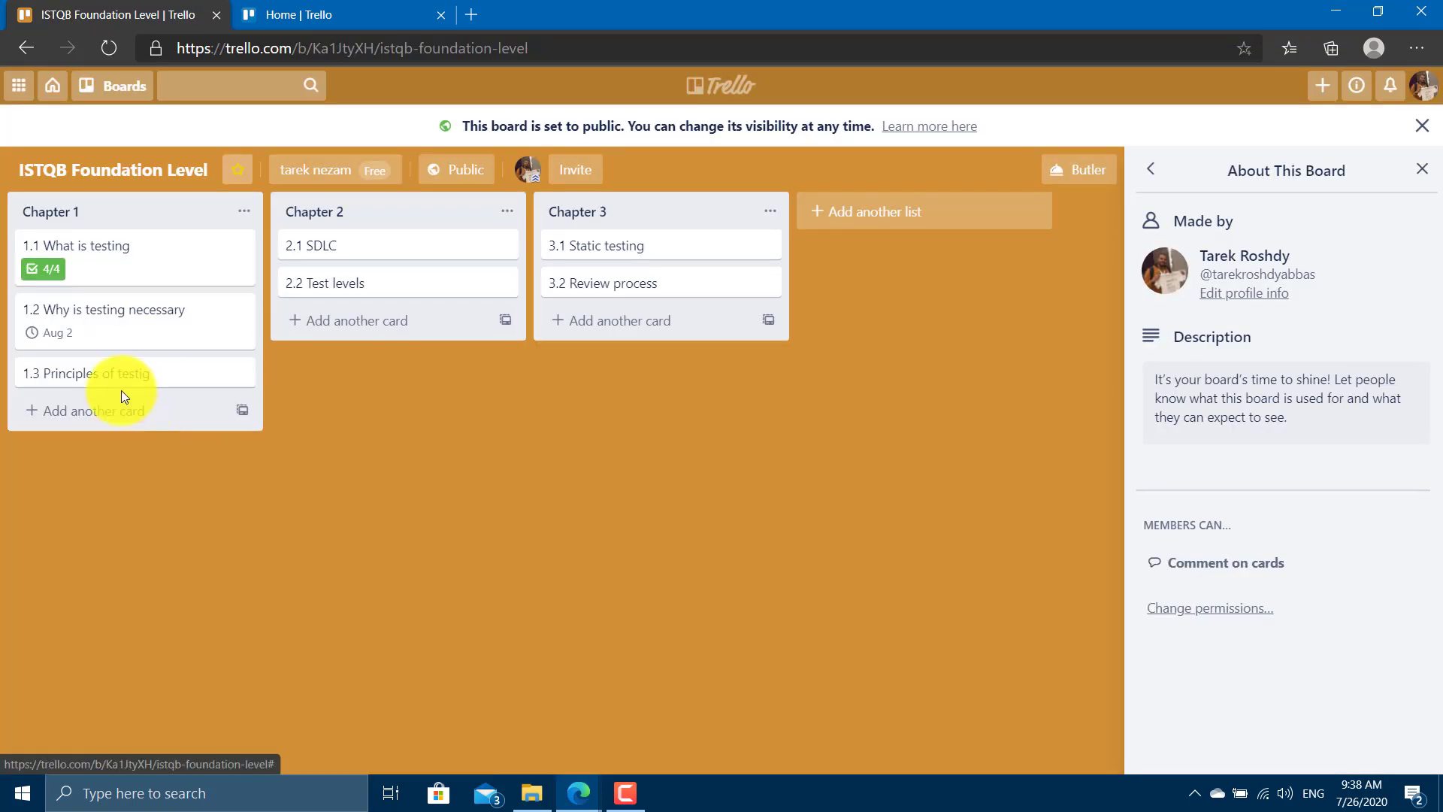
# Reopen card 1.2 Why is testing necessary and toggle its due date Complete checkbox on and off.
pyautogui.click(72, 348)
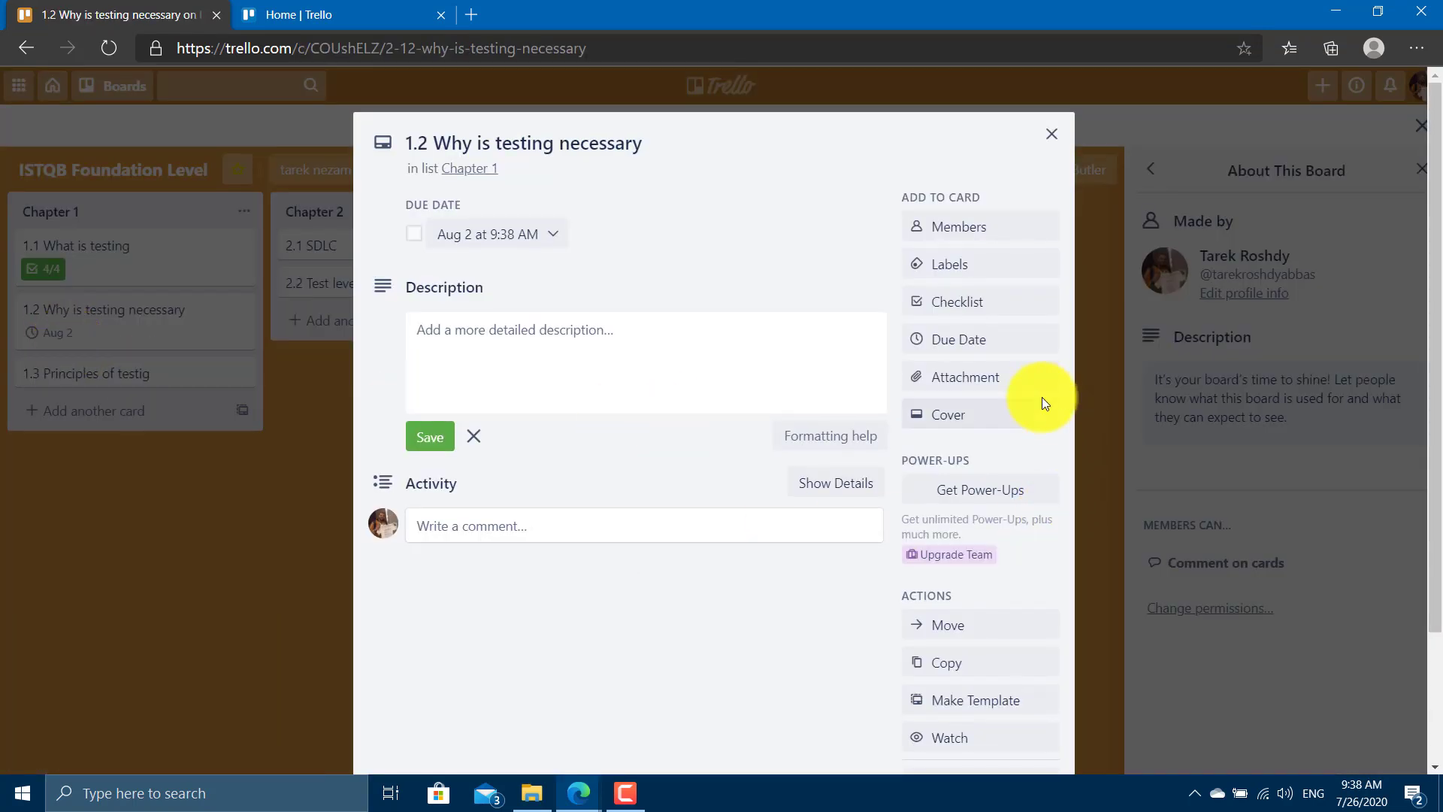
pyautogui.click(481, 234)
pyautogui.click(418, 245)
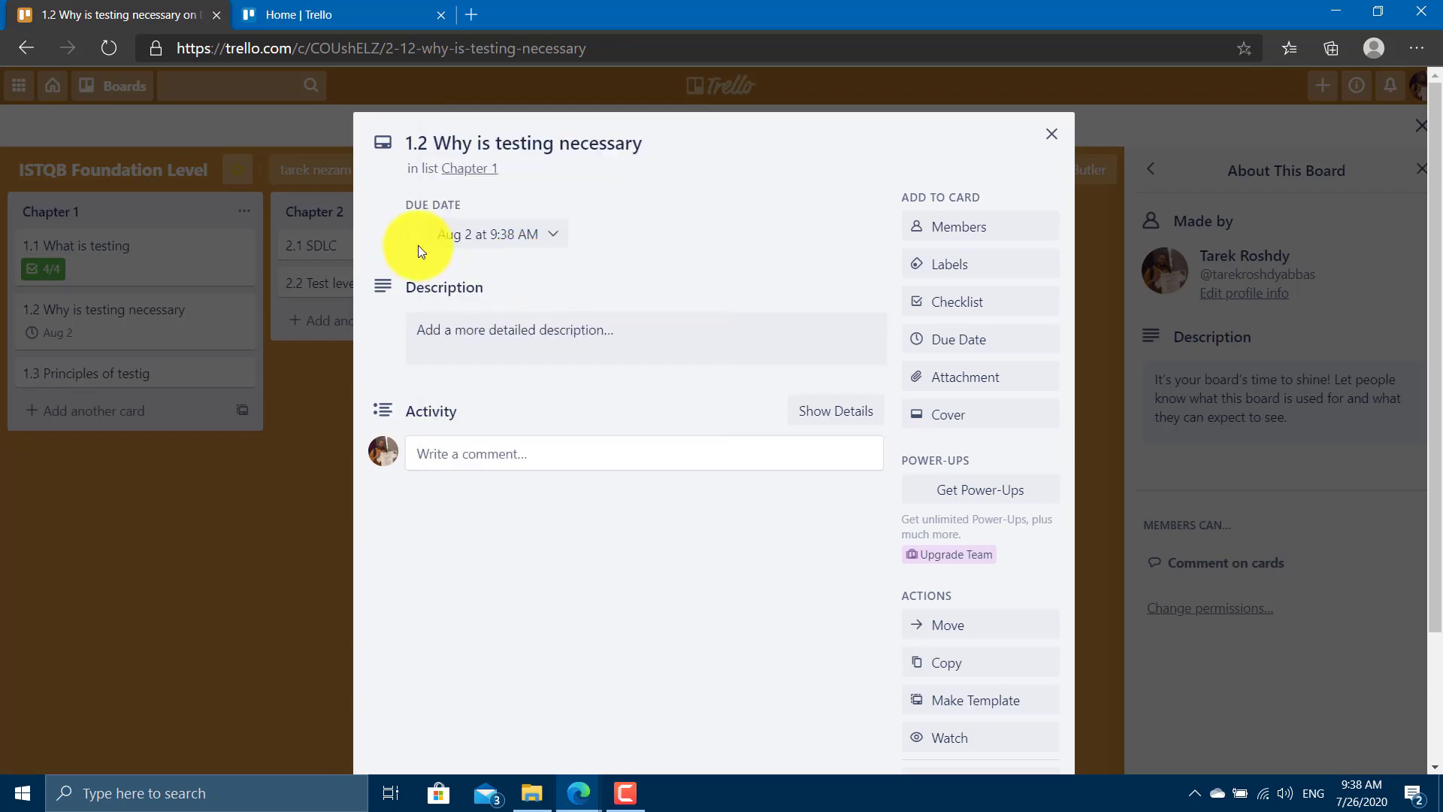
pyautogui.click(414, 235)
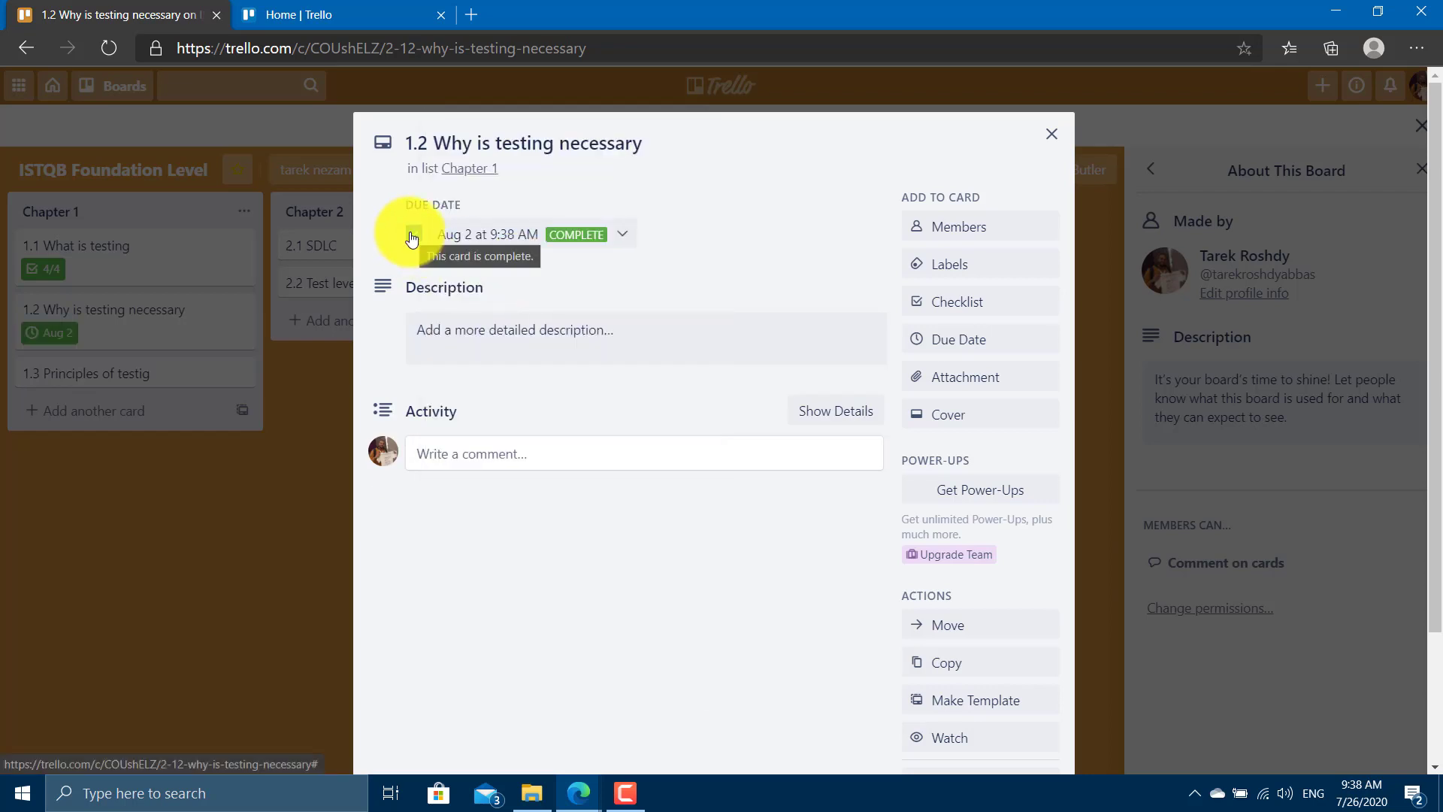
pyautogui.click(413, 234)
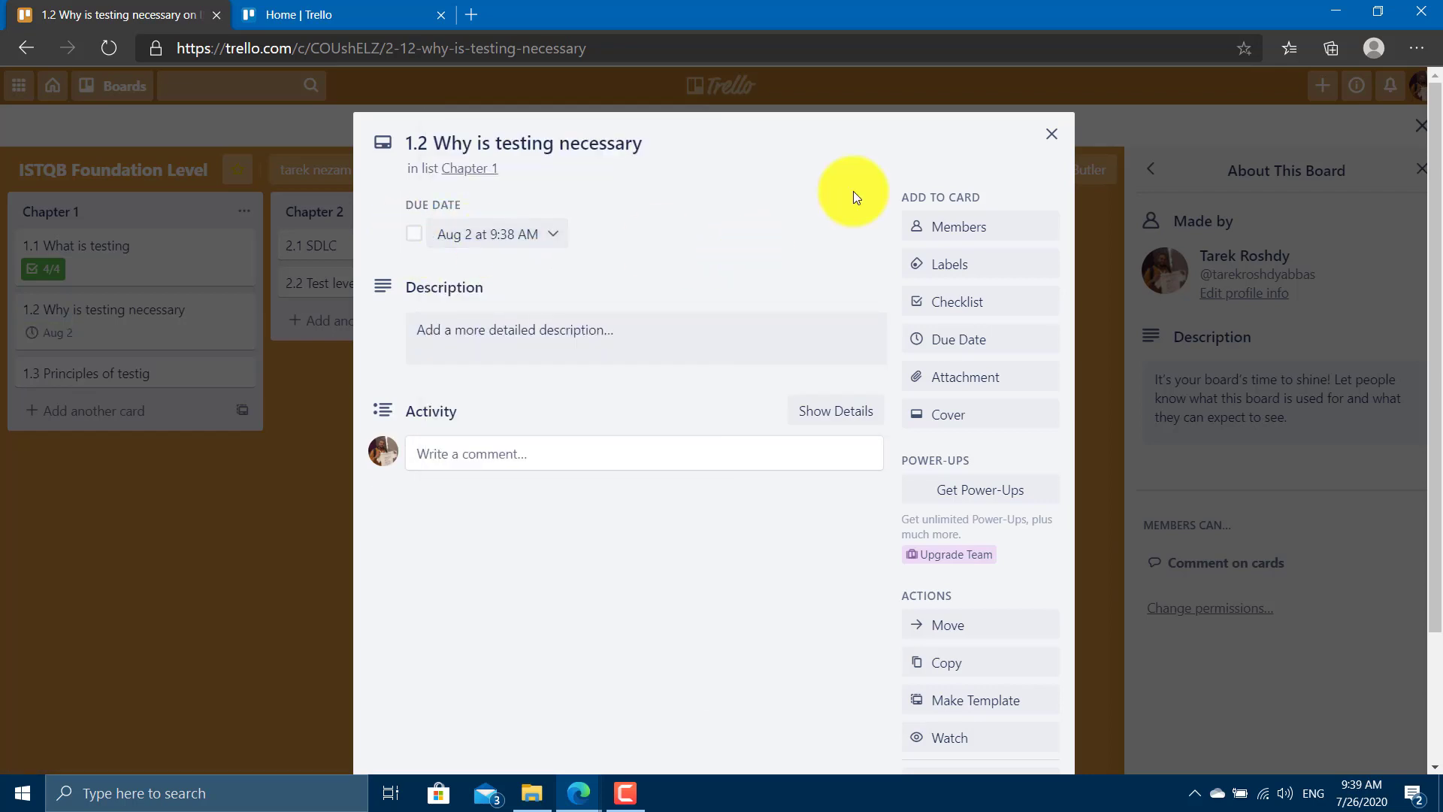
pyautogui.scroll(-3, 684, 331)
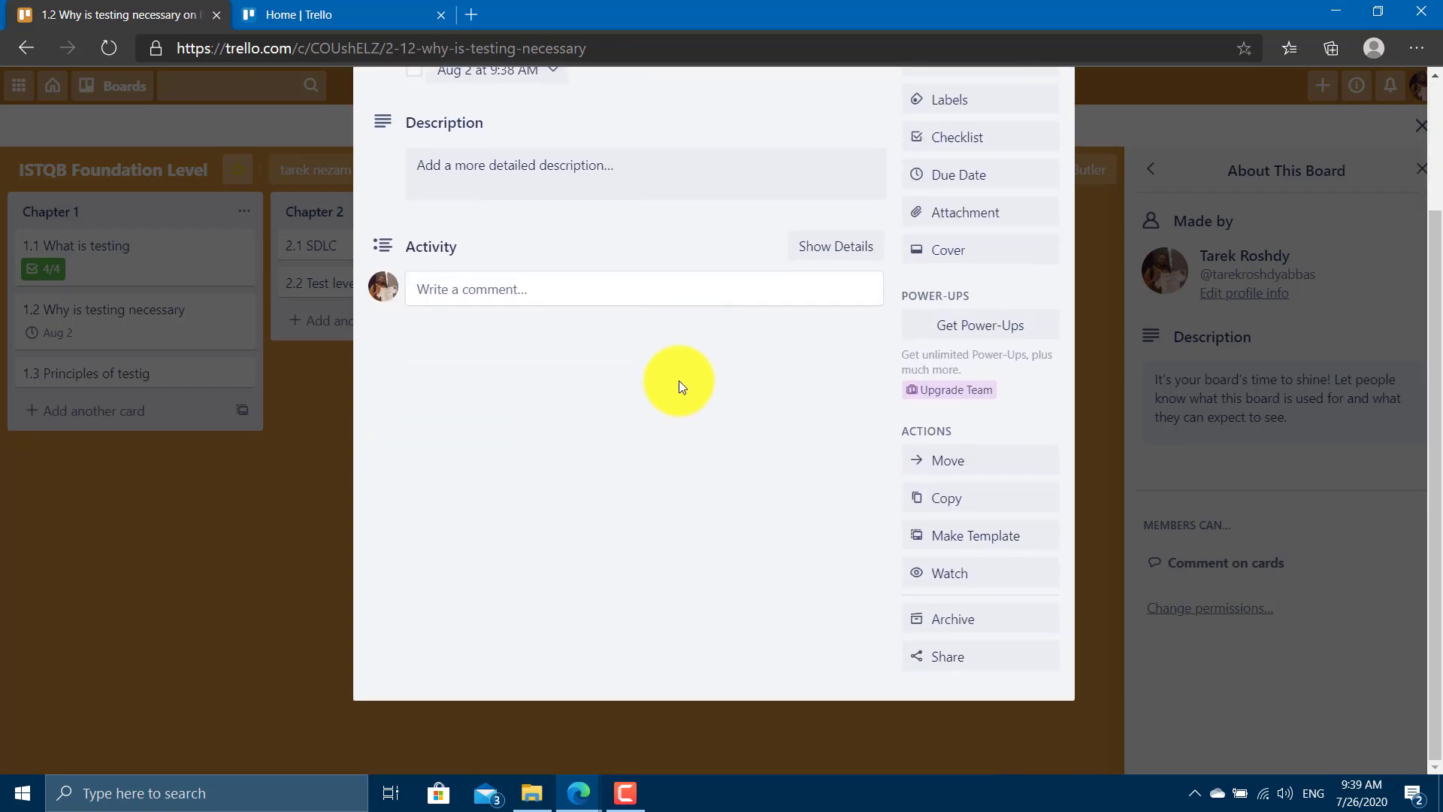
pyautogui.scroll(3, 684, 429)
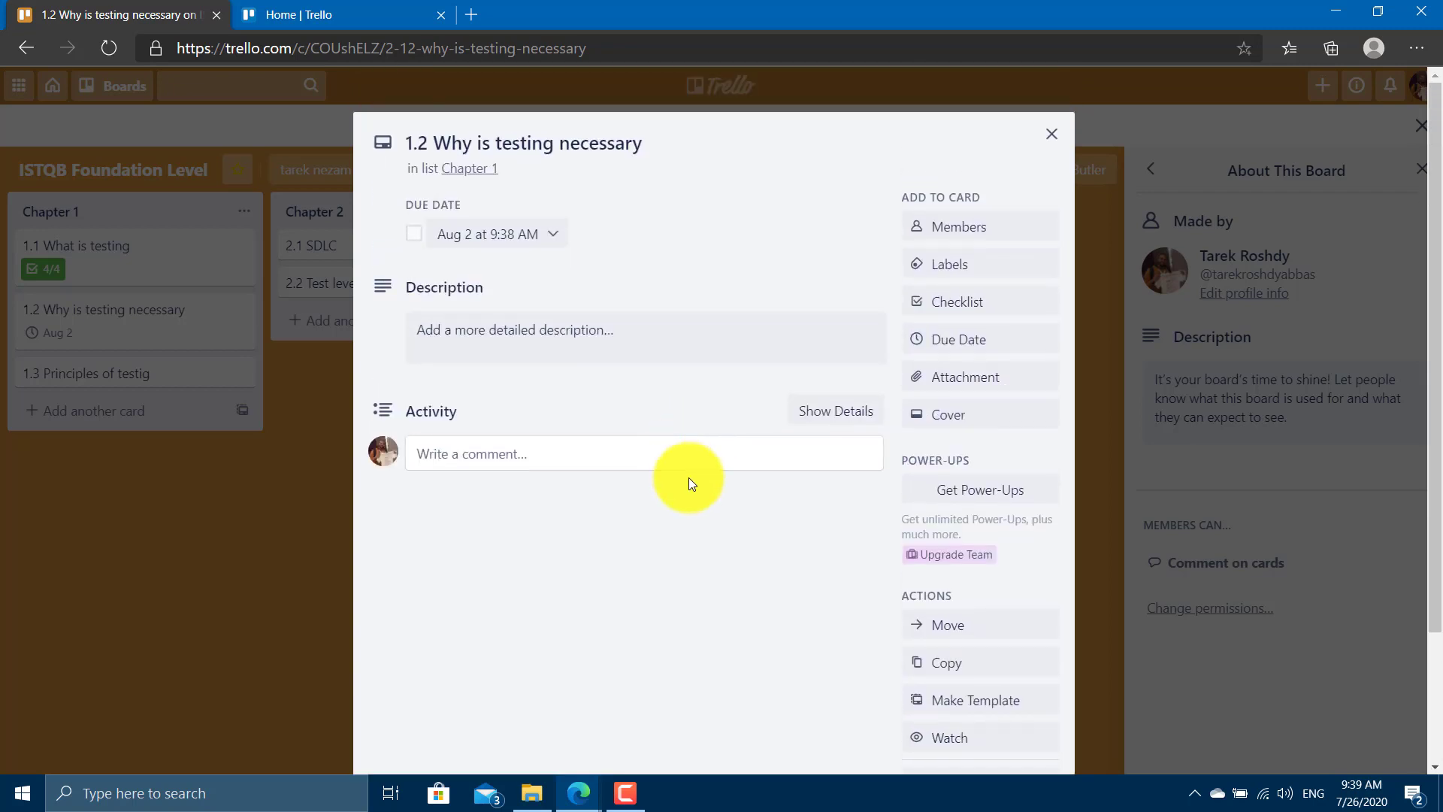
pyautogui.click(547, 460)
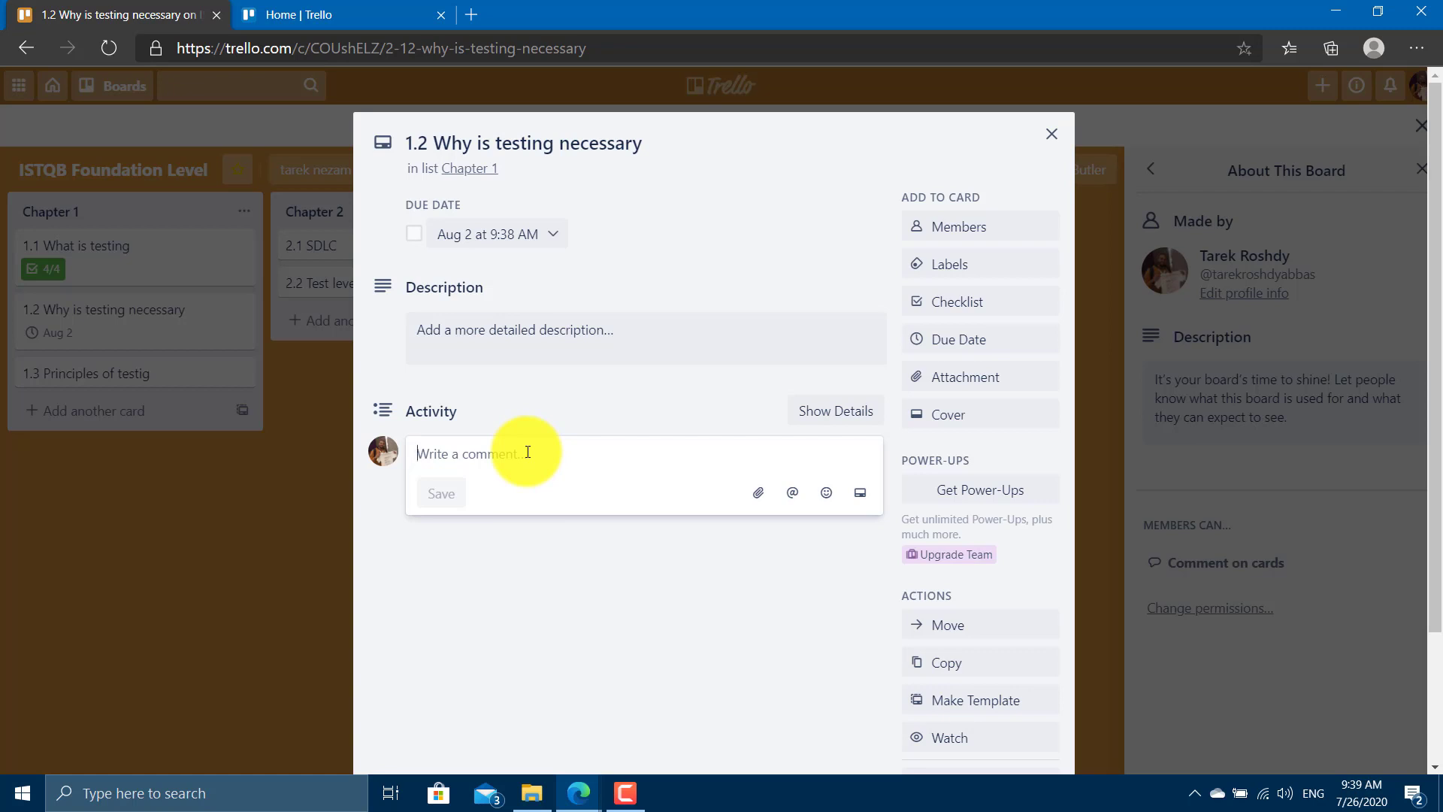
pyautogui.write('@')
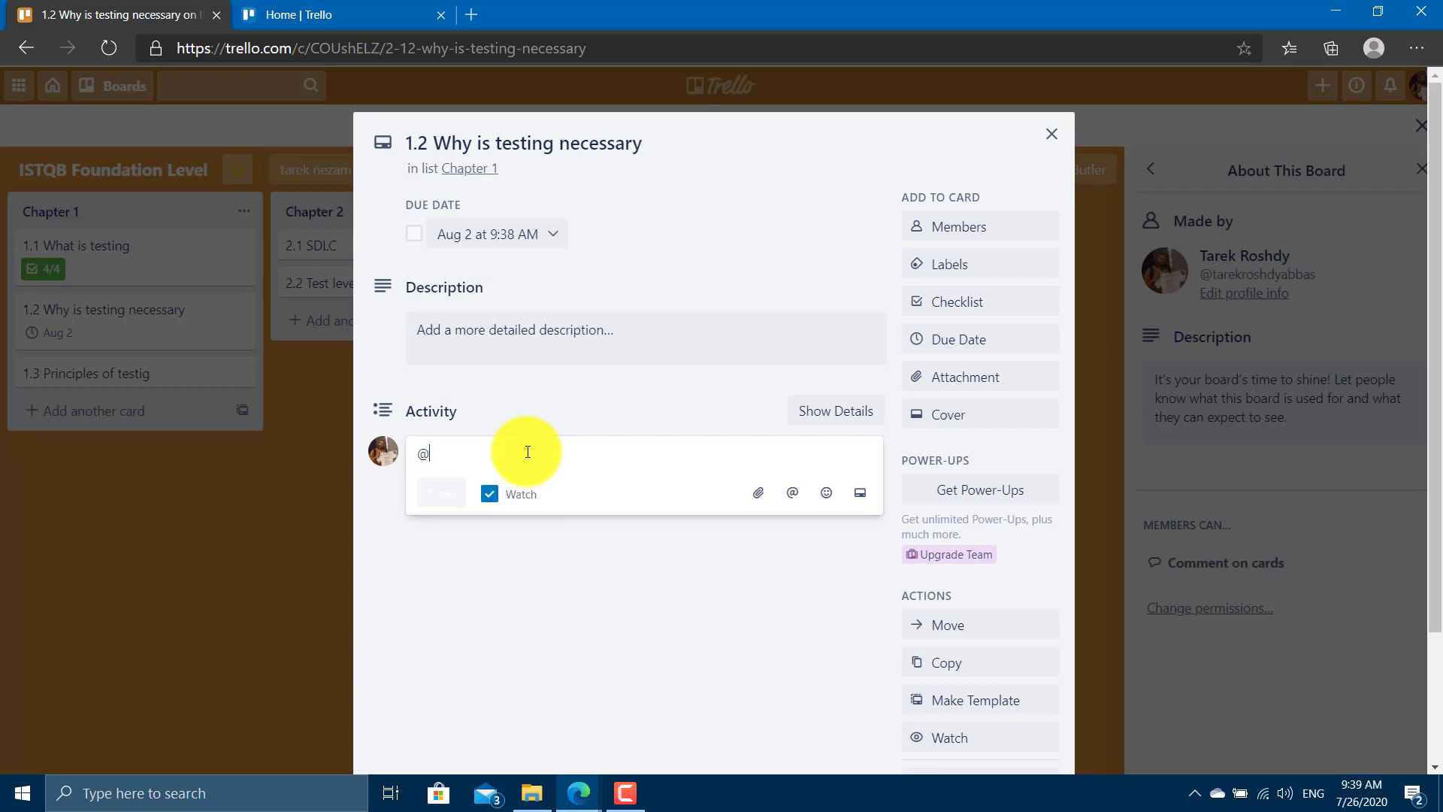
pyautogui.write('tare')
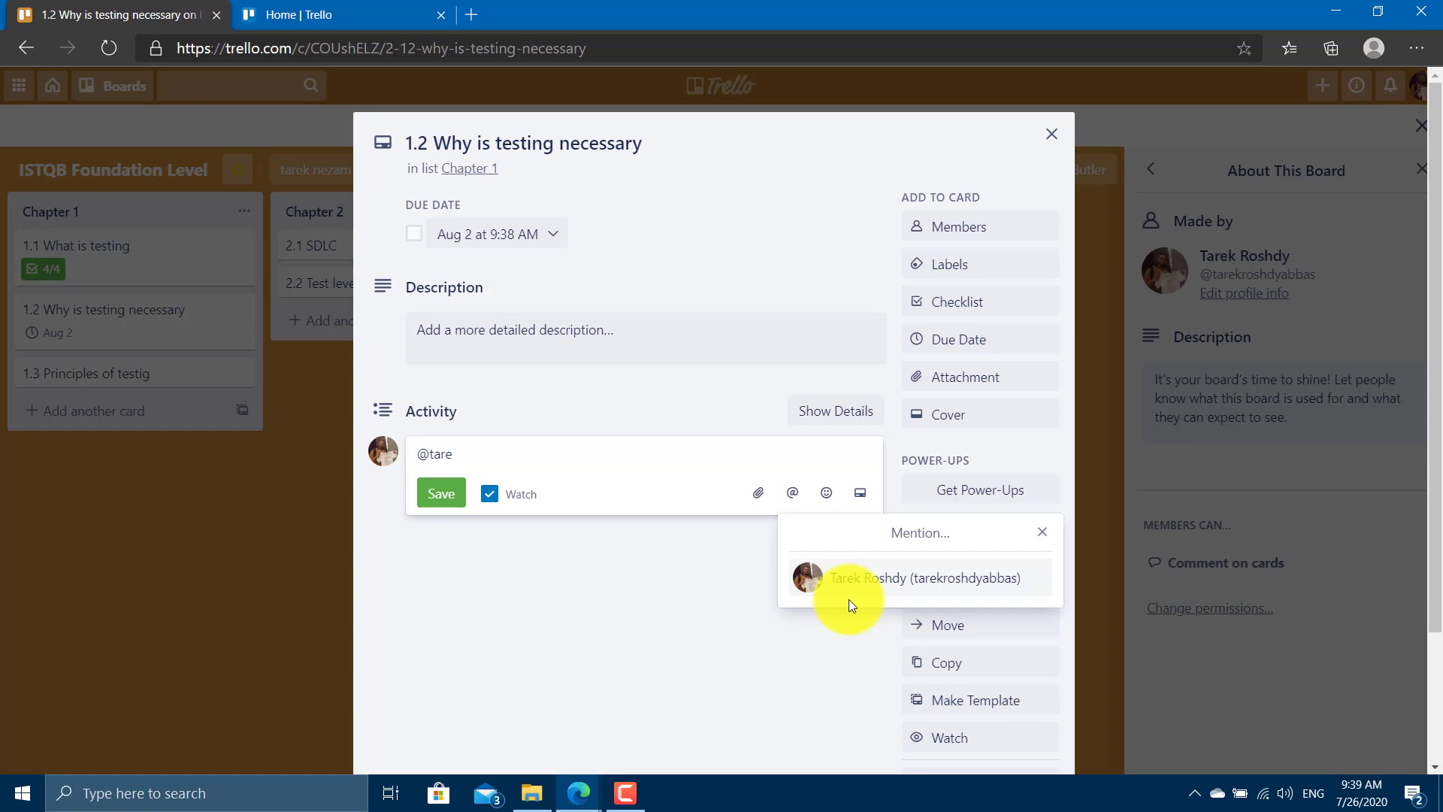
pyautogui.click(758, 492)
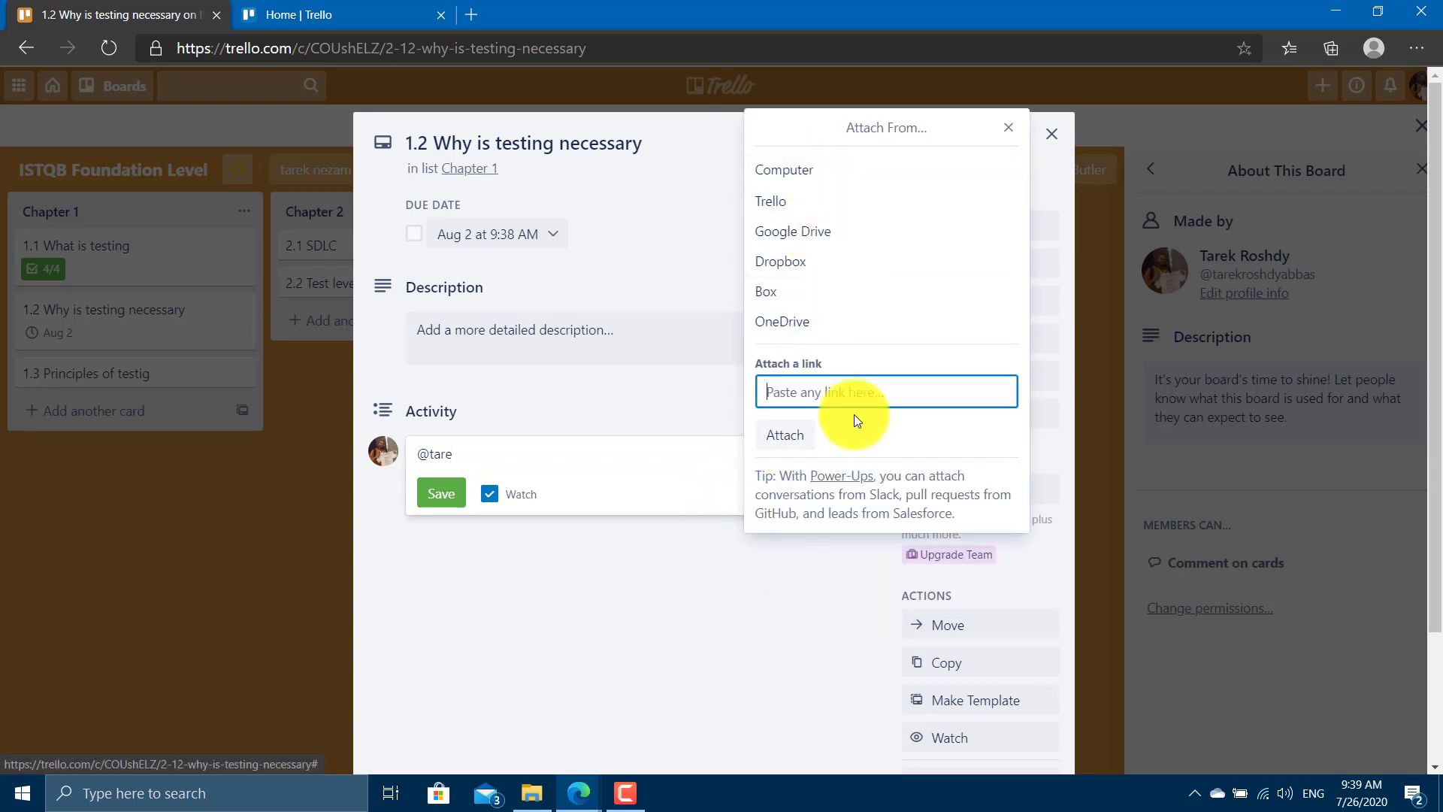
pyautogui.click(780, 594)
pyautogui.click(839, 489)
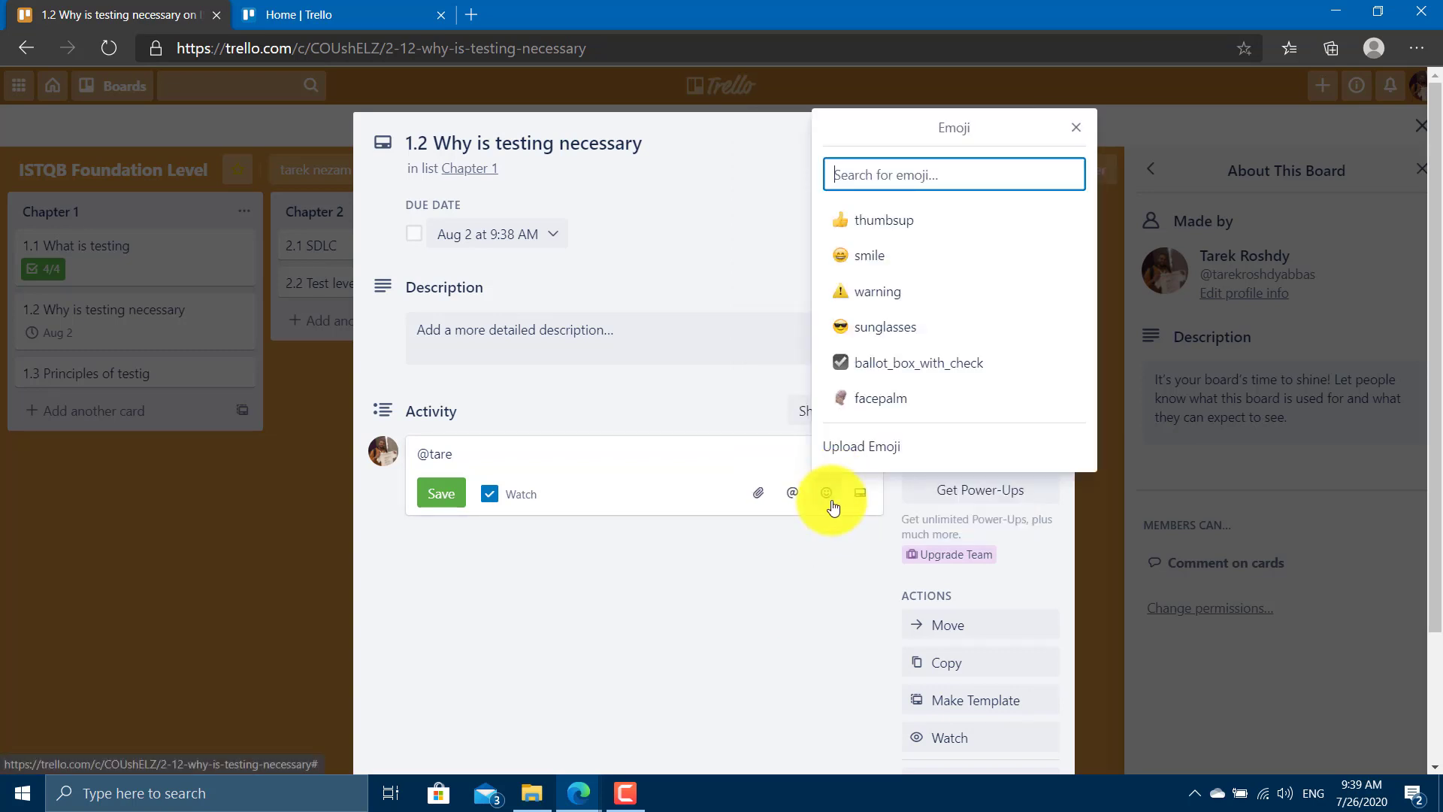
pyautogui.click(774, 590)
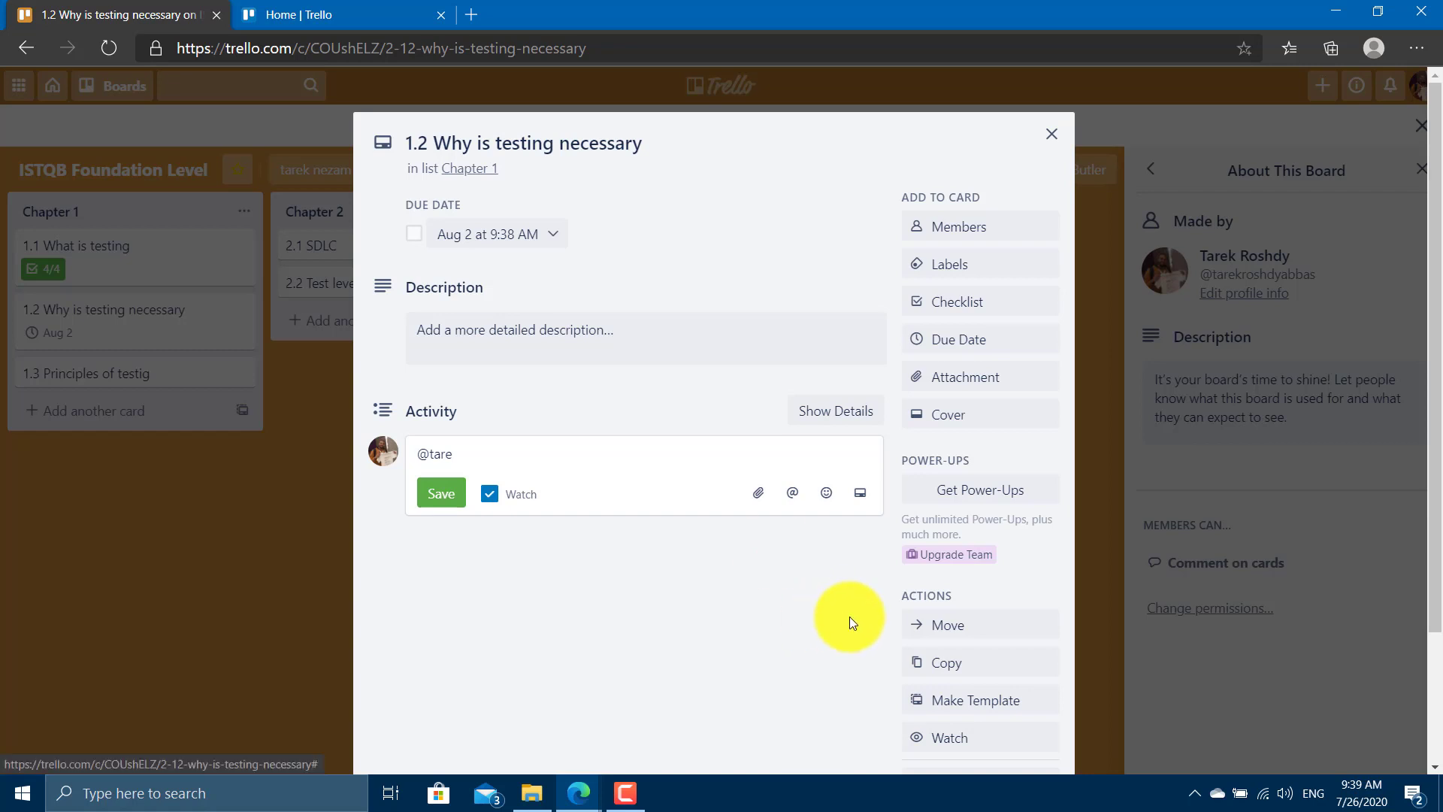
# Browse the Move Card board and position choices without moving the card.
pyautogui.click(946, 633)
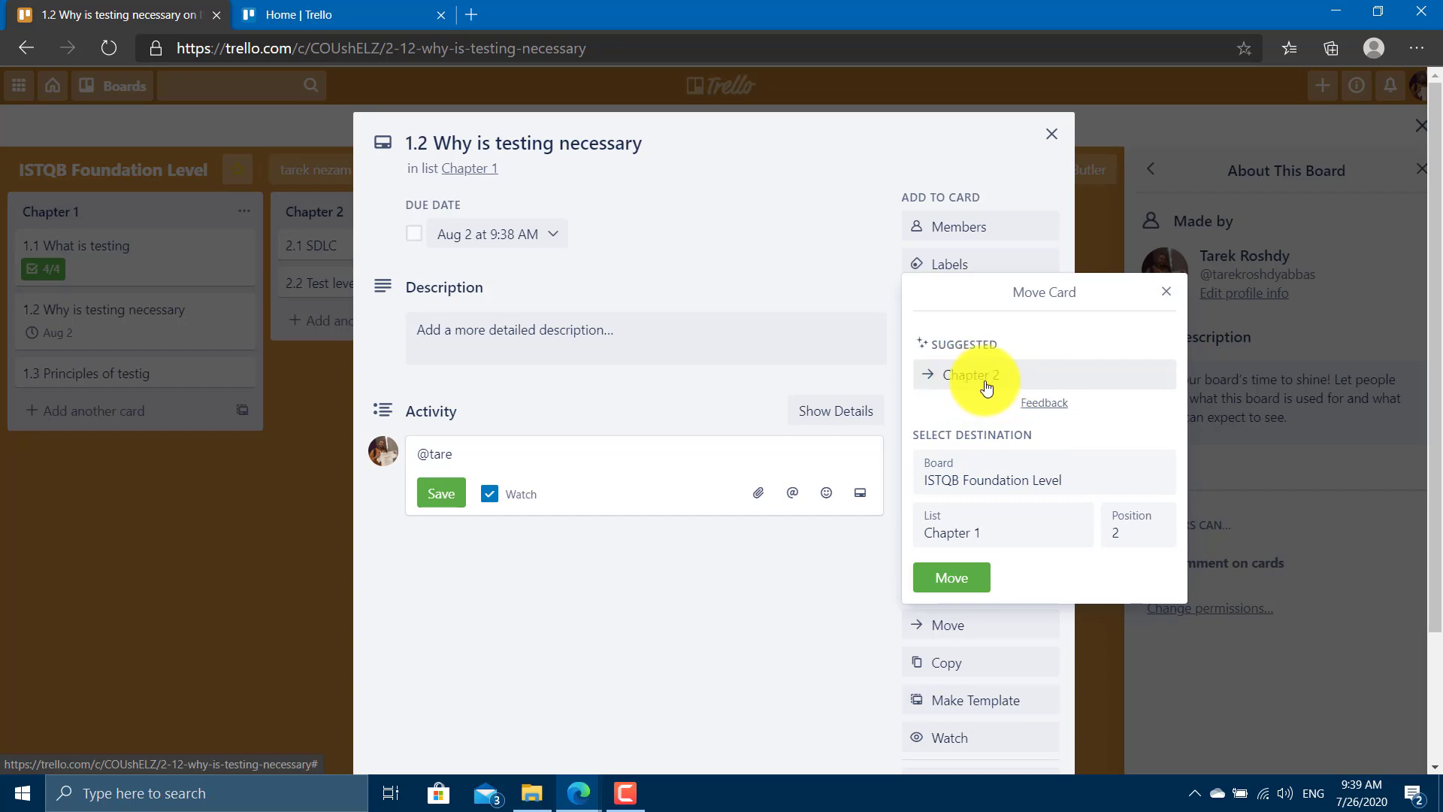
pyautogui.click(1001, 467)
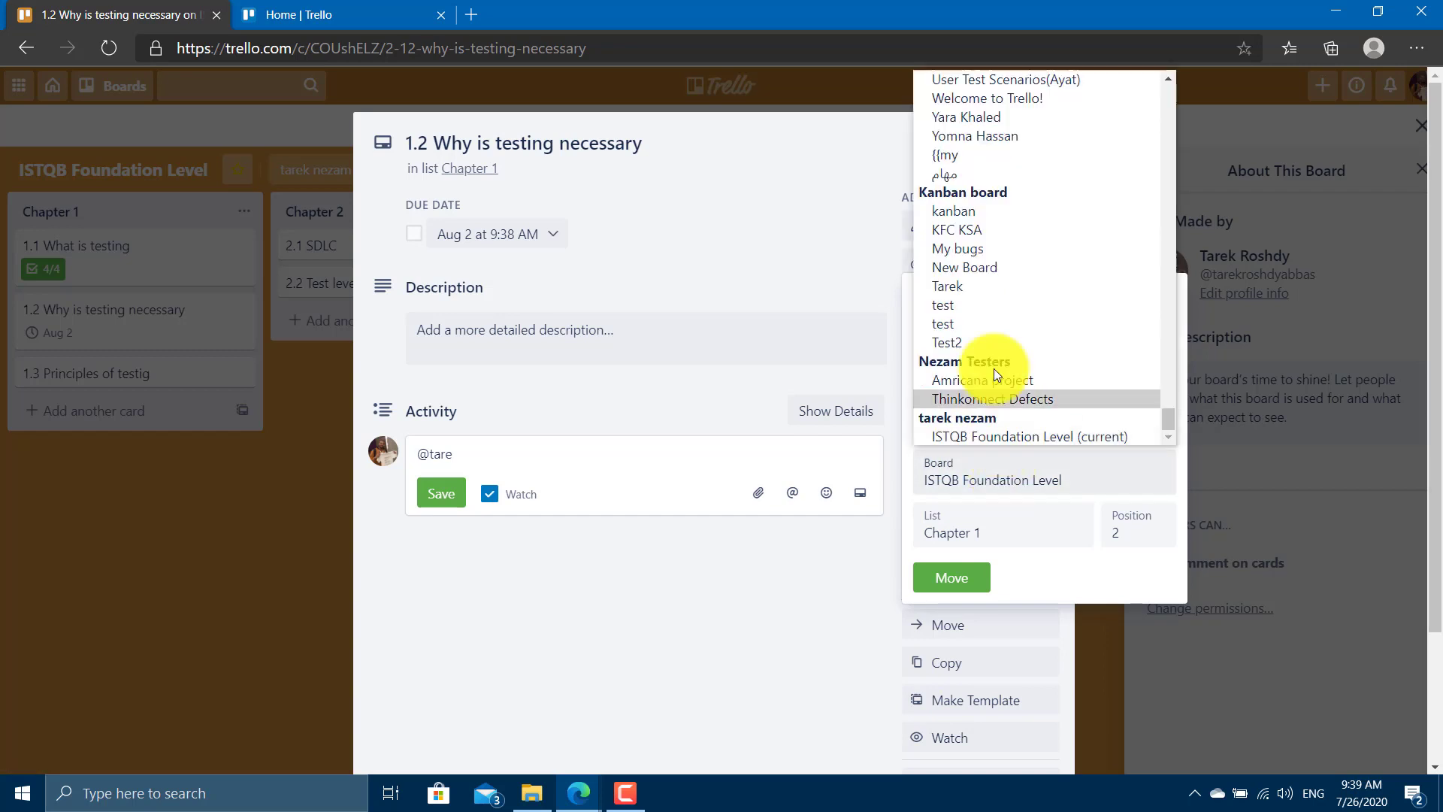
pyautogui.scroll(5, 1053, 322)
pyautogui.scroll(3, 1053, 323)
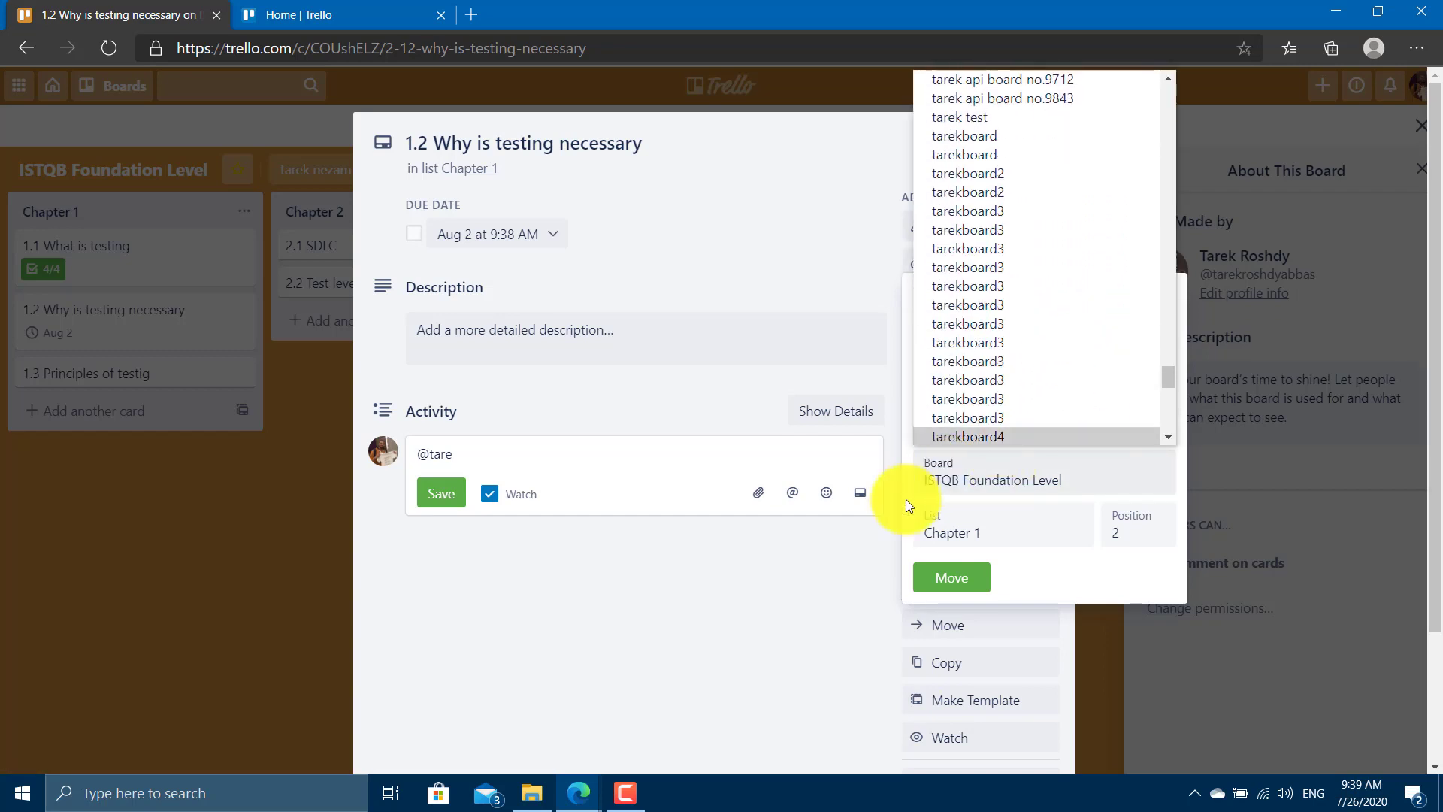
pyautogui.click(905, 499)
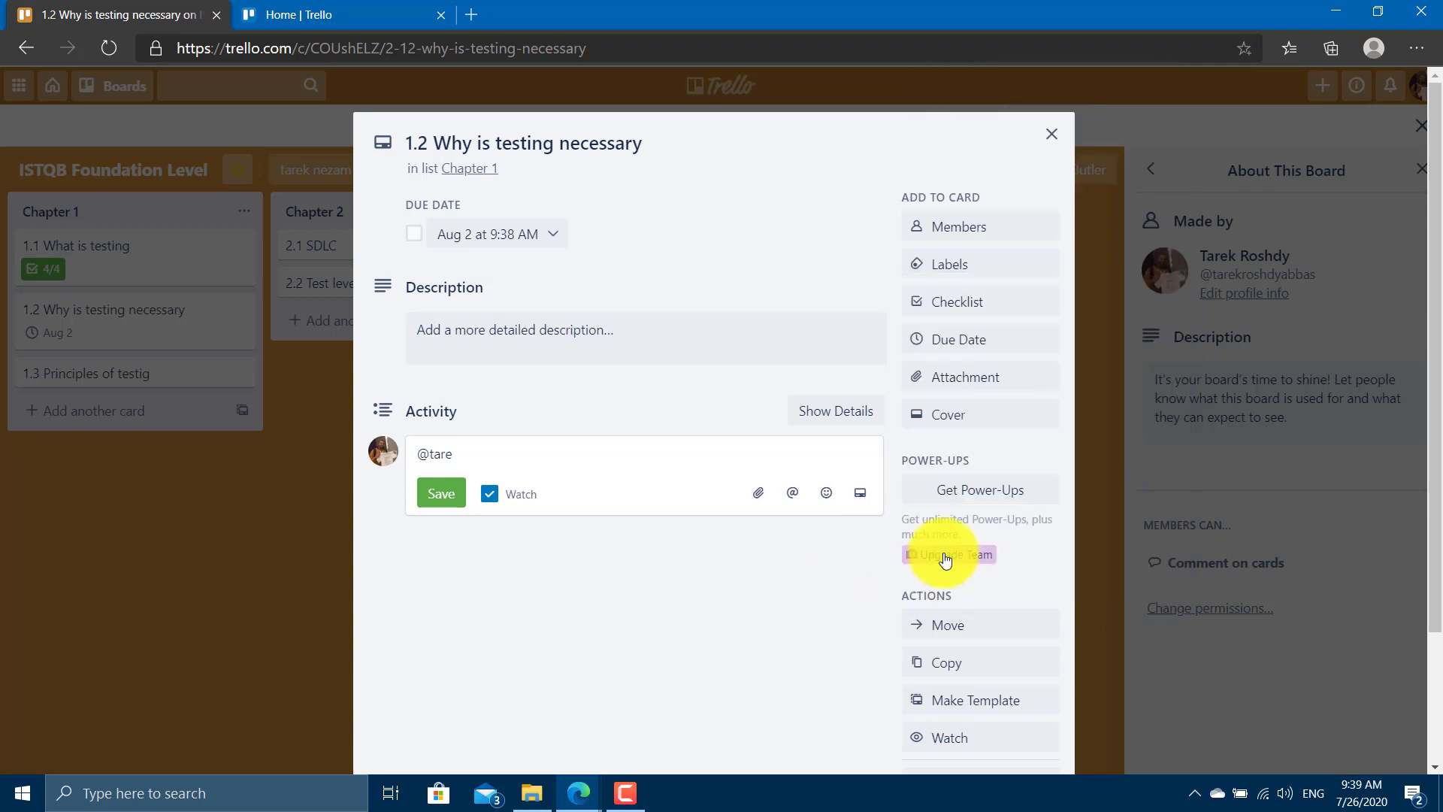
pyautogui.click(948, 625)
pyautogui.click(1125, 525)
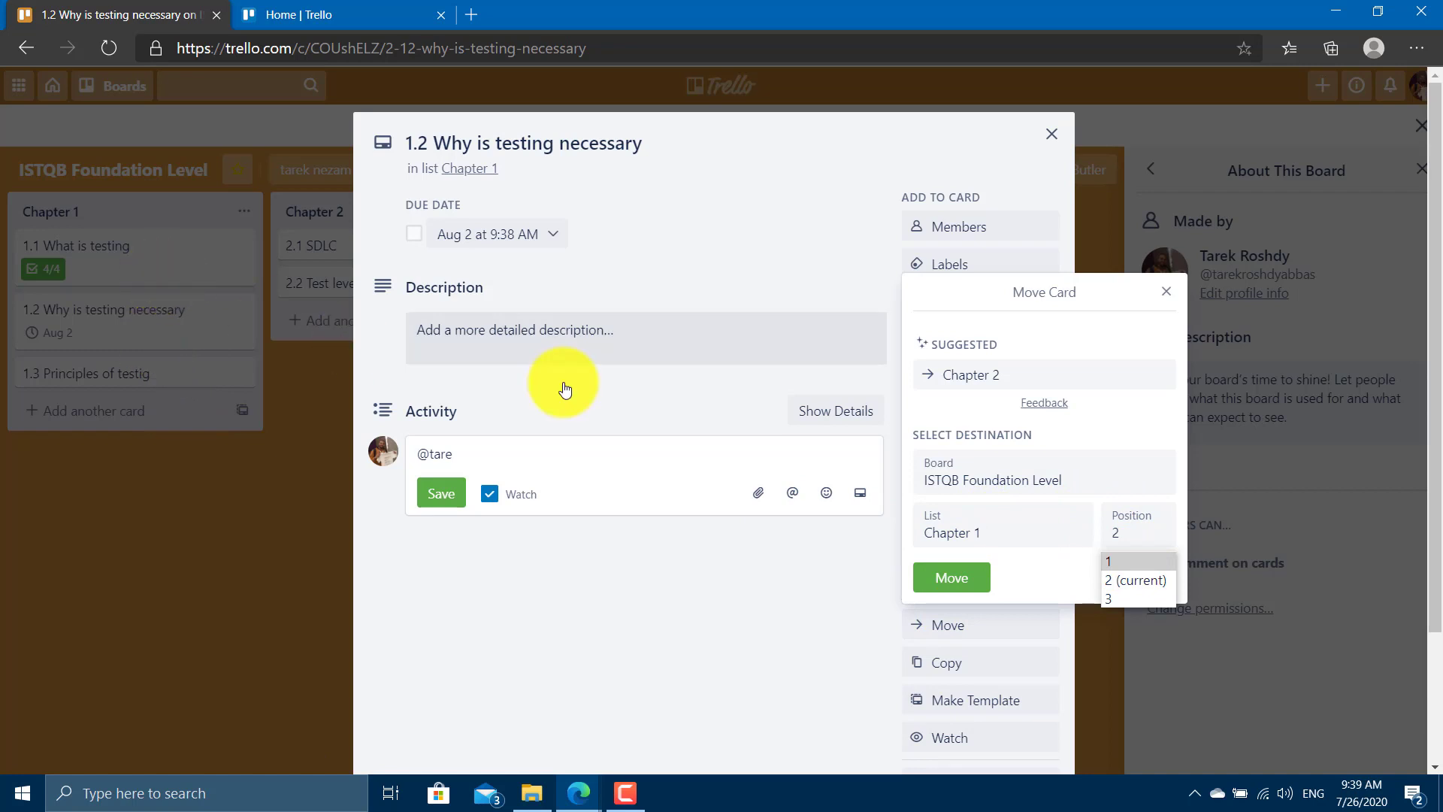
pyautogui.click(593, 143)
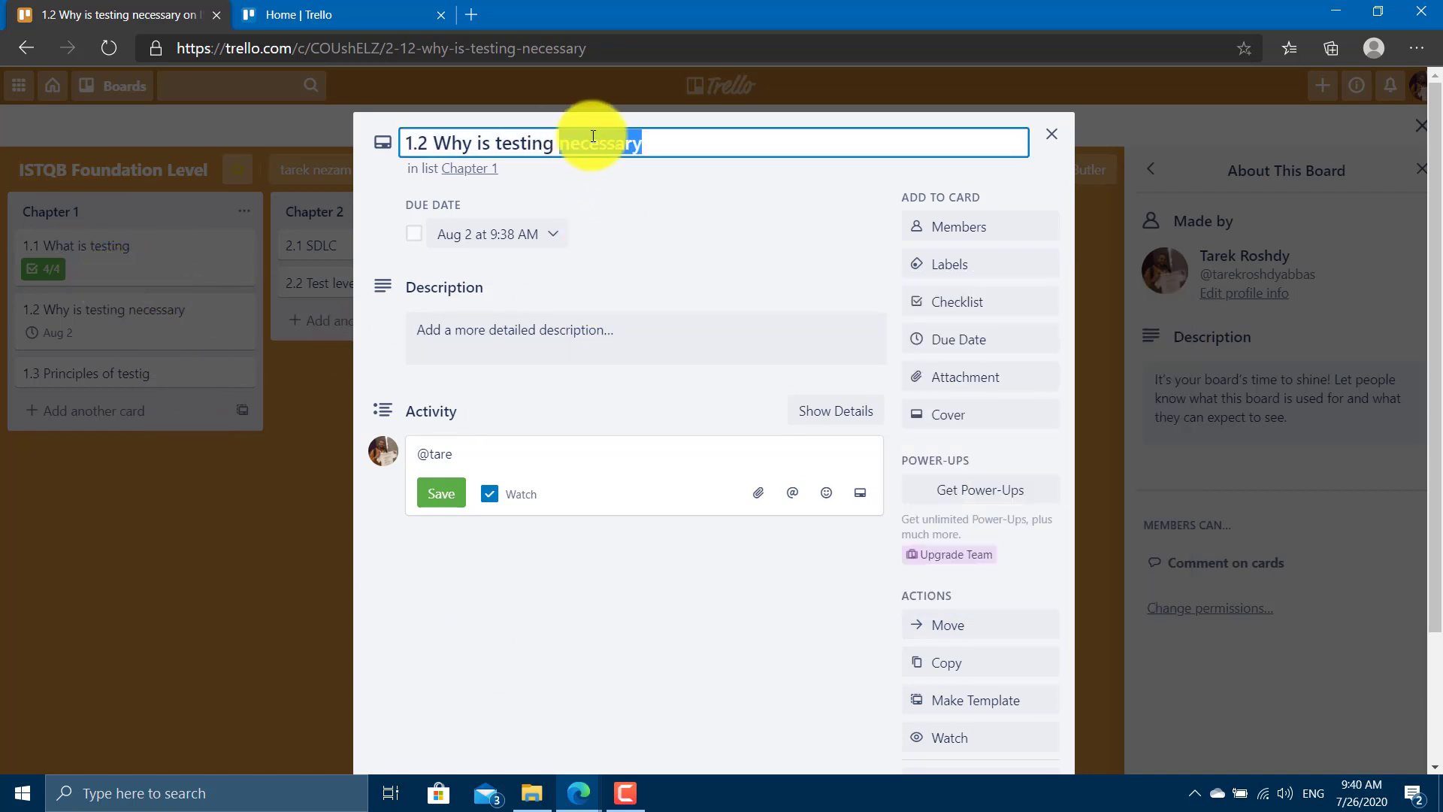
# Move card 1.2 to position 1 at the top of Chapter 1.
pyautogui.click(985, 630)
pyautogui.click(1126, 536)
pyautogui.click(1134, 565)
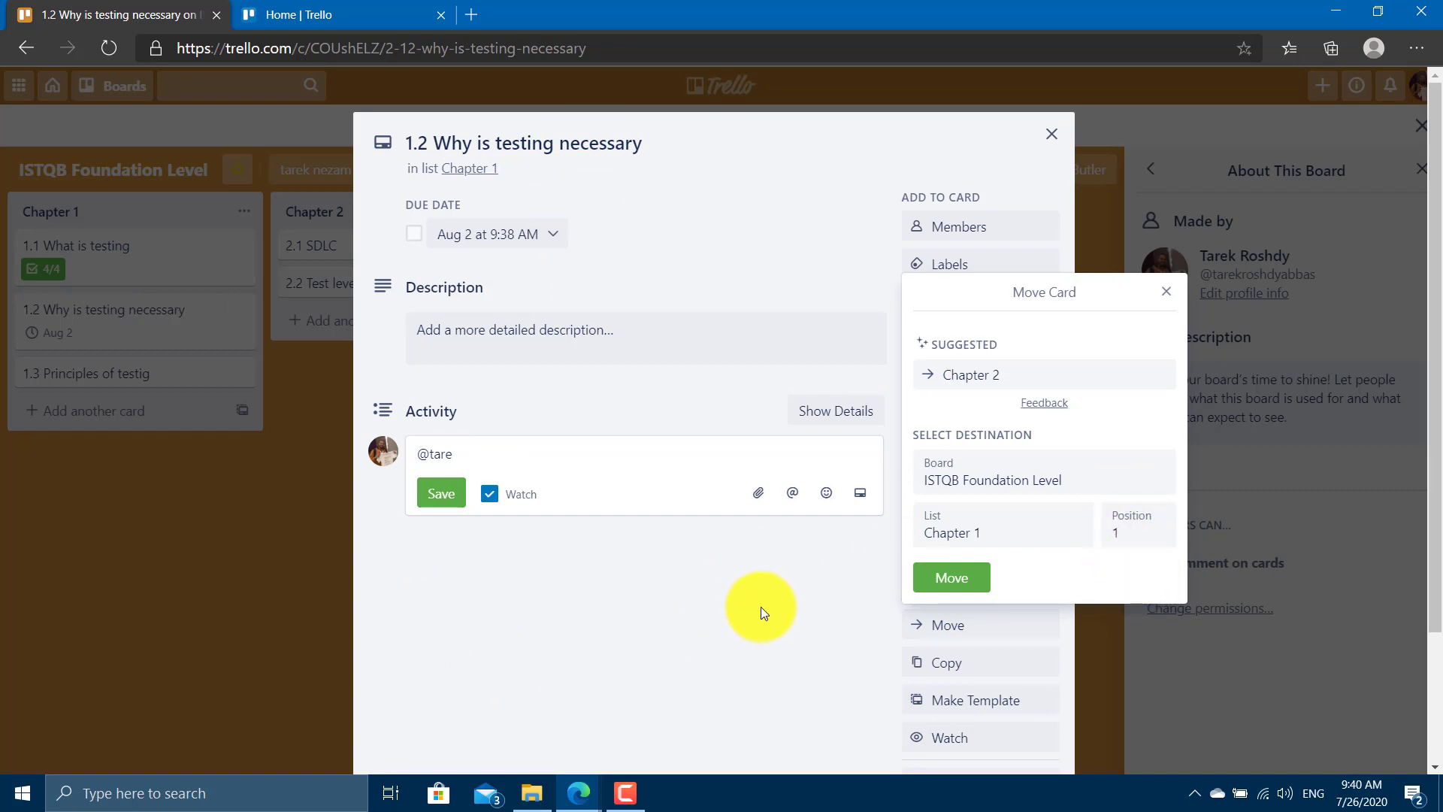
pyautogui.click(869, 615)
pyautogui.click(1040, 620)
pyautogui.click(1105, 538)
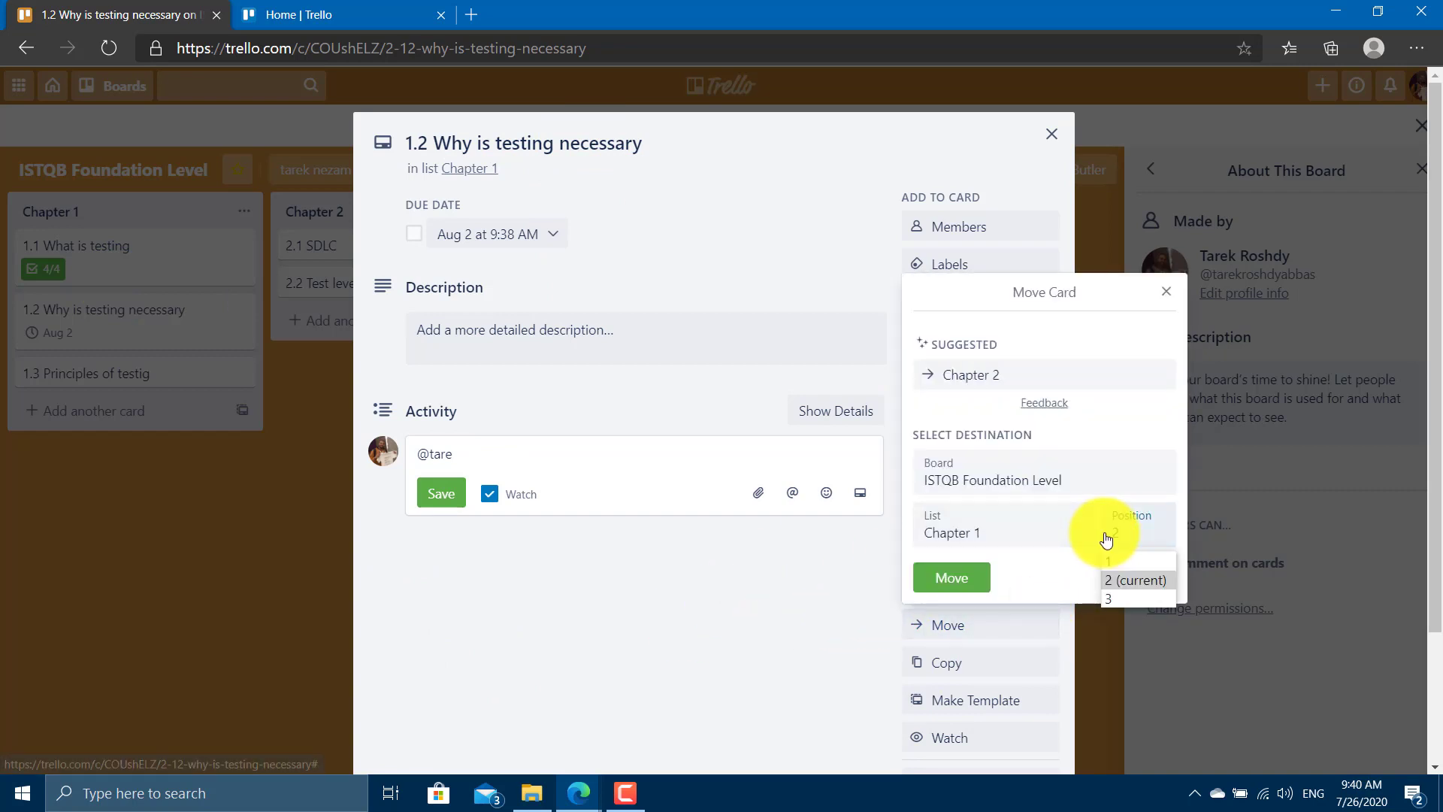
pyautogui.click(1110, 564)
pyautogui.click(976, 588)
# Drag card 1.2 back below 1.1 in Chapter 1 and reopen it.
pyautogui.click(258, 597)
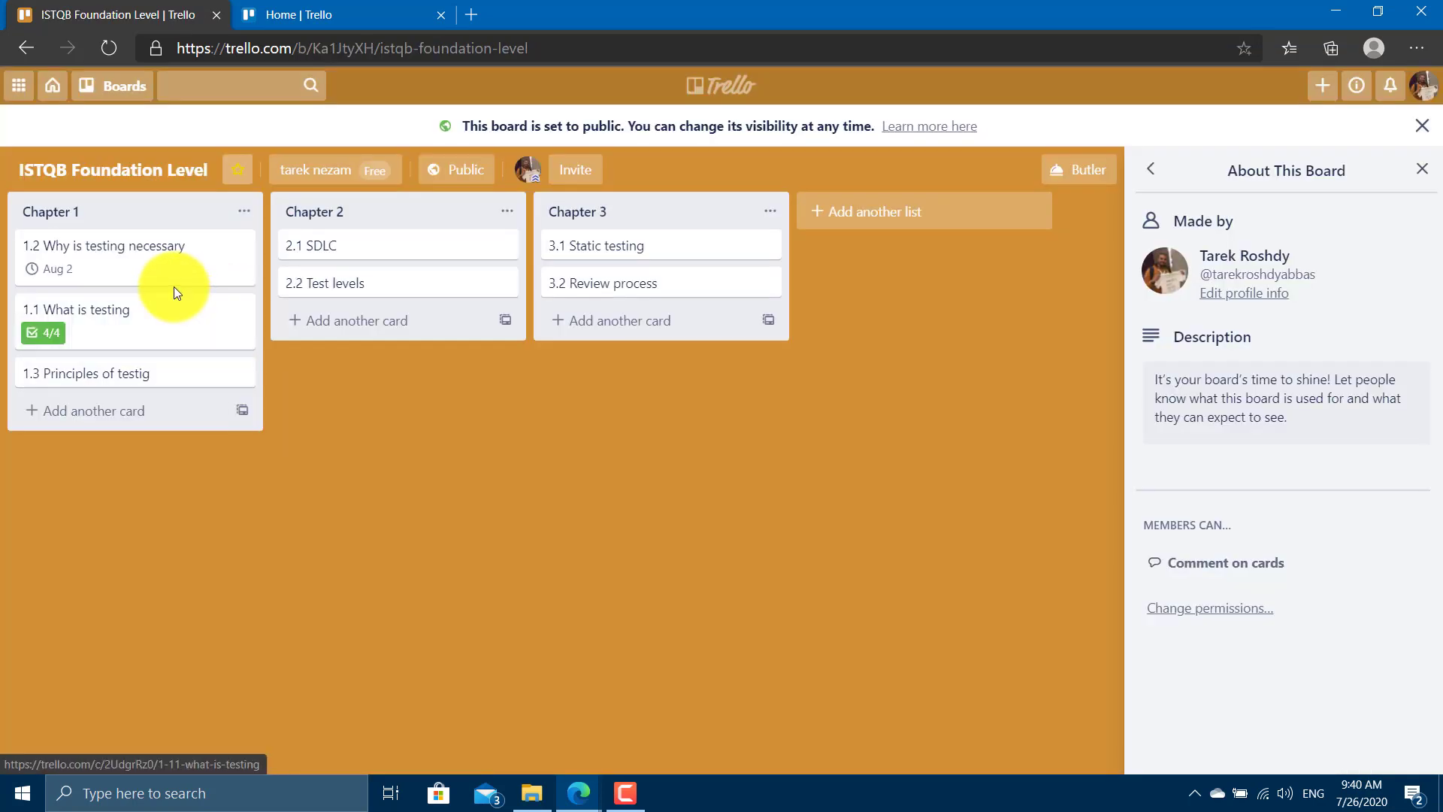
pyautogui.moveTo(174, 286); pyautogui.dragTo(85, 319)
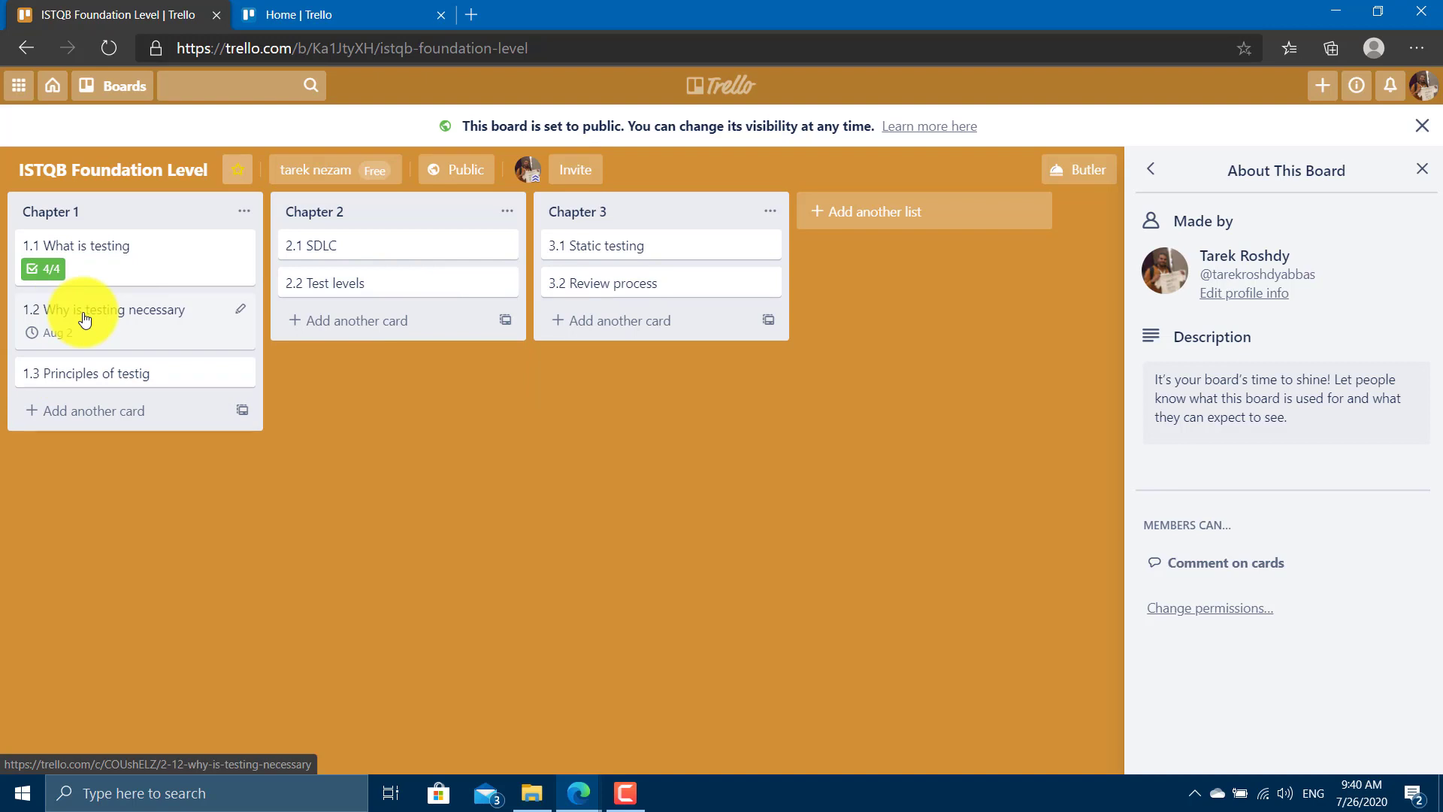
pyautogui.click(85, 319)
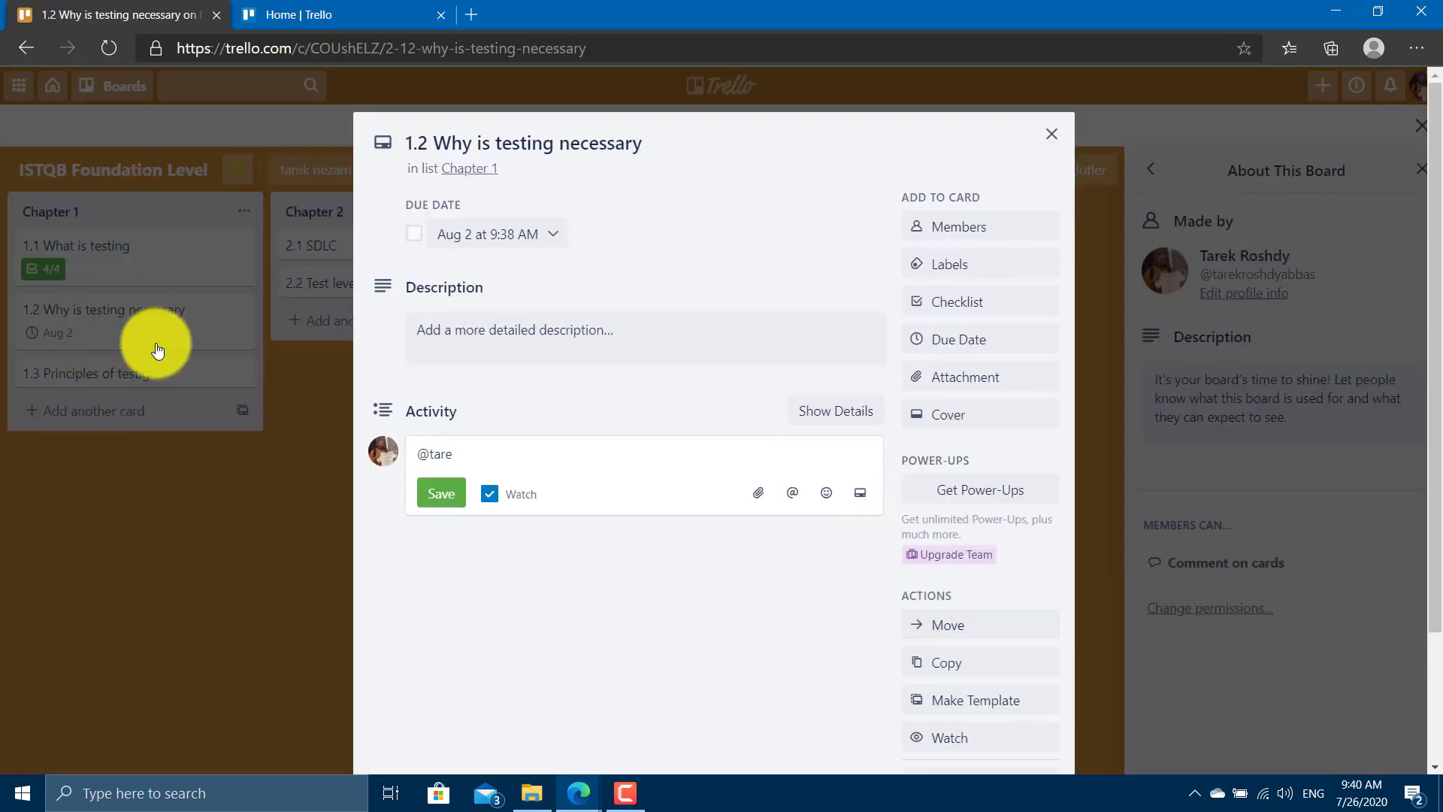
pyautogui.click(157, 349)
pyautogui.moveTo(159, 331)
pyautogui.mouseDown()
pyautogui.moveTo(454, 326)
pyautogui.moveTo(171, 294)
pyautogui.moveTo(179, 321)
pyautogui.mouseUp()
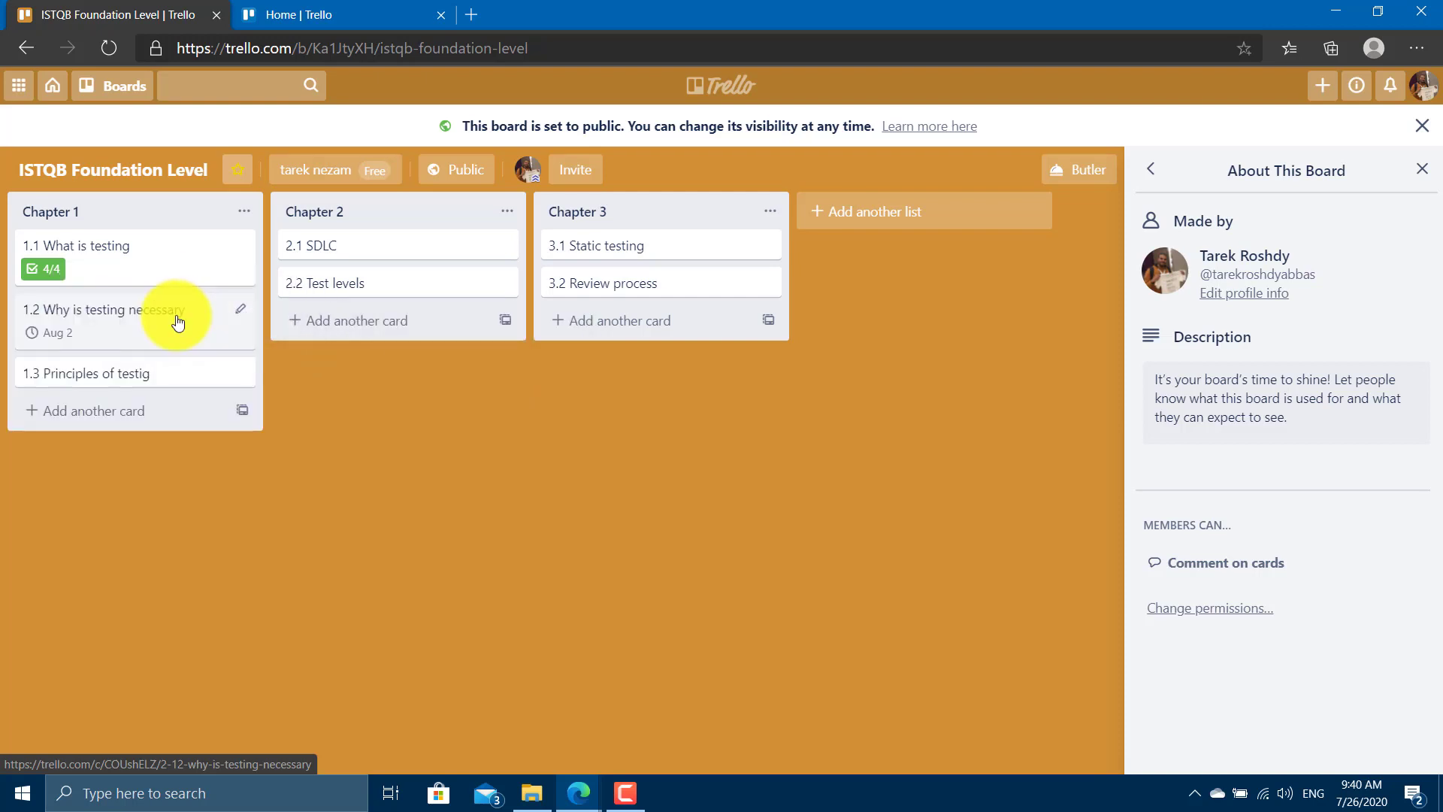
pyautogui.click(178, 322)
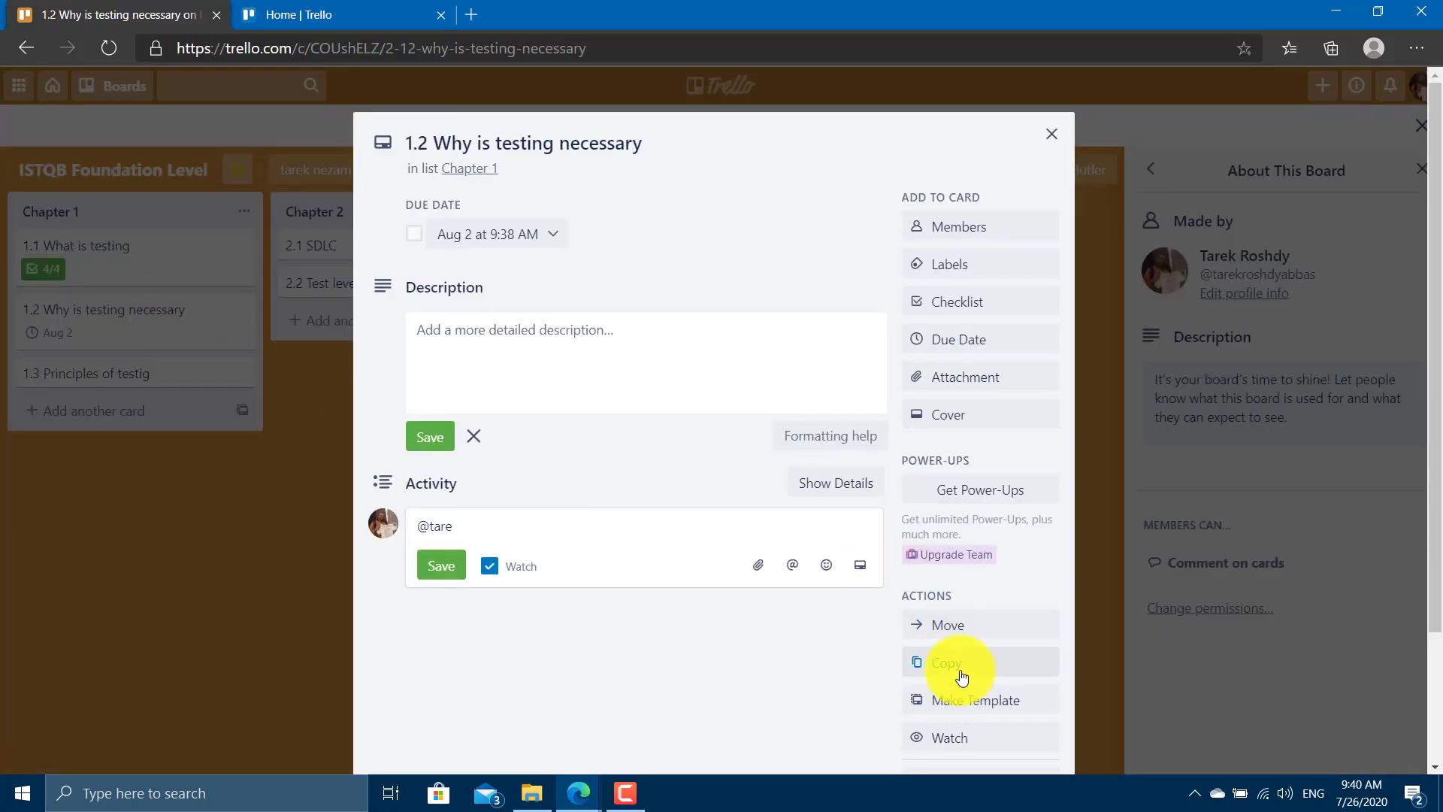
# Dismiss the Copy card popup, then Watch card 1.2 from its Actions.
pyautogui.click(926, 661)
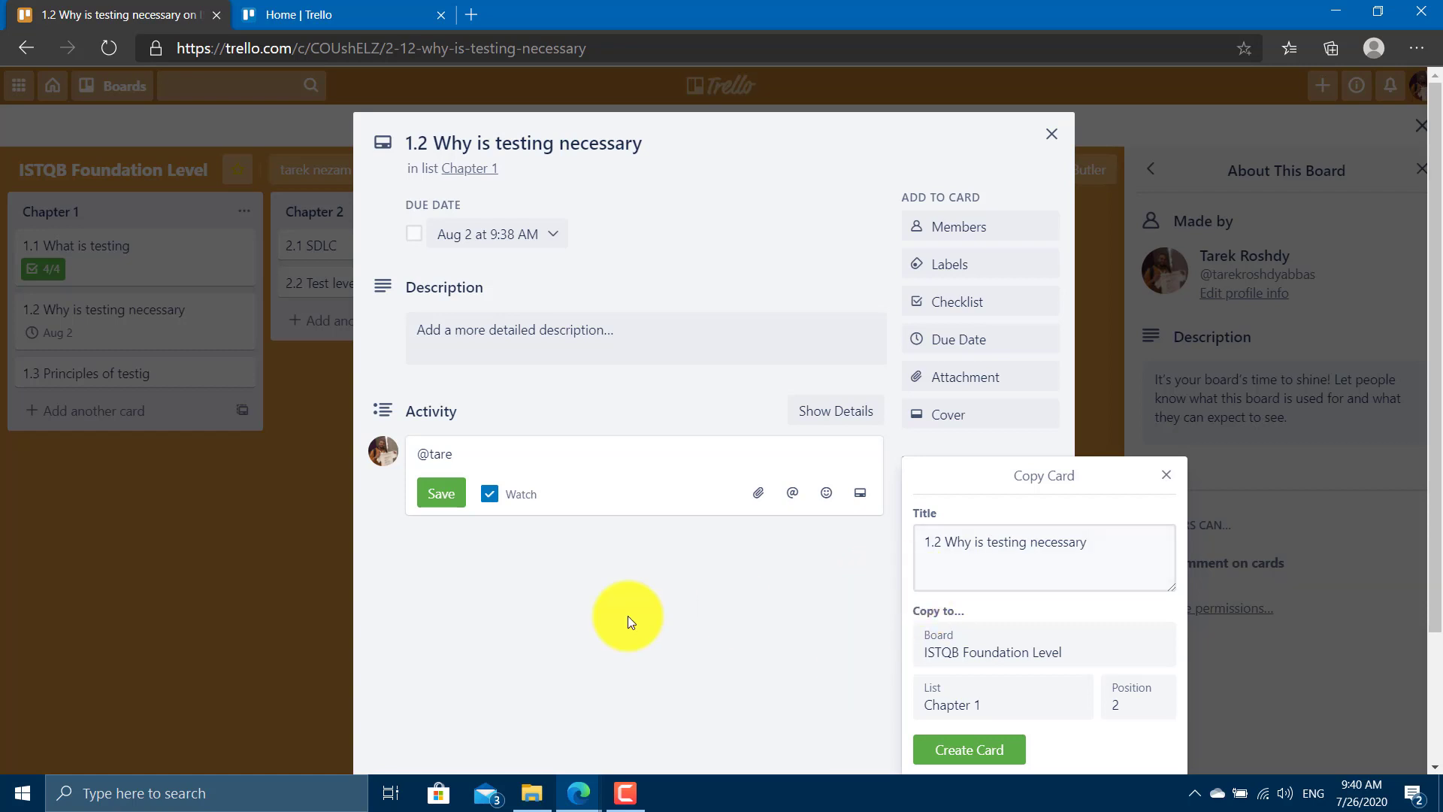
pyautogui.click(628, 617)
pyautogui.scroll(-2, 827, 442)
pyautogui.click(925, 580)
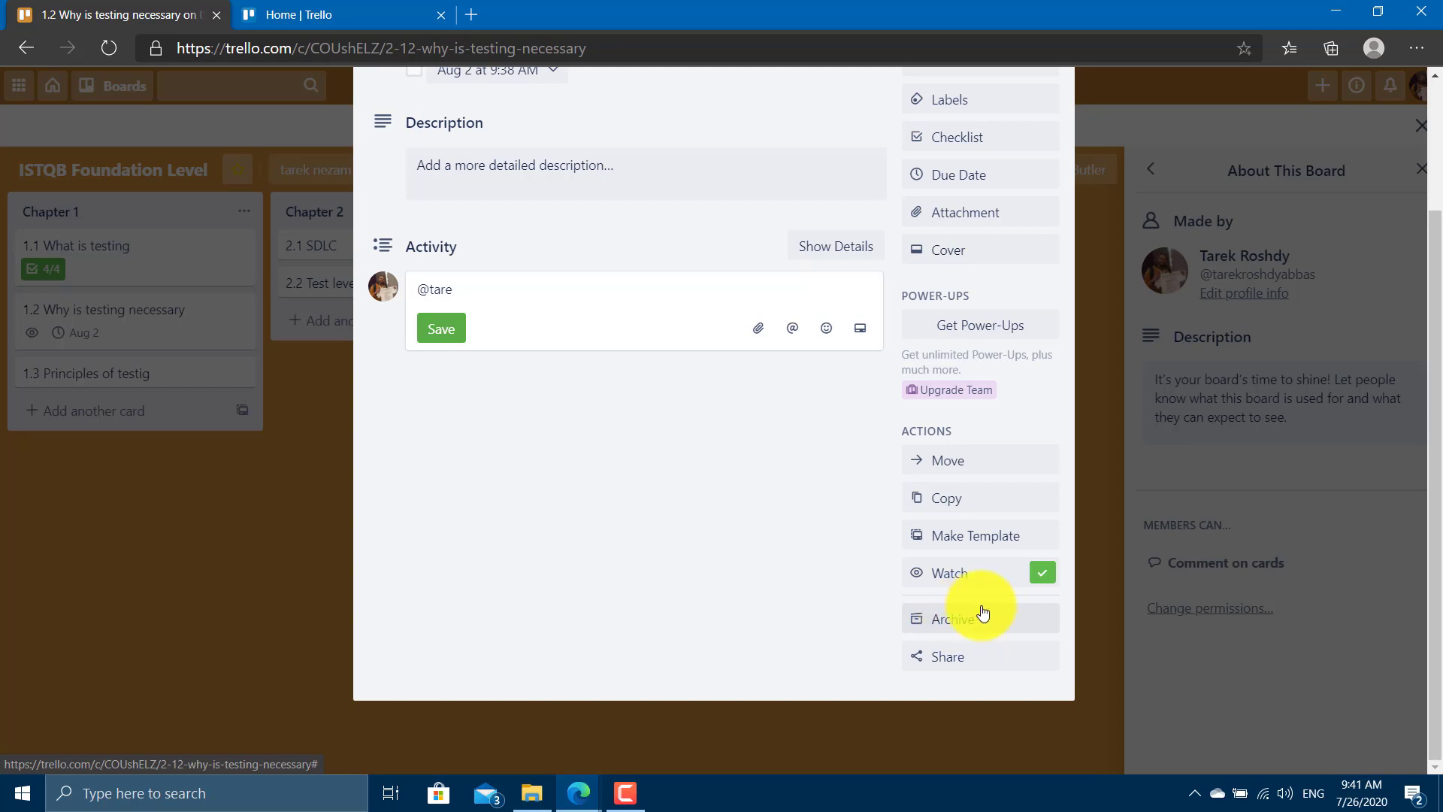
# Archive card 1.2, delete it permanently, and return the sidebar to the board menu.
pyautogui.click(966, 618)
pyautogui.click(972, 662)
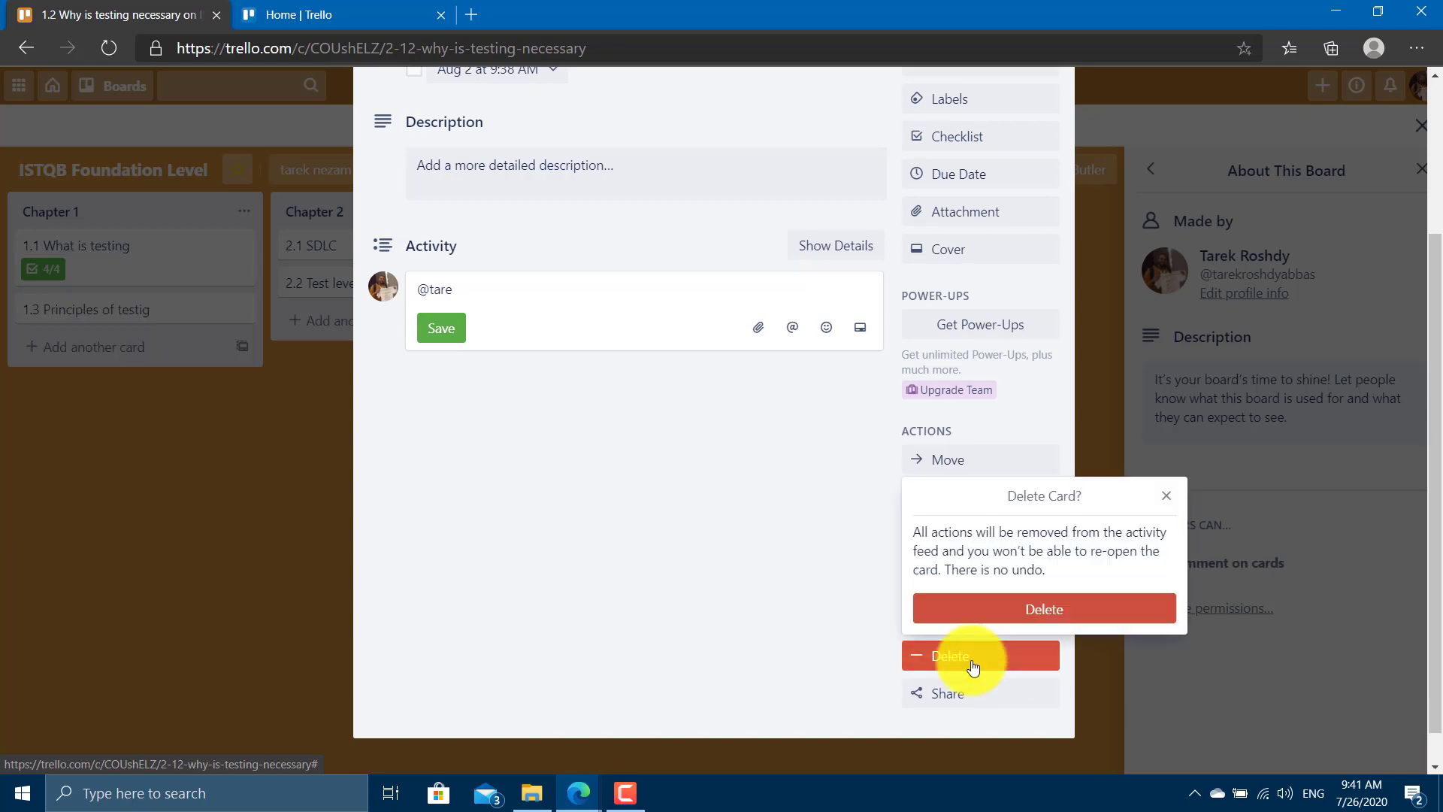
pyautogui.click(989, 619)
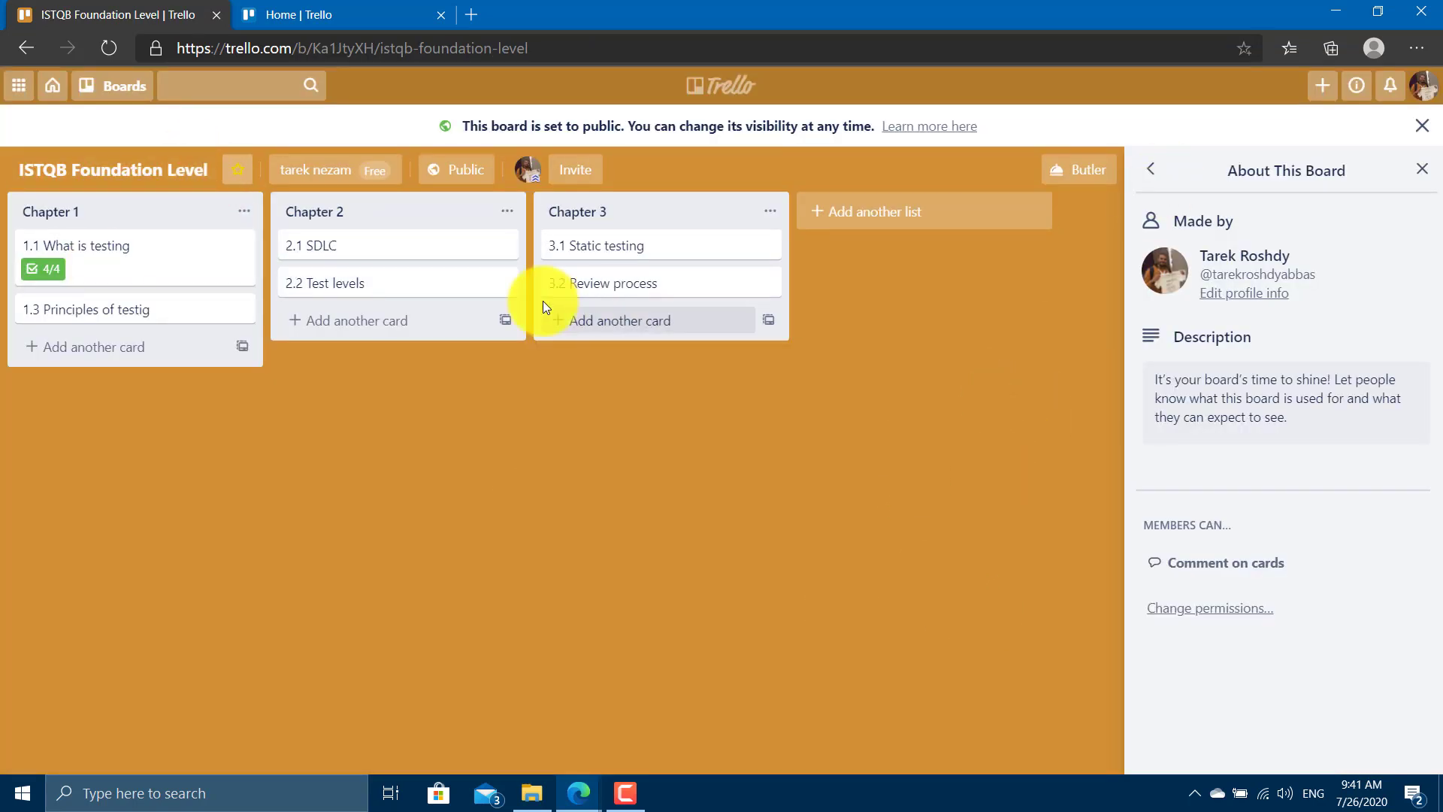
pyautogui.click(1150, 168)
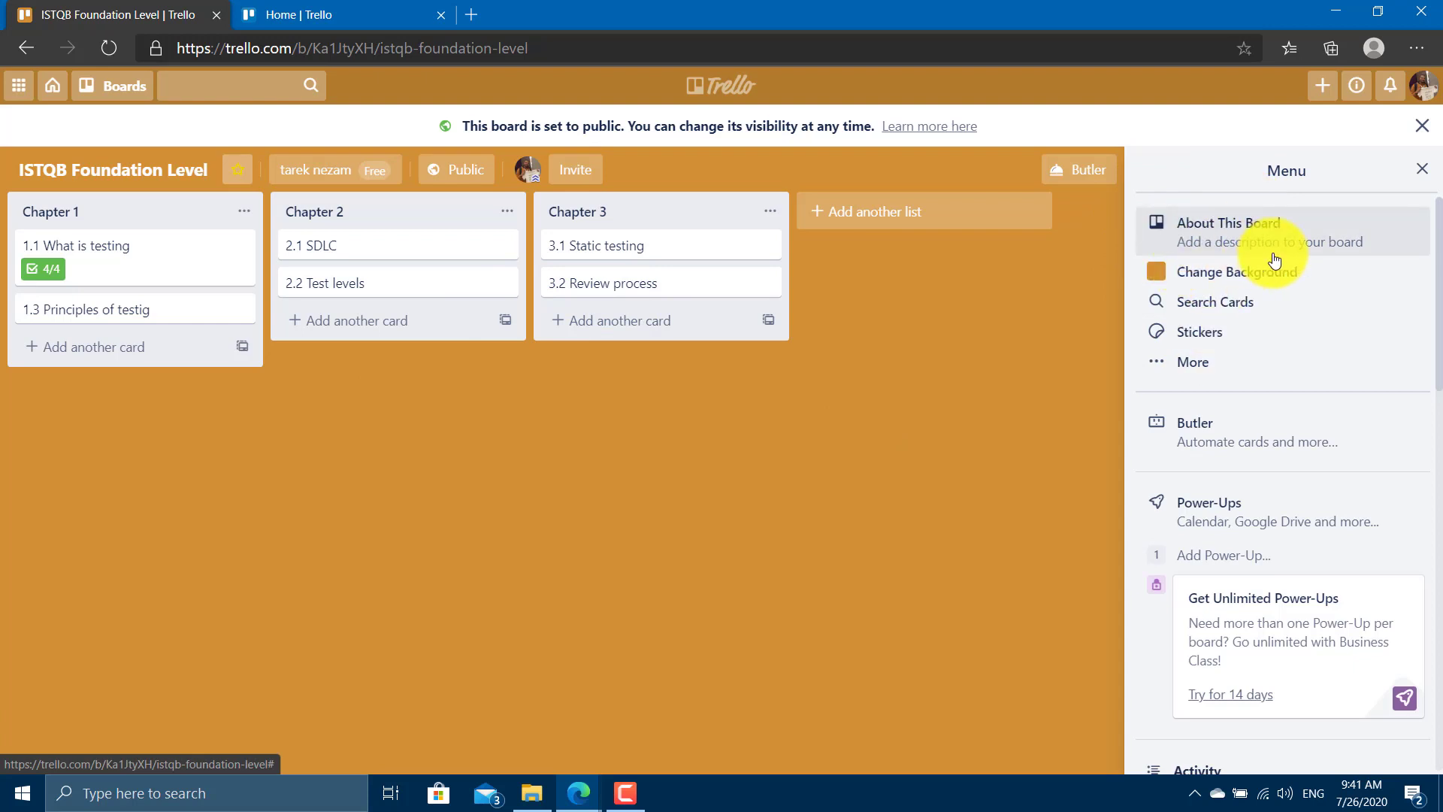
# Search the board's cards for a member's name, then for '1.3', clearing the box each time.
pyautogui.click(1244, 361)
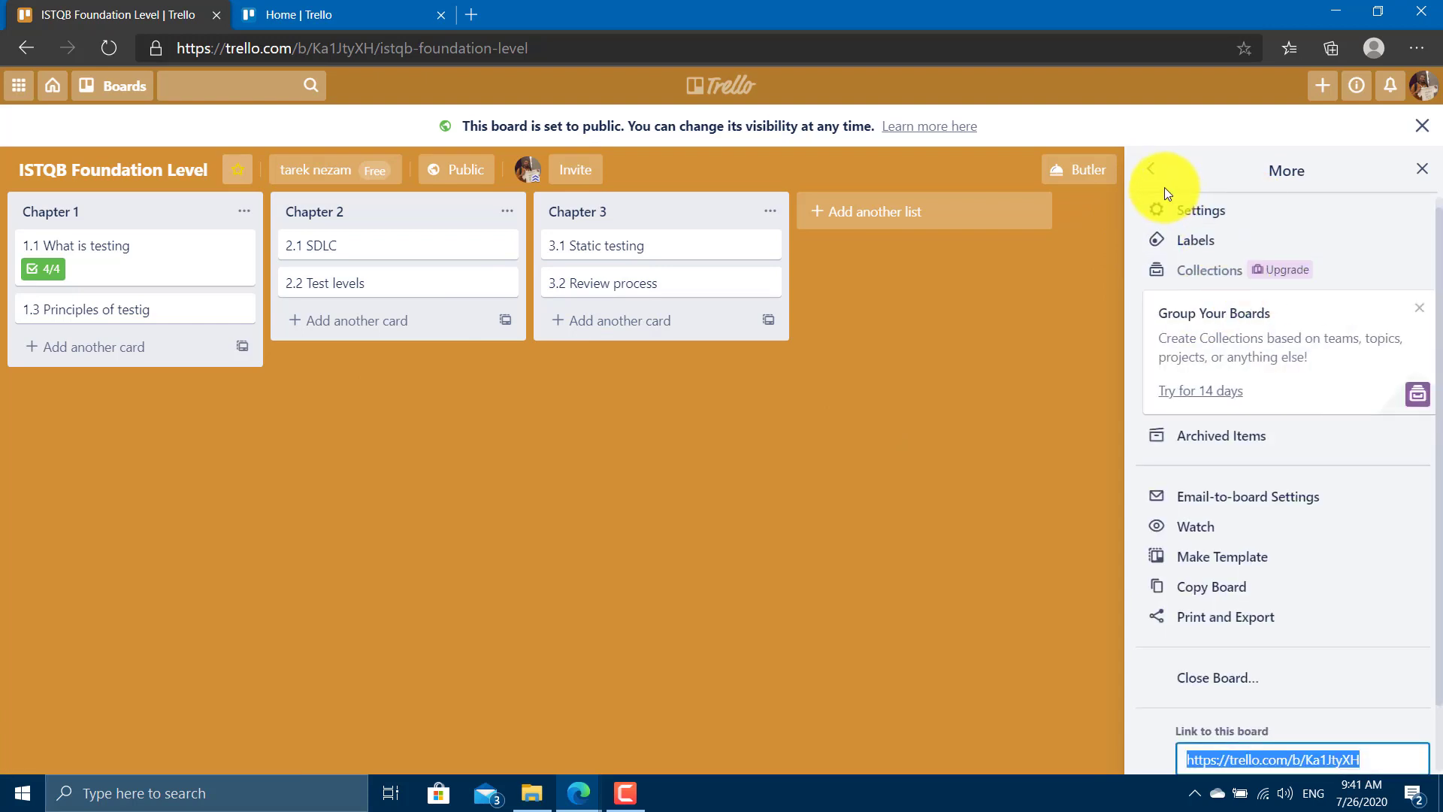
pyautogui.click(1154, 172)
pyautogui.click(1214, 301)
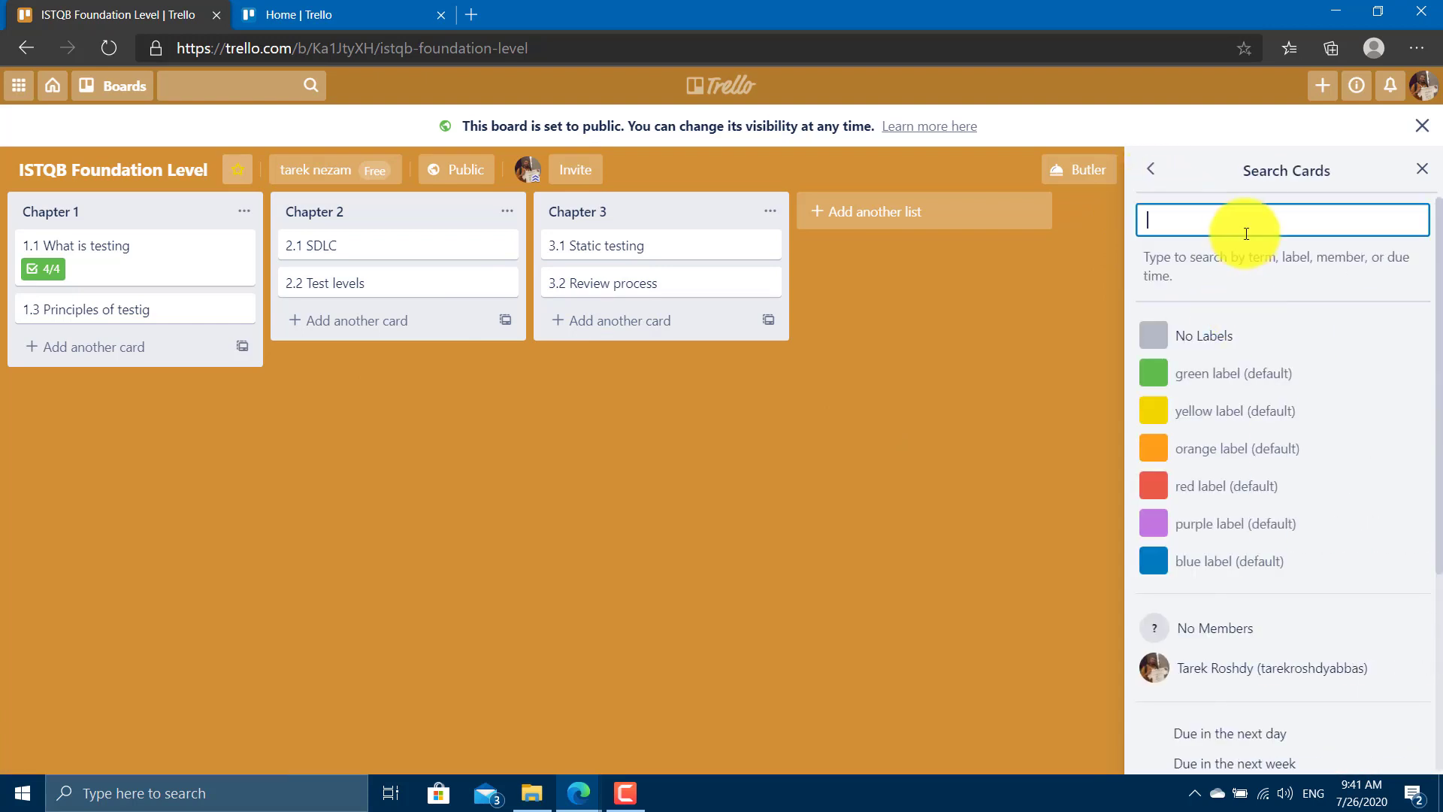
pyautogui.write('tare')
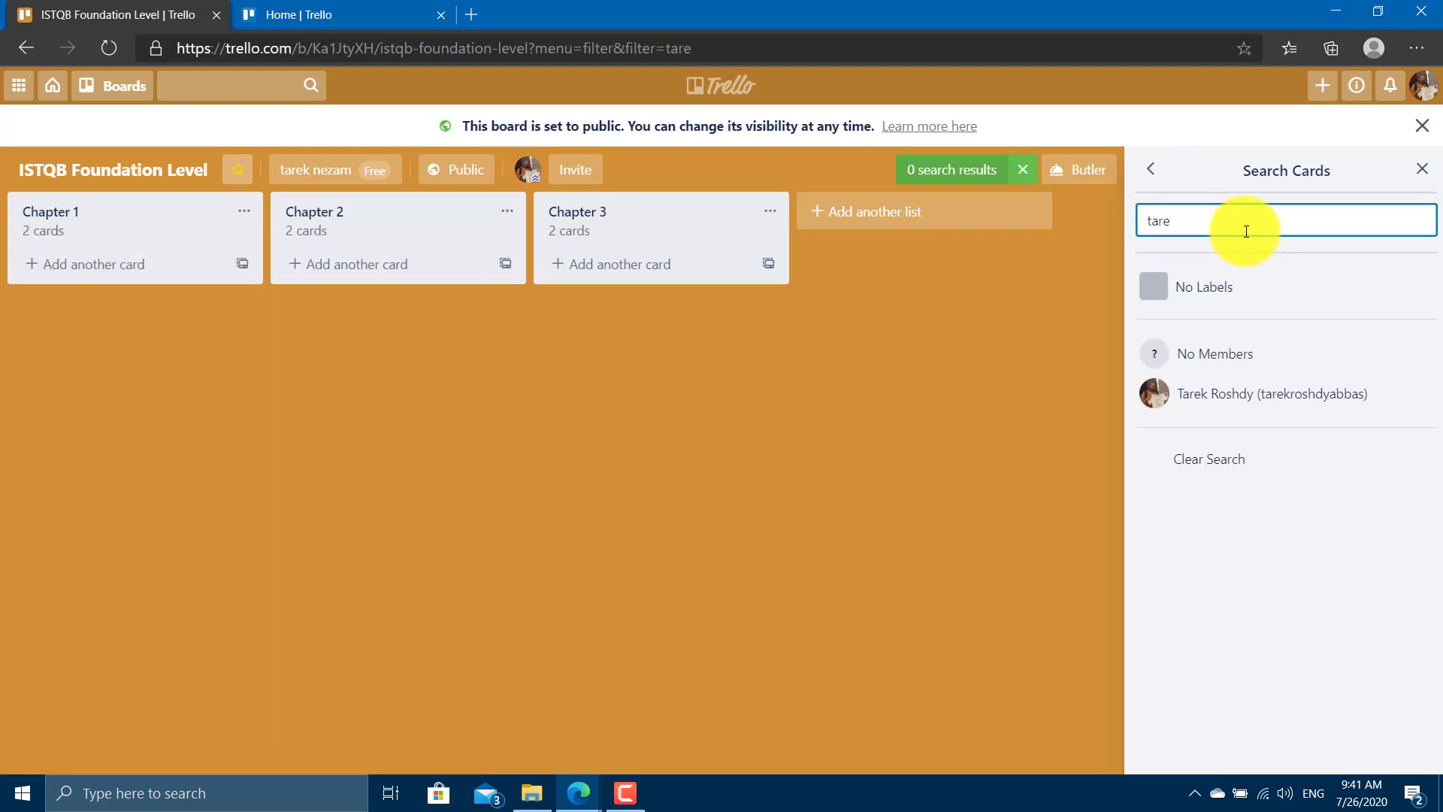
pyautogui.hotkey('ctrl', 'a')
pyautogui.press('BackSpace')
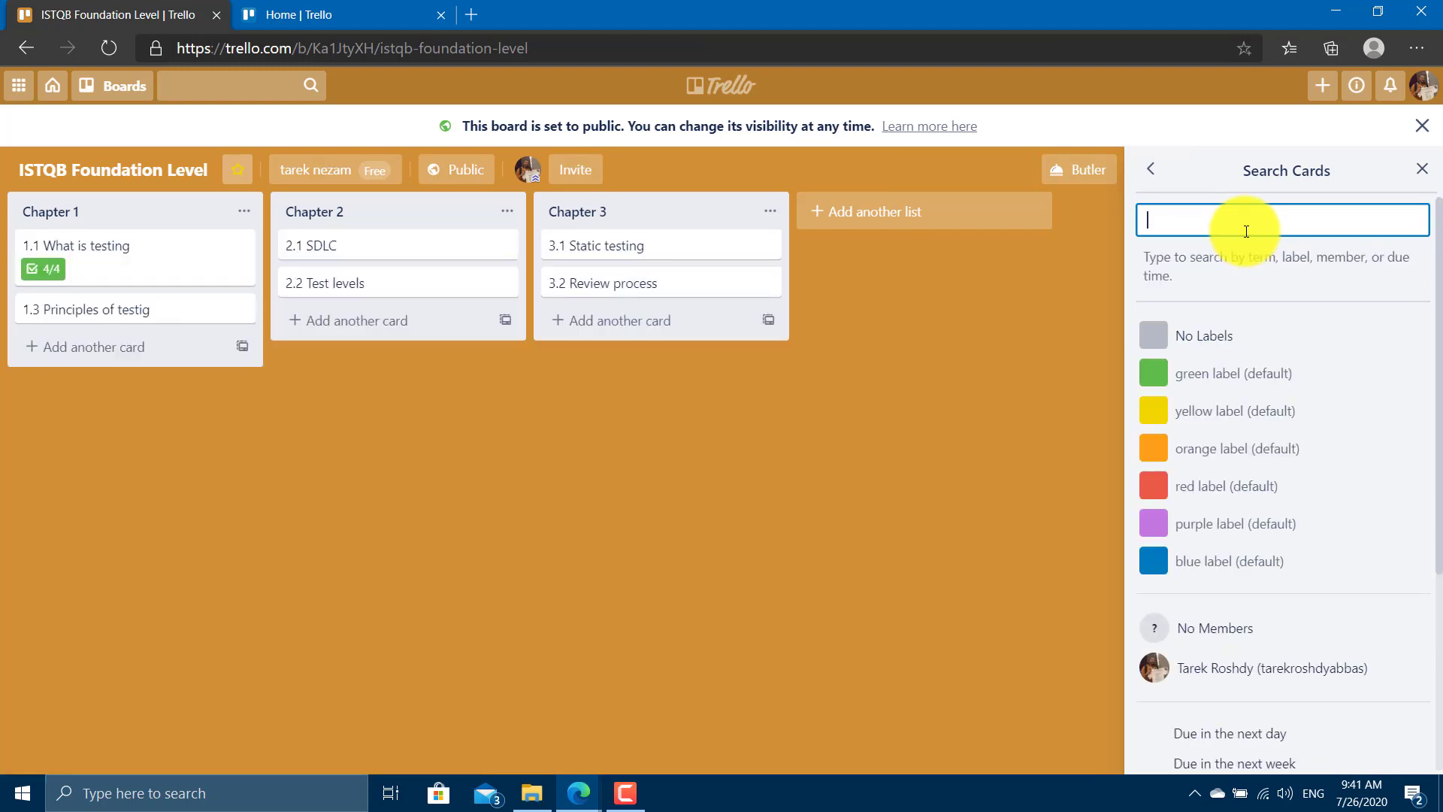
pyautogui.write('1.3')
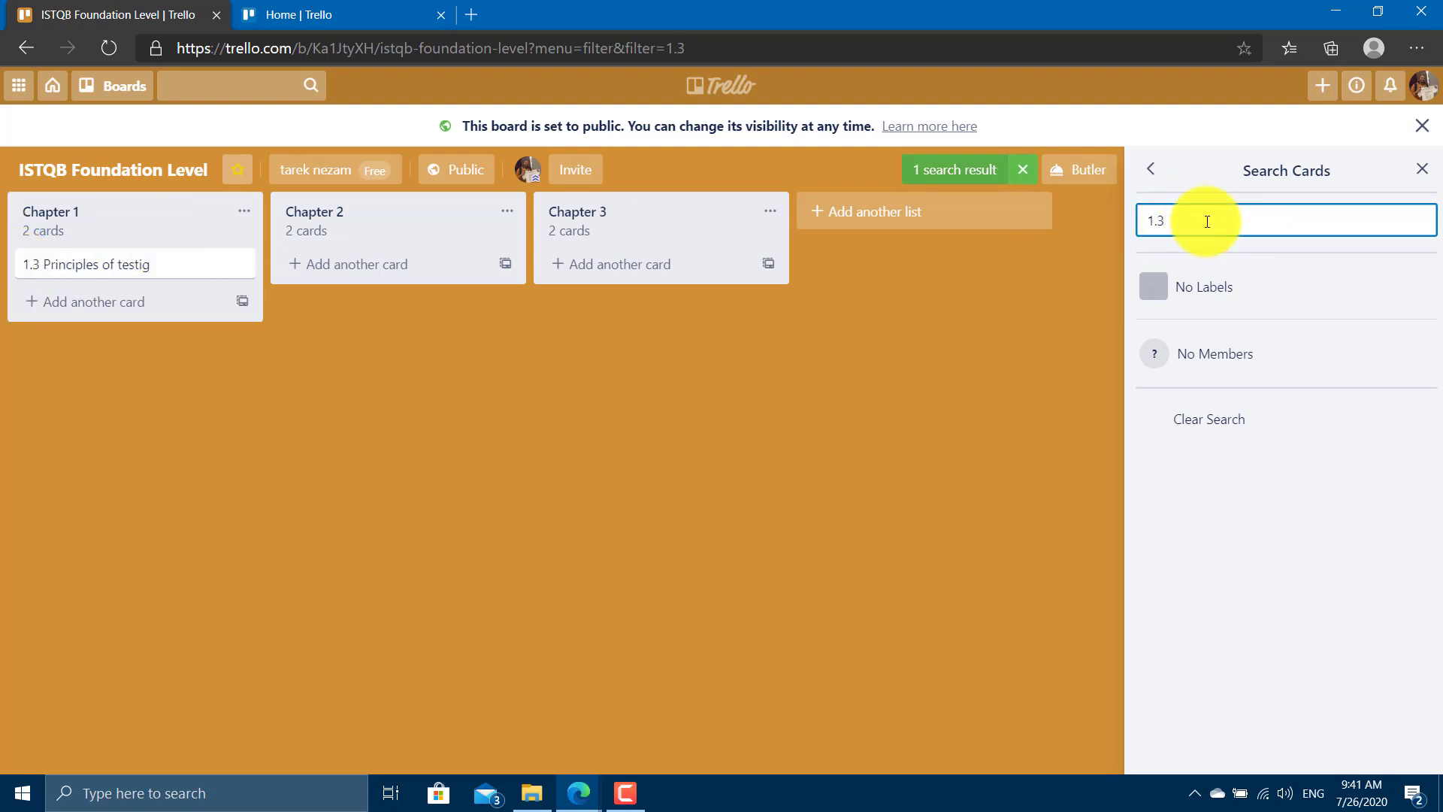
pyautogui.hotkey('ctrl', 'a')
pyautogui.press('BackSpace')
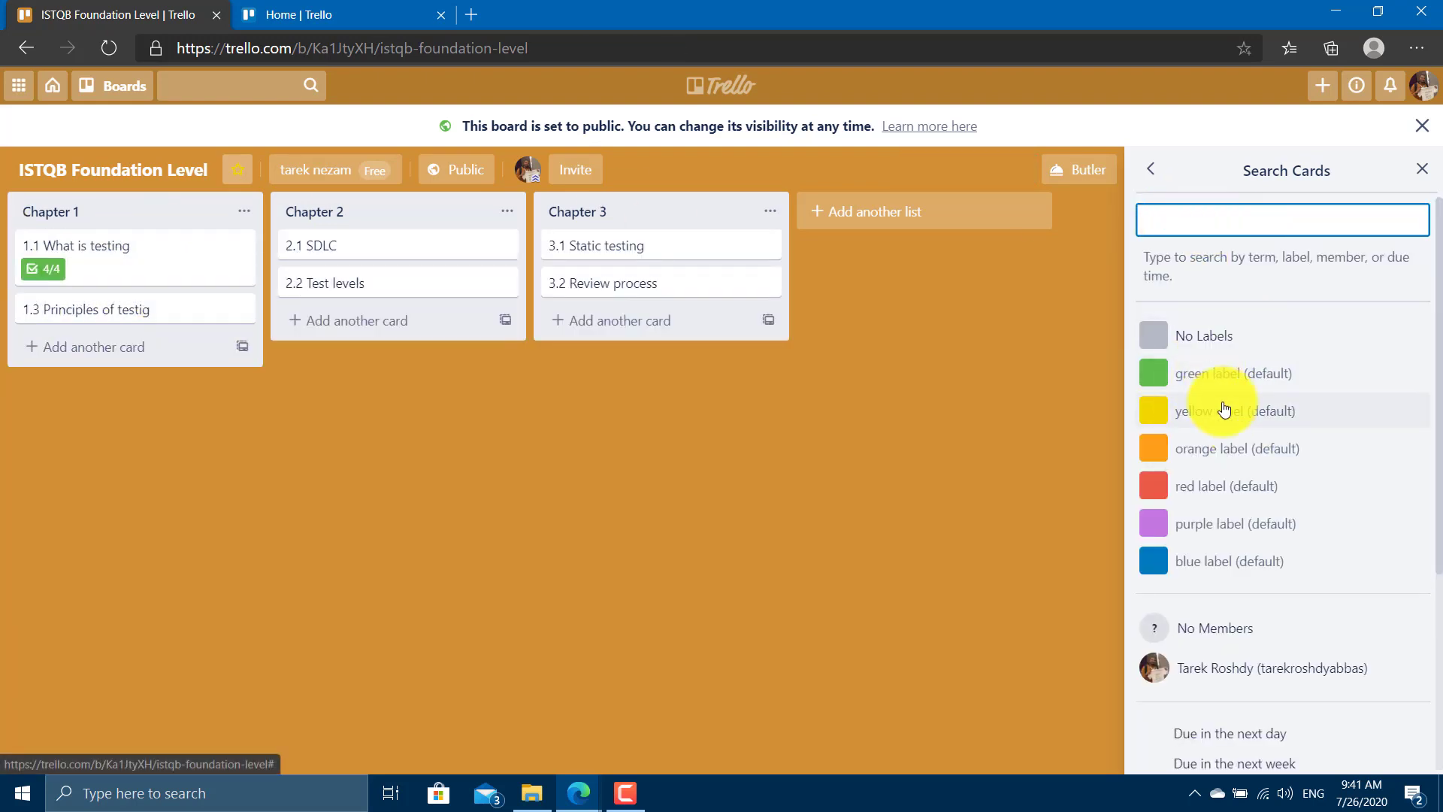
# Give card 1.3 the yellow label named 'urgest', removing the green label.
pyautogui.click(97, 310)
pyautogui.click(989, 264)
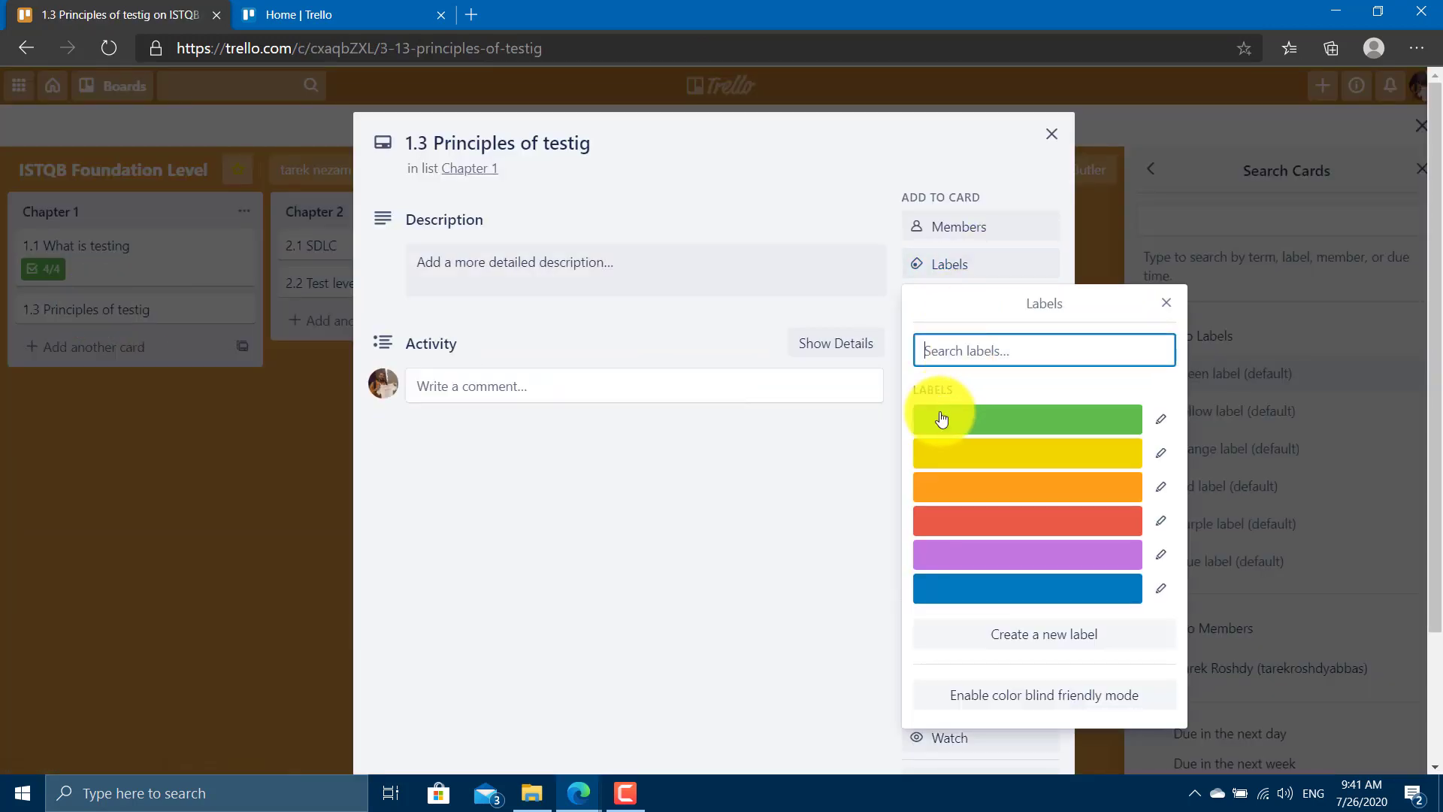
pyautogui.click(989, 413)
pyautogui.click(991, 455)
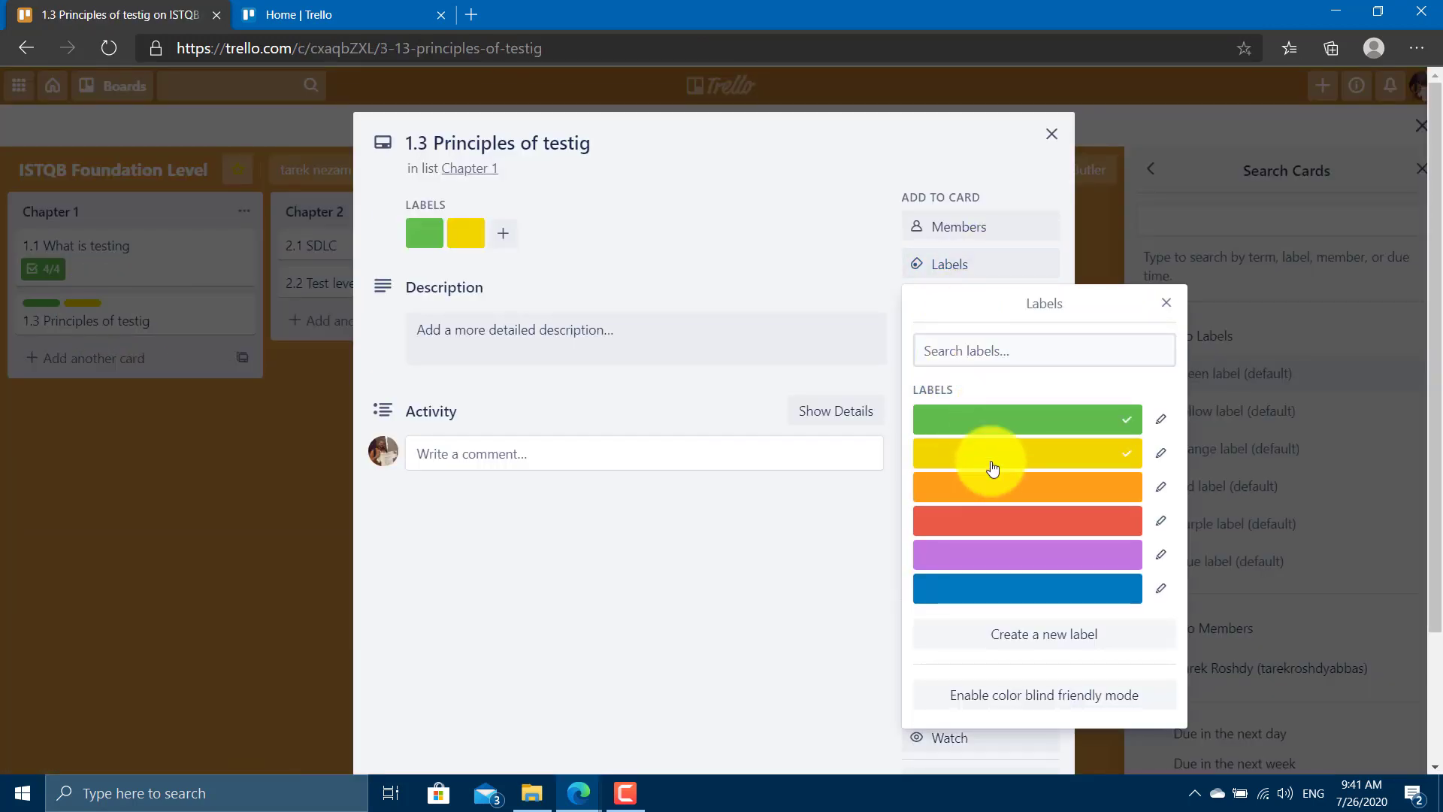
pyautogui.click(1095, 419)
pyautogui.click(1160, 455)
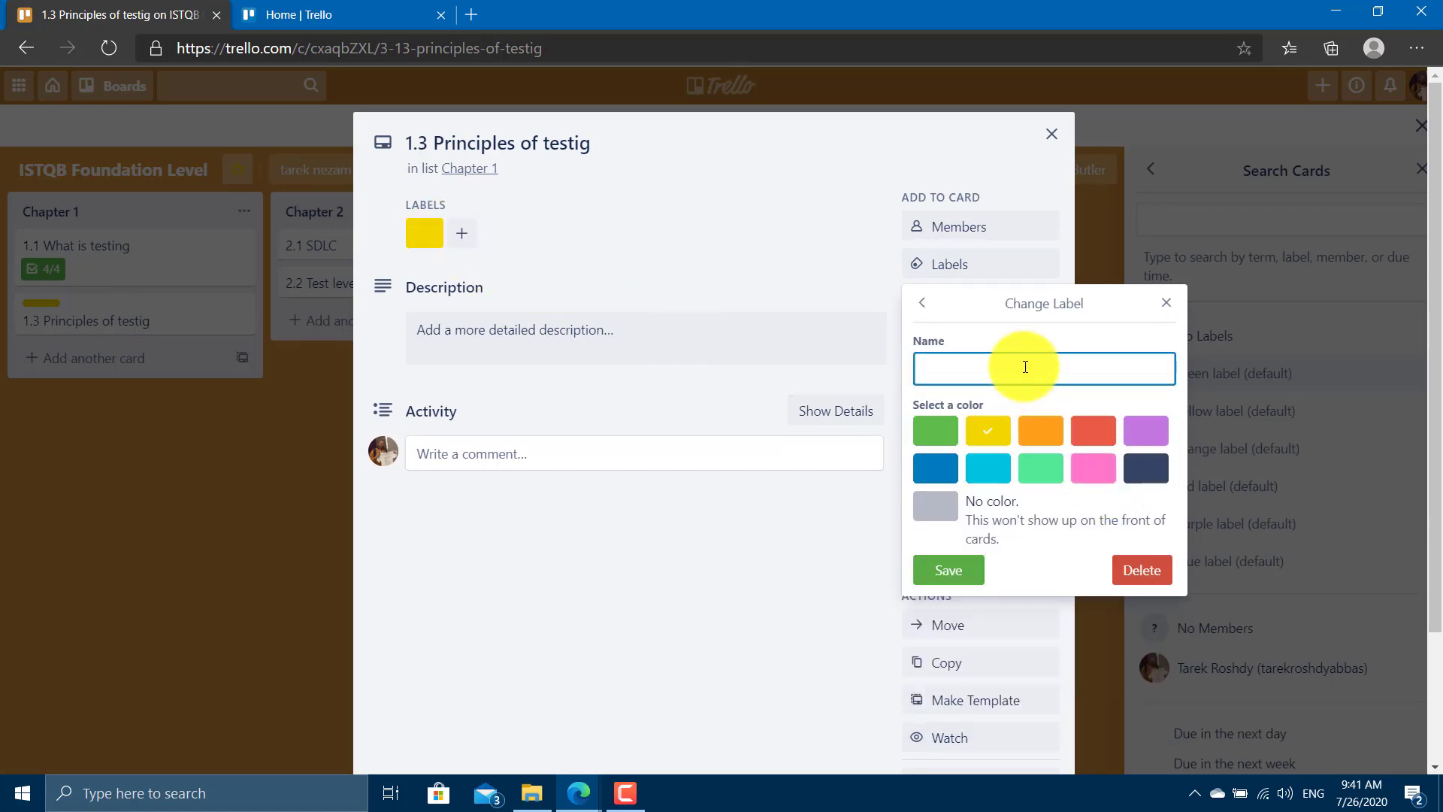
pyautogui.write('ue')
pyautogui.write('gest')
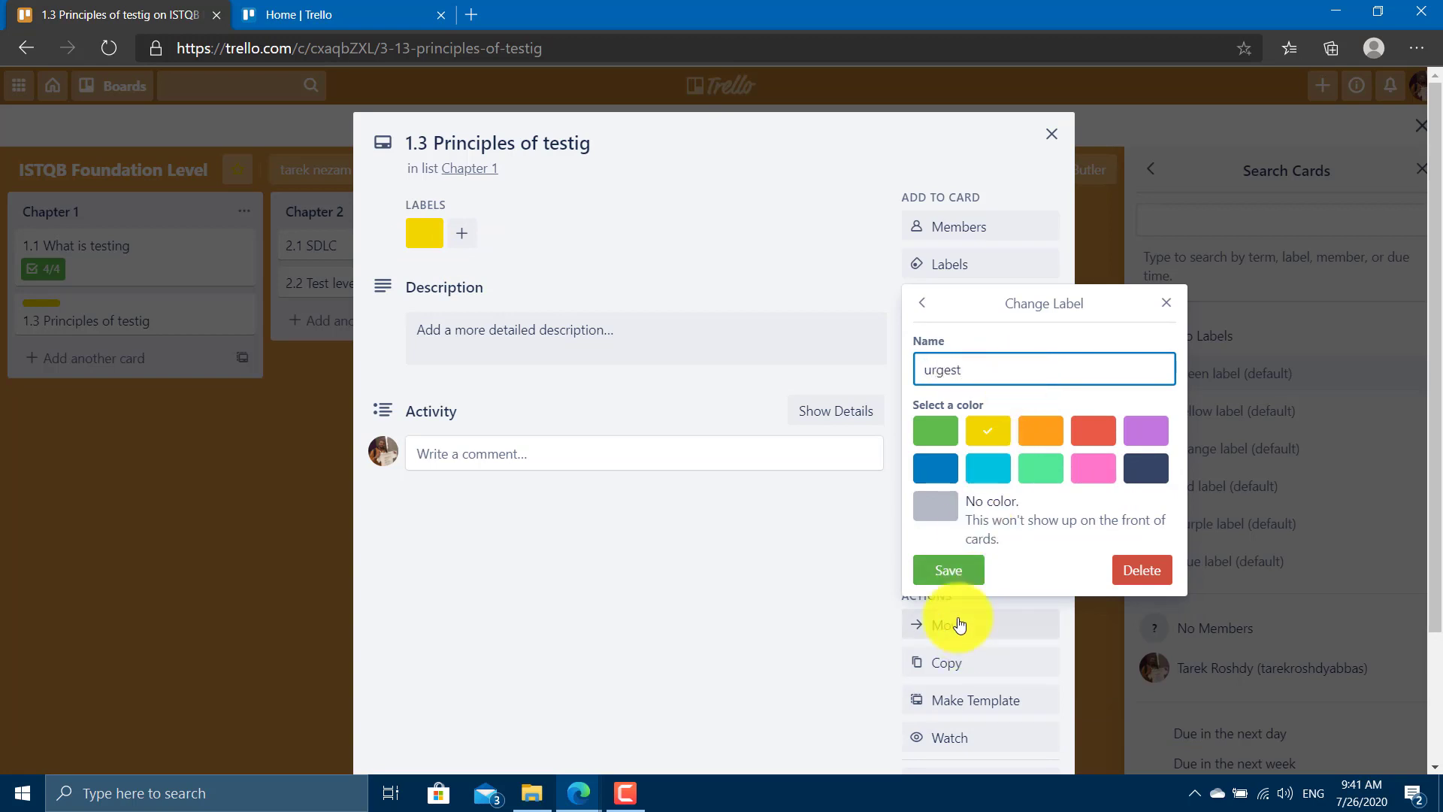
pyautogui.click(945, 571)
pyautogui.click(763, 599)
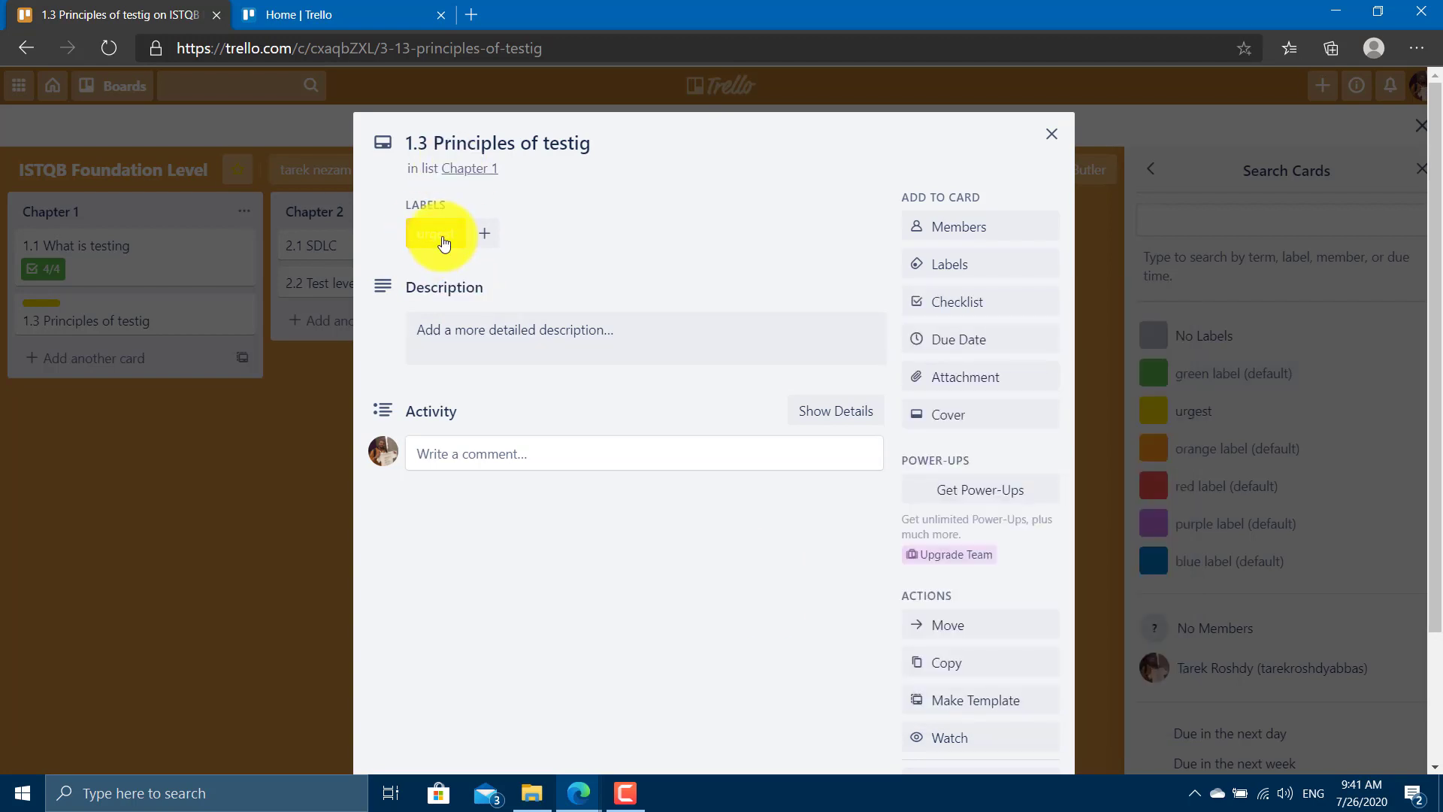
# Correct the yellow label's name to 'urgent' and close card 1.3.
pyautogui.click(441, 239)
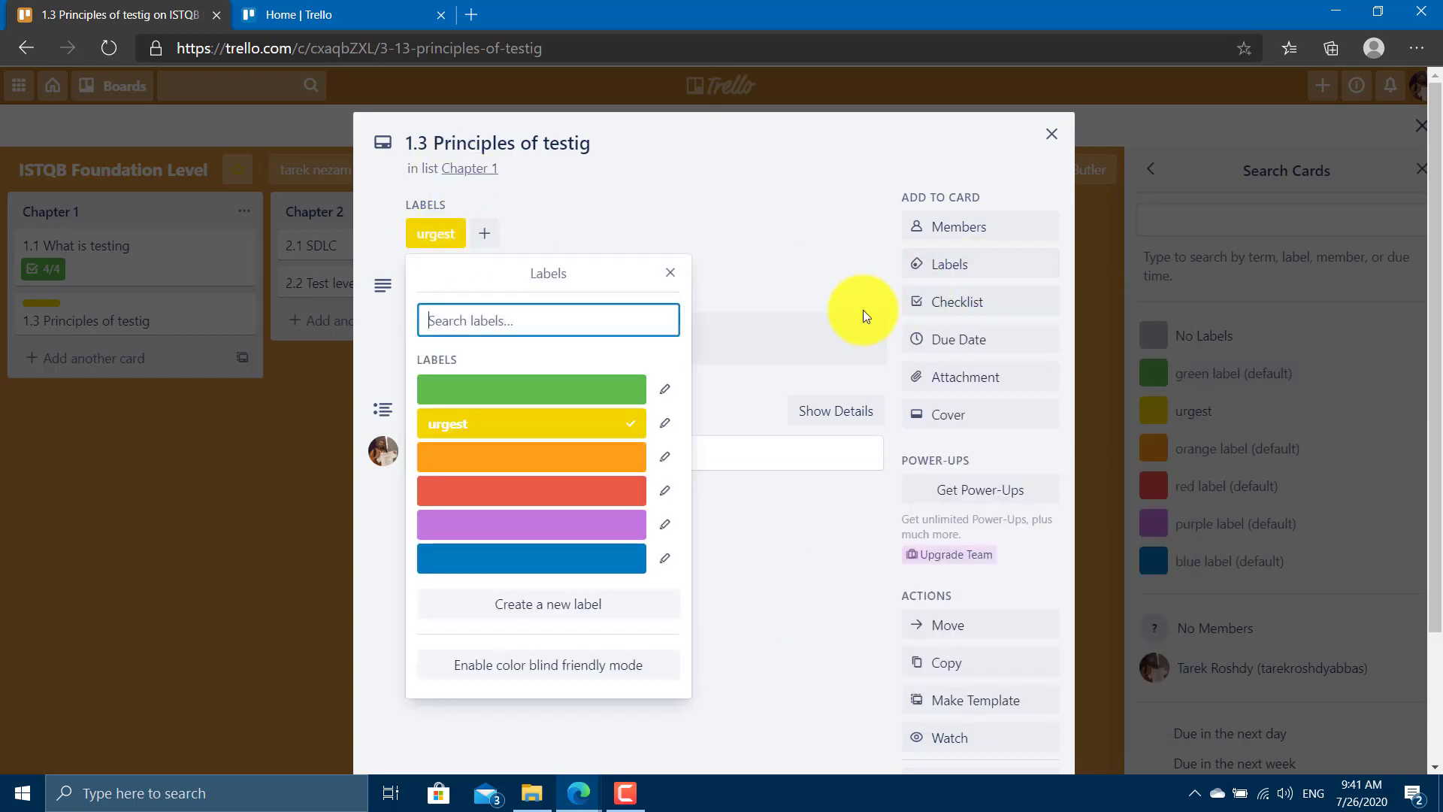
pyautogui.click(665, 423)
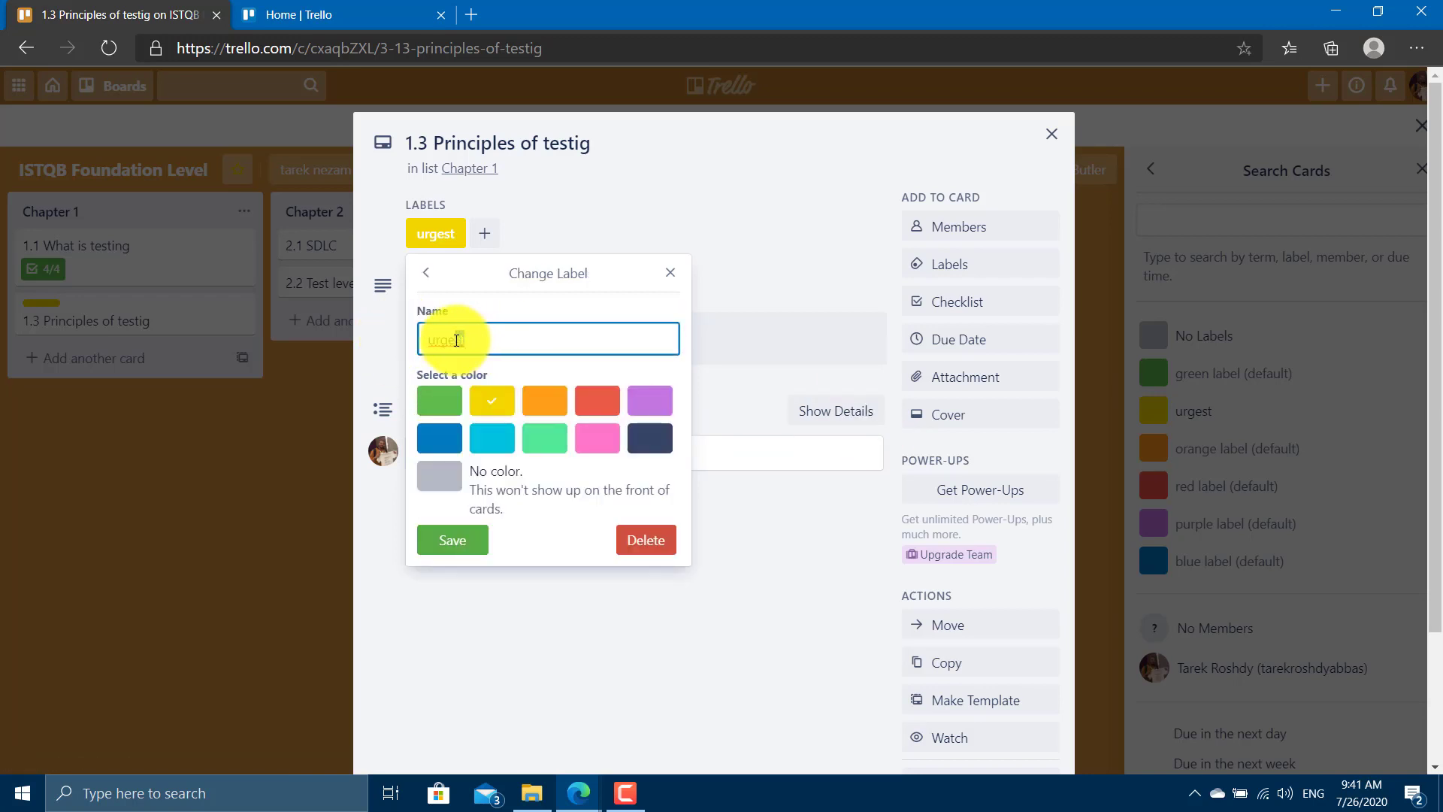
pyautogui.moveTo(463, 342); pyautogui.dragTo(456, 344)
pyautogui.write('nt')
pyautogui.click(462, 537)
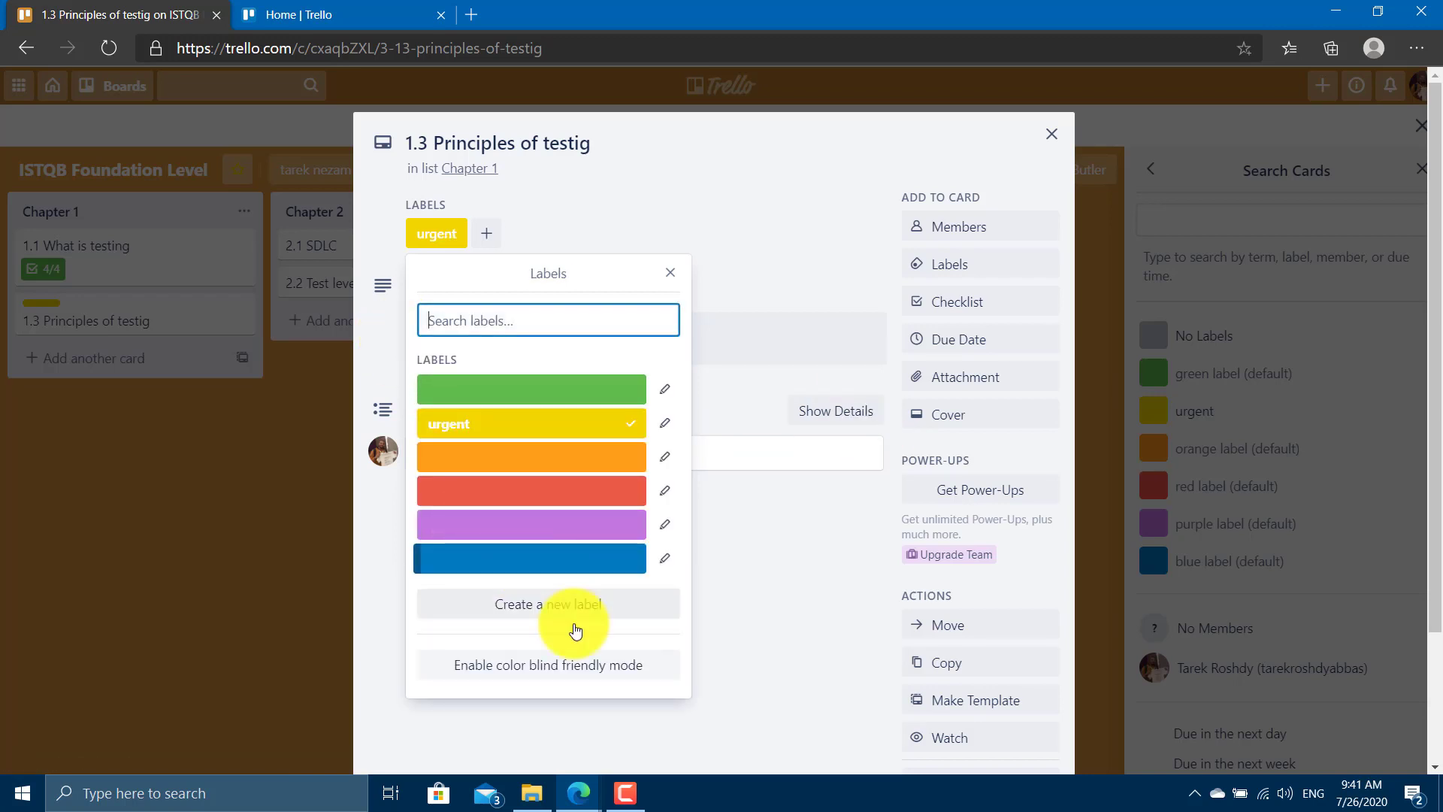
pyautogui.click(88, 476)
pyautogui.click(87, 322)
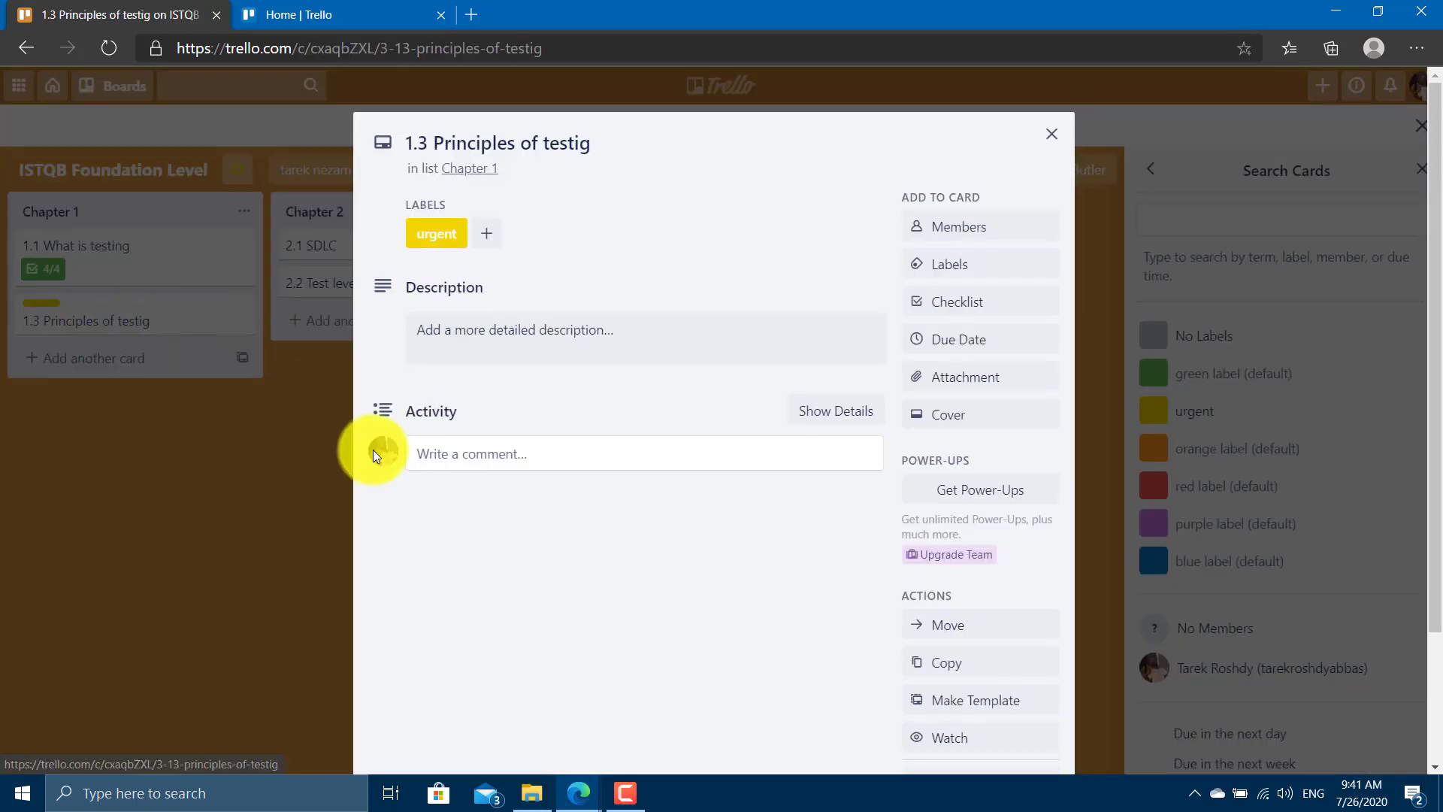
pyautogui.click(202, 495)
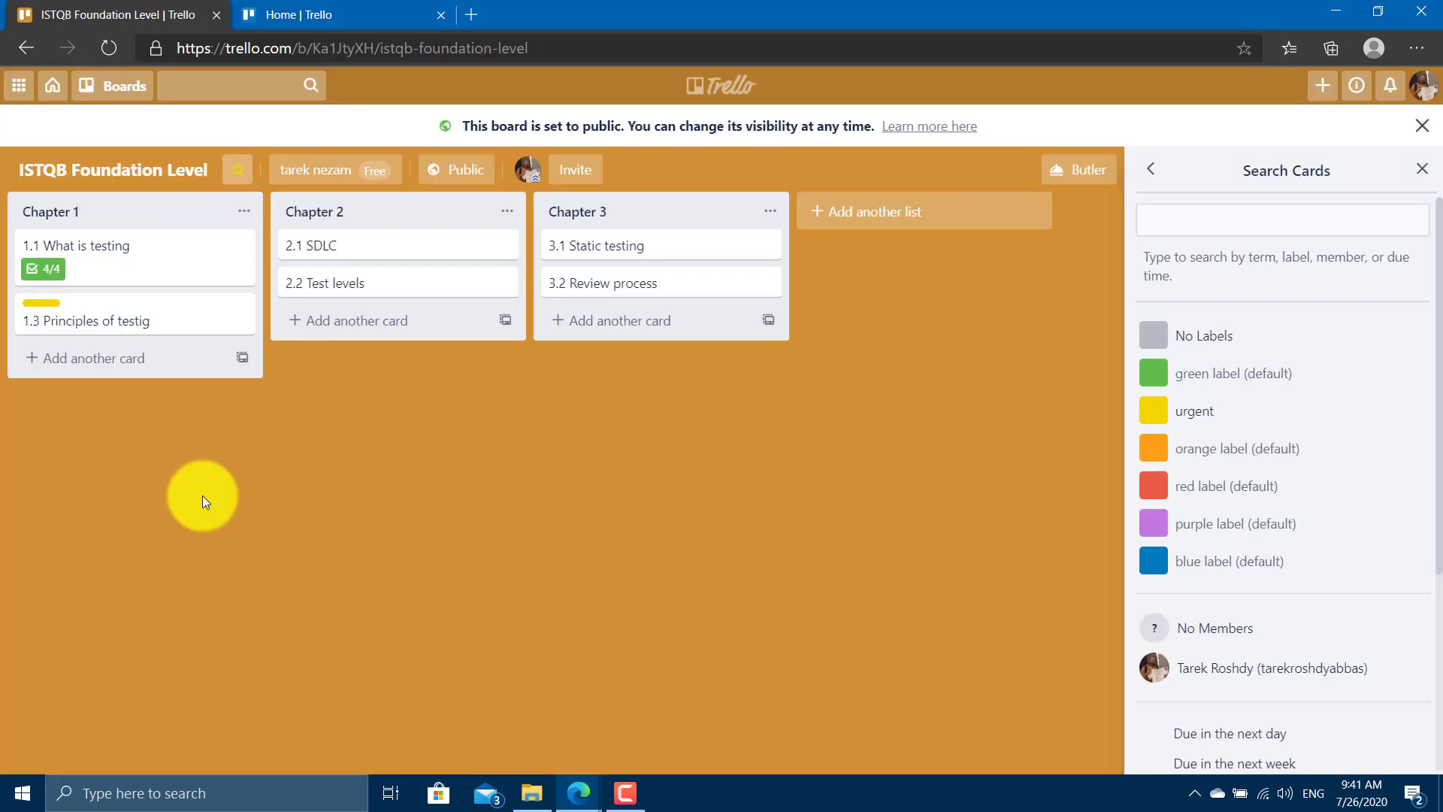
# Close the Search Cards panel, then open and close the notifications list.
pyautogui.press('Escape')
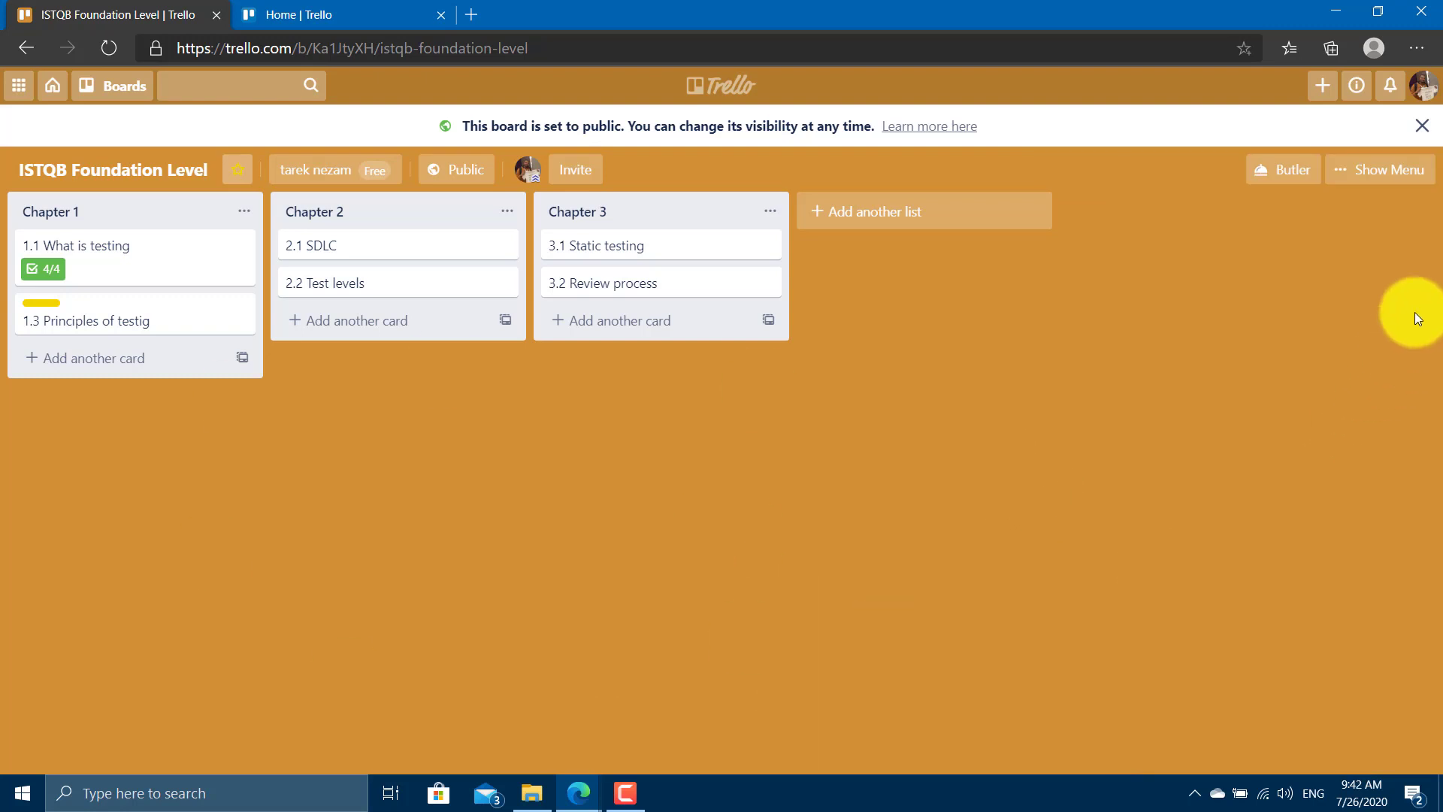
pyautogui.click(1391, 94)
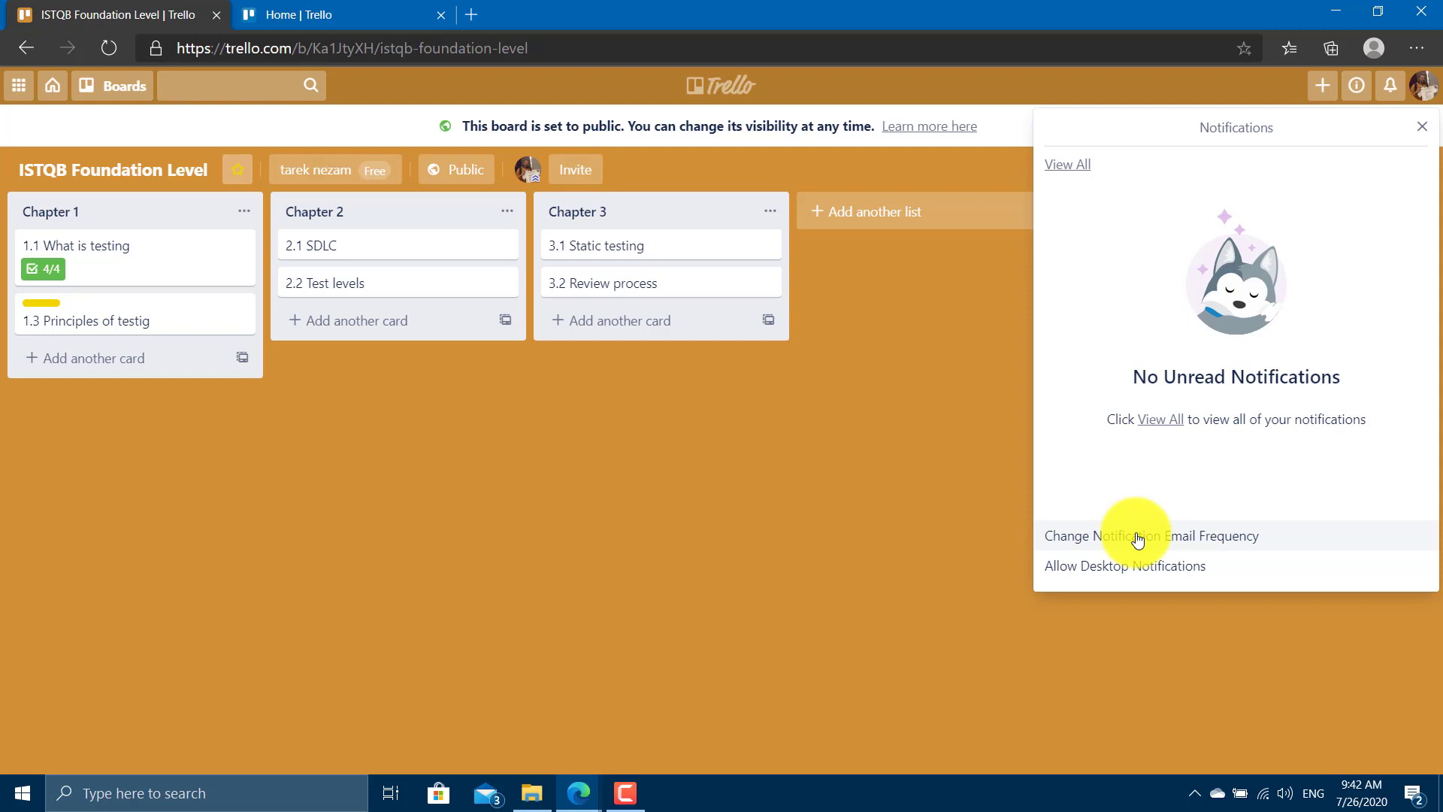
pyautogui.click(907, 571)
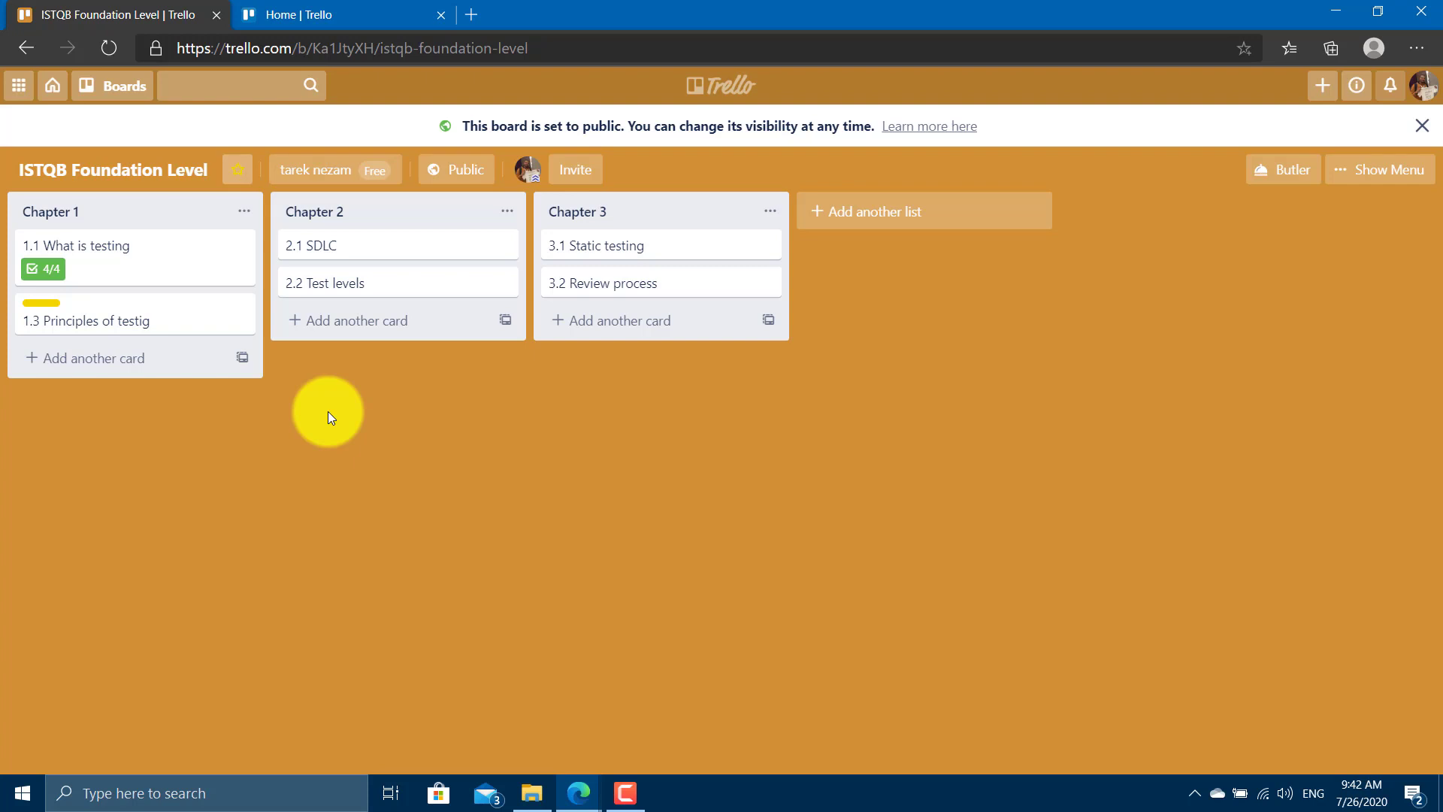
# Go to Trello Home, view all boards, return Home, and start the Create a board form.
pyautogui.click(74, 96)
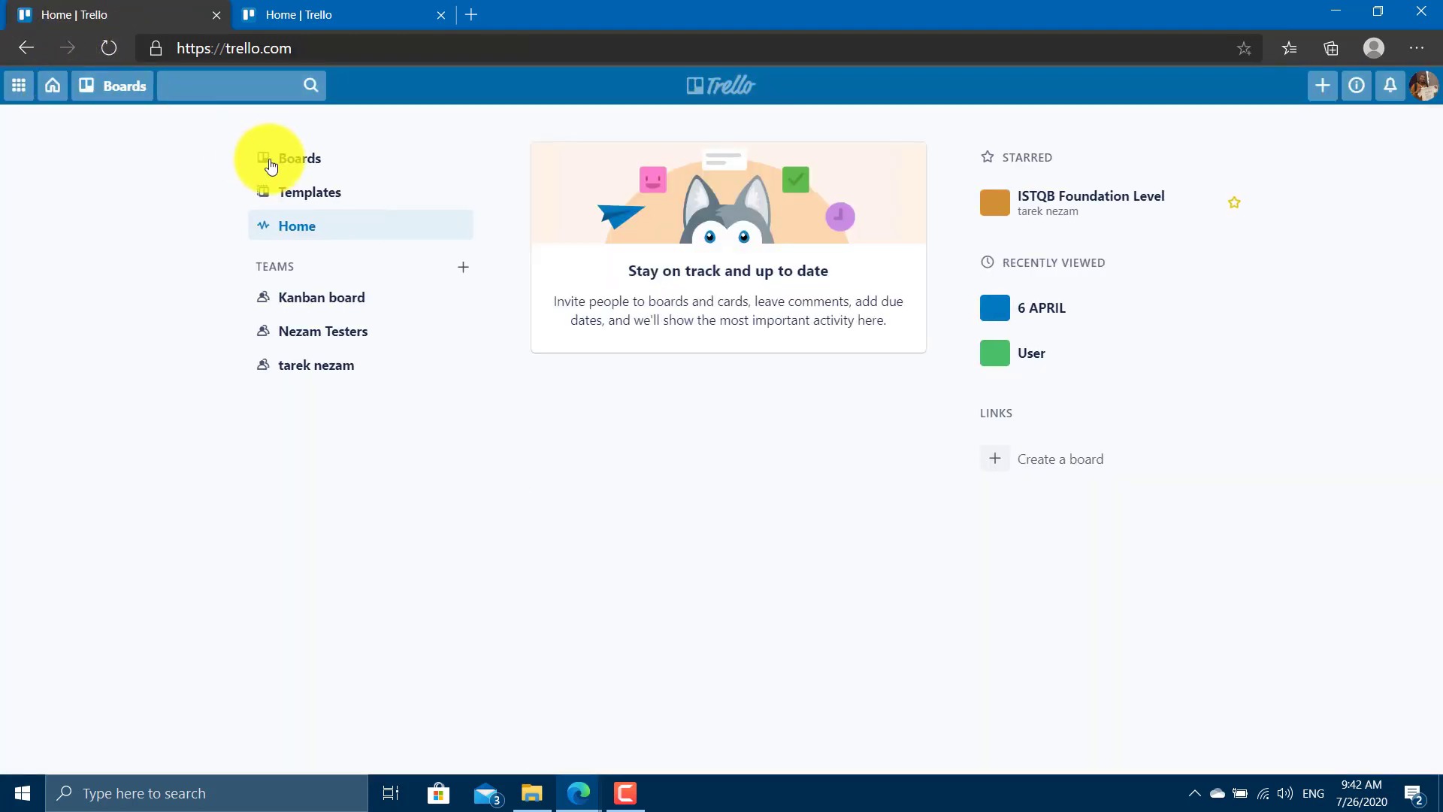
pyautogui.click(315, 159)
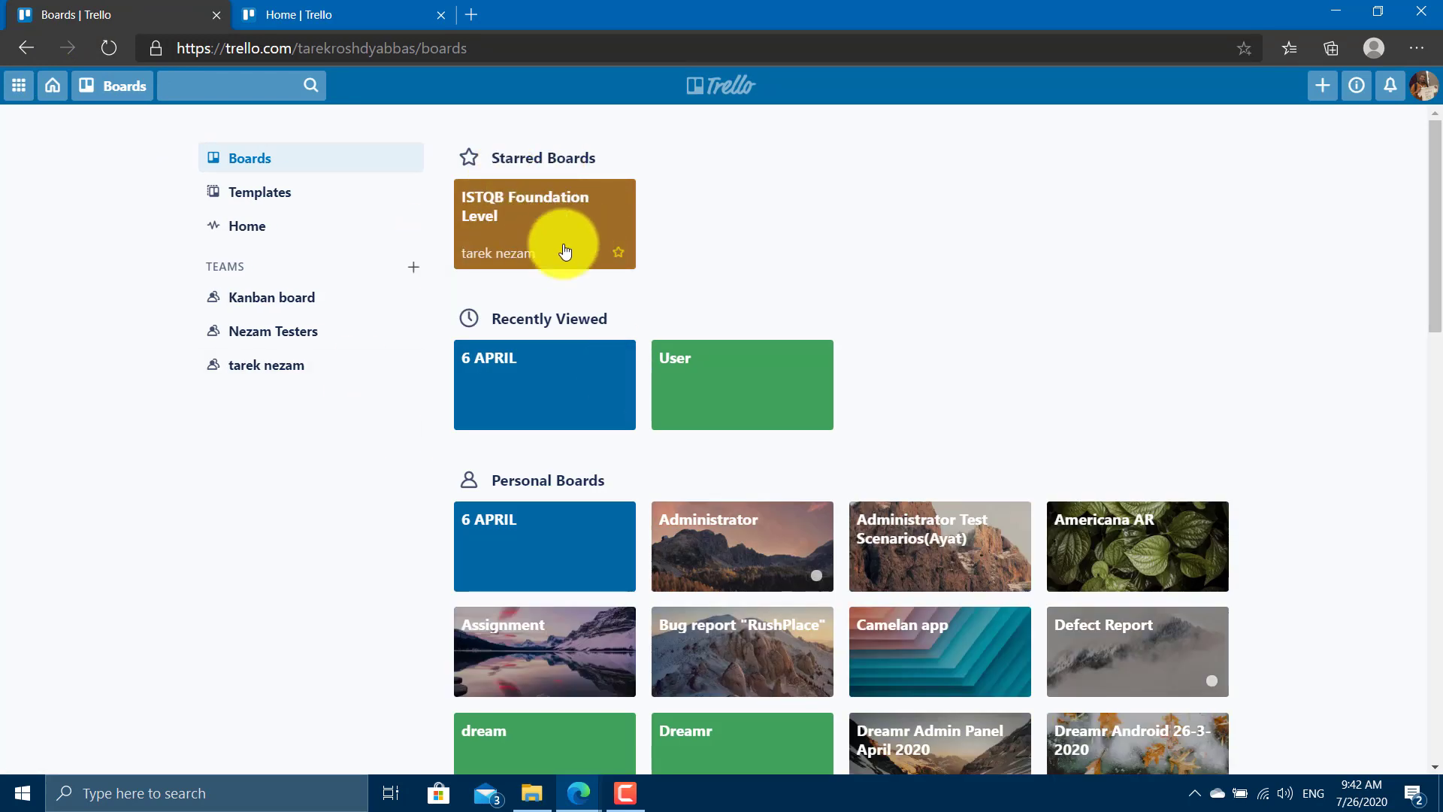
pyautogui.click(255, 225)
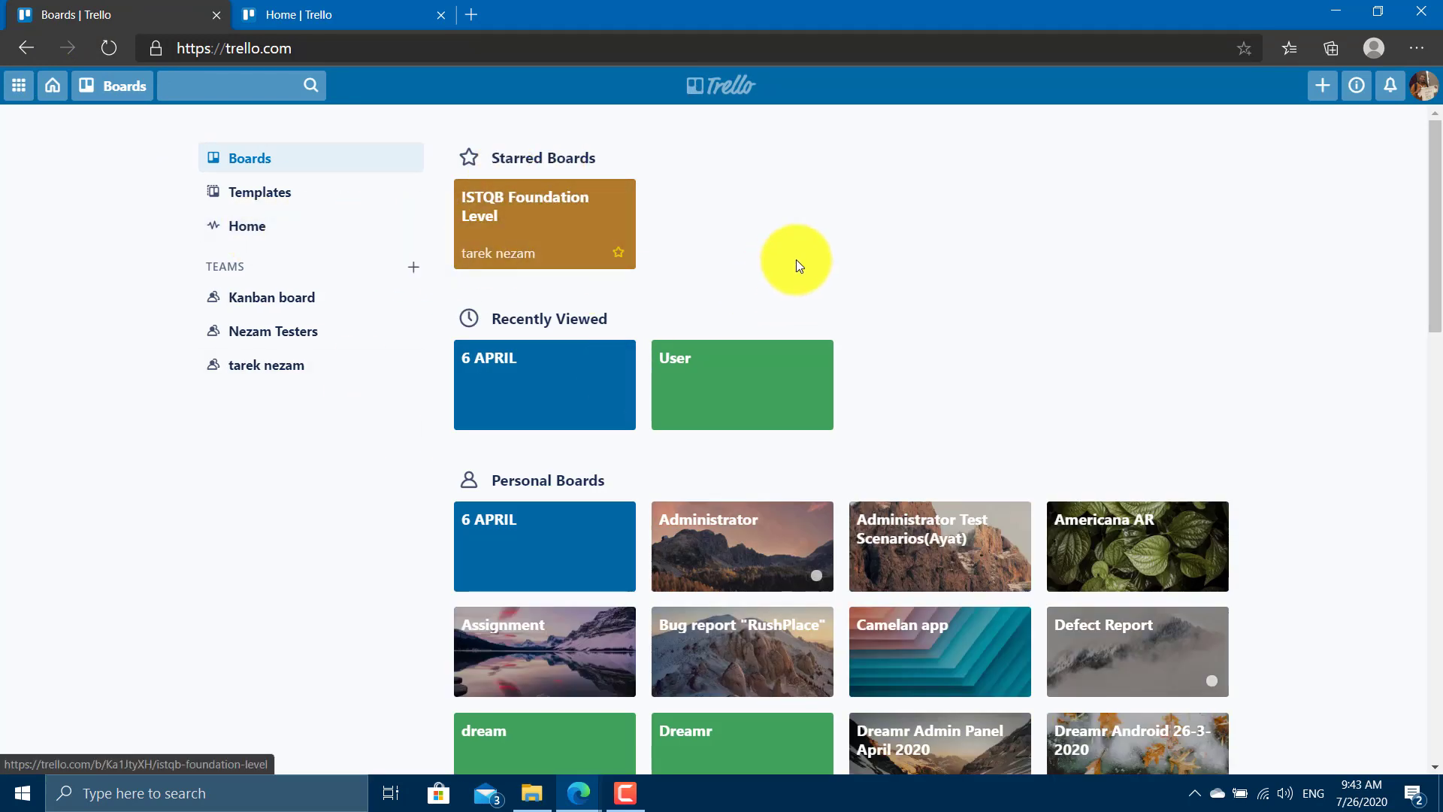
pyautogui.click(1056, 460)
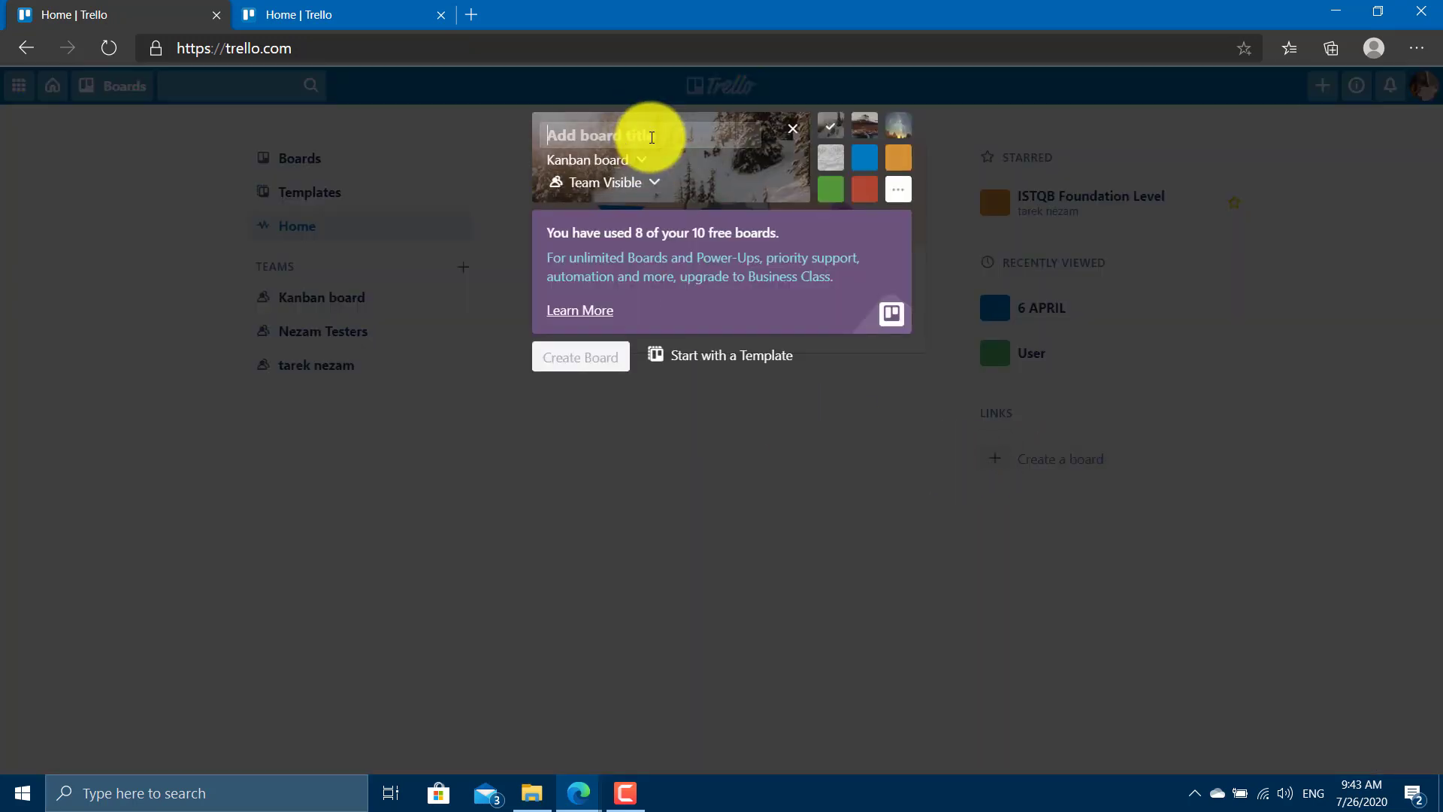
# Create the private 'Weekly activities' board with No team.
pyautogui.write('Weekly')
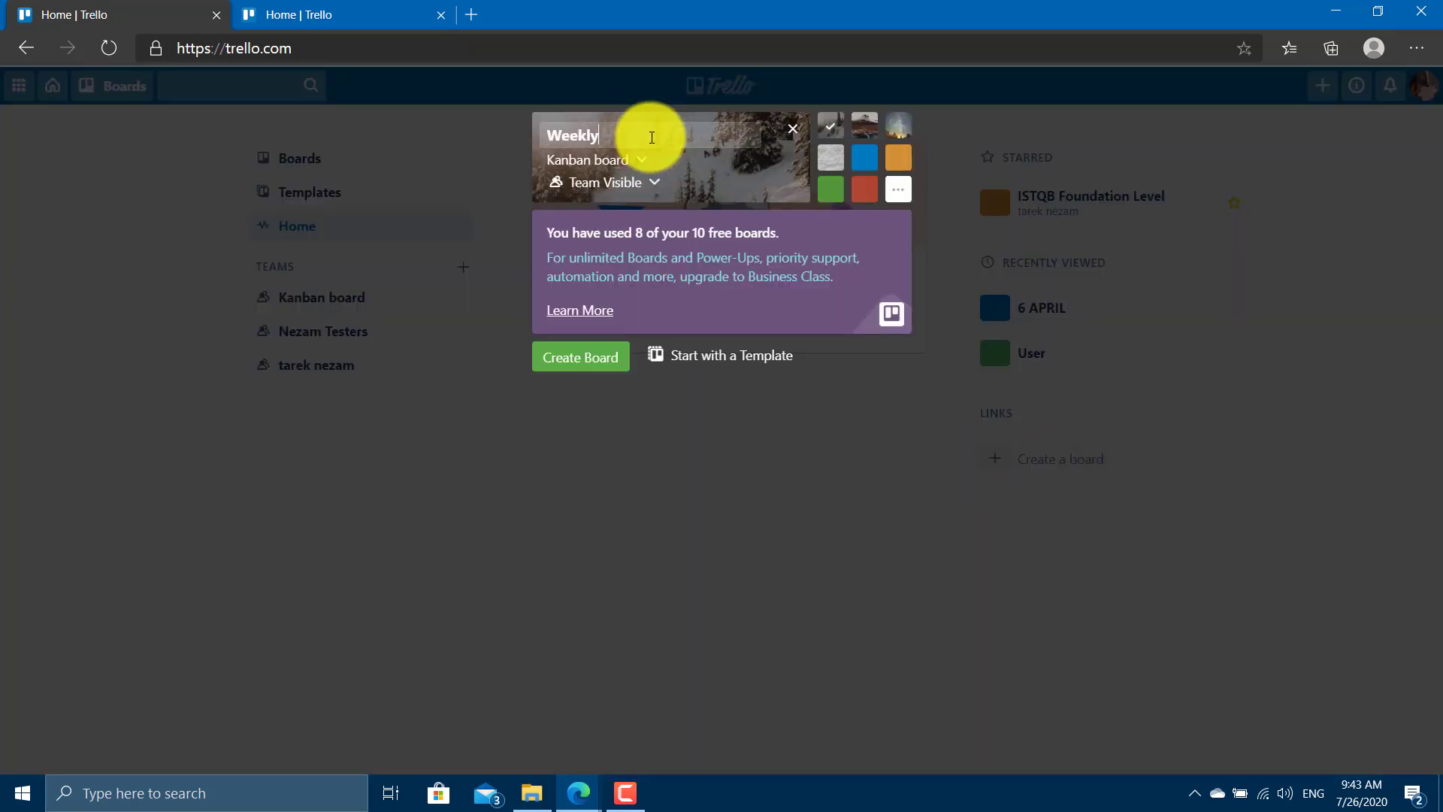
pyautogui.write(' activities')
pyautogui.click(602, 159)
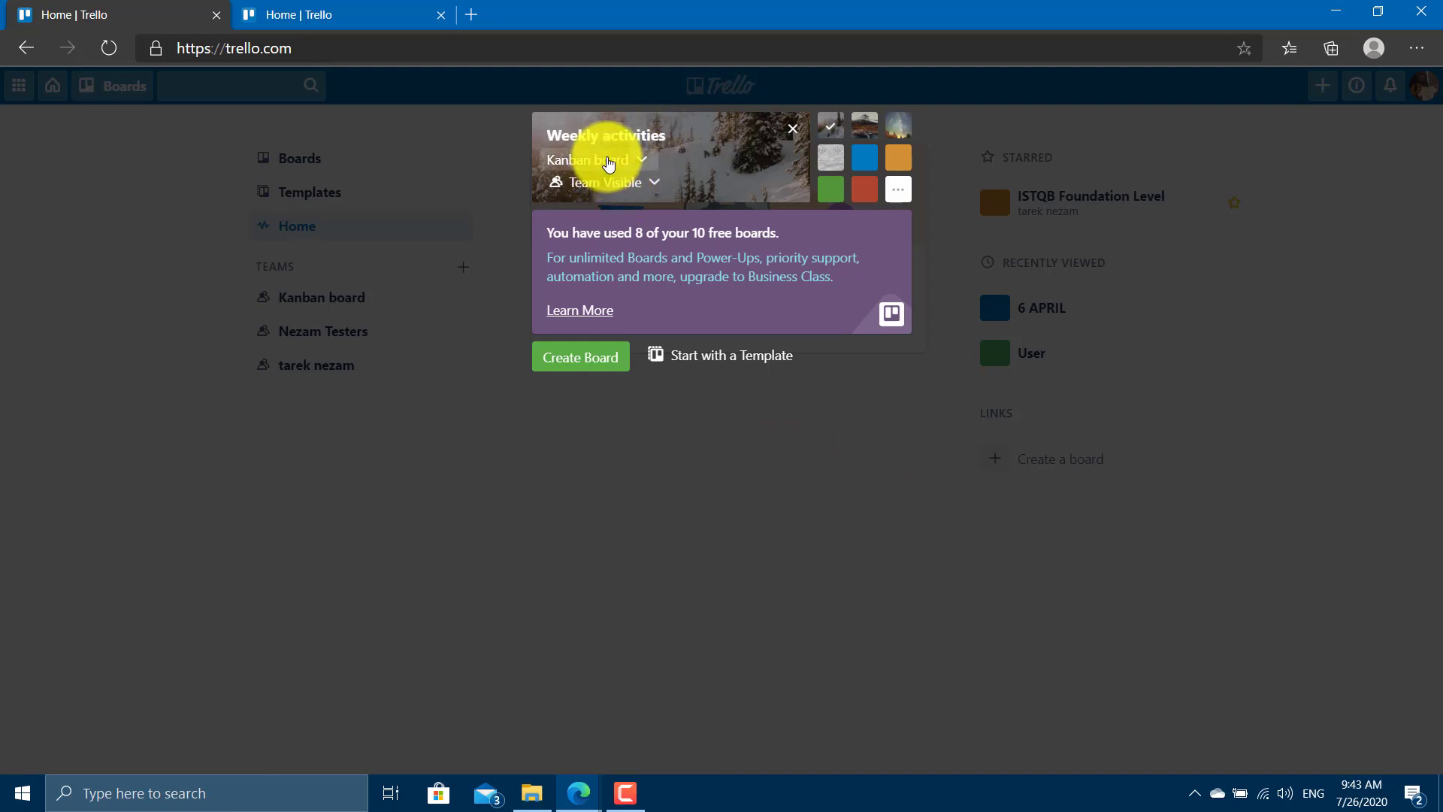
pyautogui.click(614, 197)
pyautogui.click(593, 183)
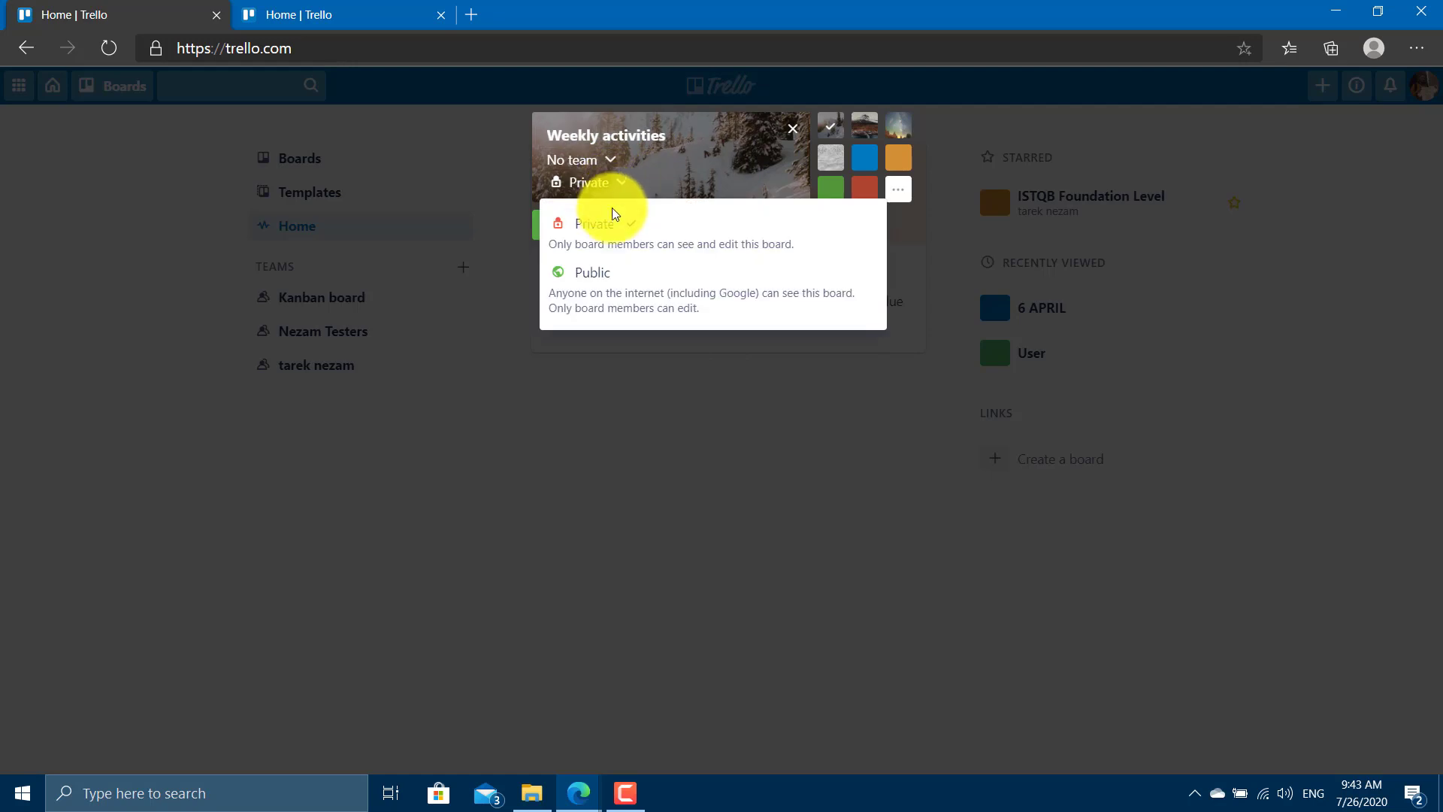
pyautogui.click(741, 171)
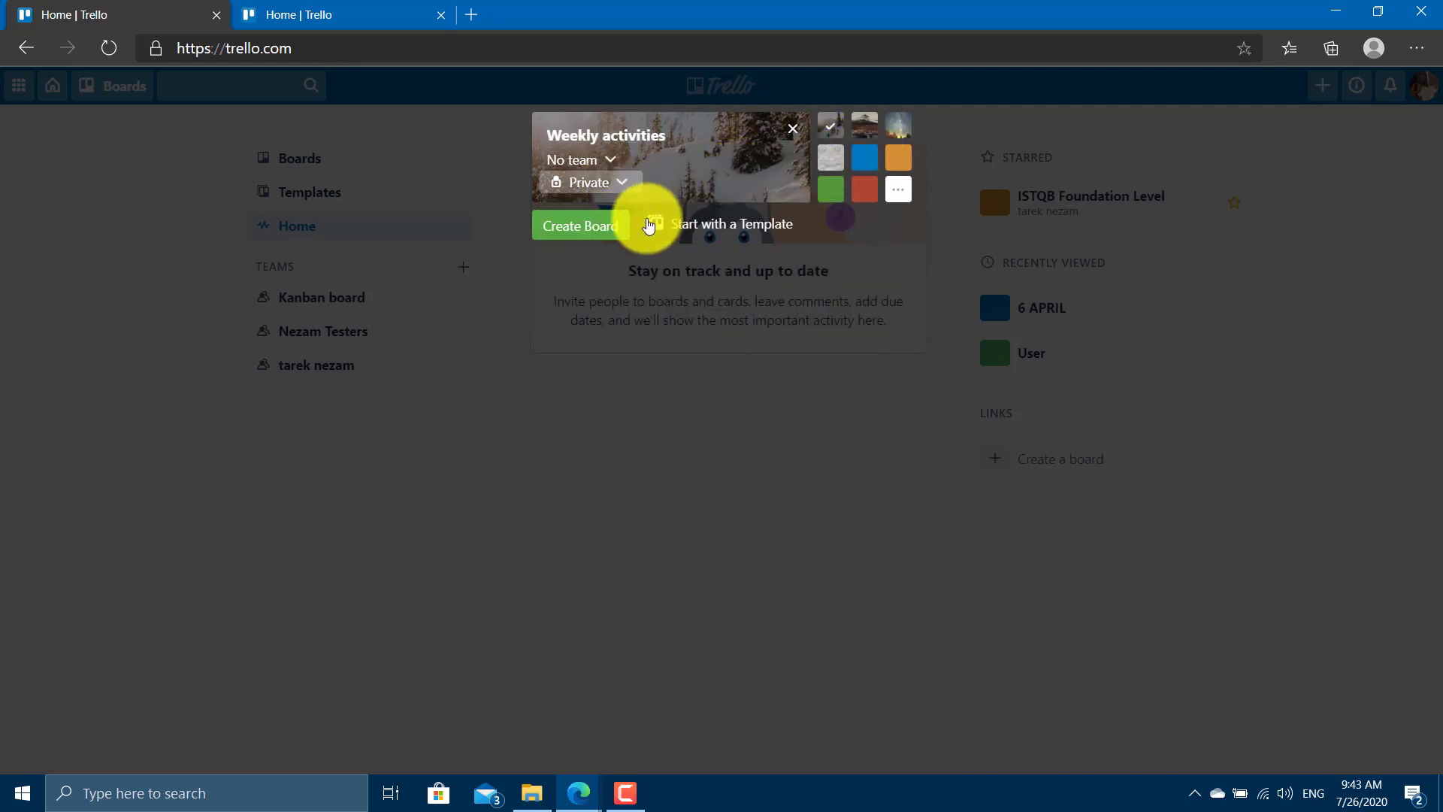
pyautogui.click(605, 225)
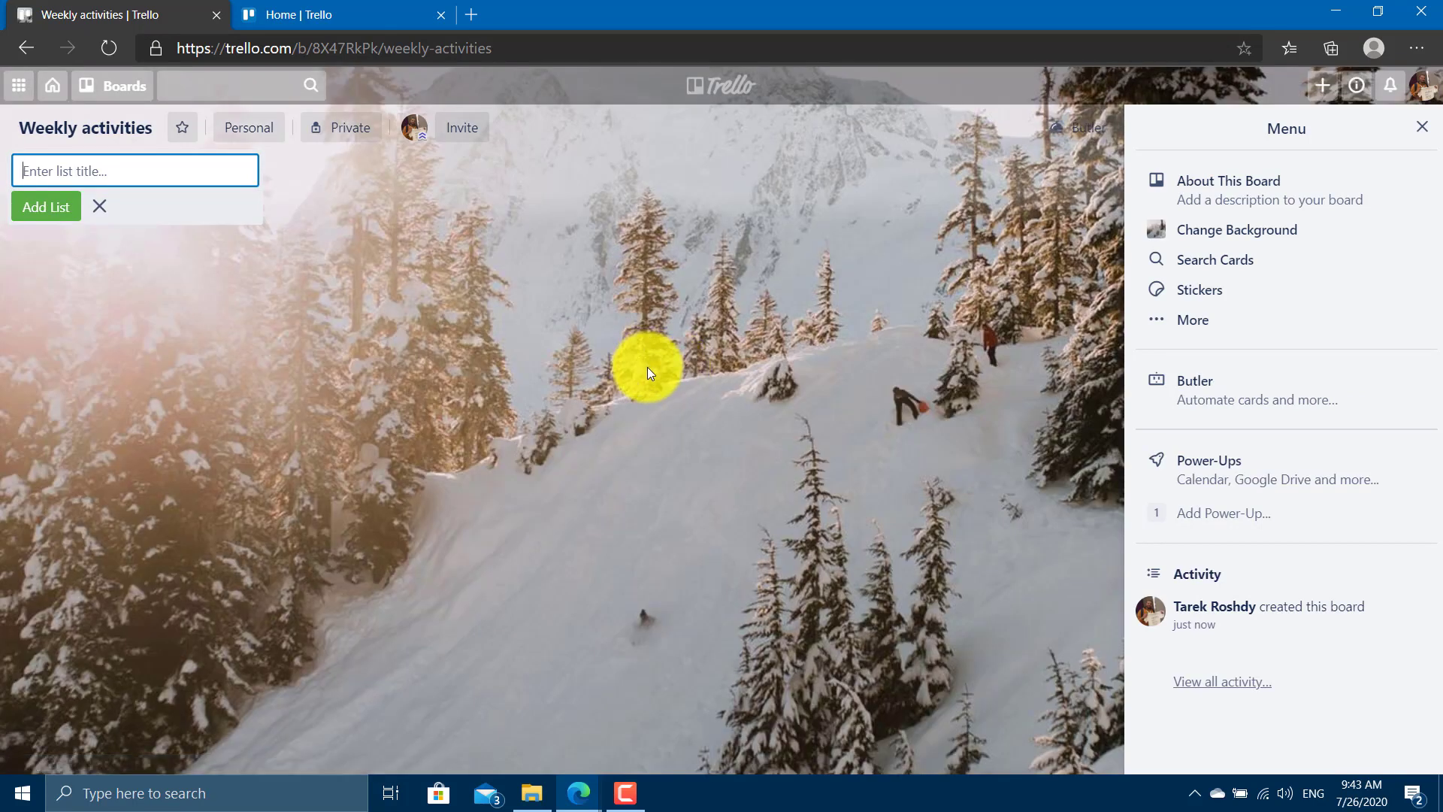
# Add To do, Doing and Done lists to the board.
pyautogui.write('To do')
pyautogui.press('Return')
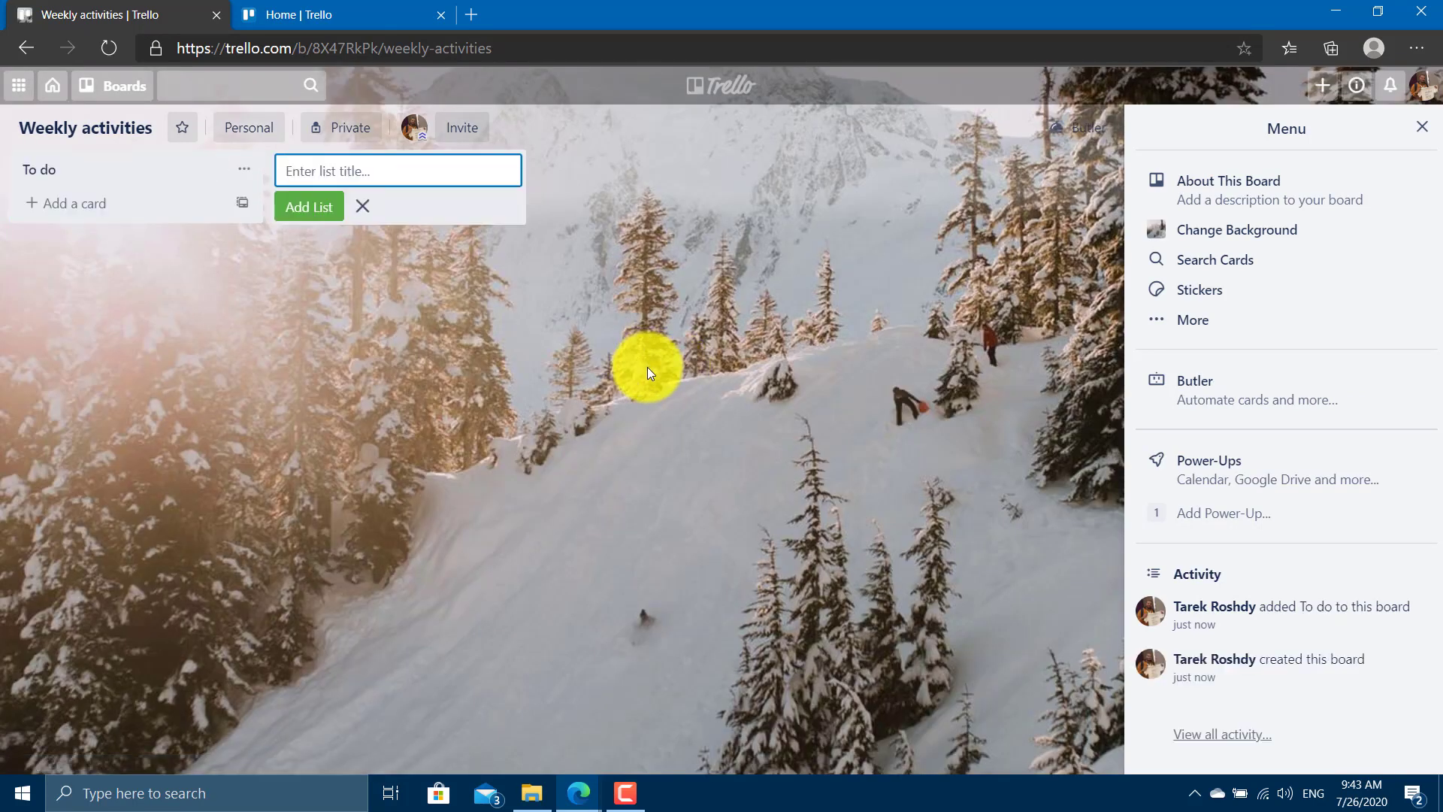
pyautogui.write('Doing')
pyautogui.press('Return')
pyautogui.write('Doe')
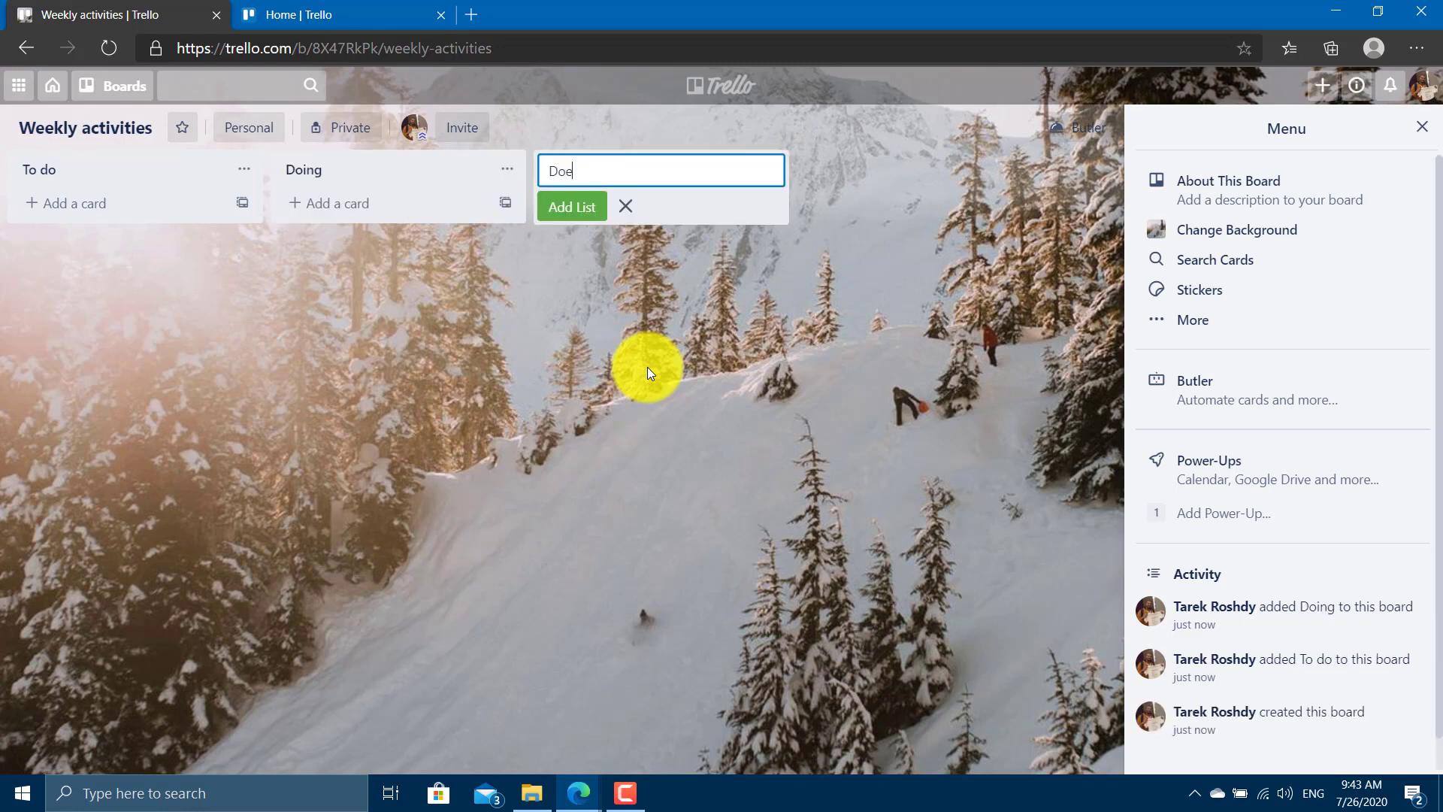
pyautogui.write('ne')
pyautogui.press('Return')
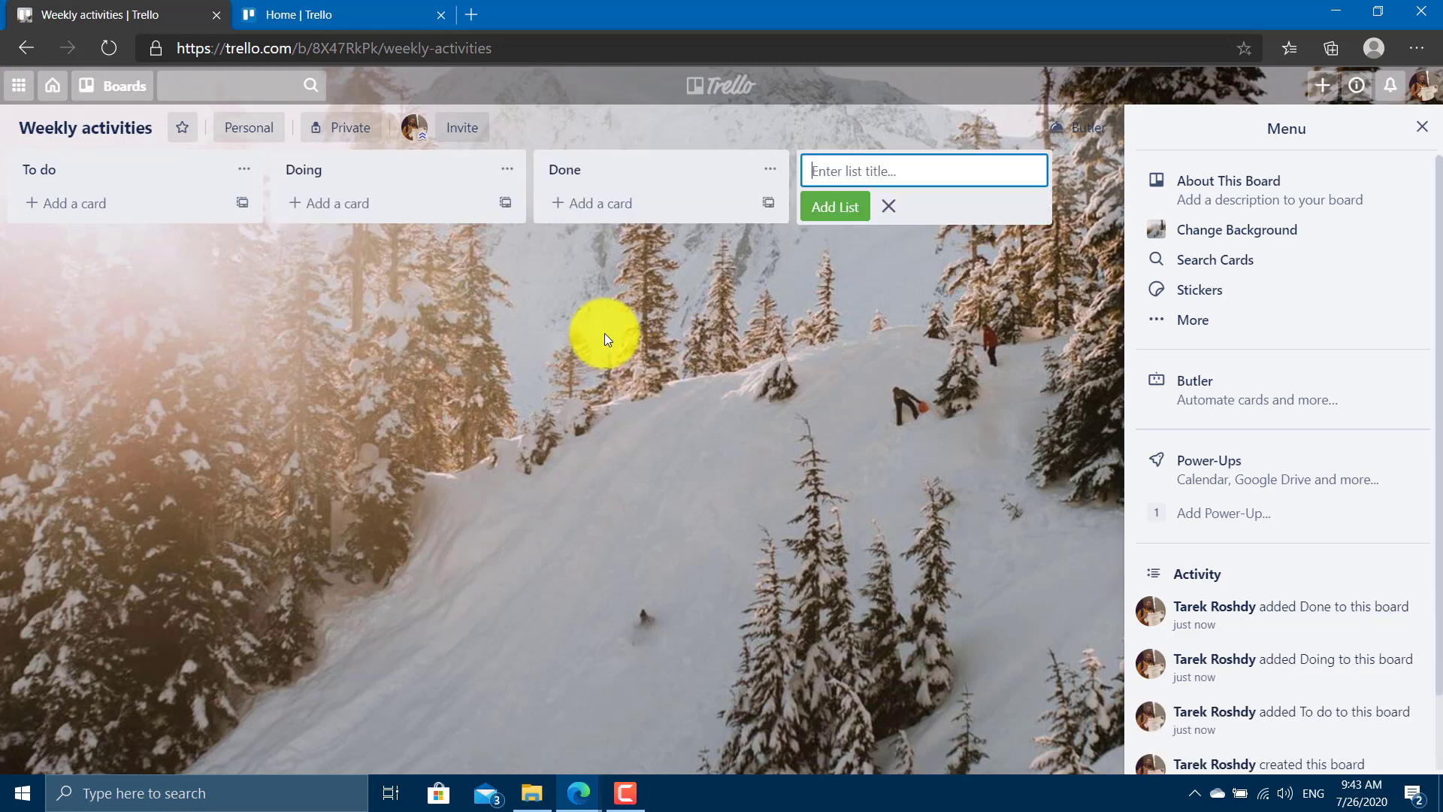
pyautogui.click(607, 320)
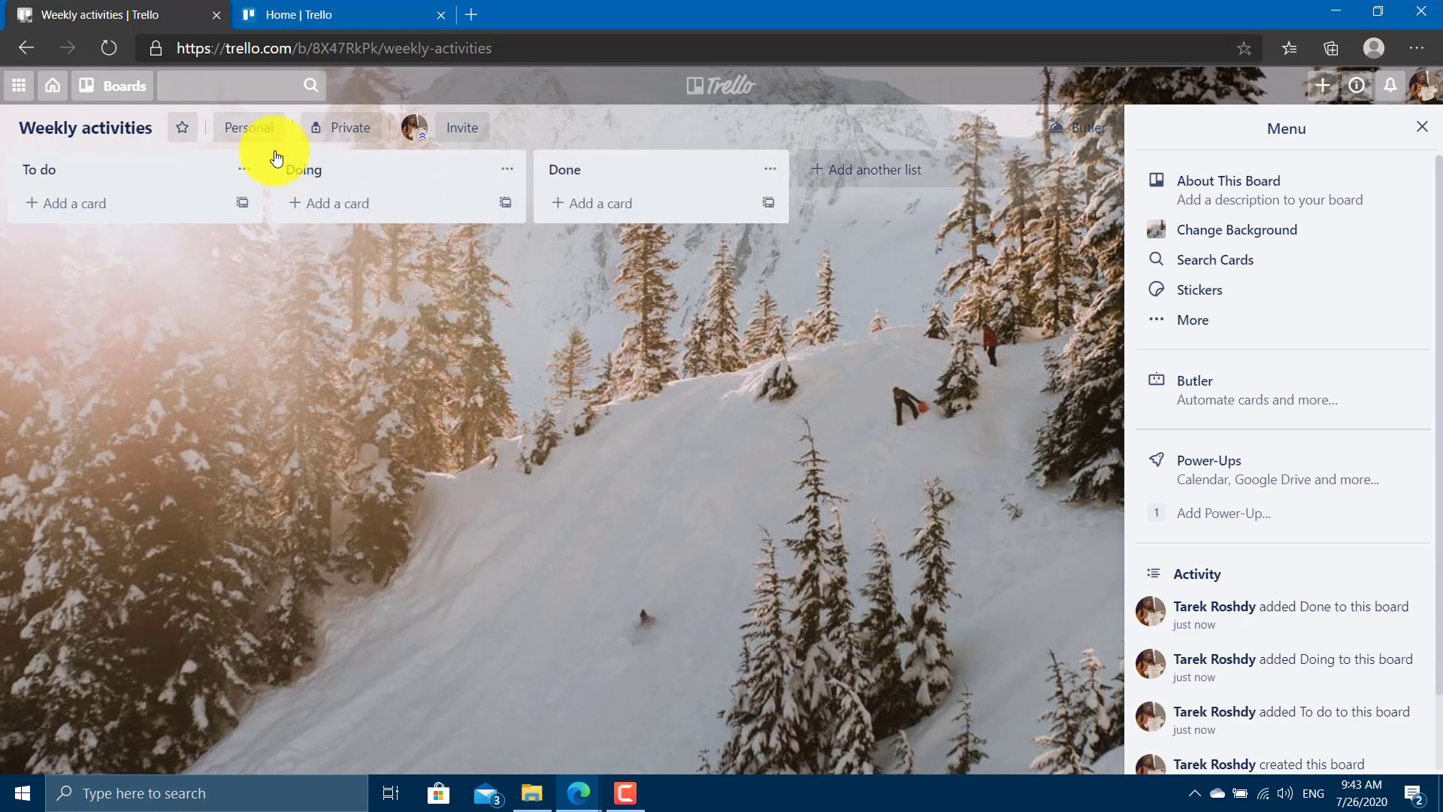
# Add To do cards 'study data science 1 hour', 'Read 50 pages in software testing book', 'Eat healthy food'.
pyautogui.click(78, 203)
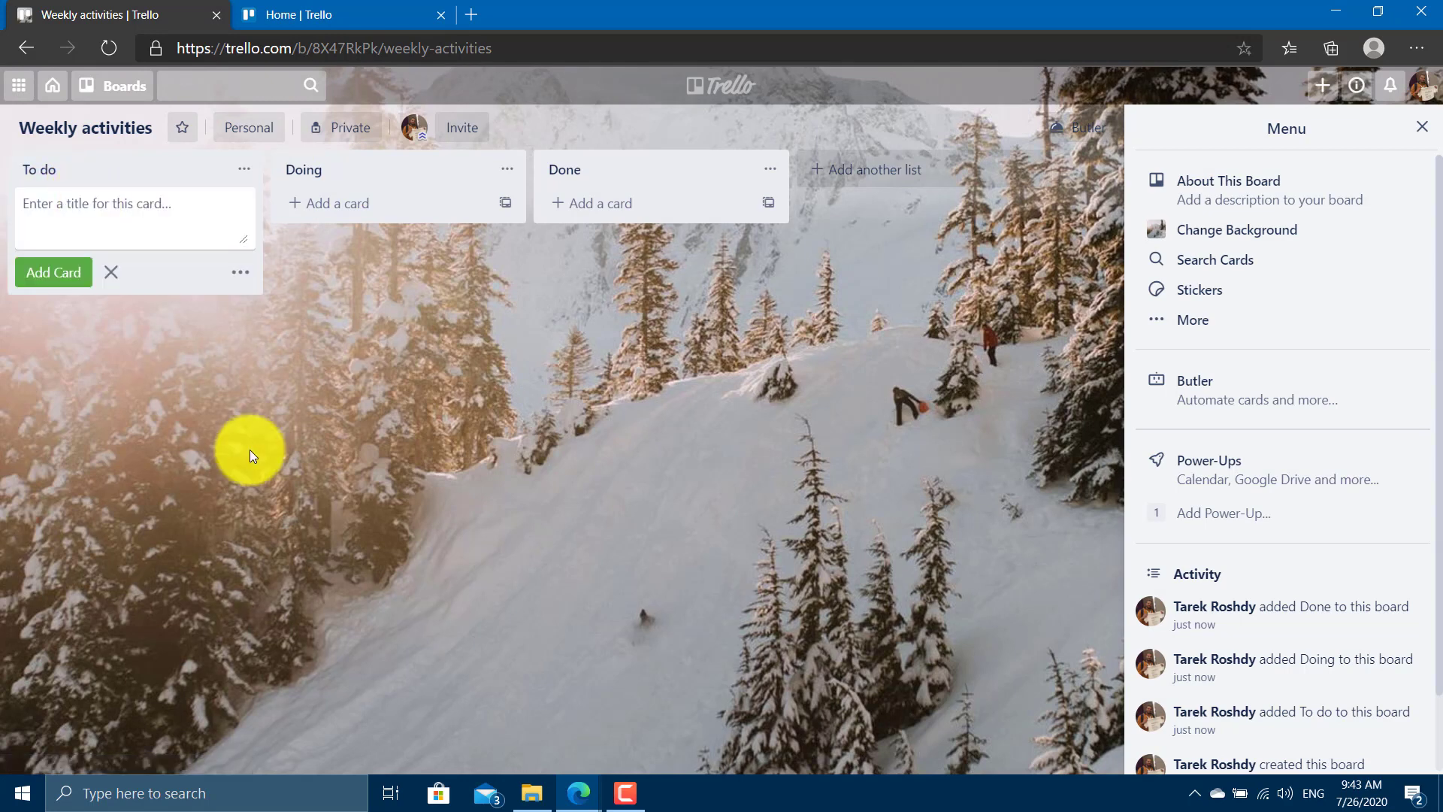
pyautogui.write('study ')
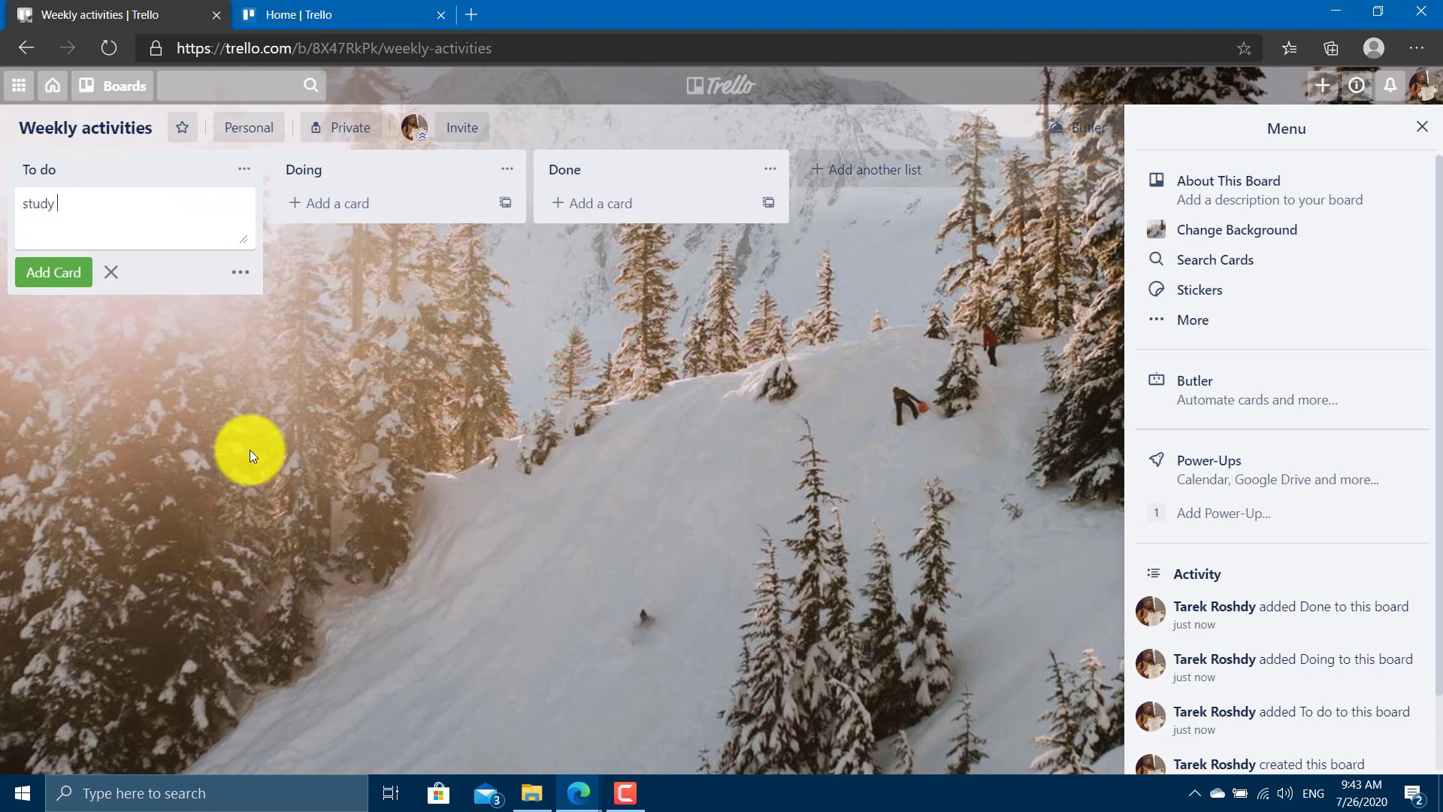
pyautogui.write('data science 1 hour')
pyautogui.press('Return')
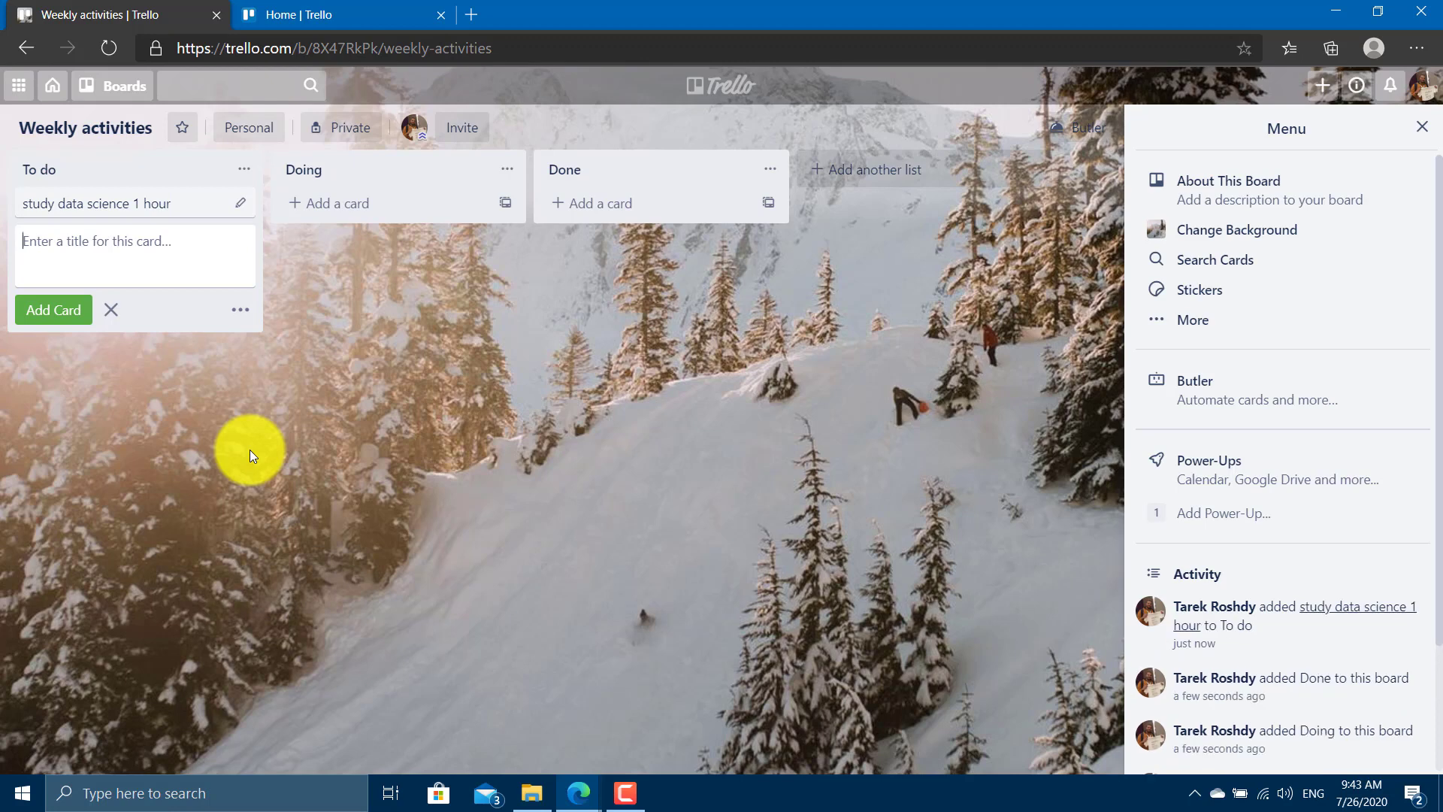
pyautogui.write('Read 50 pages in software testing book')
pyautogui.press('Return')
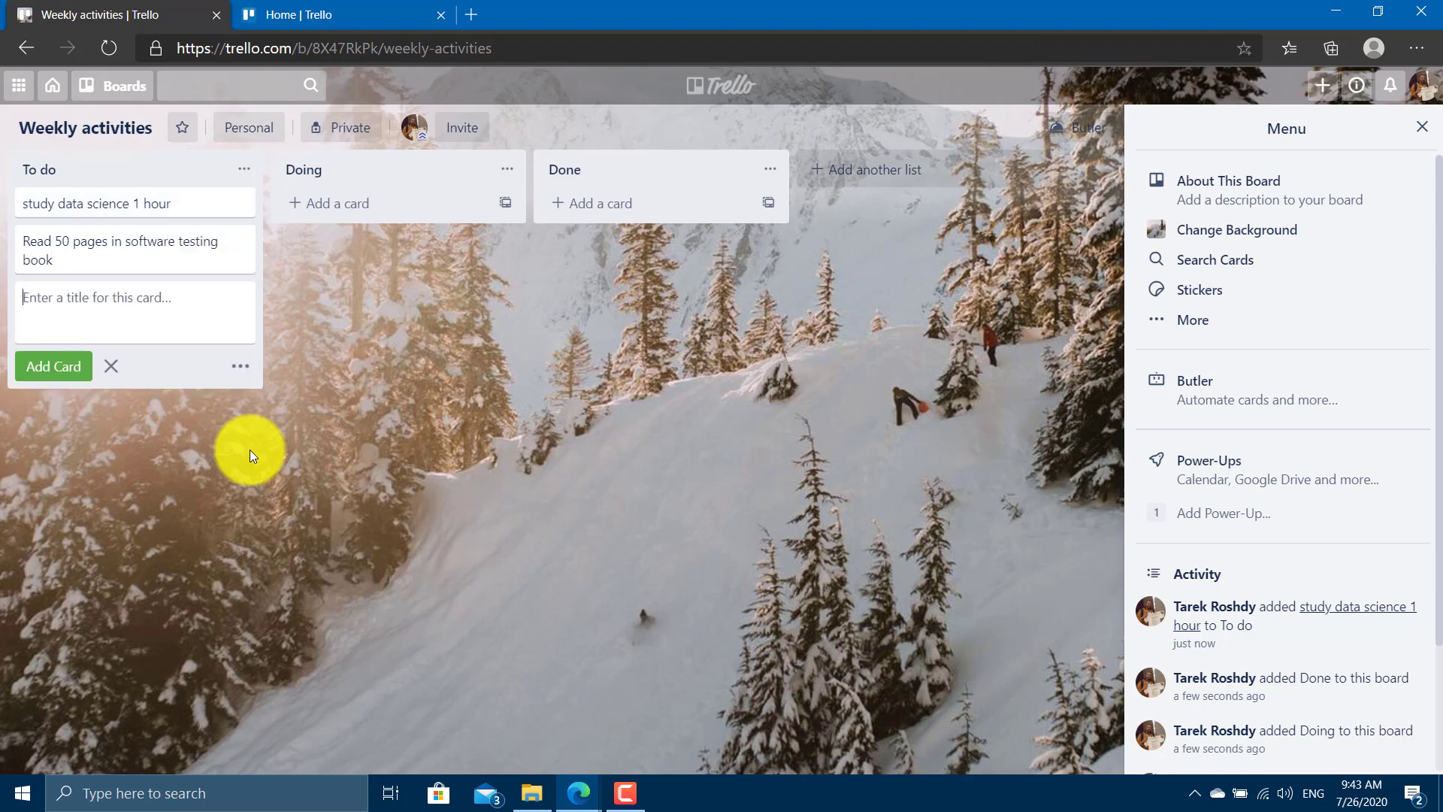
pyautogui.write('Eat he')
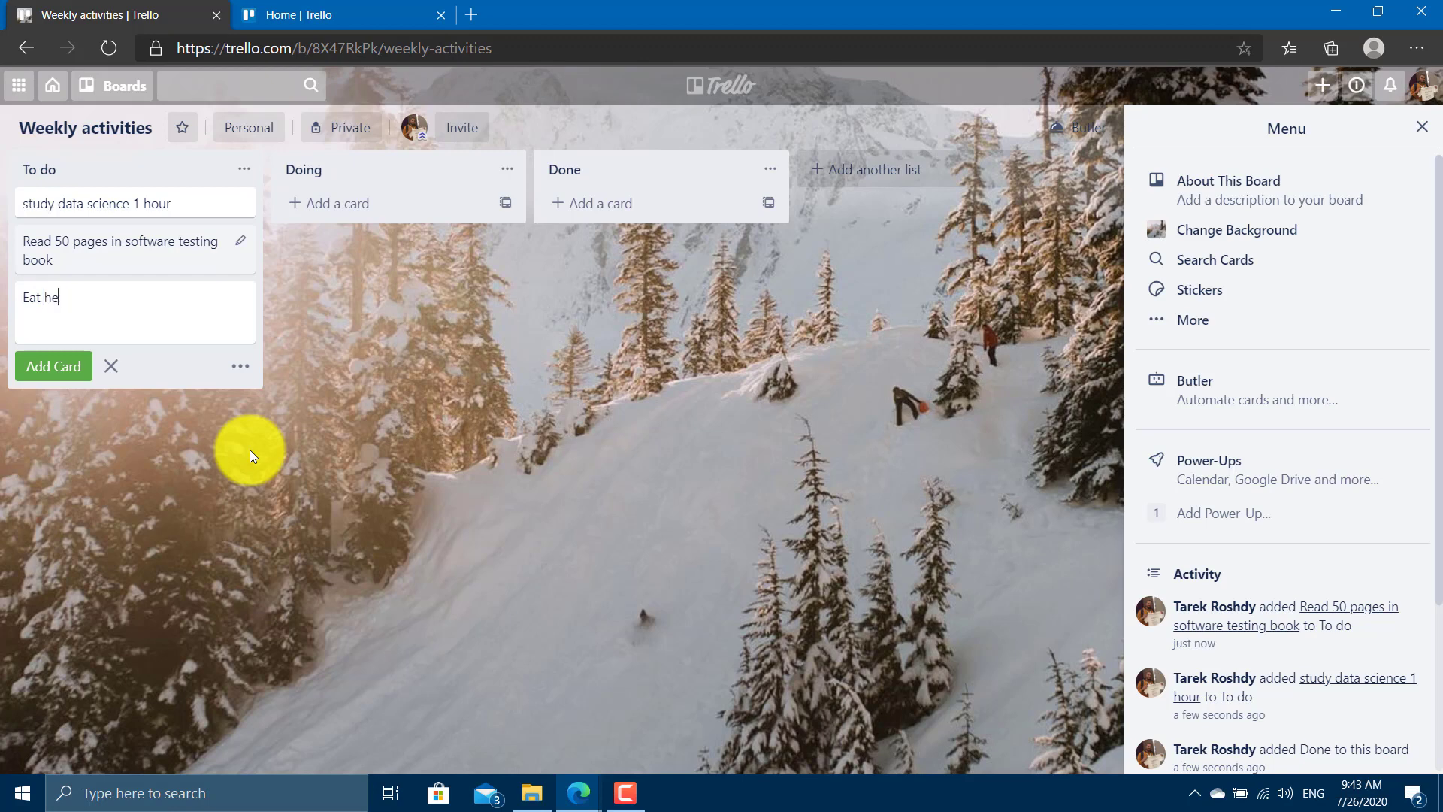
pyautogui.write('alth')
pyautogui.press('BackSpace')
pyautogui.press('BackSpace')
pyautogui.write('food')
pyautogui.press('Return')
# Add To do cards 'Drink 2asab', 'Play fifa', 'Play call of duty', 'Record weekly crash course'.
pyautogui.write('Drink ')
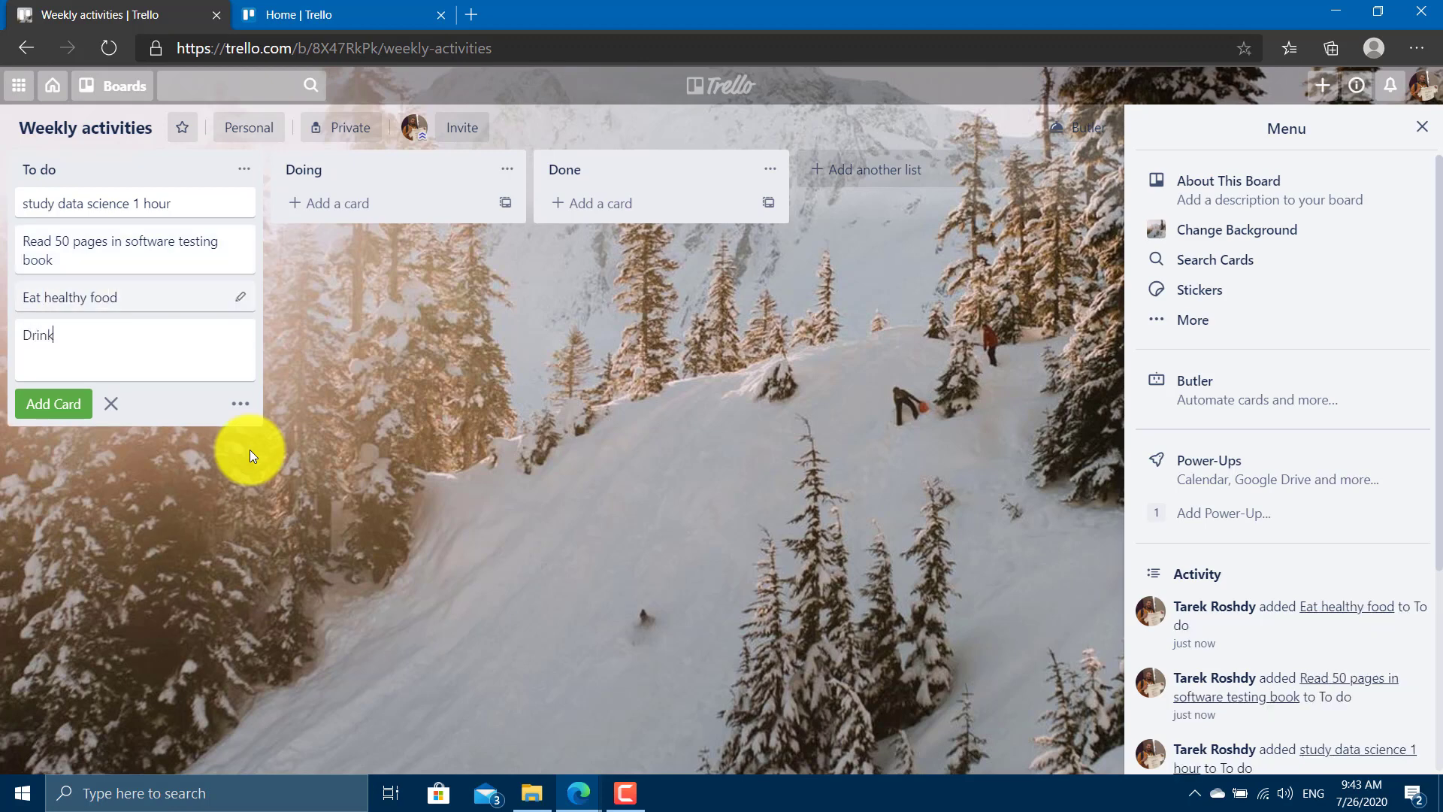
pyautogui.write('2asab')
pyautogui.press('Return')
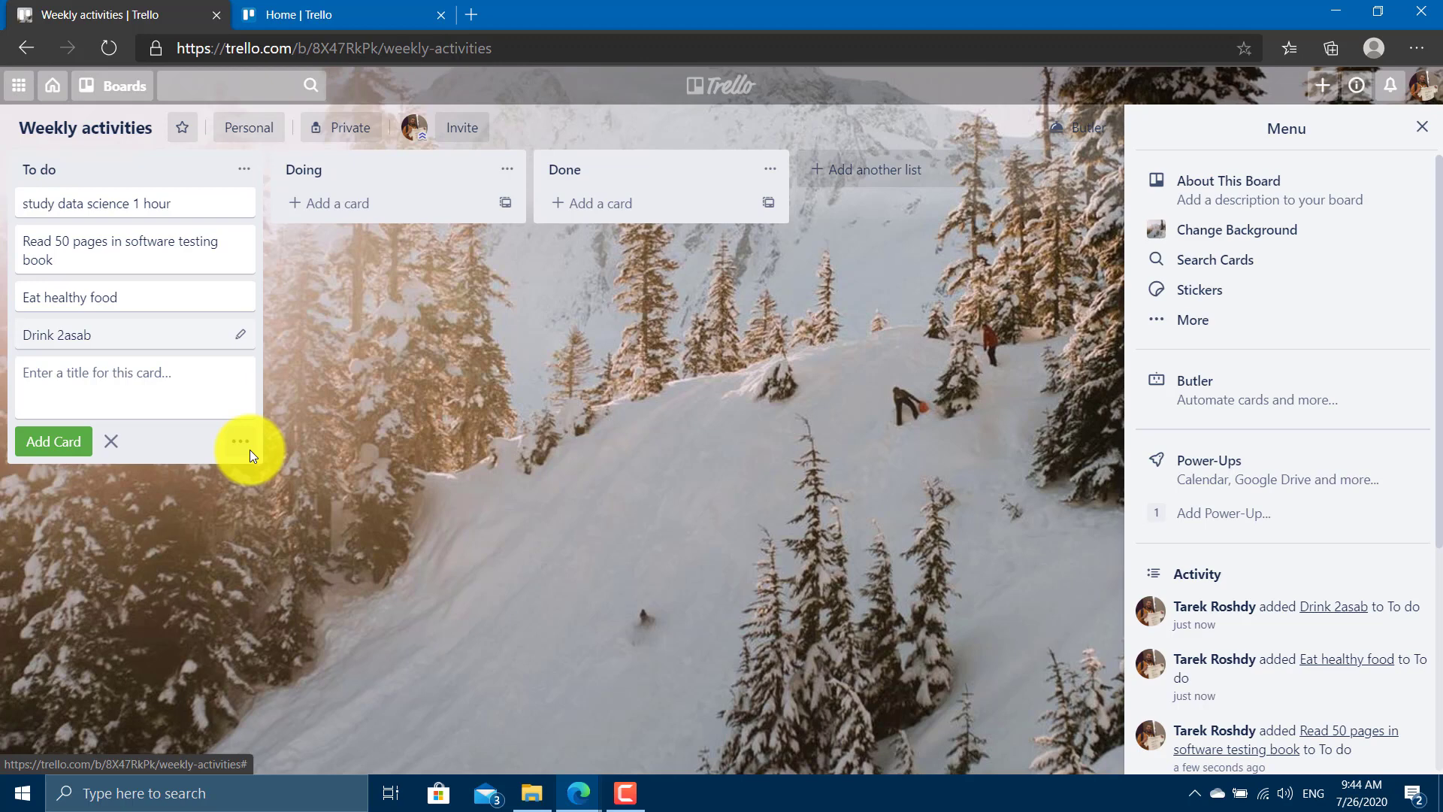
pyautogui.write('Play fifa')
pyautogui.press('Return')
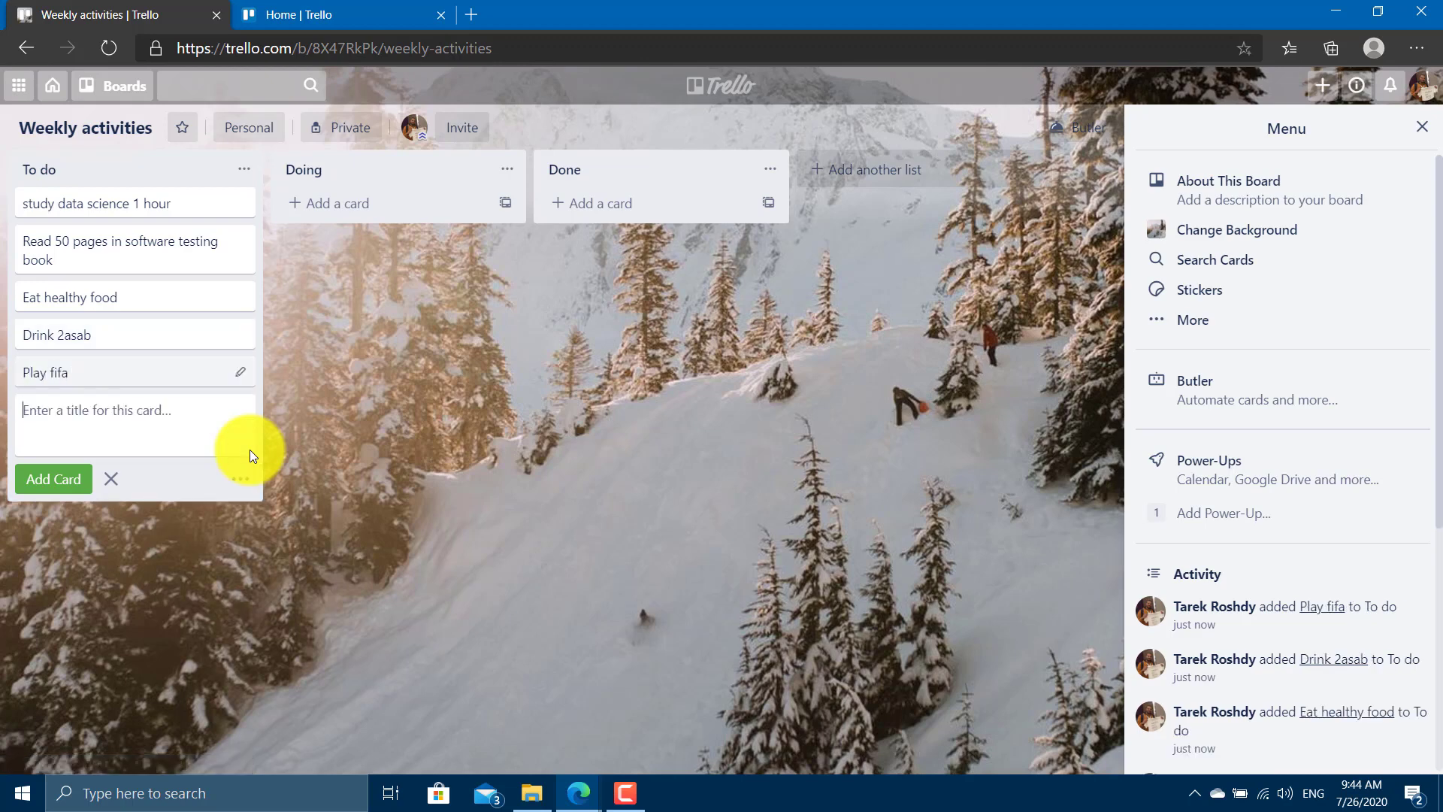
pyautogui.write('Play call of duty')
pyautogui.press('Return')
pyautogui.write('Record w')
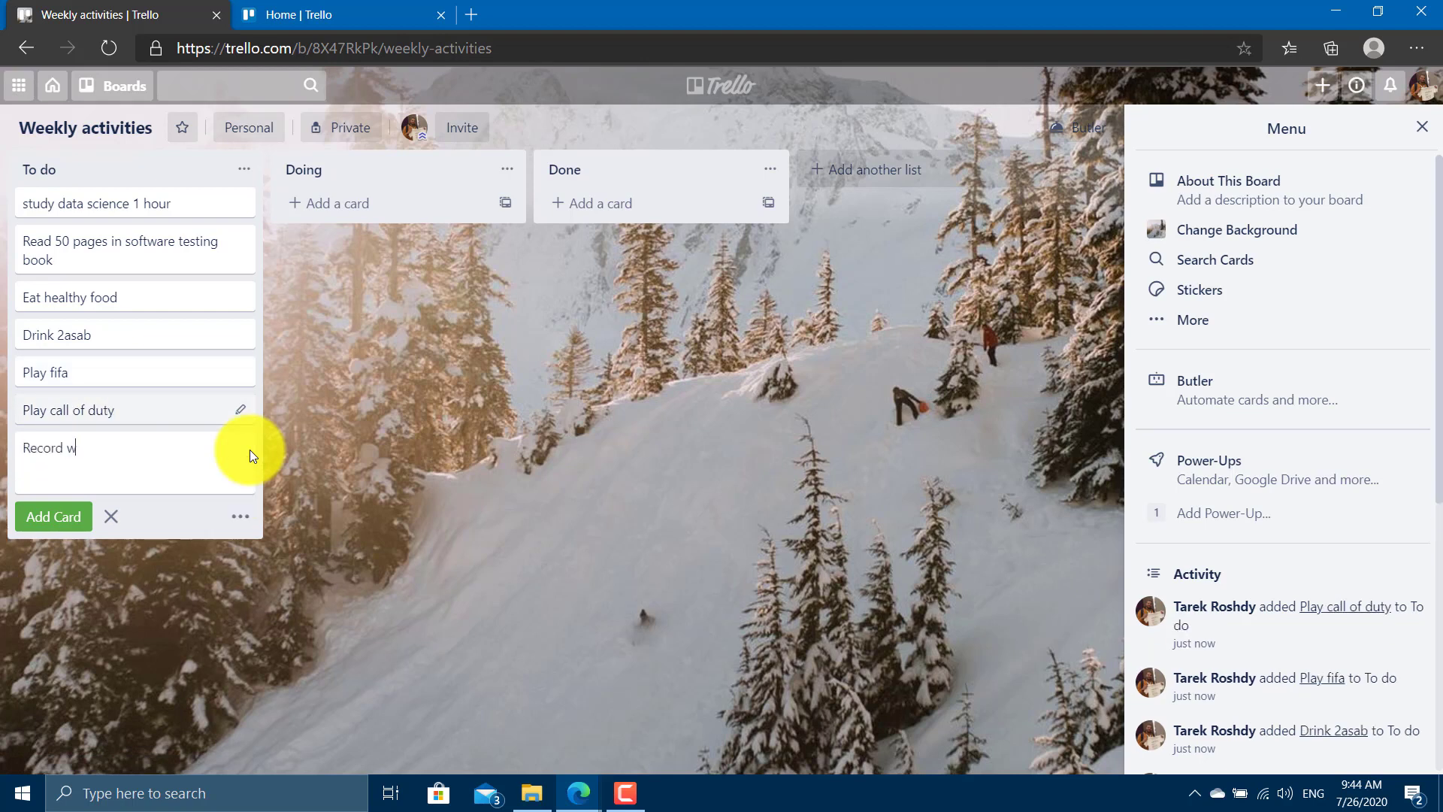
pyautogui.write('eekly crash course')
pyautogui.press('Return')
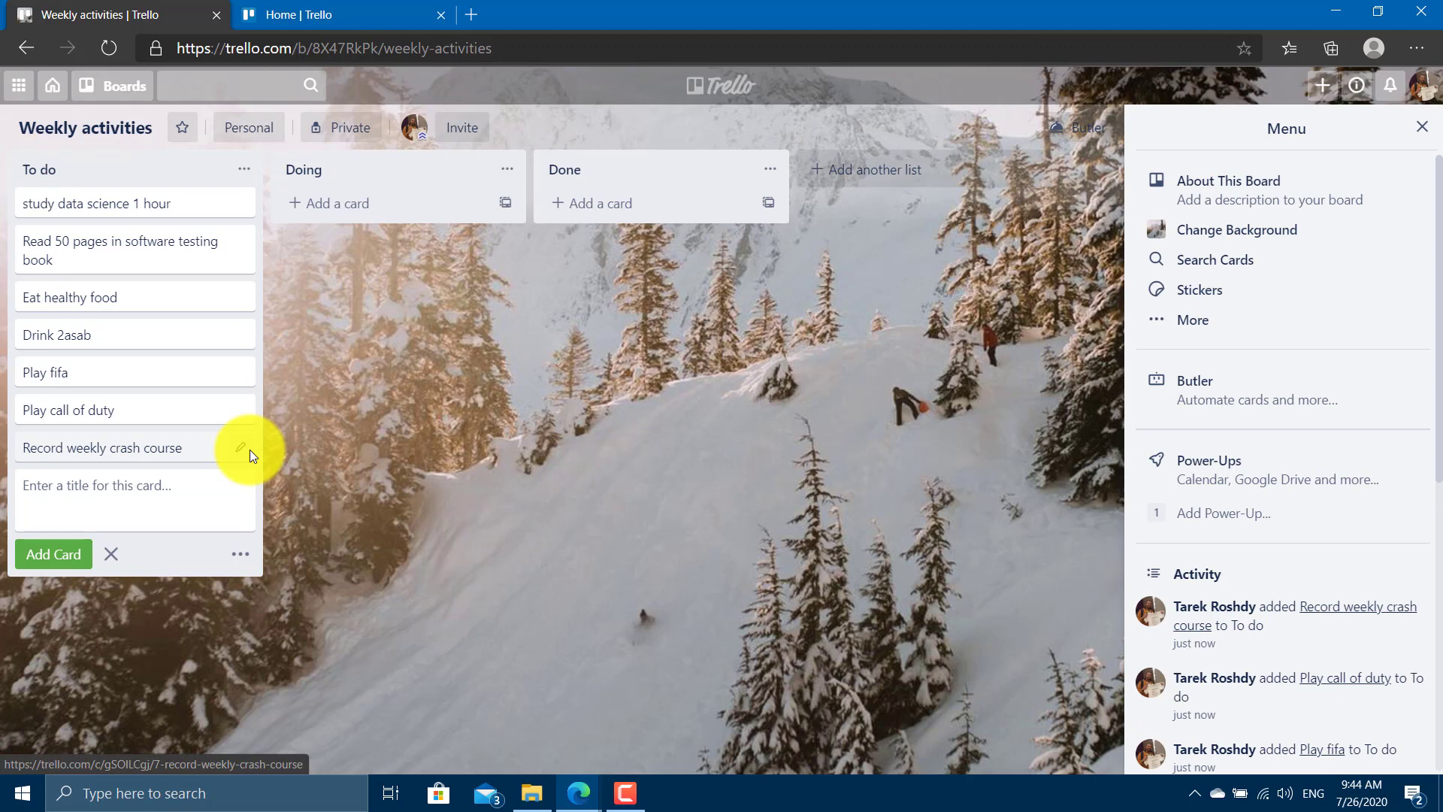
# Move the study data science 1 hour card to Doing, then Done, then back to the top of To do, and open it.
pyautogui.moveTo(96, 206); pyautogui.dragTo(285, 233)
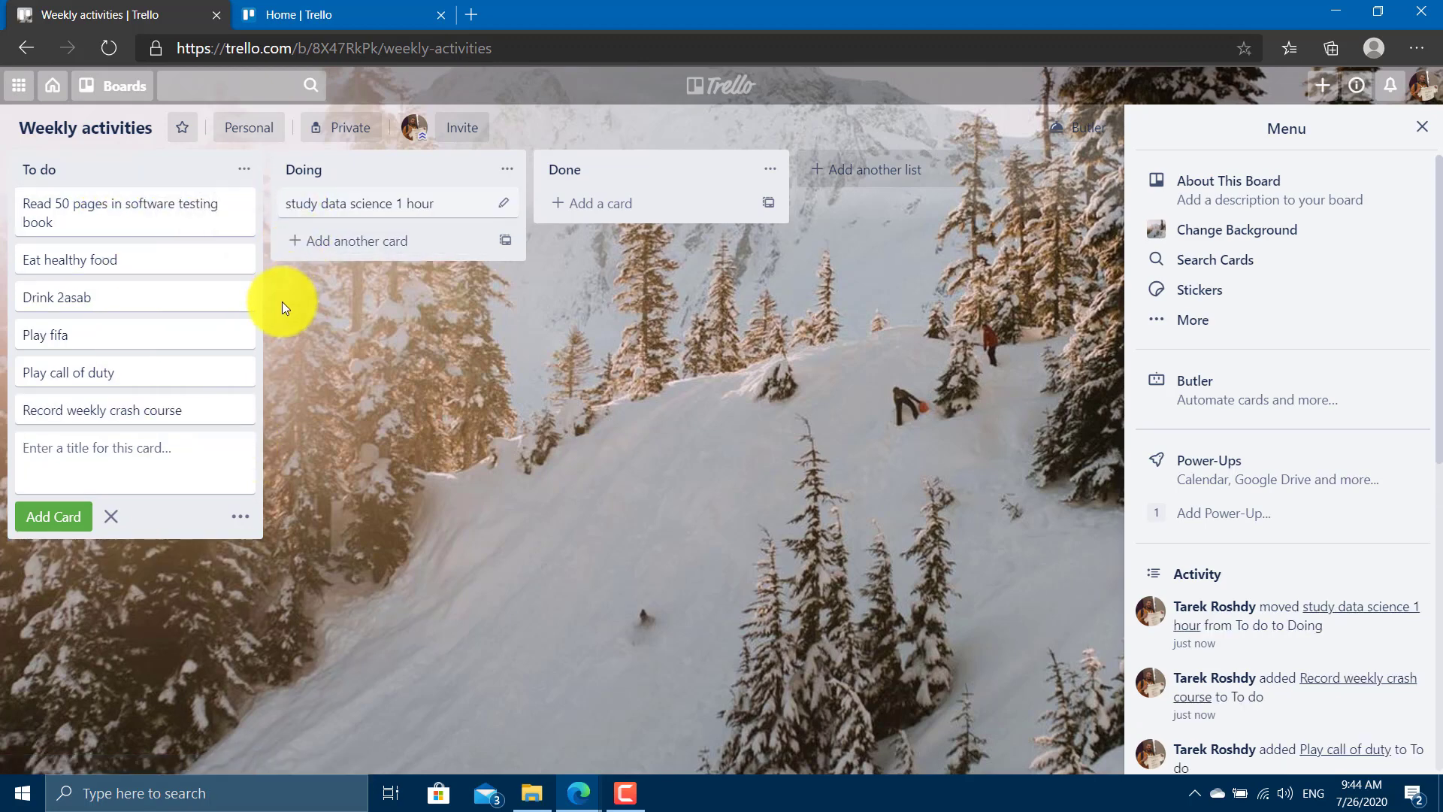
pyautogui.click(444, 447)
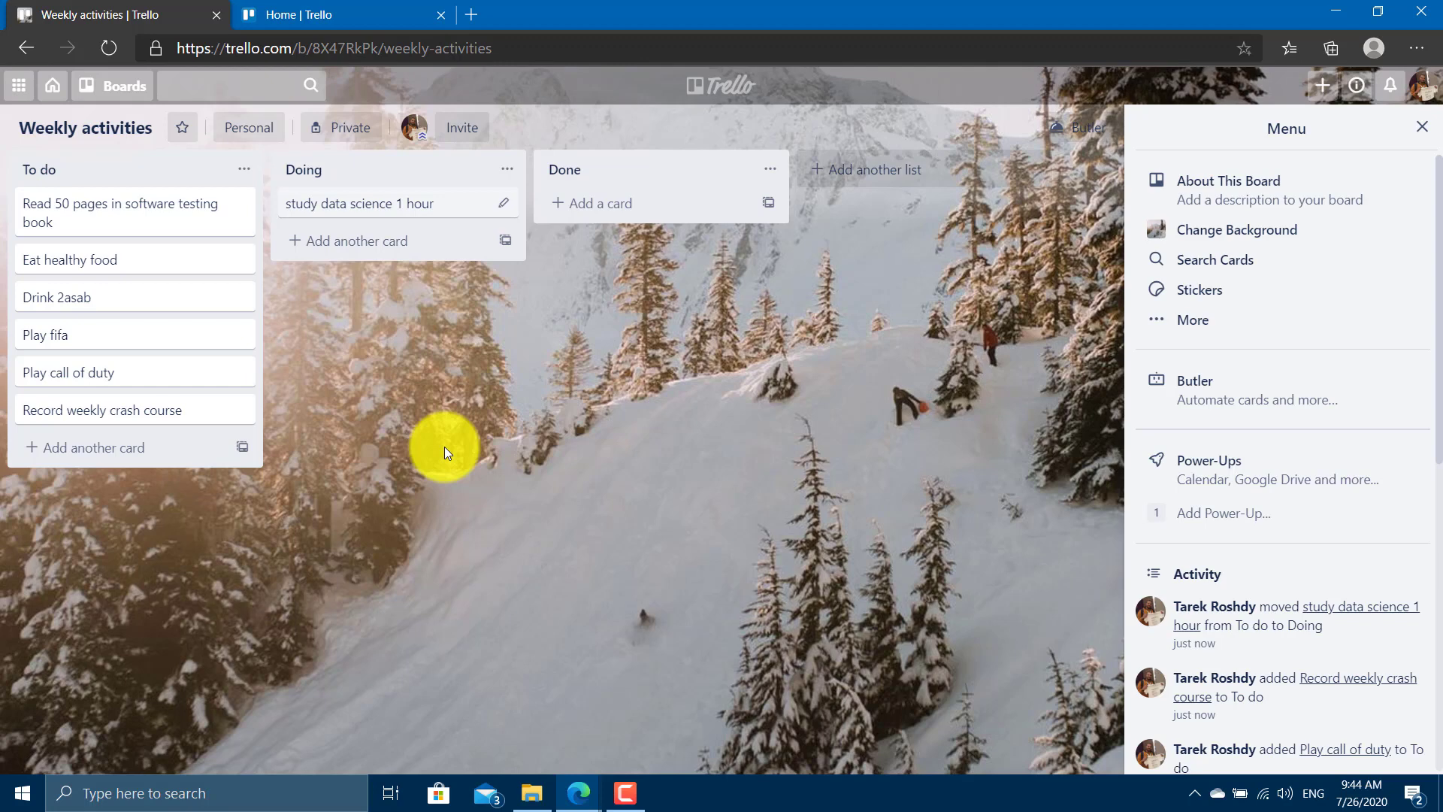
pyautogui.moveTo(309, 193); pyautogui.dragTo(572, 226)
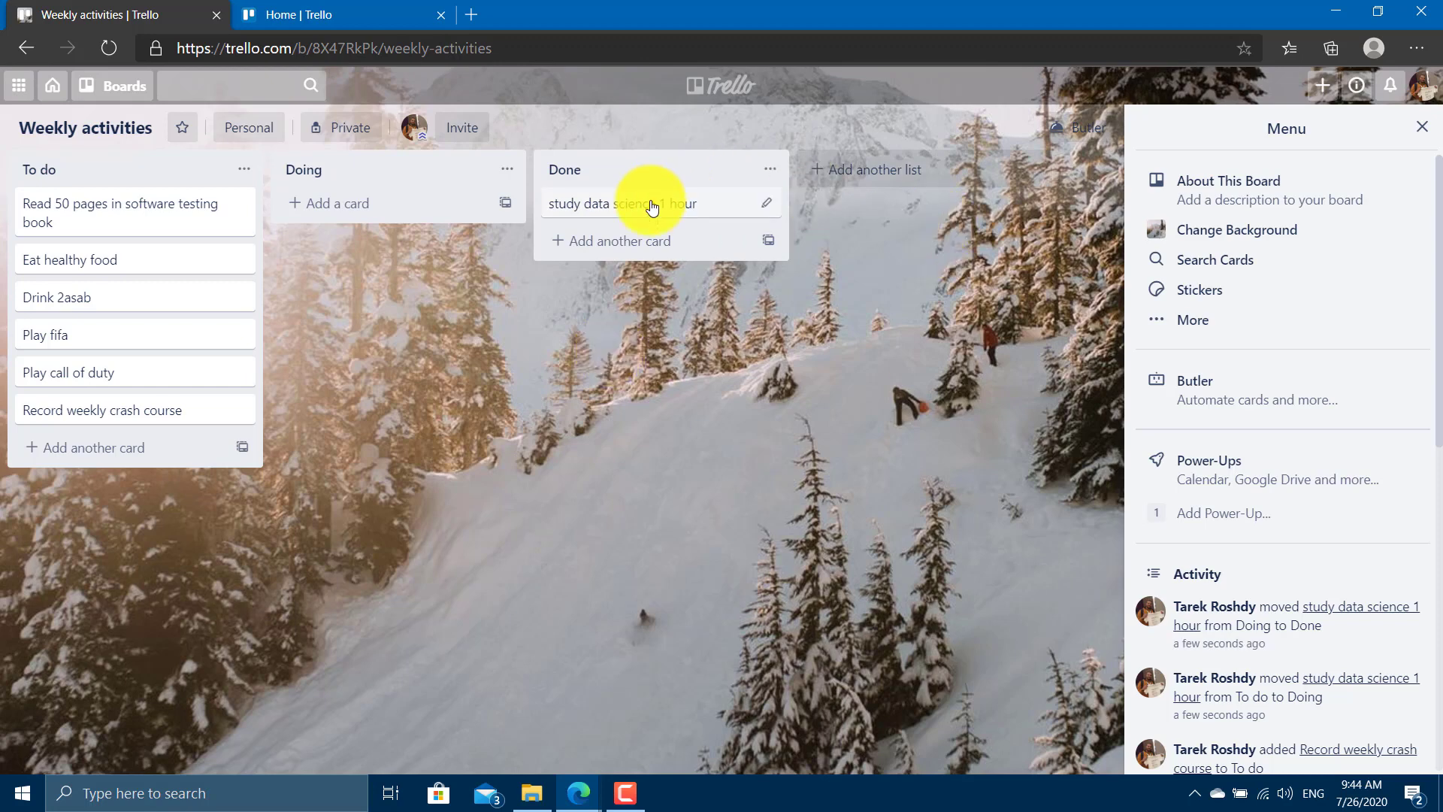
pyautogui.moveTo(647, 203); pyautogui.dragTo(153, 218)
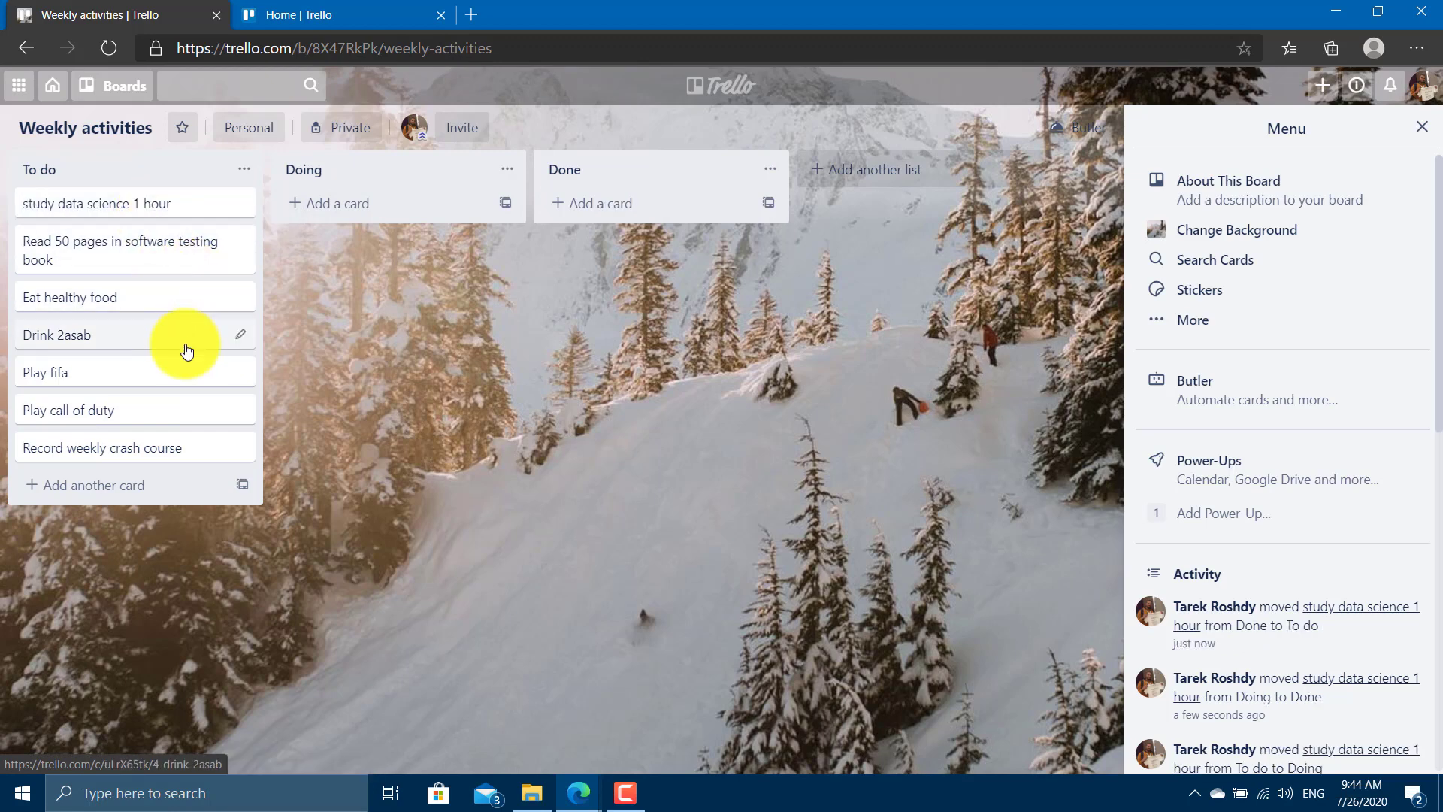
pyautogui.click(135, 204)
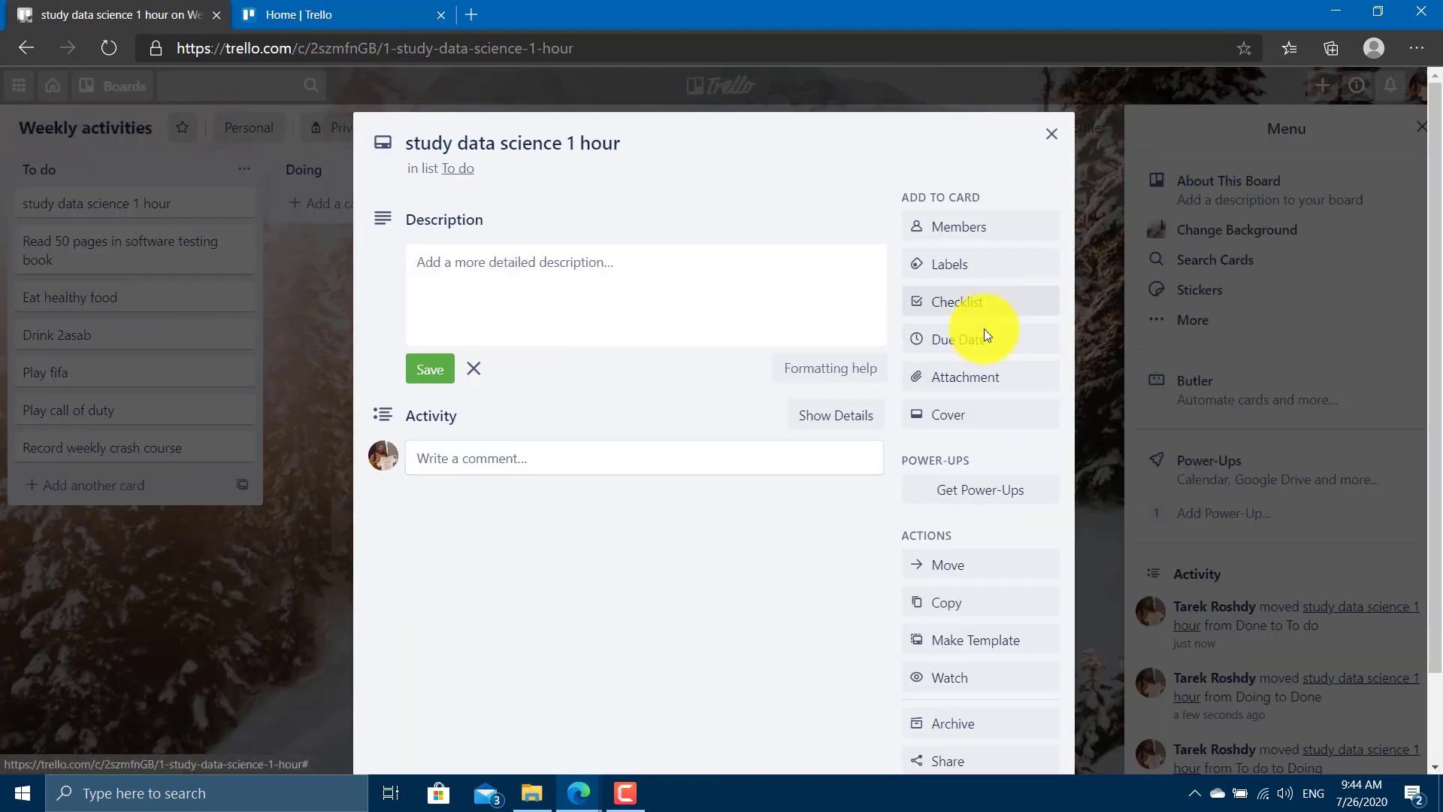
# Apply the red label to study data science 1 hour and name it 'urgent'.
pyautogui.click(982, 275)
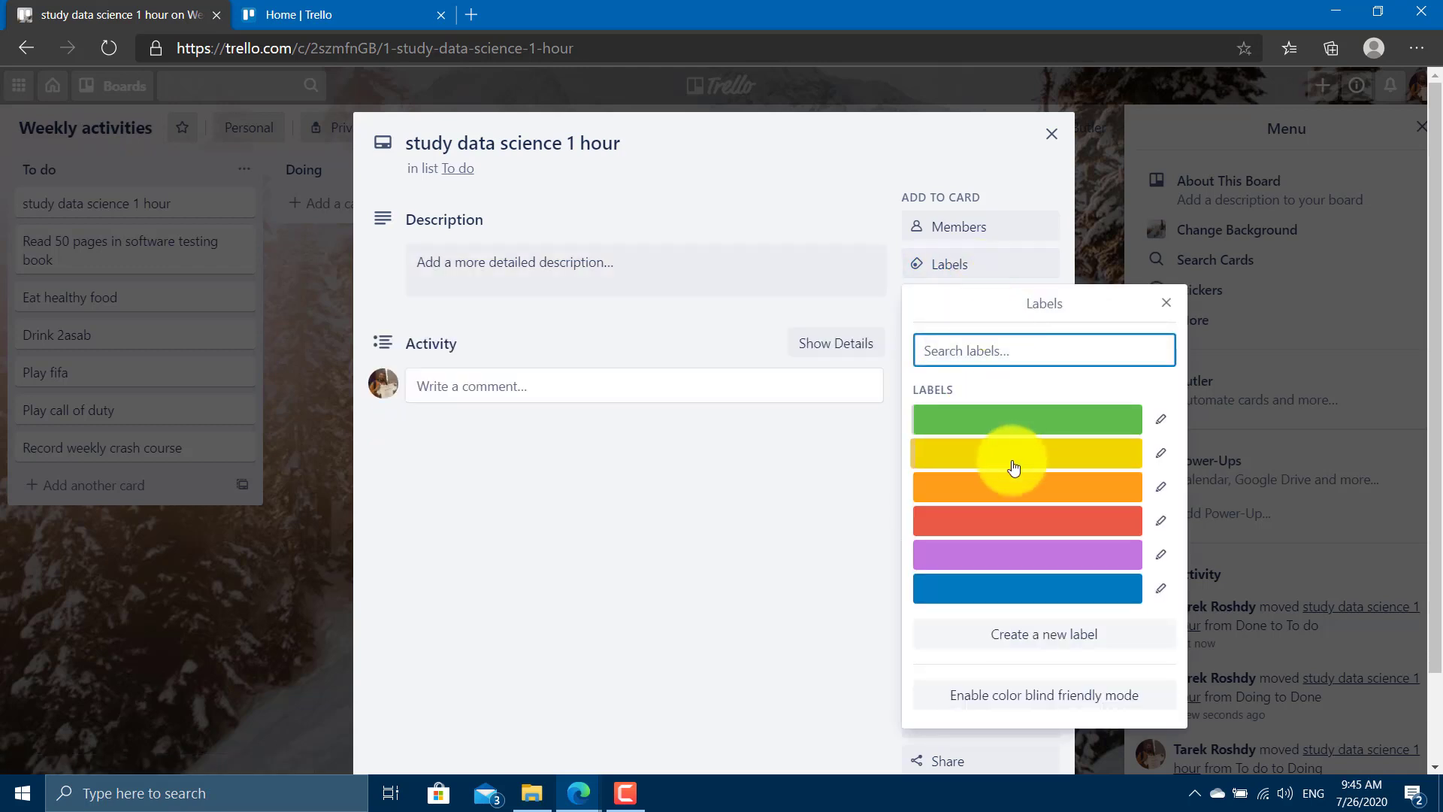
pyautogui.click(1016, 523)
pyautogui.click(1160, 520)
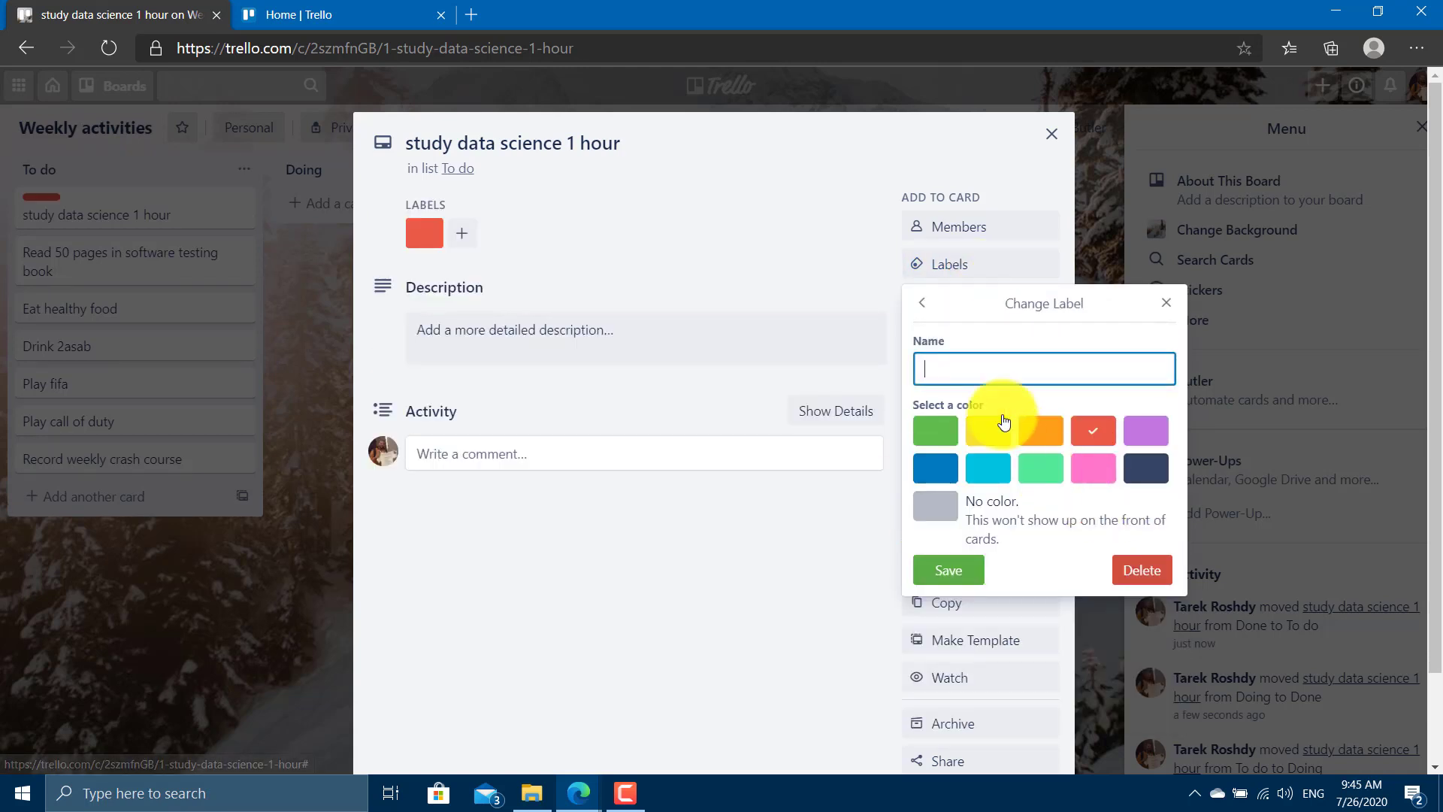
pyautogui.write('Urges')
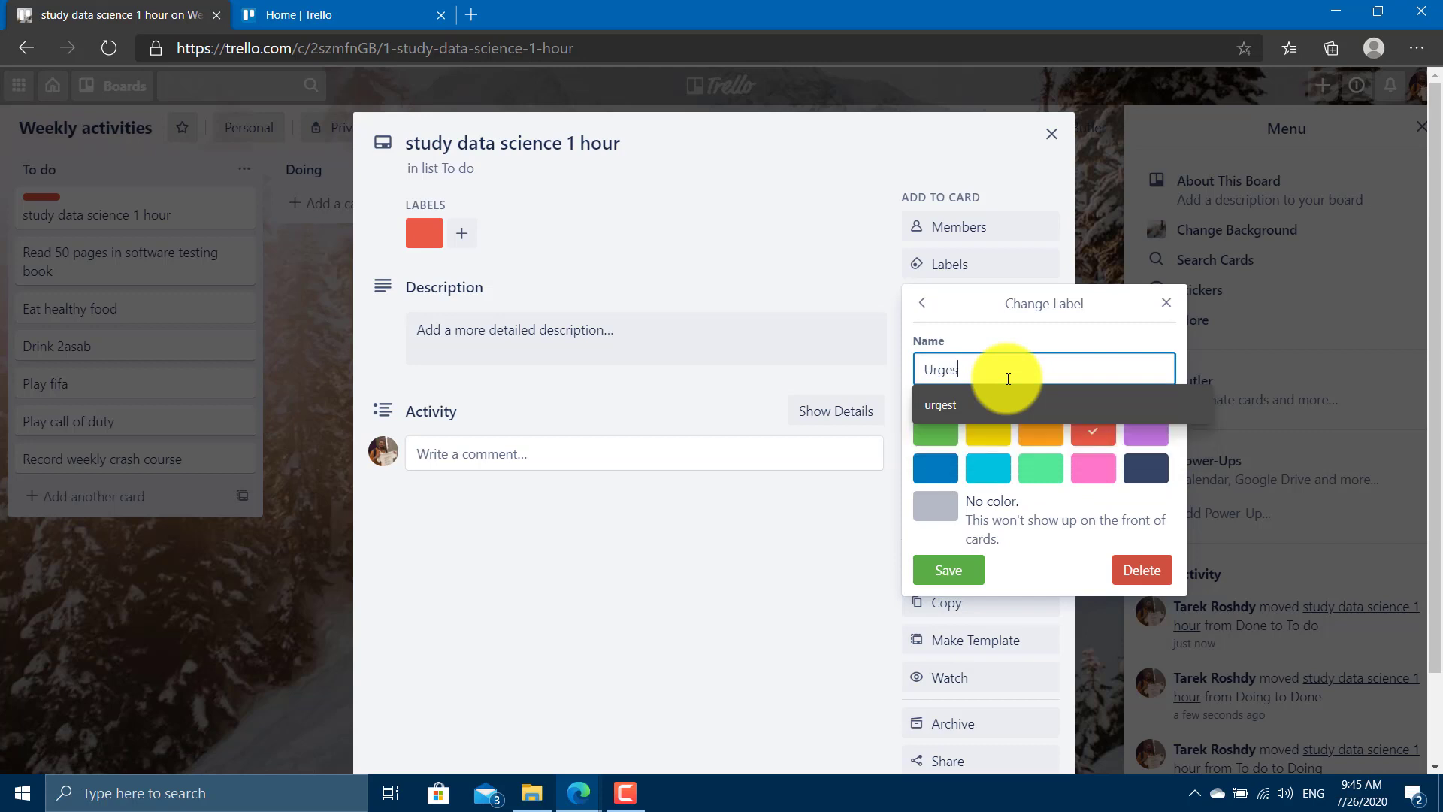
pyautogui.press('Down')
pyautogui.press('Down')
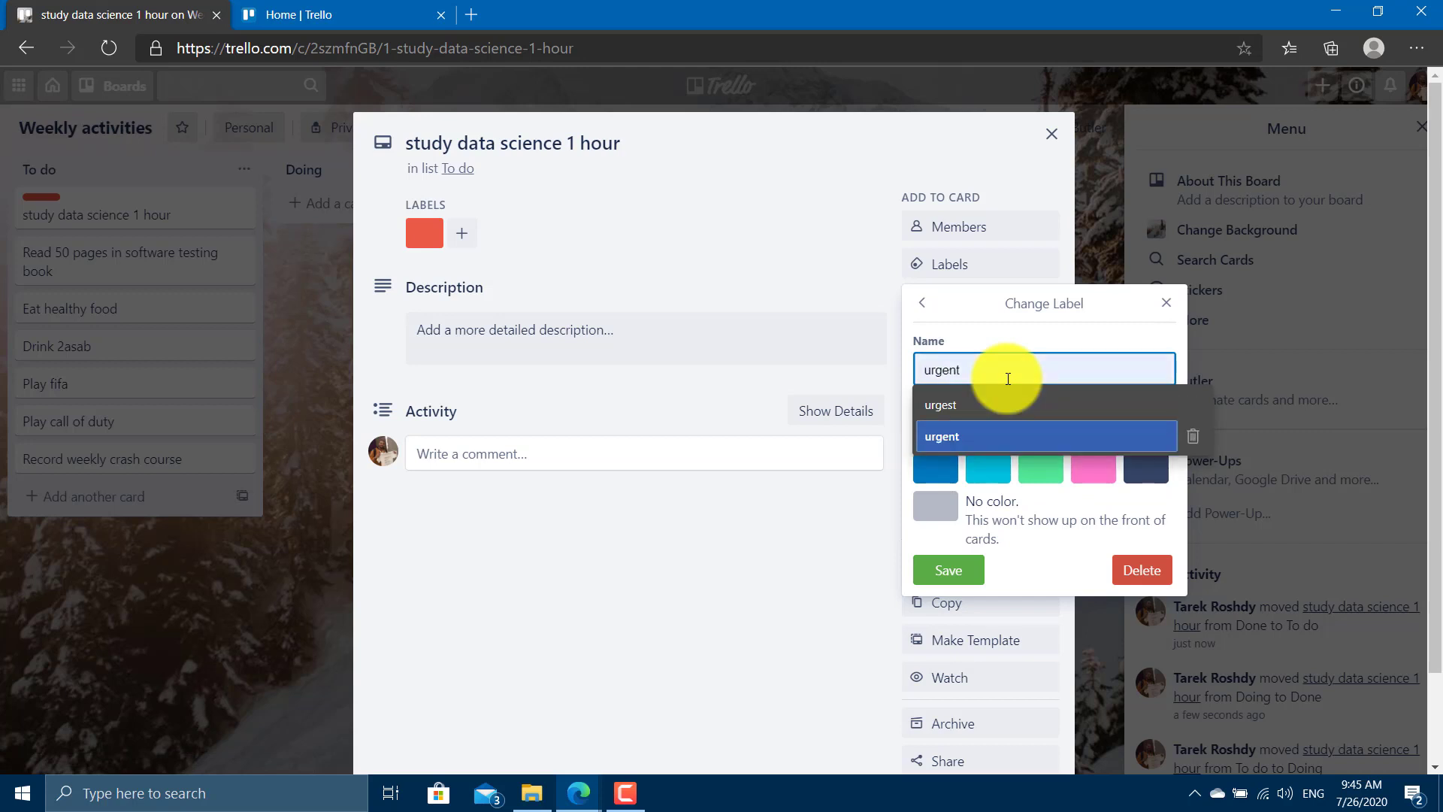
pyautogui.press('Return')
pyautogui.click(949, 569)
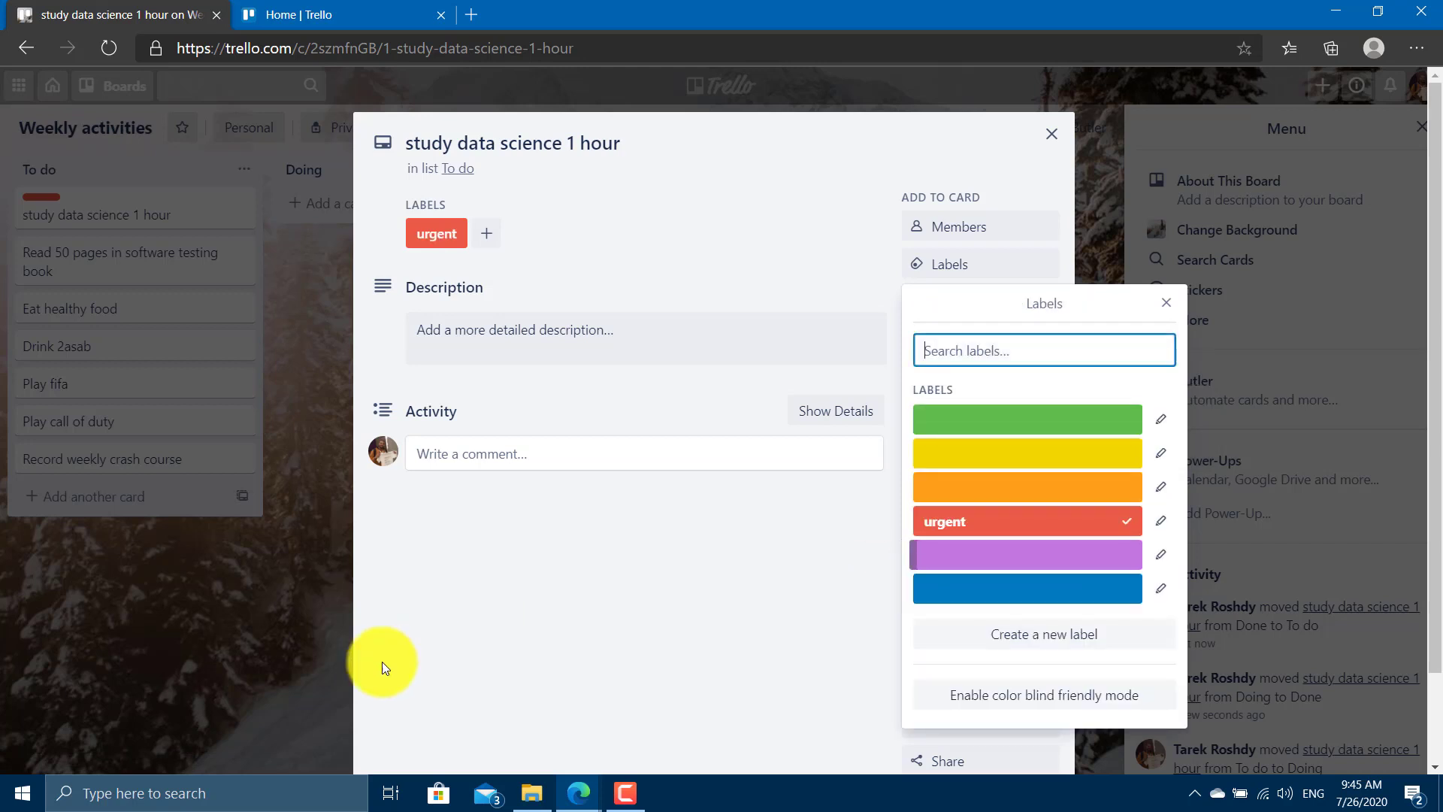
pyautogui.press('Escape')
pyautogui.click(276, 327)
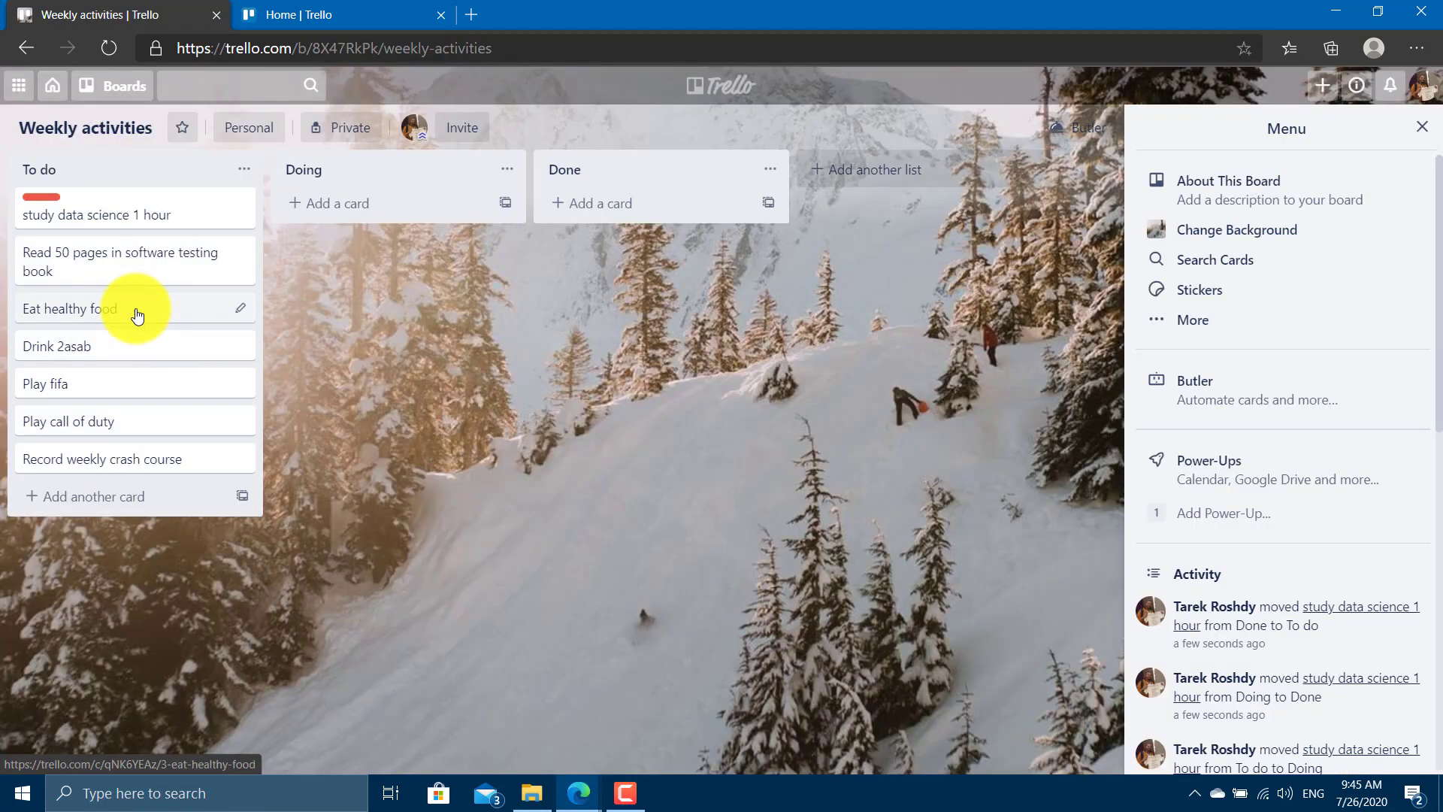
# Create a yellow 'Important' label on the Drink 2asab card.
pyautogui.click(137, 361)
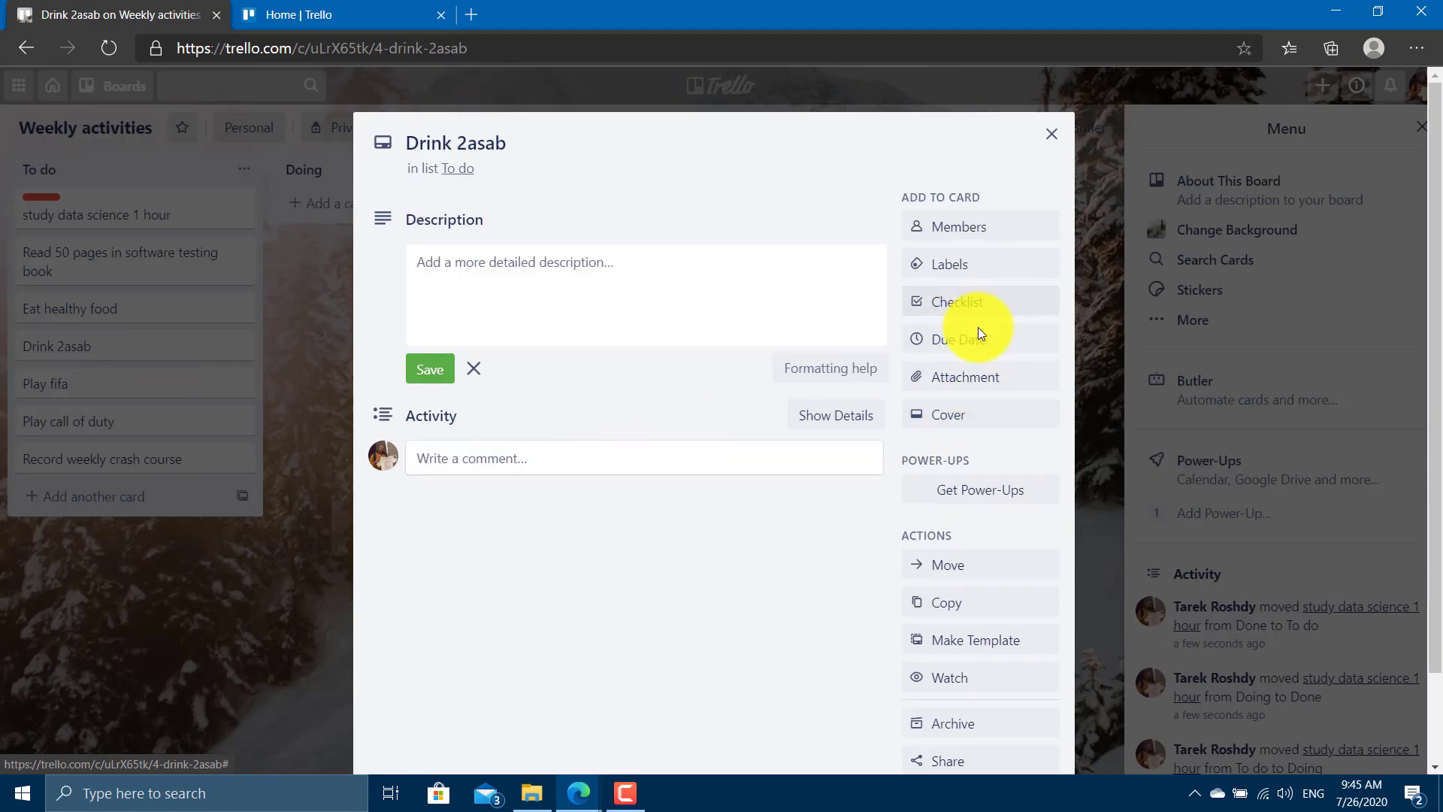
pyautogui.click(964, 264)
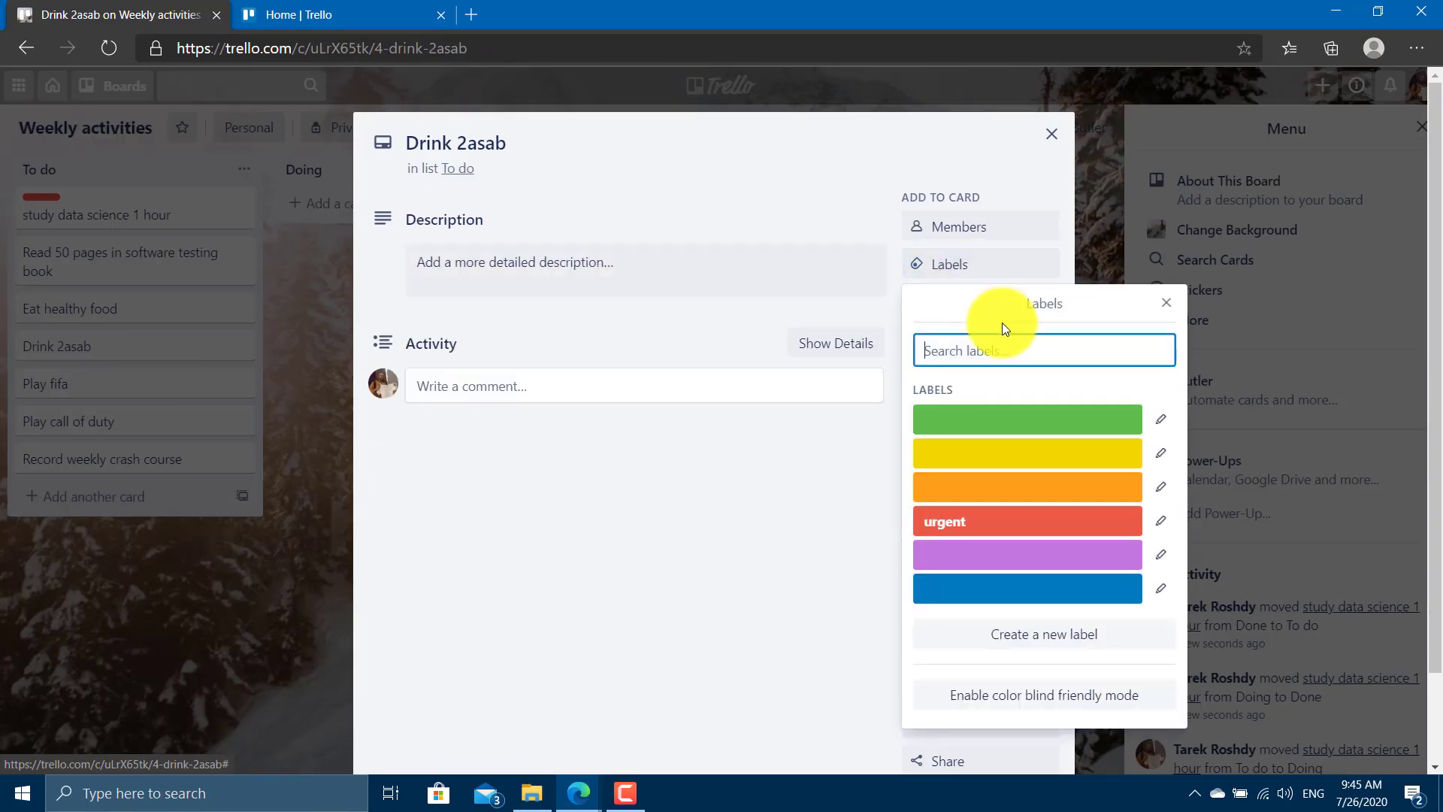
pyautogui.write('Imporn')
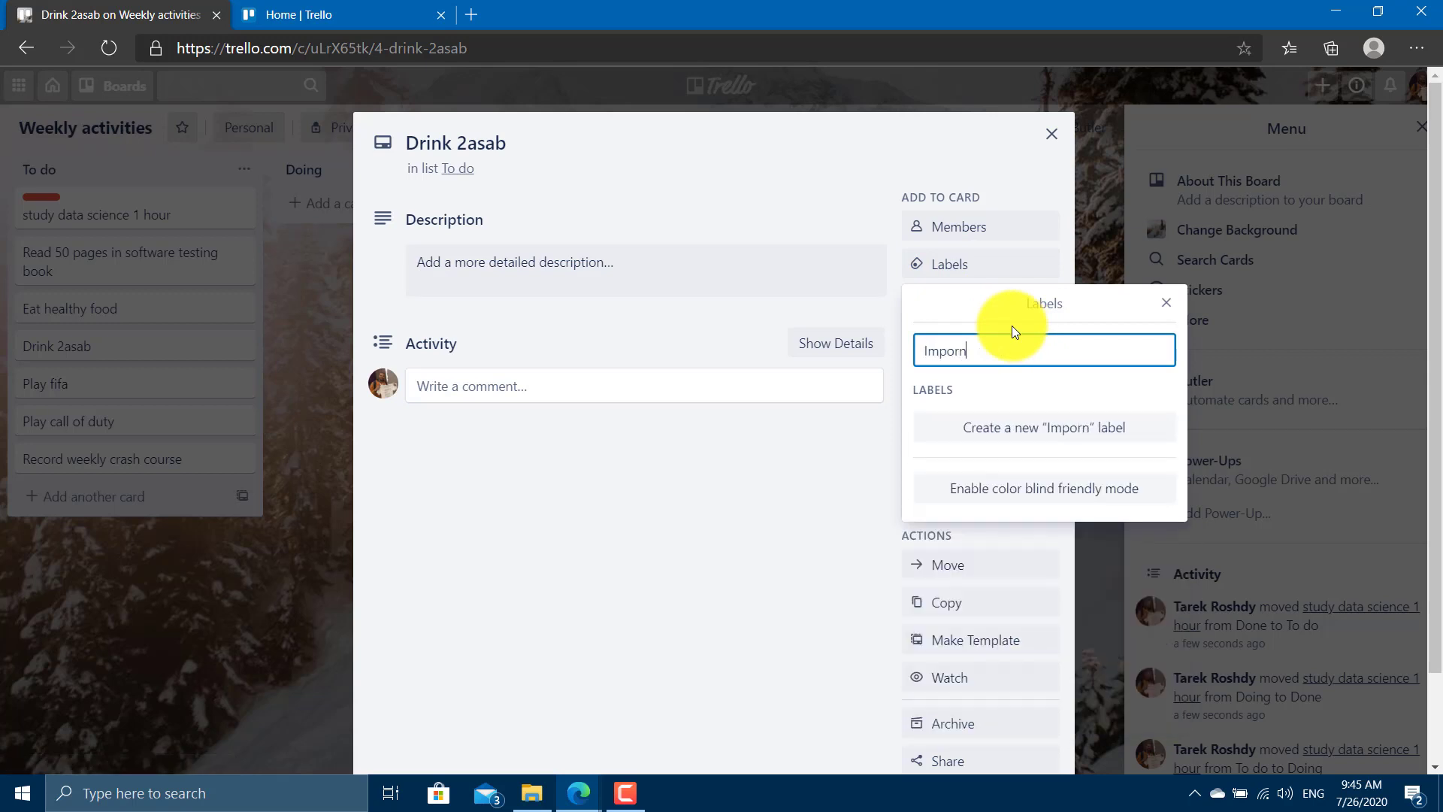
pyautogui.press('BackSpace')
pyautogui.write('tant')
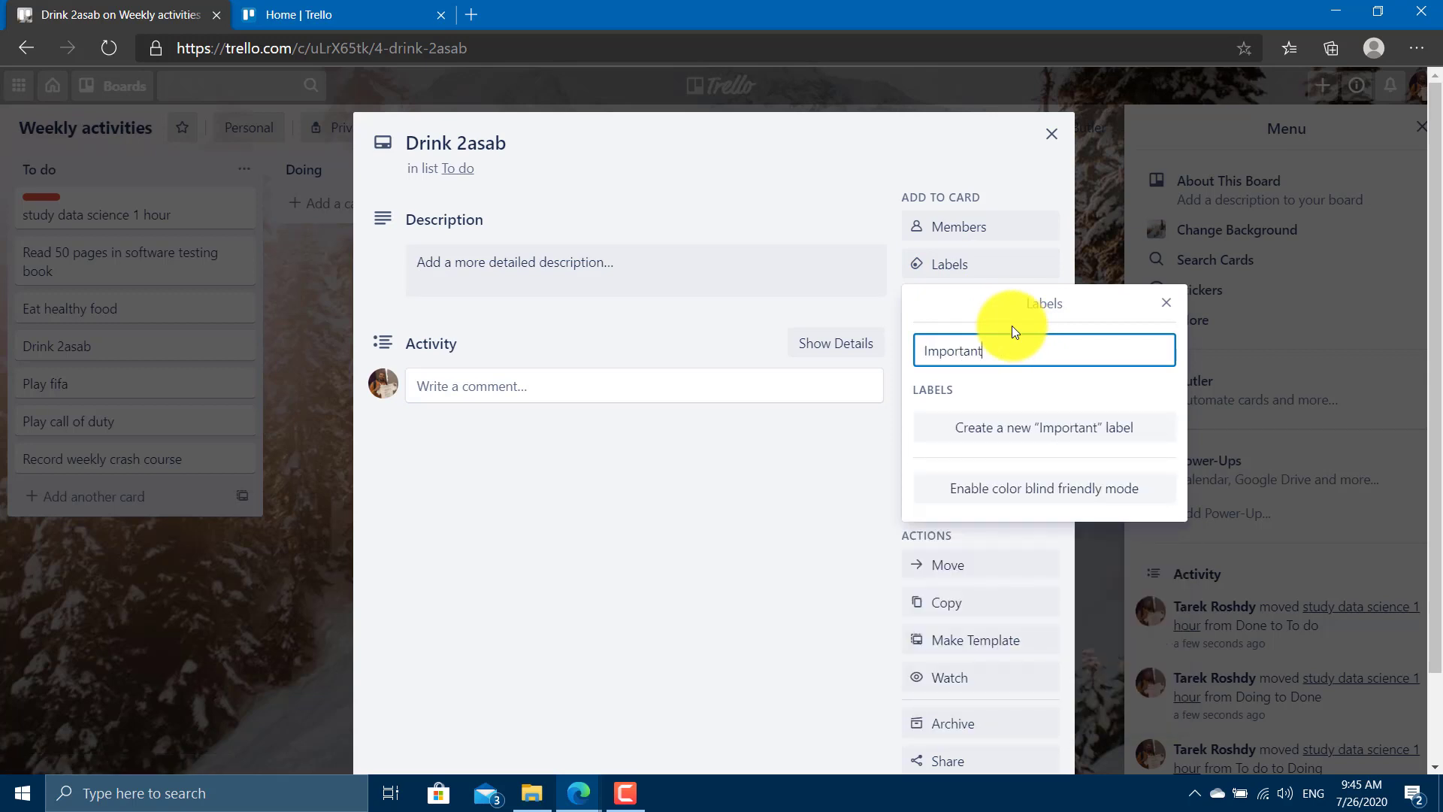
pyautogui.hotkey('ctrl', 'a')
pyautogui.click(1053, 422)
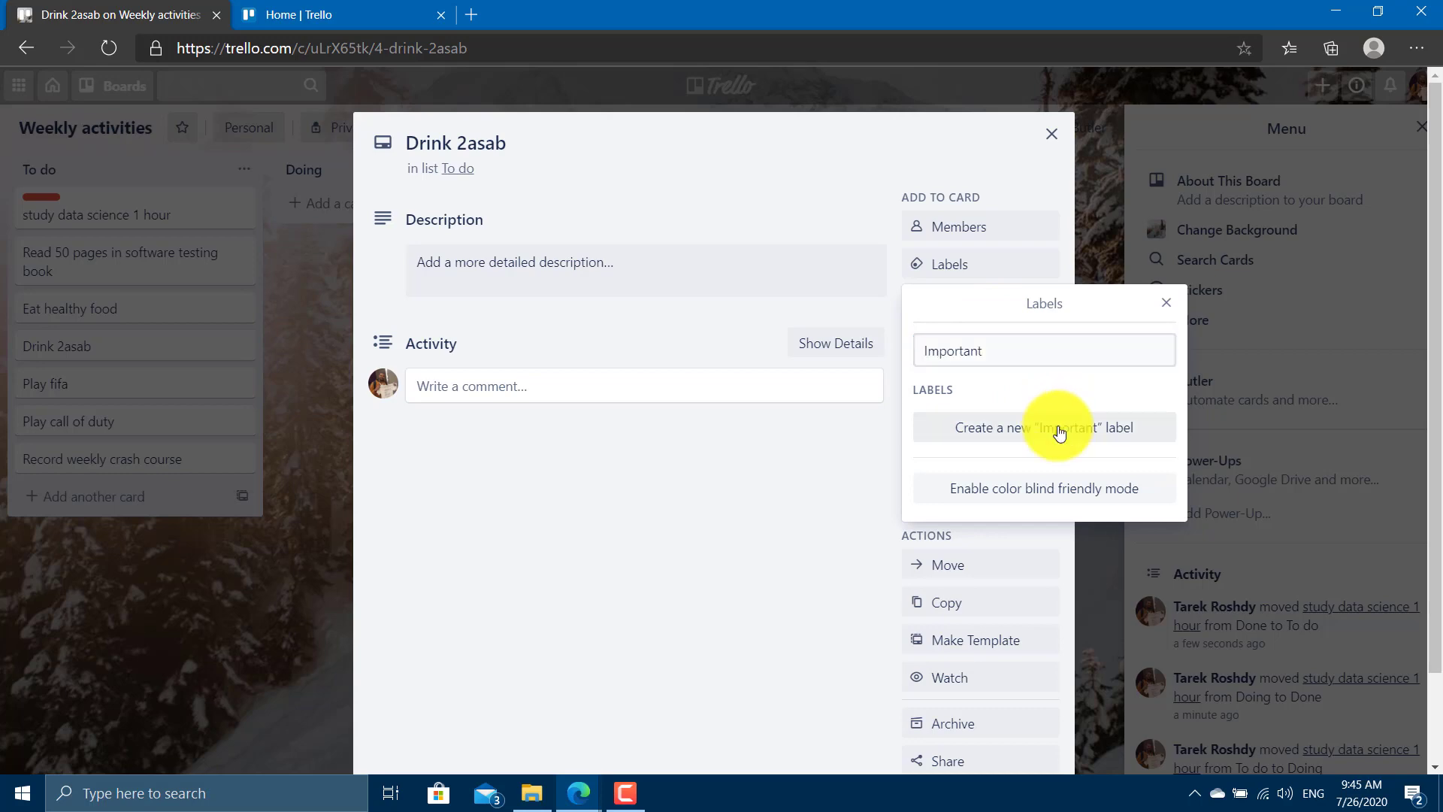
pyautogui.click(989, 430)
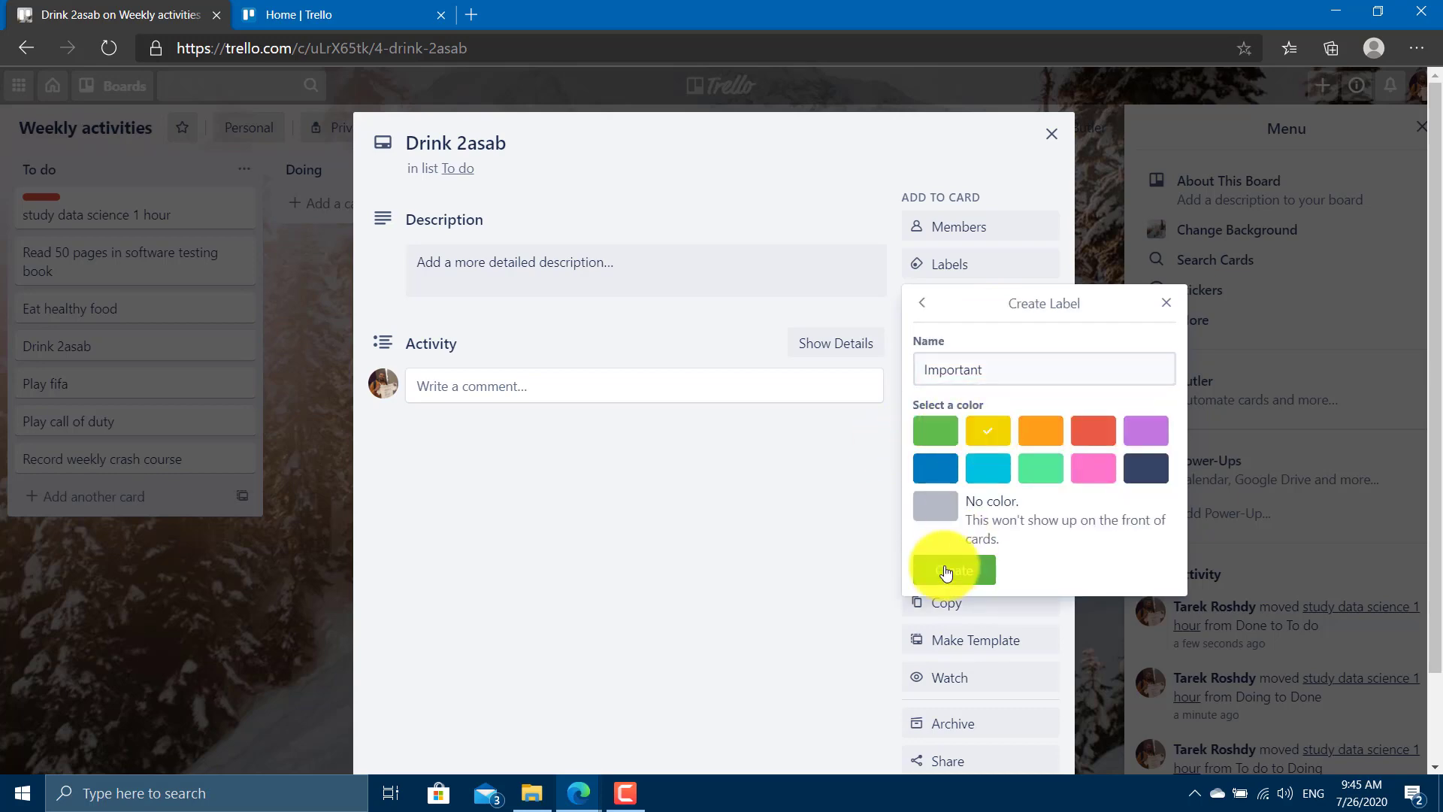
pyautogui.click(977, 569)
pyautogui.click(182, 643)
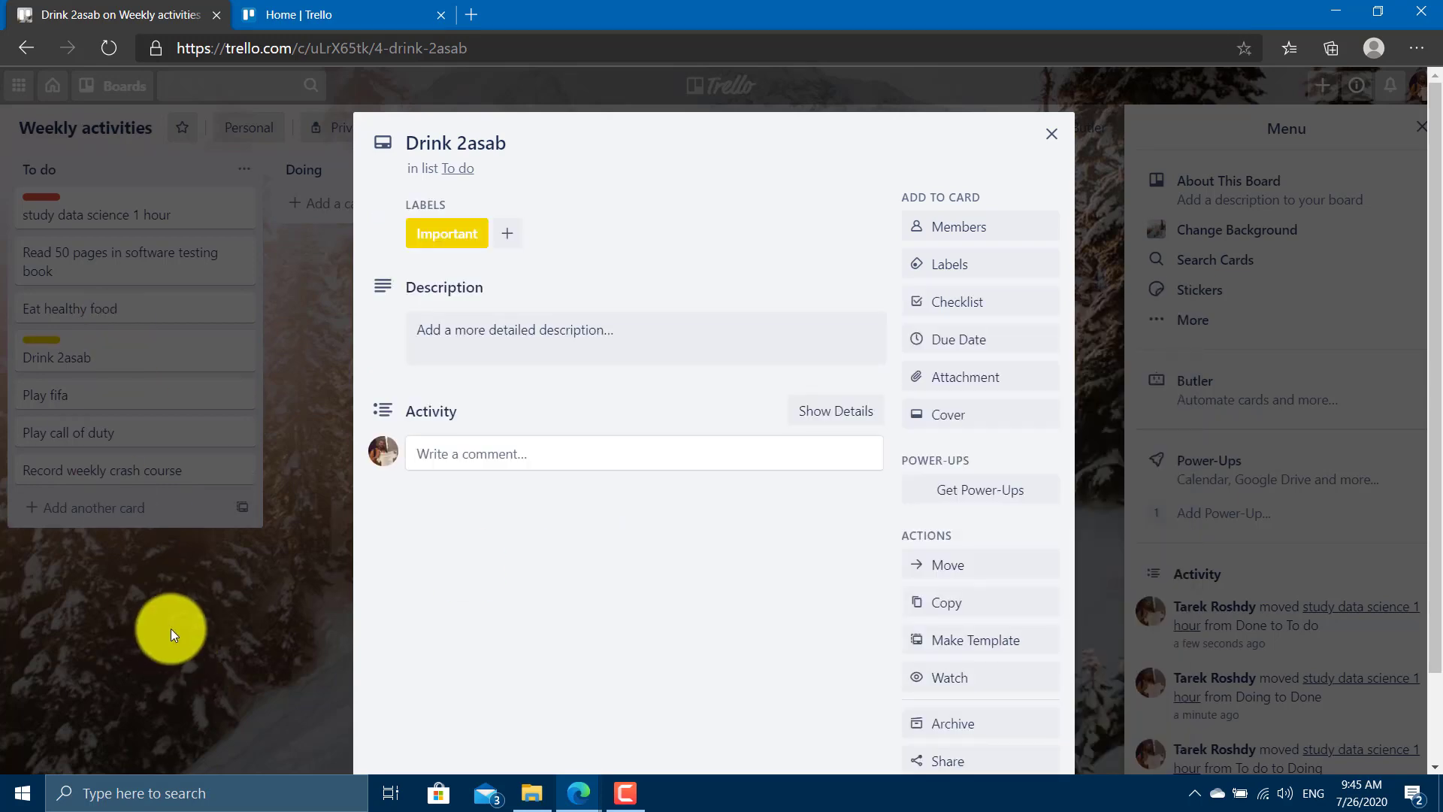
pyautogui.click(170, 629)
# Create a 'Fun' label on Play fifa and make it green.
pyautogui.click(101, 406)
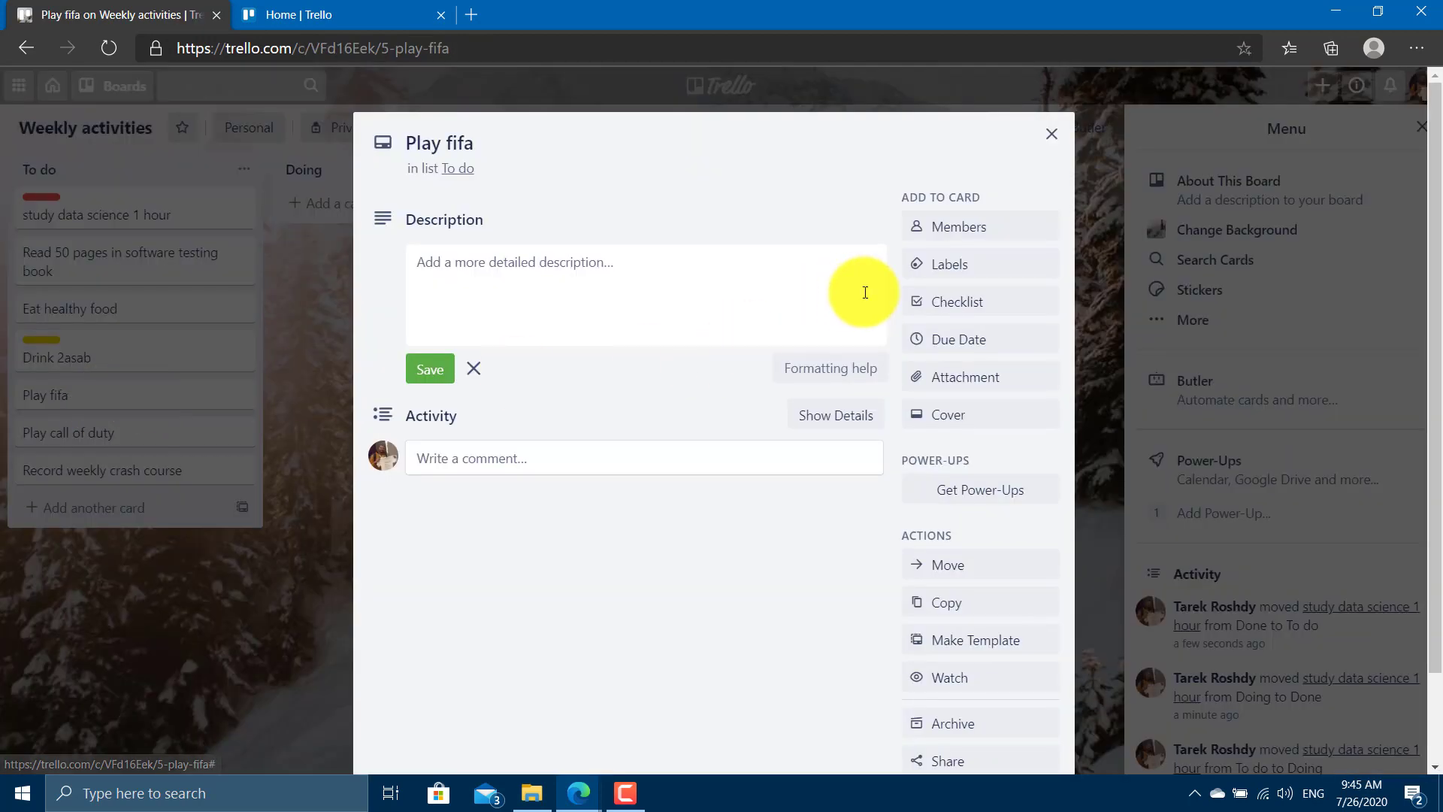
pyautogui.click(965, 274)
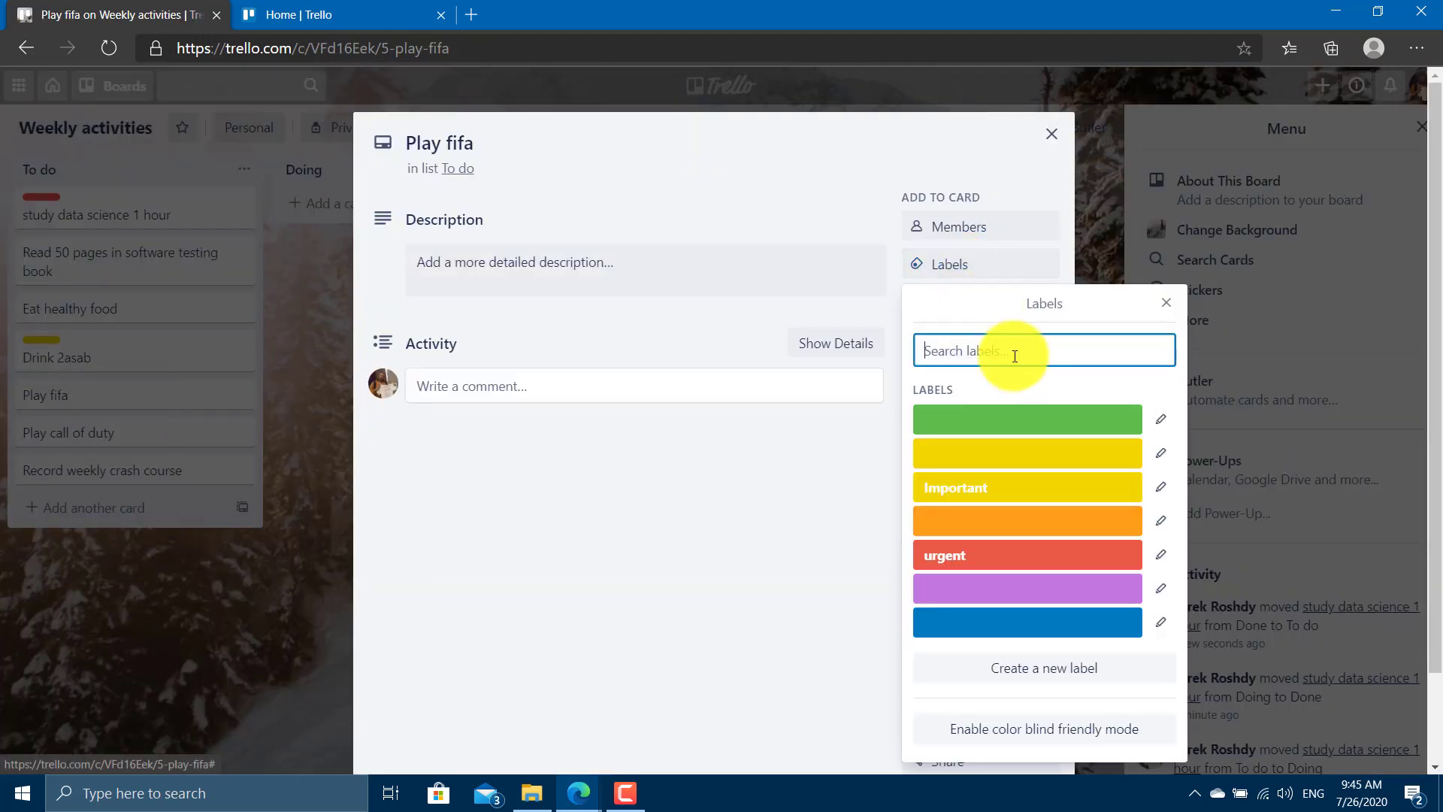
pyautogui.write('Fun')
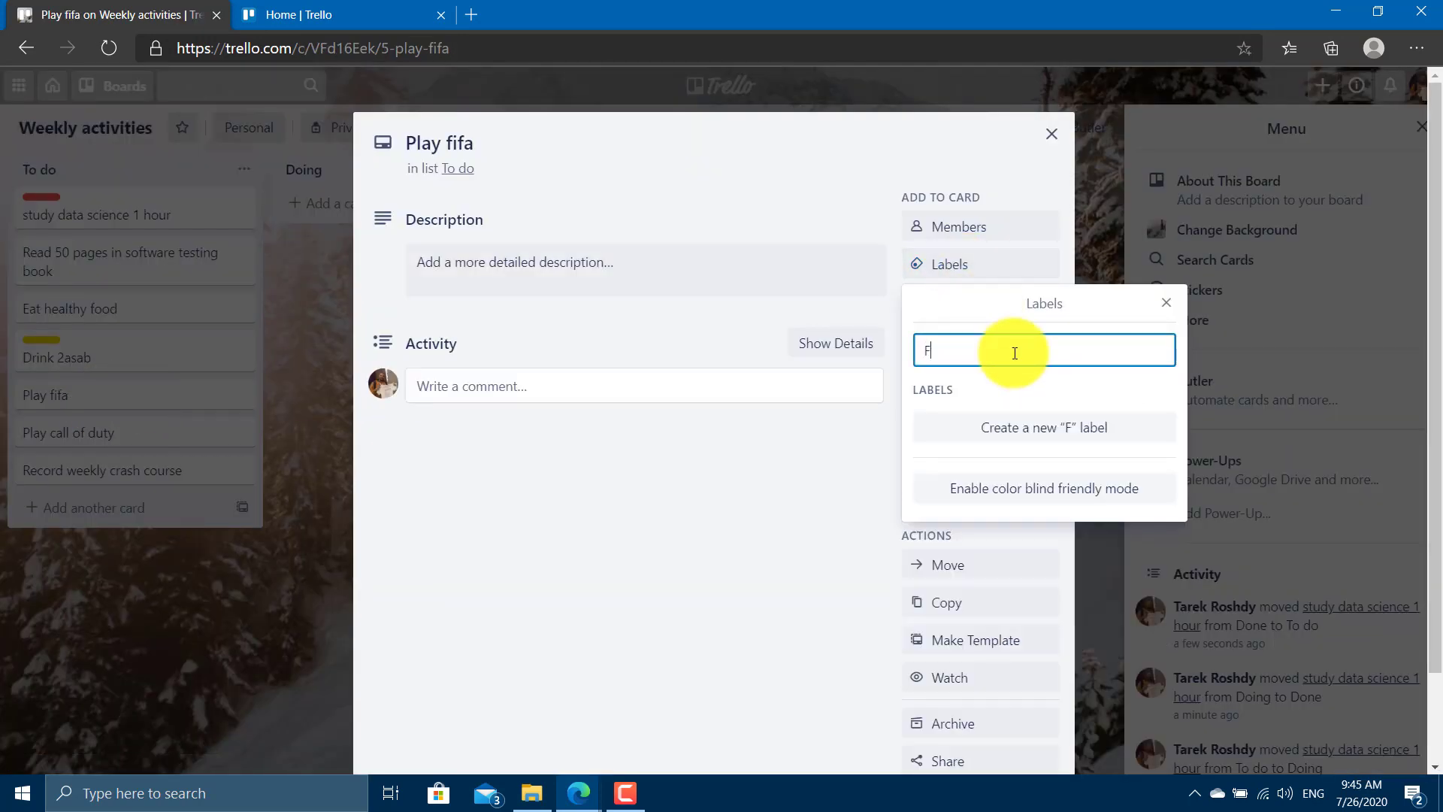
pyautogui.click(1018, 427)
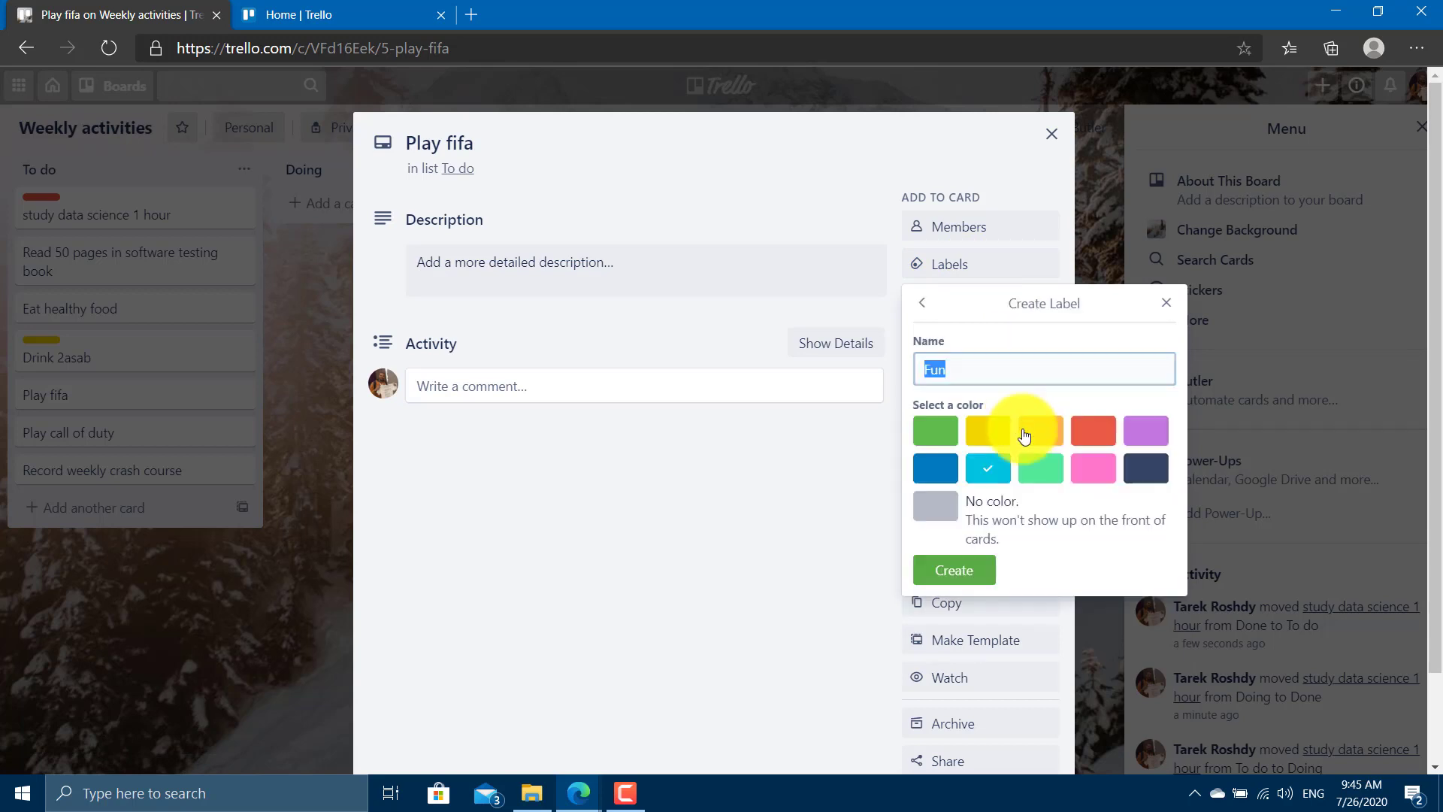
pyautogui.click(972, 569)
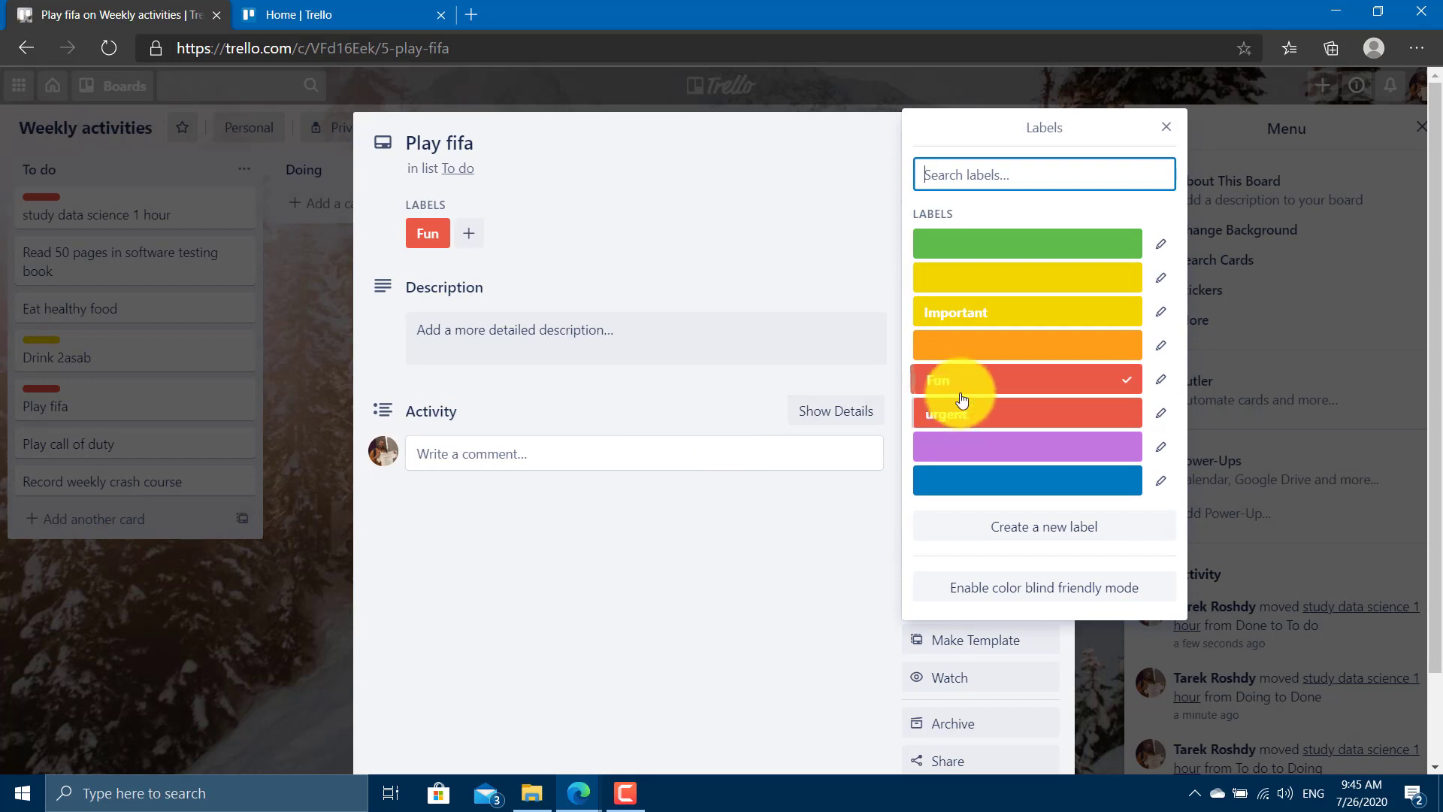
pyautogui.click(992, 257)
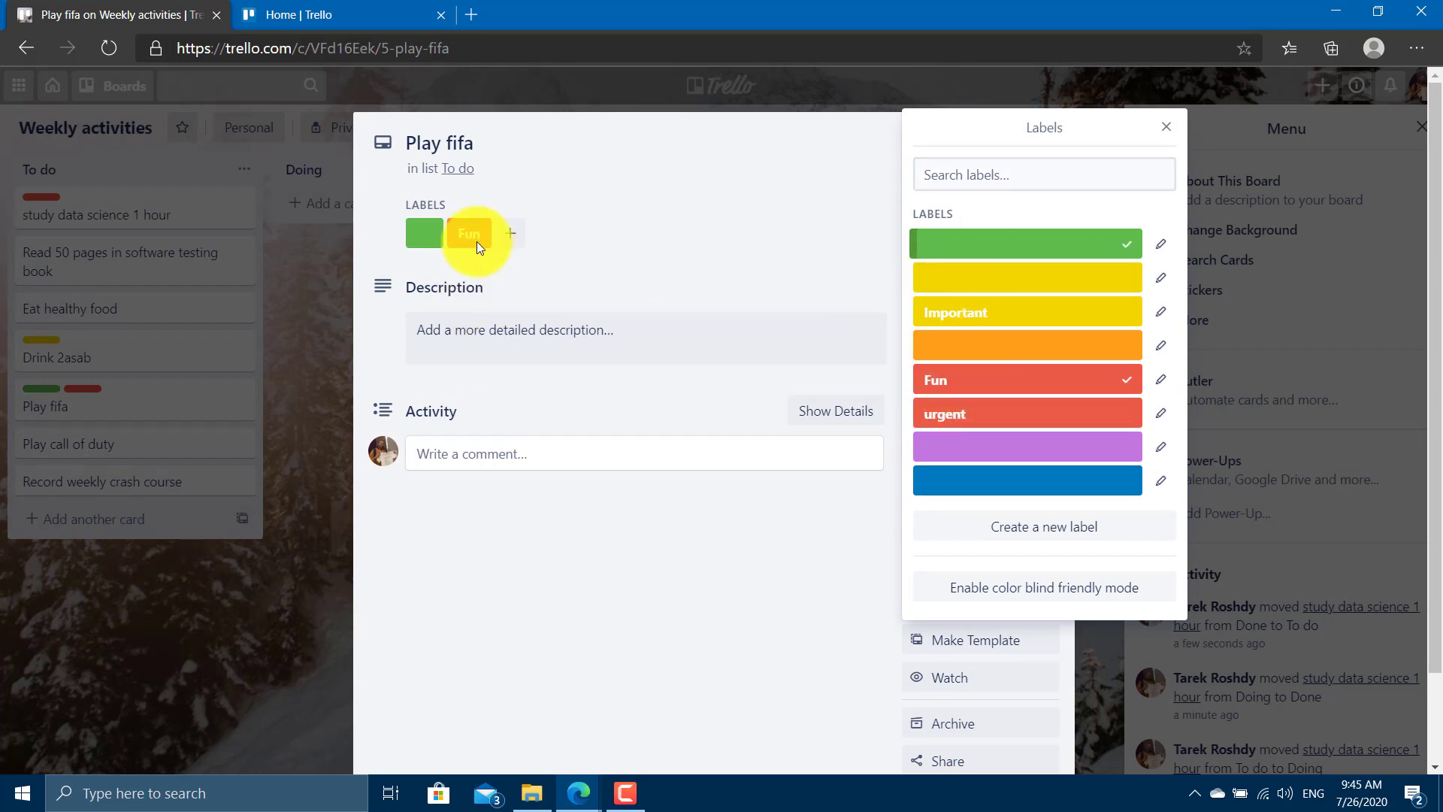
pyautogui.click(419, 239)
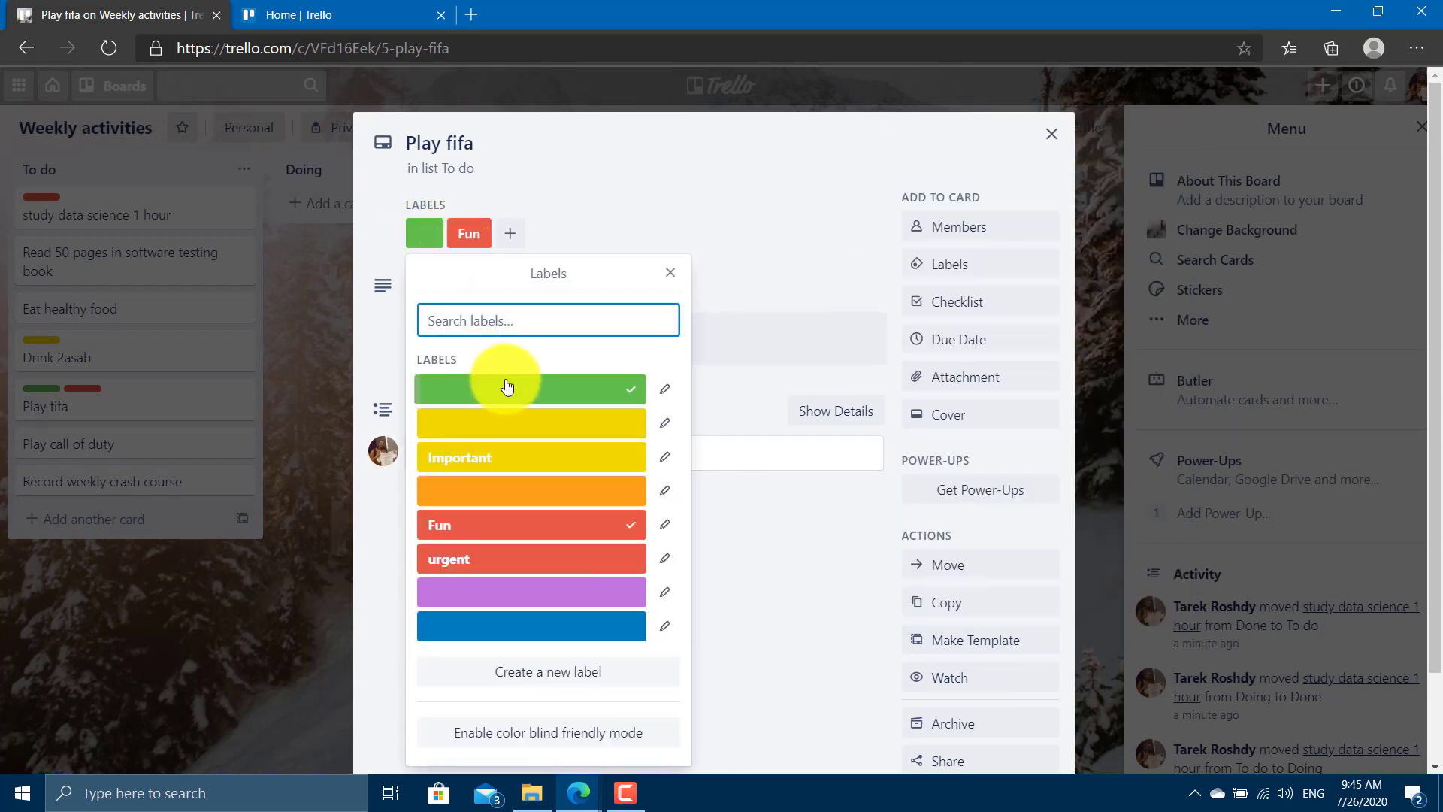
pyautogui.click(668, 535)
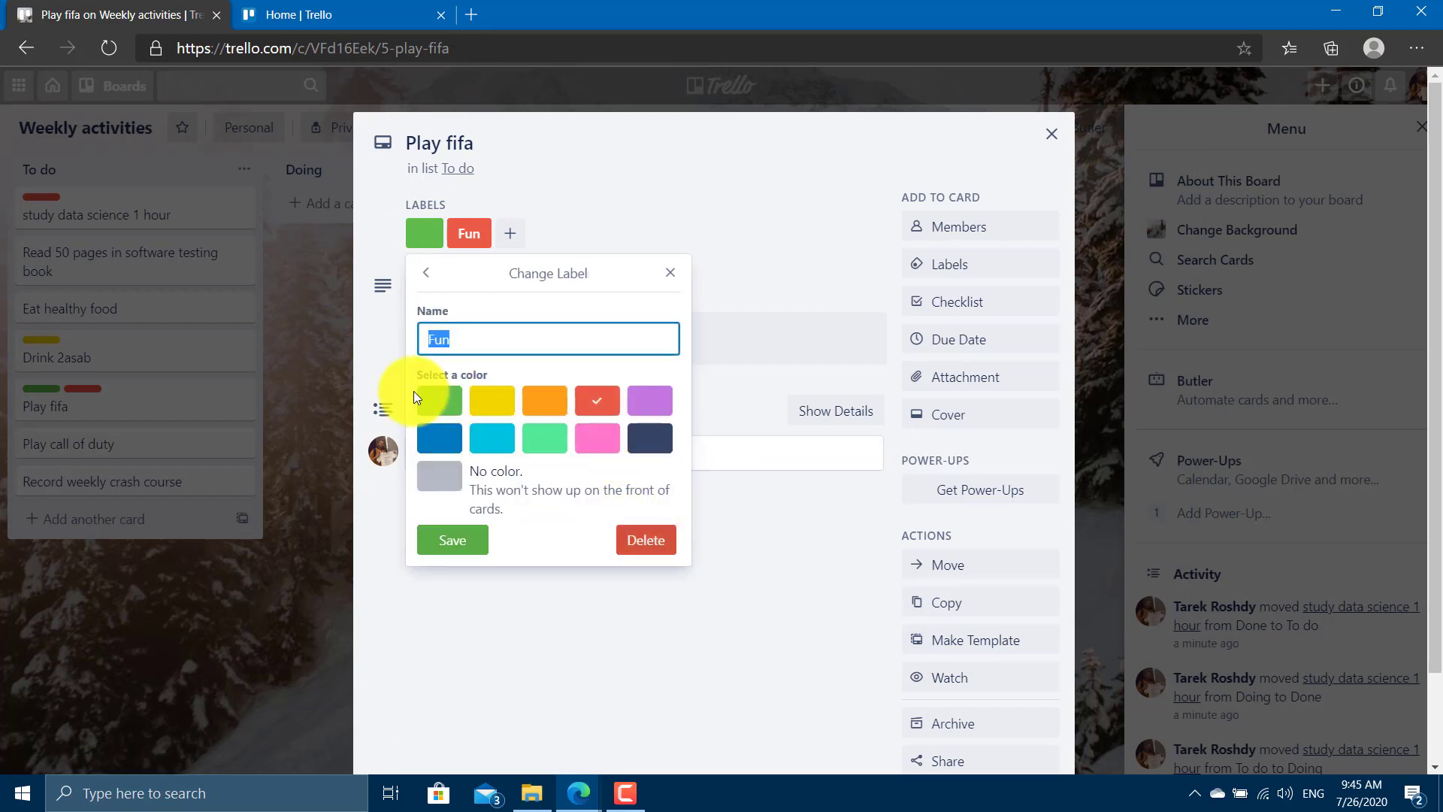
pyautogui.click(439, 400)
pyautogui.click(453, 536)
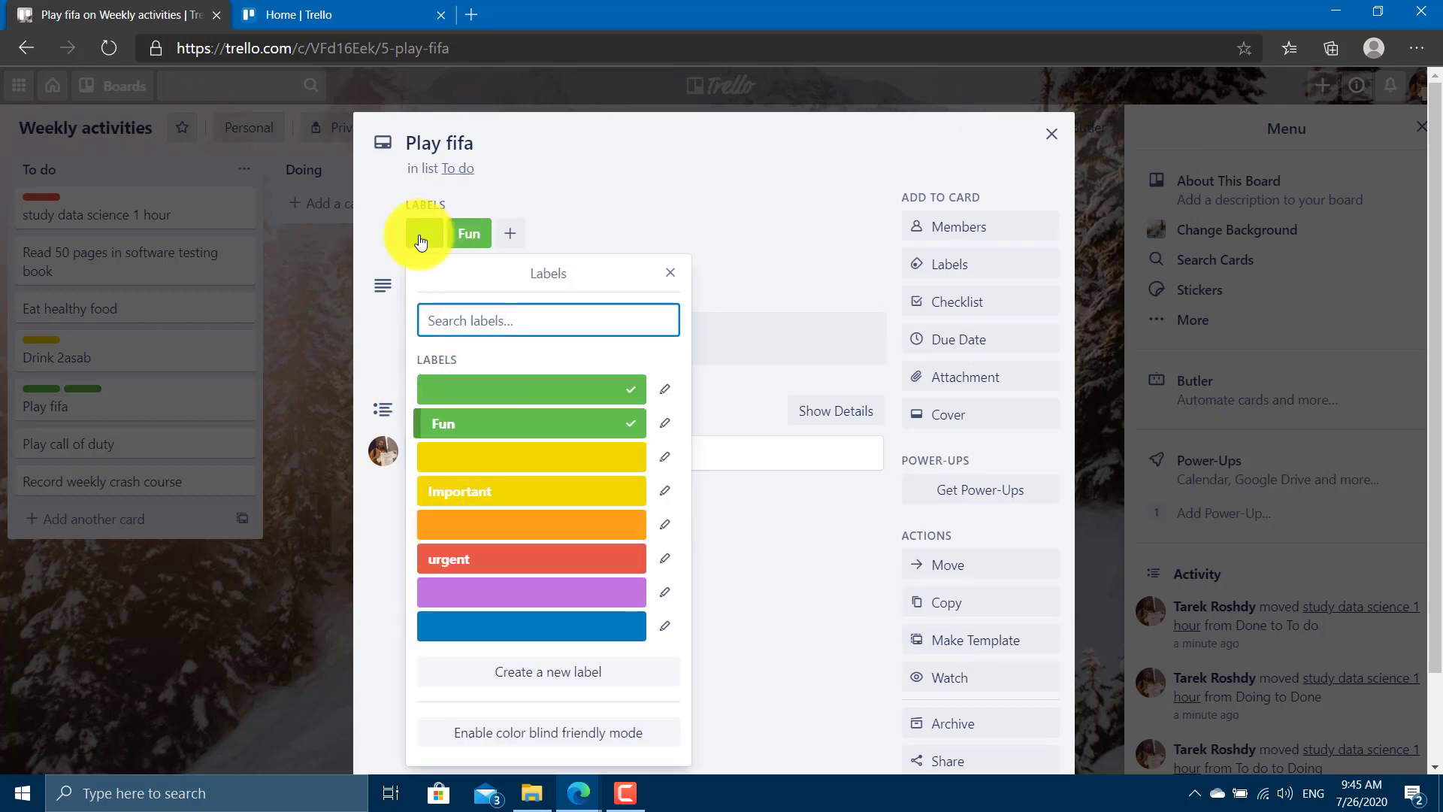
pyautogui.click(469, 385)
pyautogui.click(45, 593)
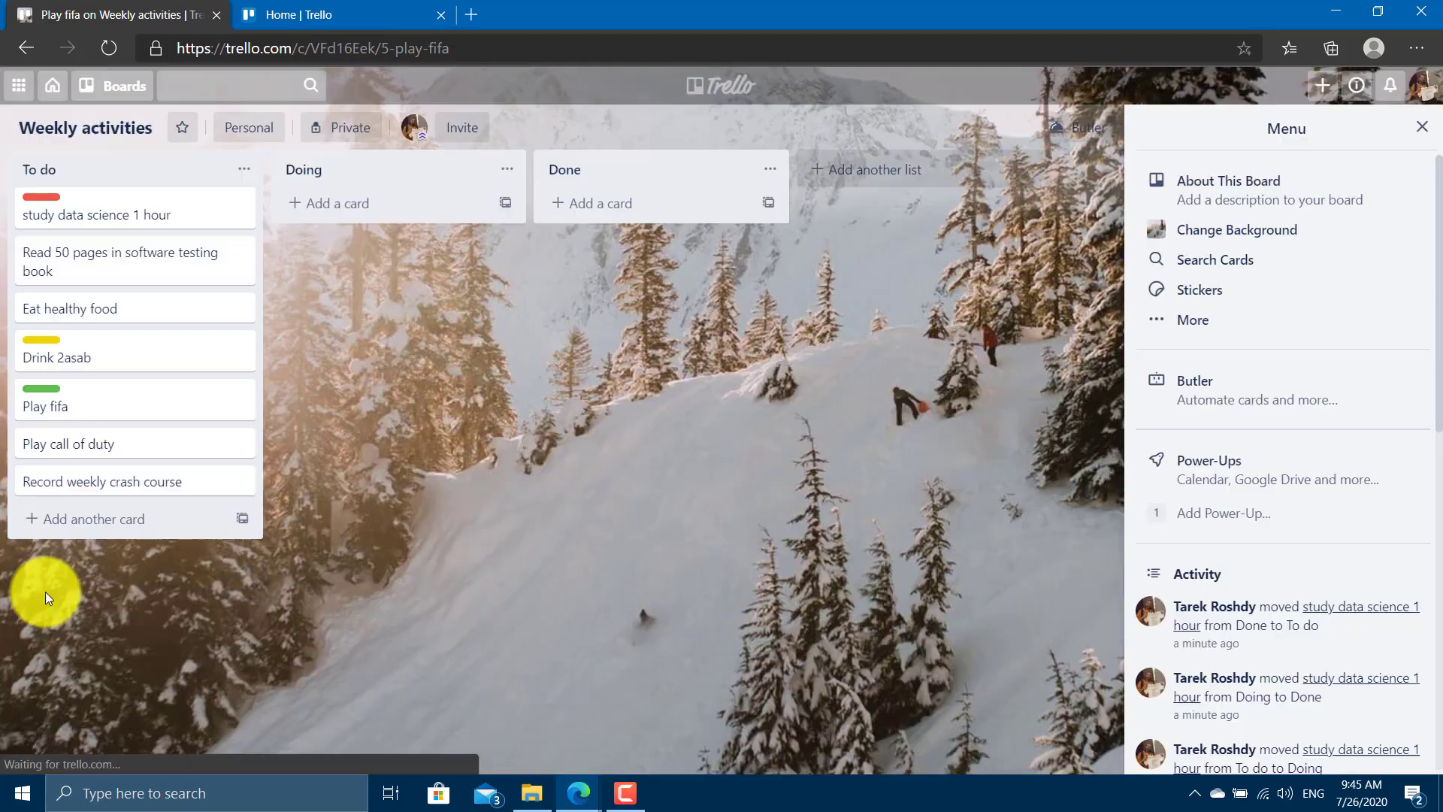
# Tag Play call of duty with Fun and Record weekly crash course with urgent.
pyautogui.click(90, 444)
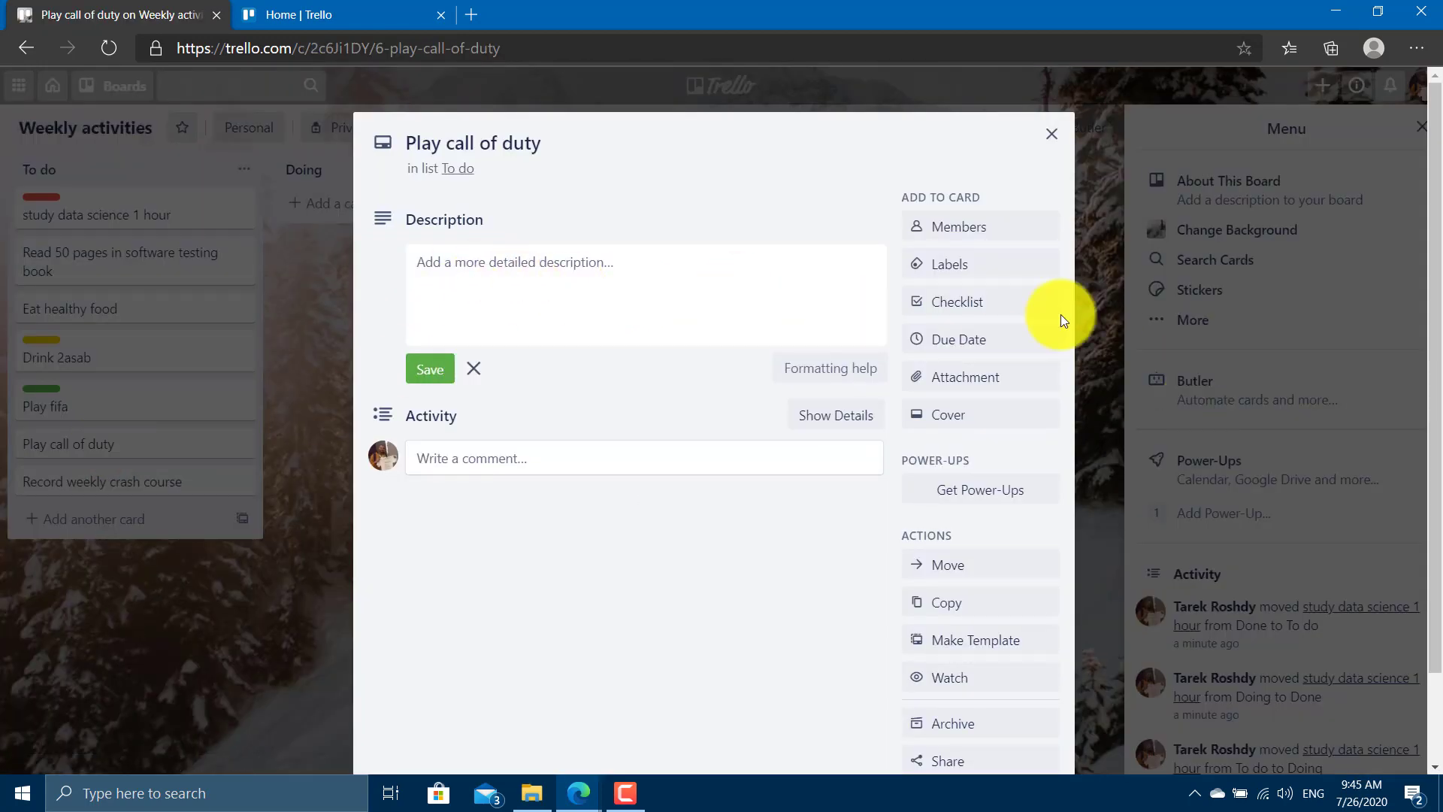
pyautogui.click(986, 278)
pyautogui.click(959, 277)
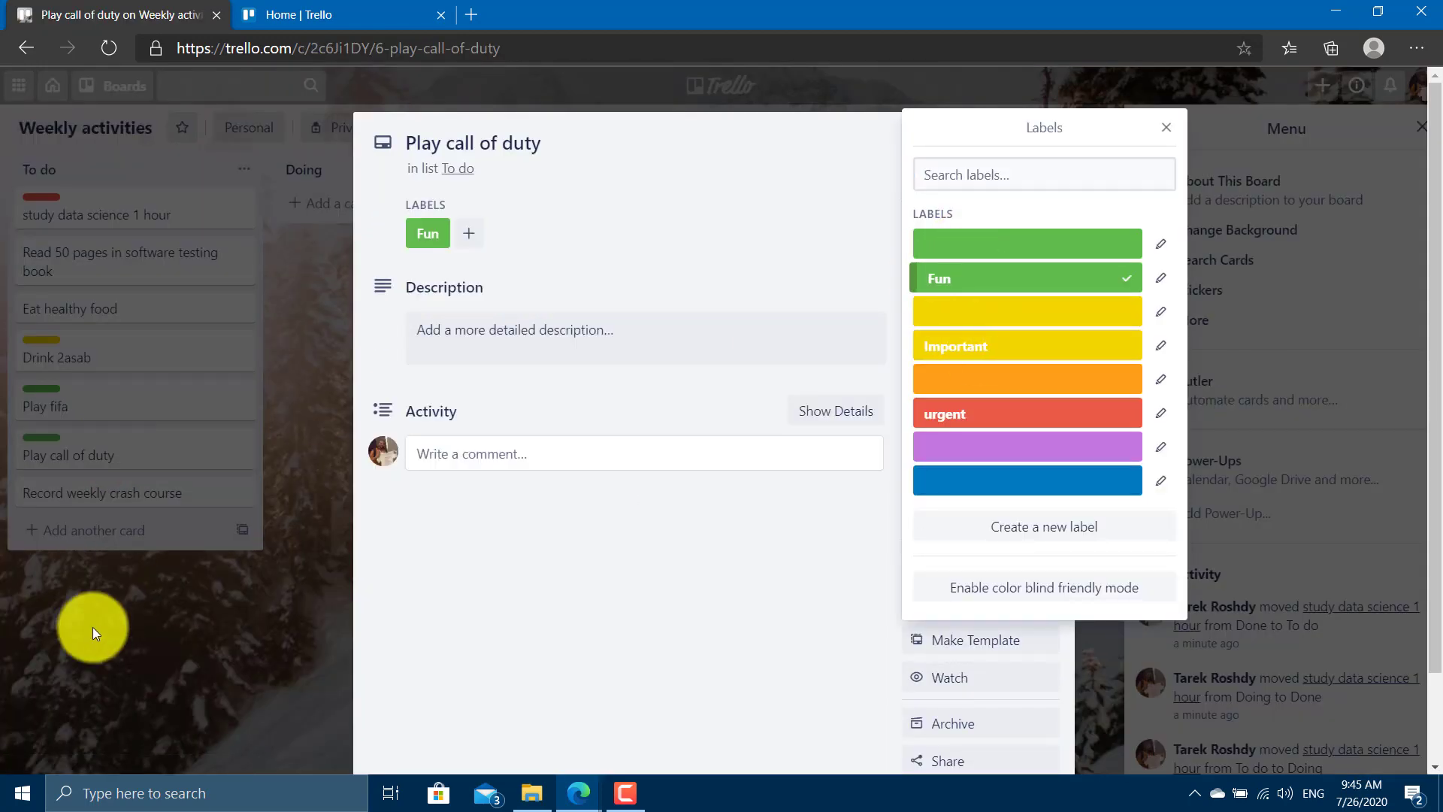
pyautogui.click(91, 628)
pyautogui.click(140, 502)
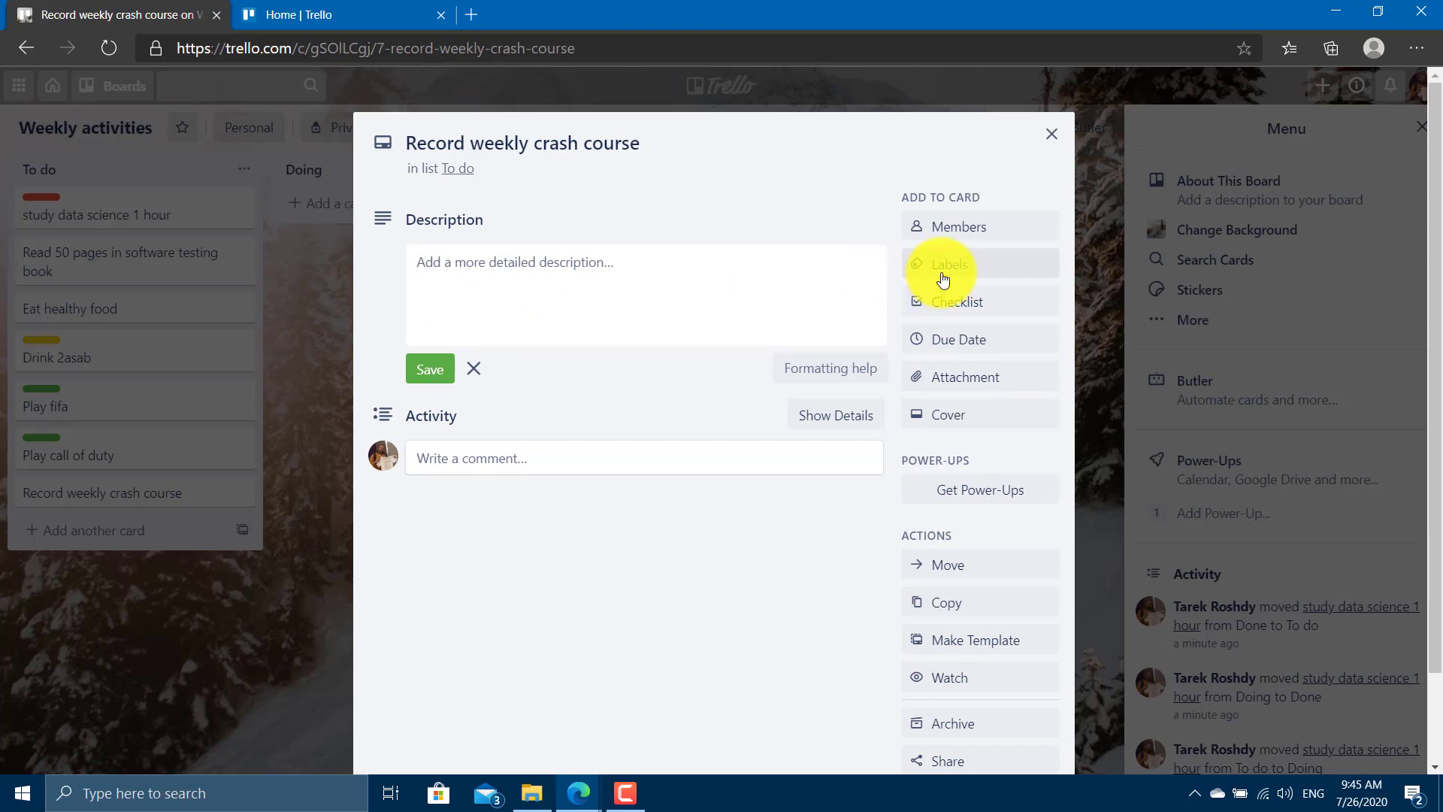
pyautogui.click(945, 269)
pyautogui.click(1002, 412)
pyautogui.click(143, 669)
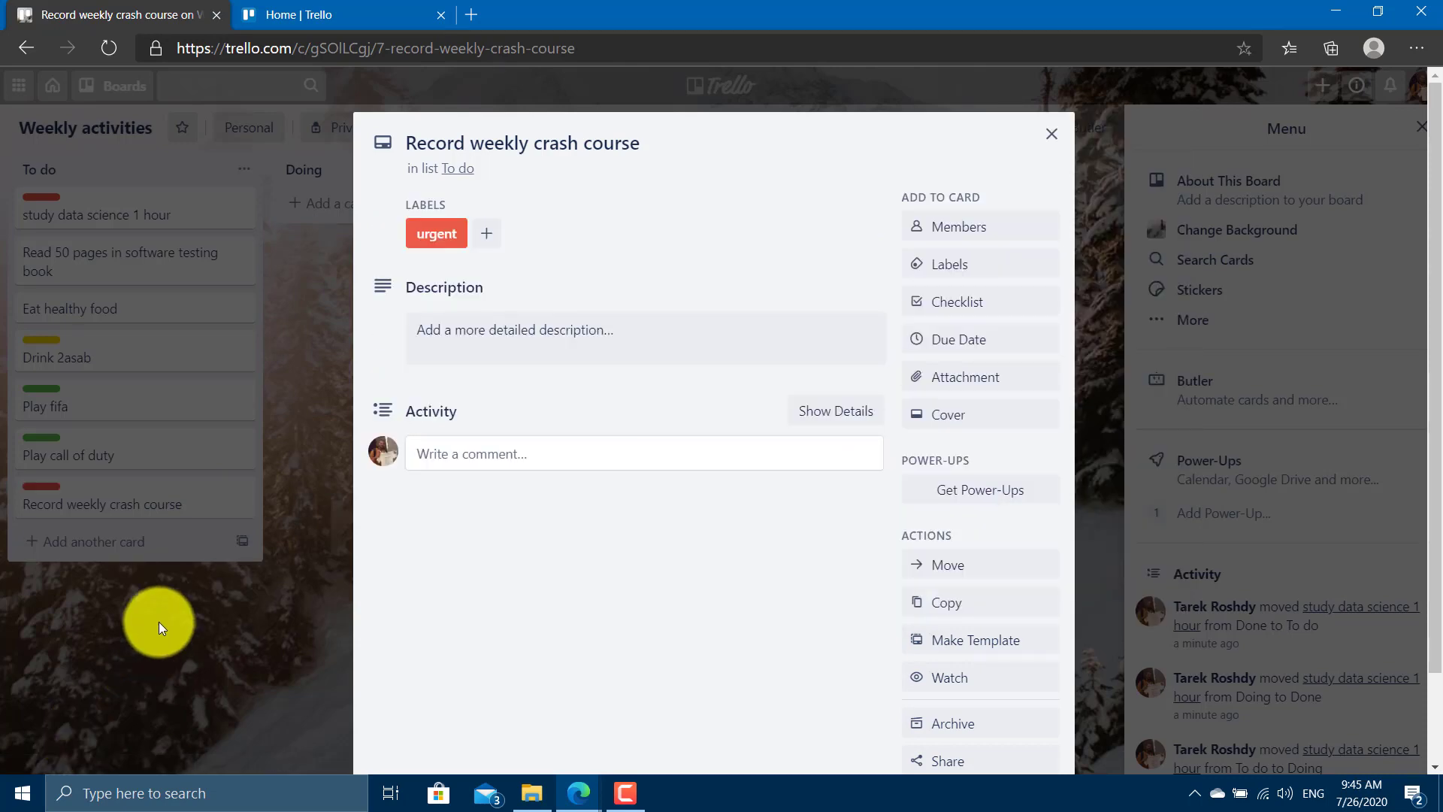
pyautogui.click(161, 618)
# Tag Eat healthy food with urgent and Read 50 pages with Important.
pyautogui.click(146, 306)
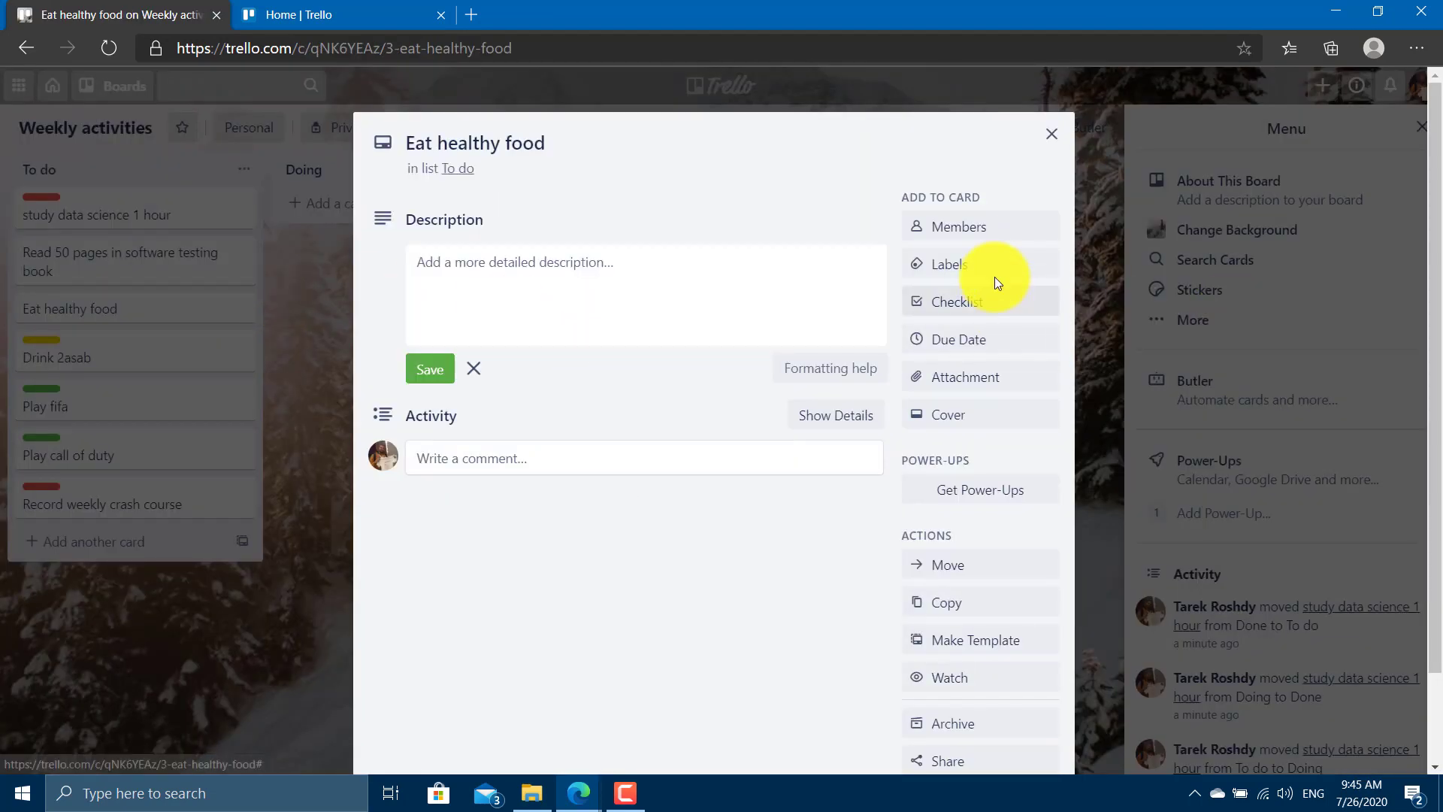
pyautogui.click(992, 276)
pyautogui.click(1025, 413)
pyautogui.click(242, 624)
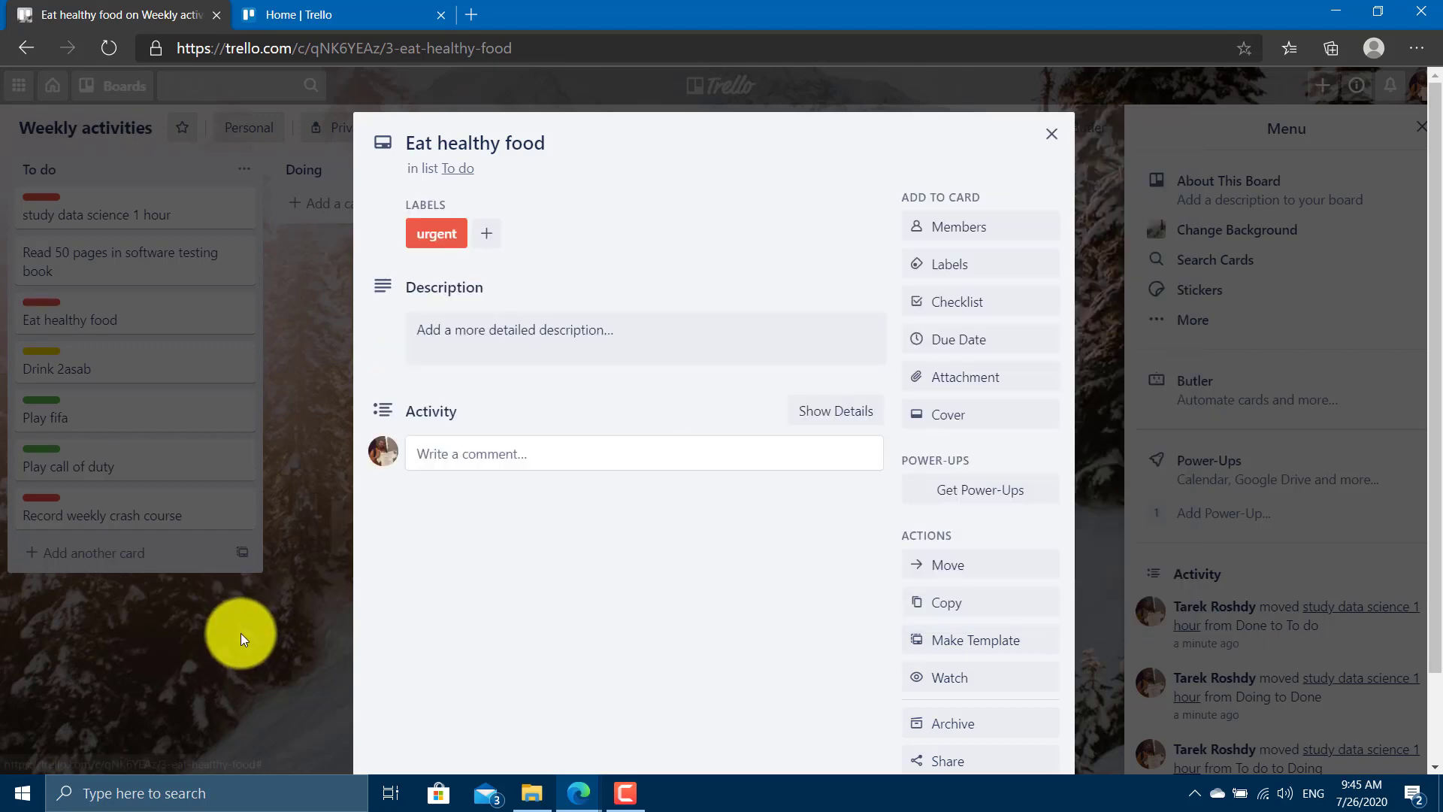
pyautogui.click(241, 633)
pyautogui.click(173, 272)
pyautogui.click(1008, 280)
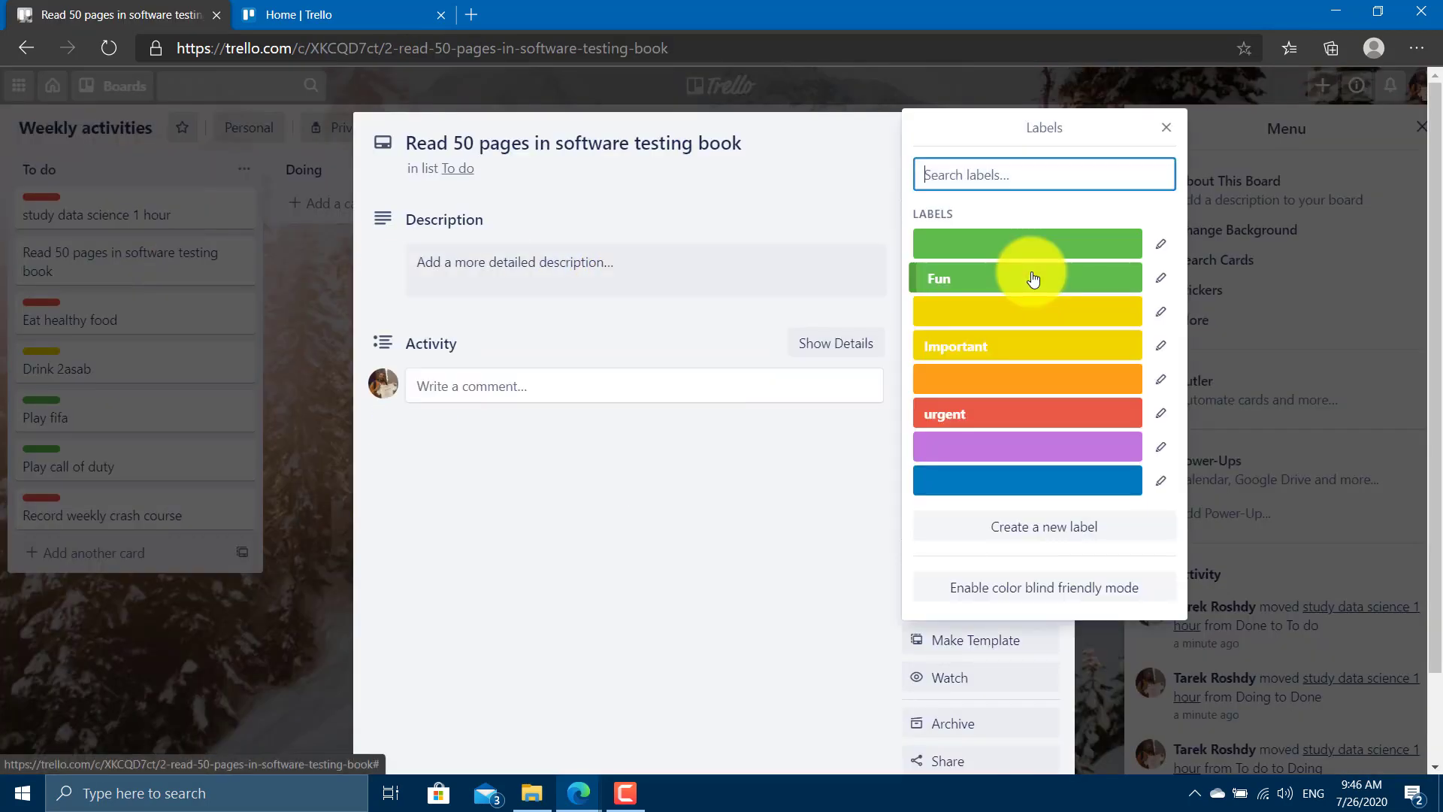
pyautogui.click(1063, 365)
pyautogui.click(136, 656)
pyautogui.click(169, 639)
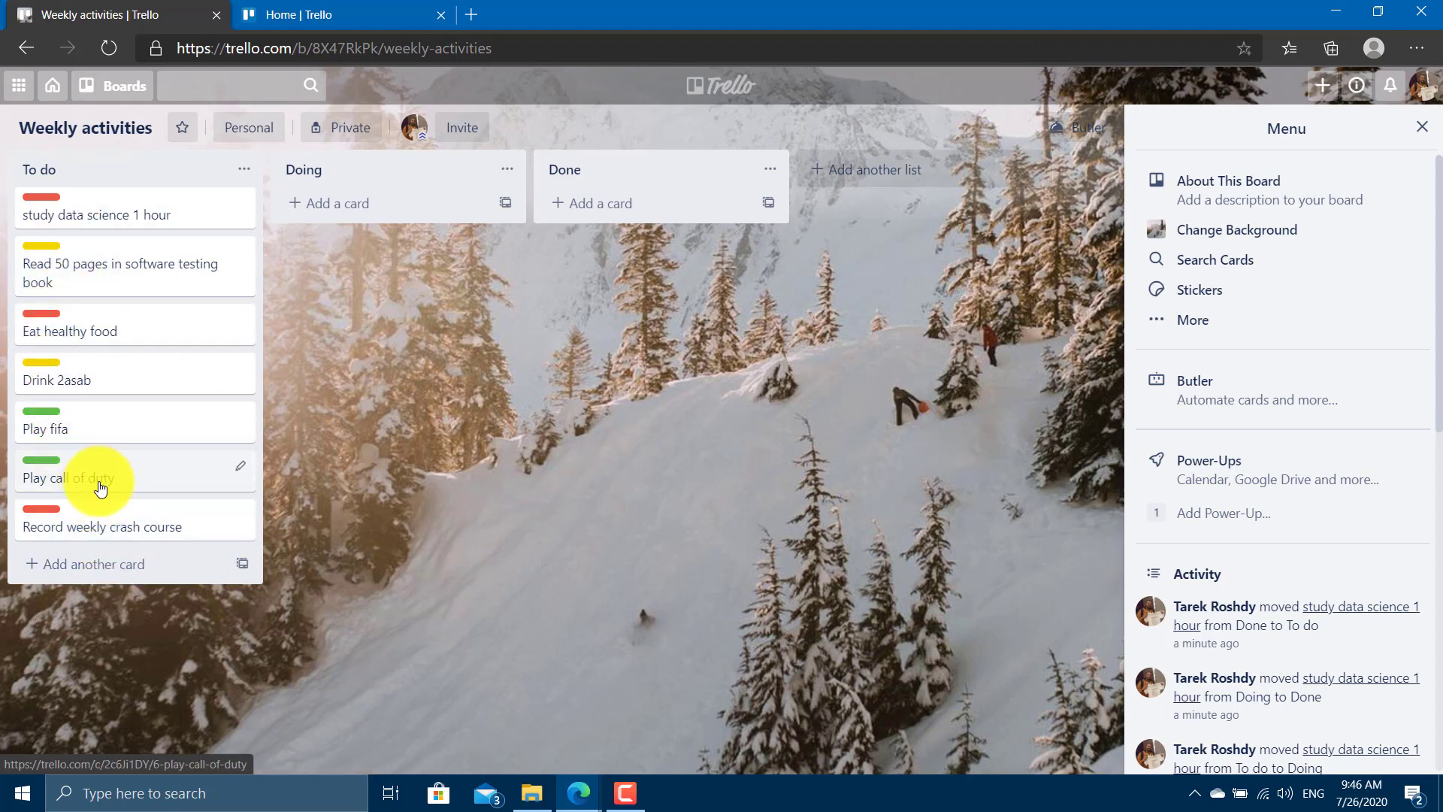
# Reorder To do, putting Record weekly crash course second and Eat healthy food above Read 50 pages.
pyautogui.click(103, 525)
pyautogui.click(142, 459)
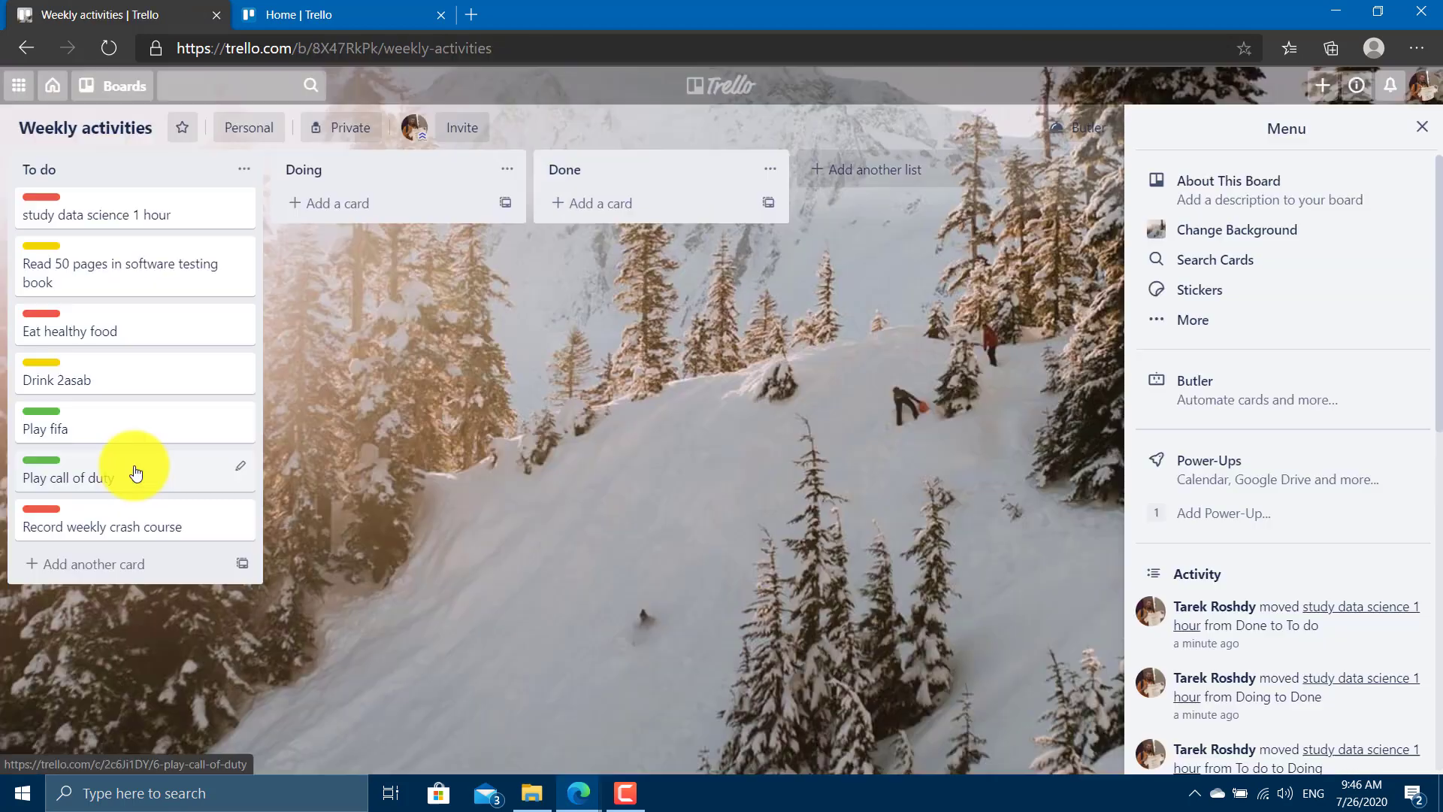
pyautogui.moveTo(128, 470); pyautogui.dragTo(120, 526)
pyautogui.moveTo(123, 461); pyautogui.dragTo(124, 489)
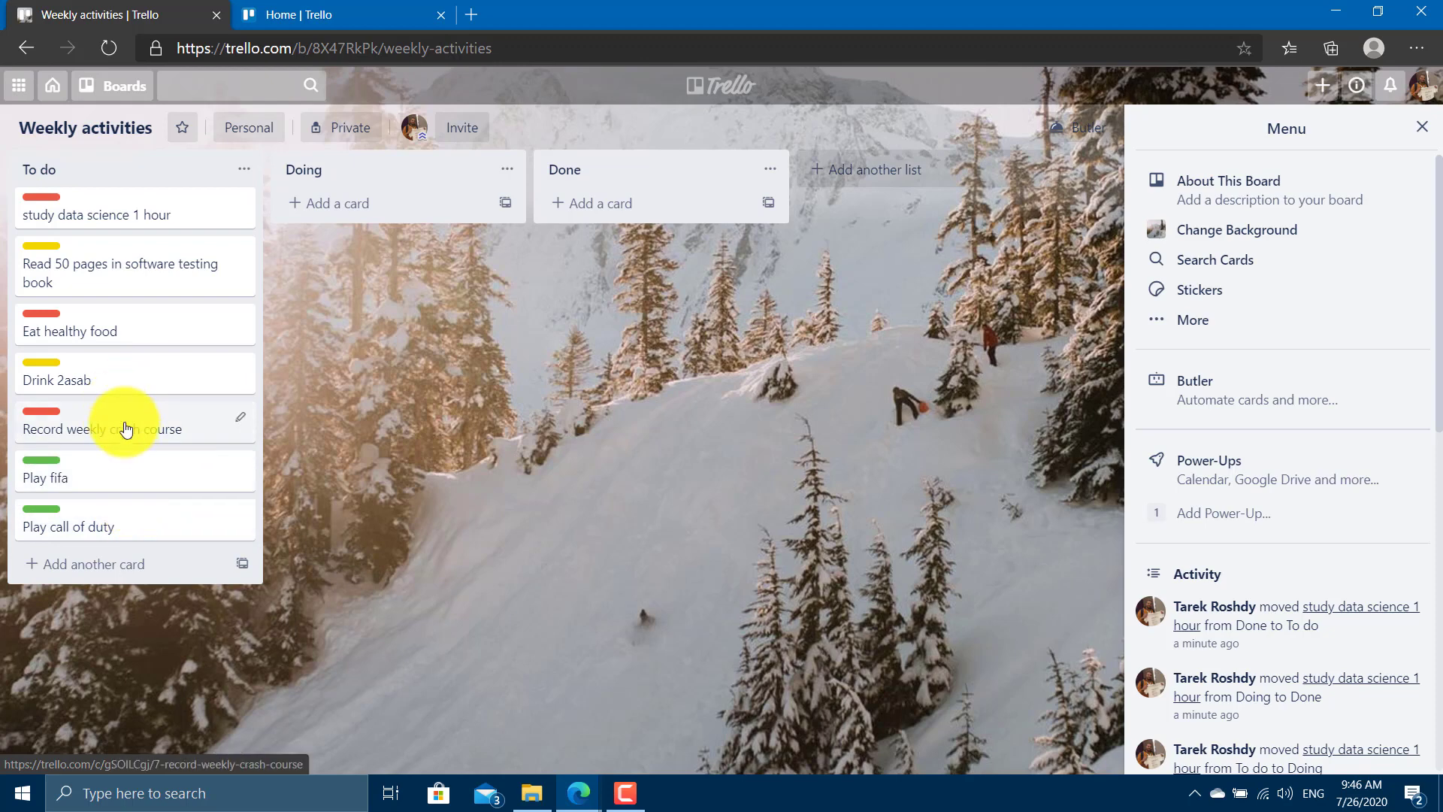
pyautogui.moveTo(122, 420)
pyautogui.mouseDown()
pyautogui.moveTo(113, 237)
pyautogui.moveTo(112, 259)
pyautogui.mouseUp()
pyautogui.moveTo(112, 364); pyautogui.dragTo(111, 296)
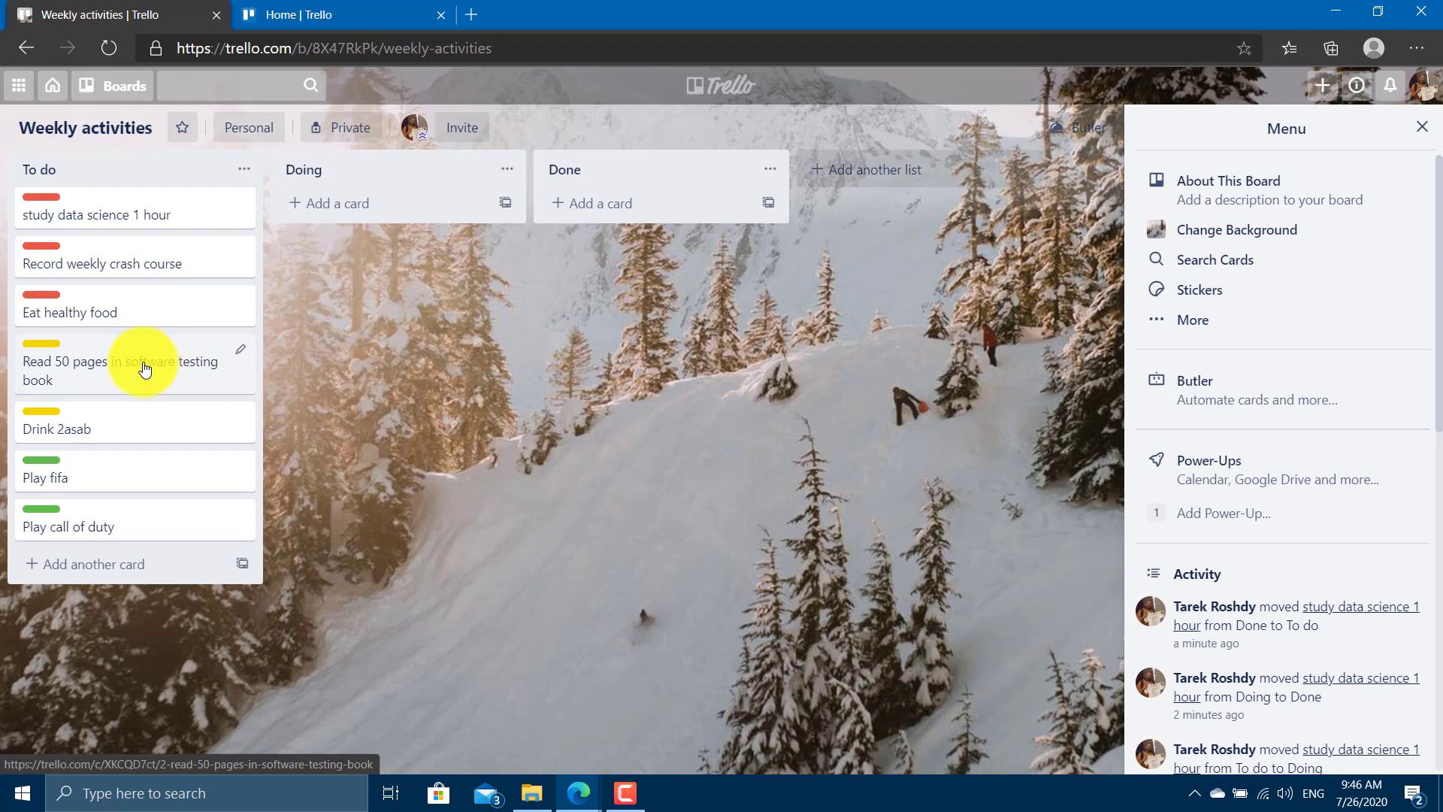
# Move Read 50 pages, Drink 2asab and Play fifa to Doing; Play call of duty and Eat healthy food to Done.
pyautogui.moveTo(142, 364); pyautogui.dragTo(338, 285)
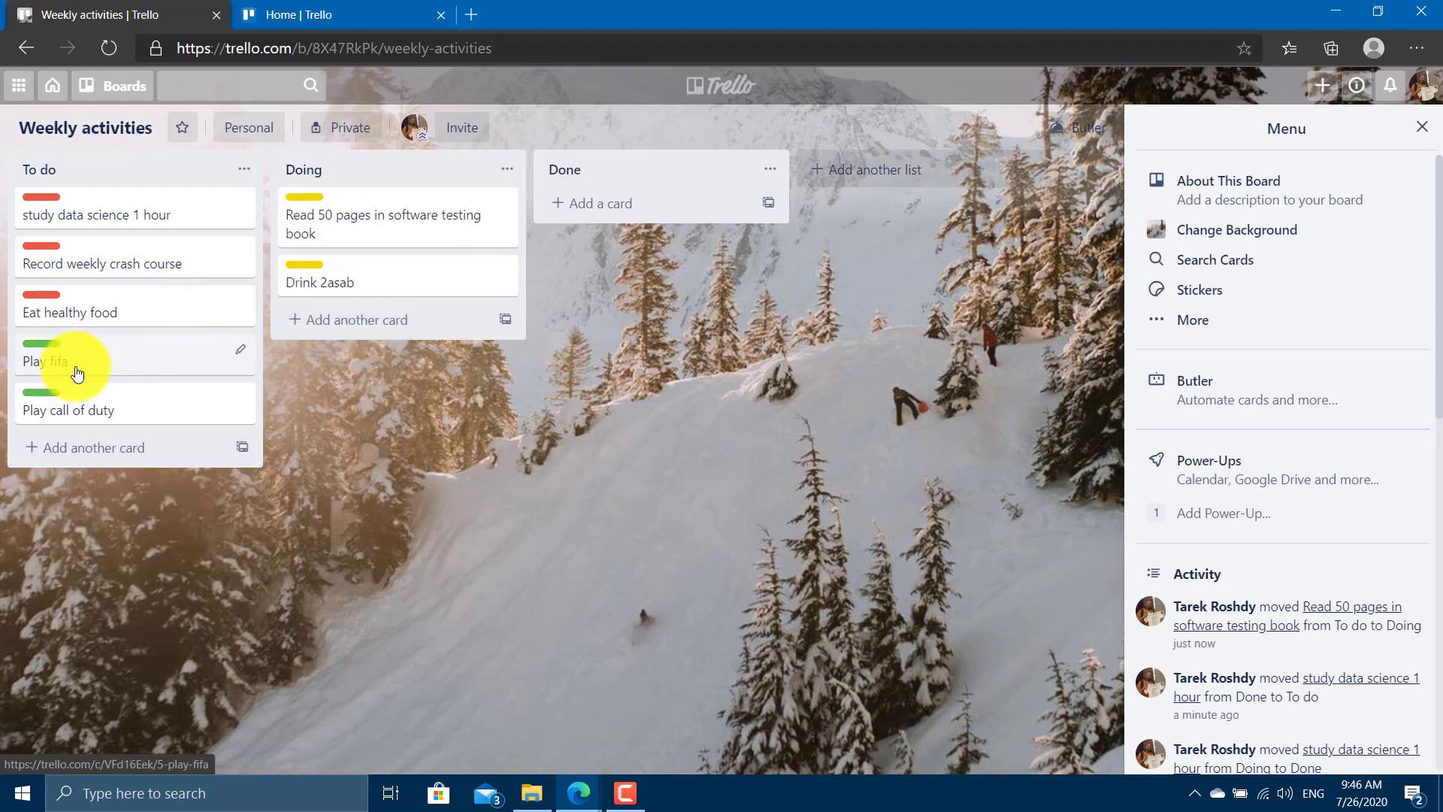
pyautogui.moveTo(71, 376); pyautogui.dragTo(368, 327)
pyautogui.moveTo(106, 338)
pyautogui.mouseDown()
pyautogui.moveTo(596, 241)
pyautogui.moveTo(594, 222)
pyautogui.mouseUp()
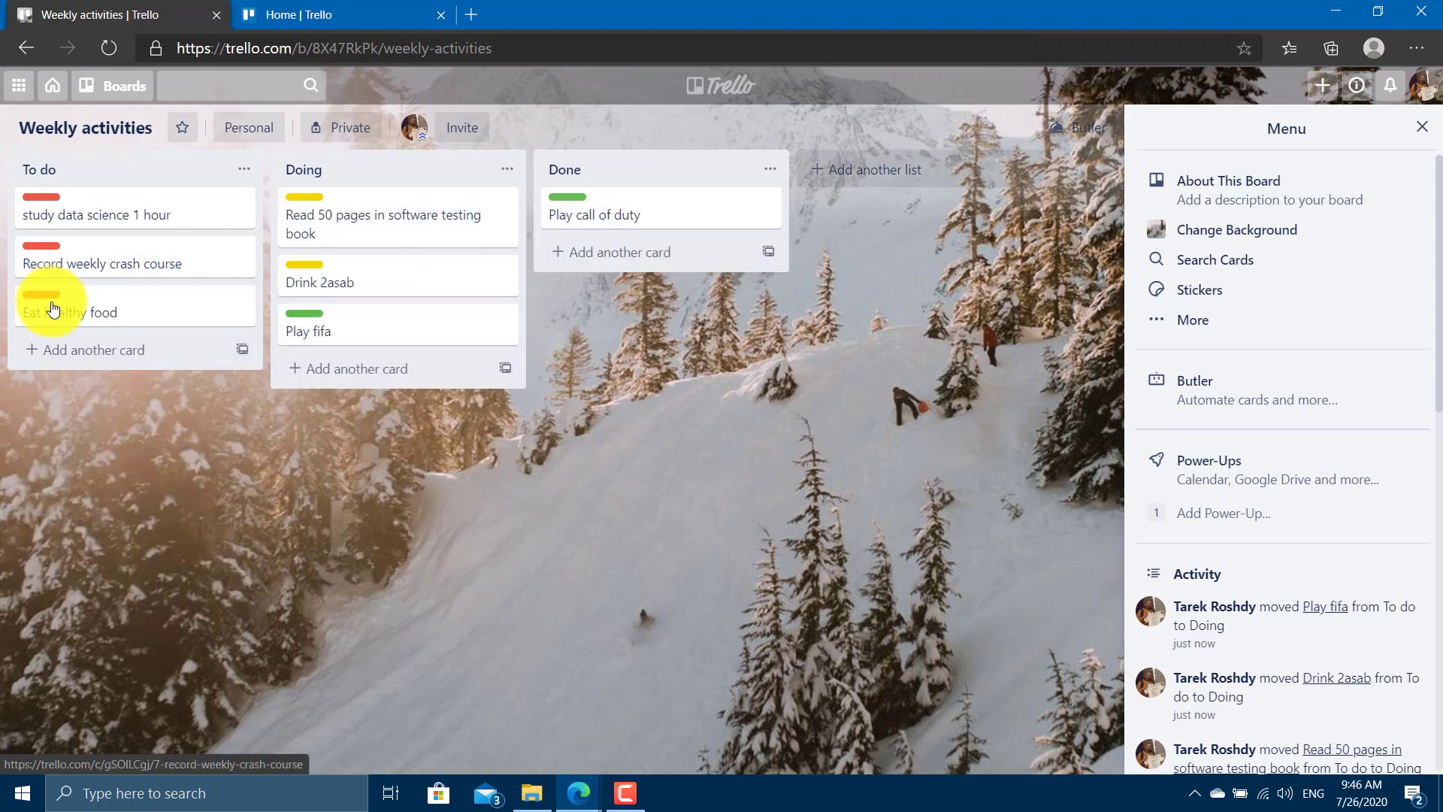
pyautogui.moveTo(49, 304)
pyautogui.mouseDown()
pyautogui.moveTo(564, 233)
pyautogui.moveTo(587, 256)
pyautogui.mouseUp()
pyautogui.moveTo(23, 252)
pyautogui.mouseDown()
pyautogui.moveTo(564, 292)
pyautogui.moveTo(560, 325)
pyautogui.mouseUp()
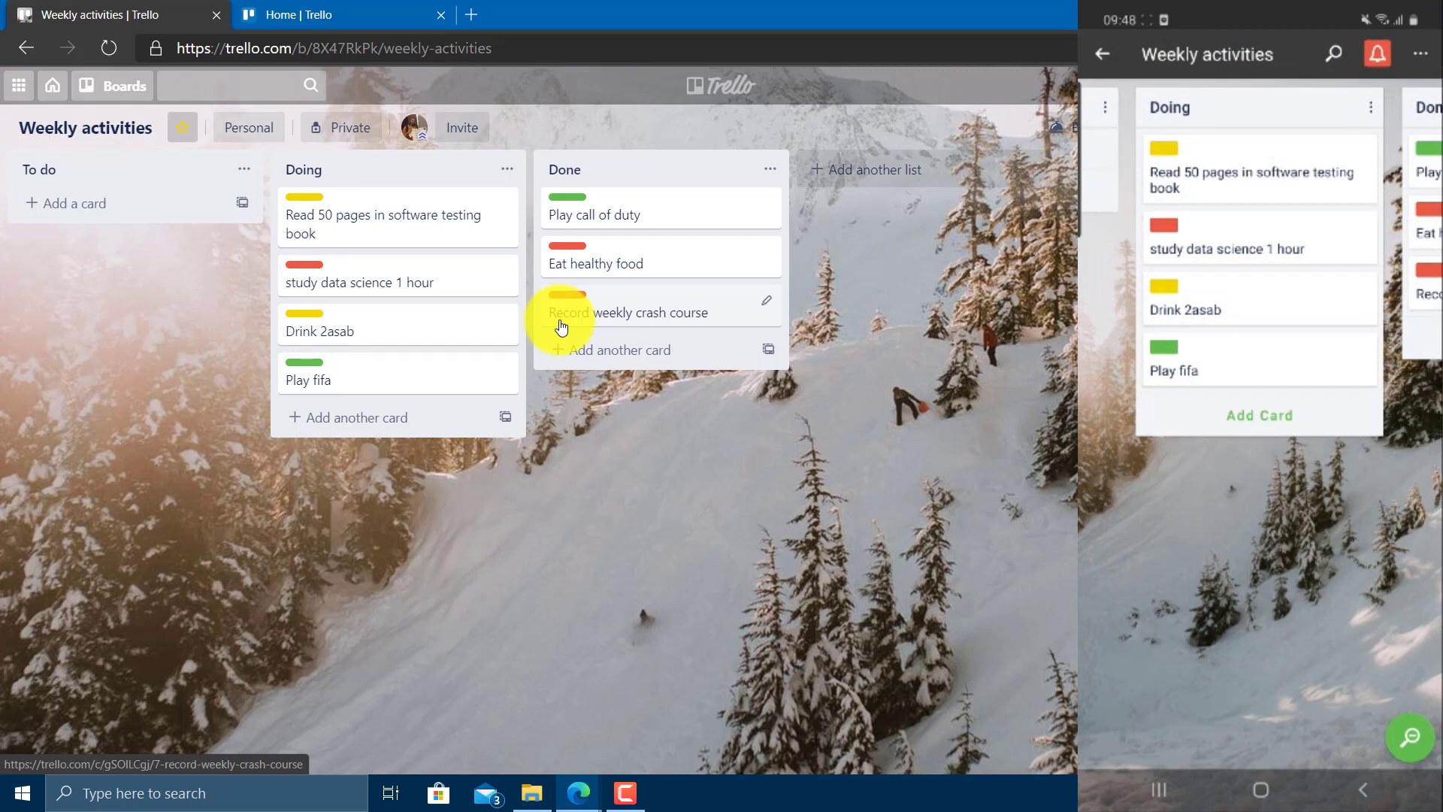
# Move Read 50 pages in software testing book into Done, above Record weekly crash course.
pyautogui.moveTo(441, 225)
pyautogui.mouseDown()
pyautogui.moveTo(548, 245)
pyautogui.moveTo(677, 296)
pyautogui.moveTo(673, 308)
pyautogui.mouseUp()
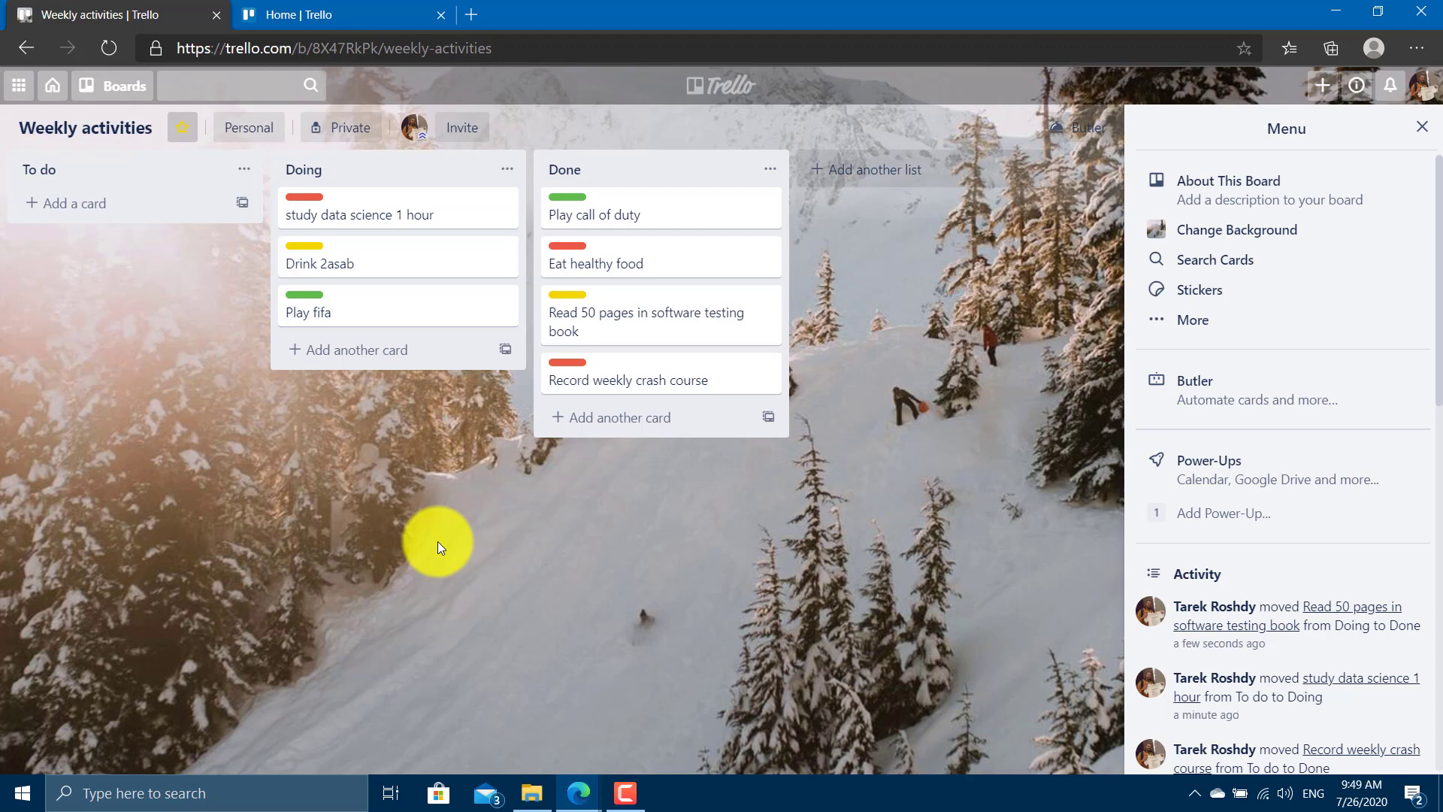
# From the board menu's More options, set Copy Board's team to (none), then cancel without copying.
pyautogui.click(1420, 127)
pyautogui.click(1385, 128)
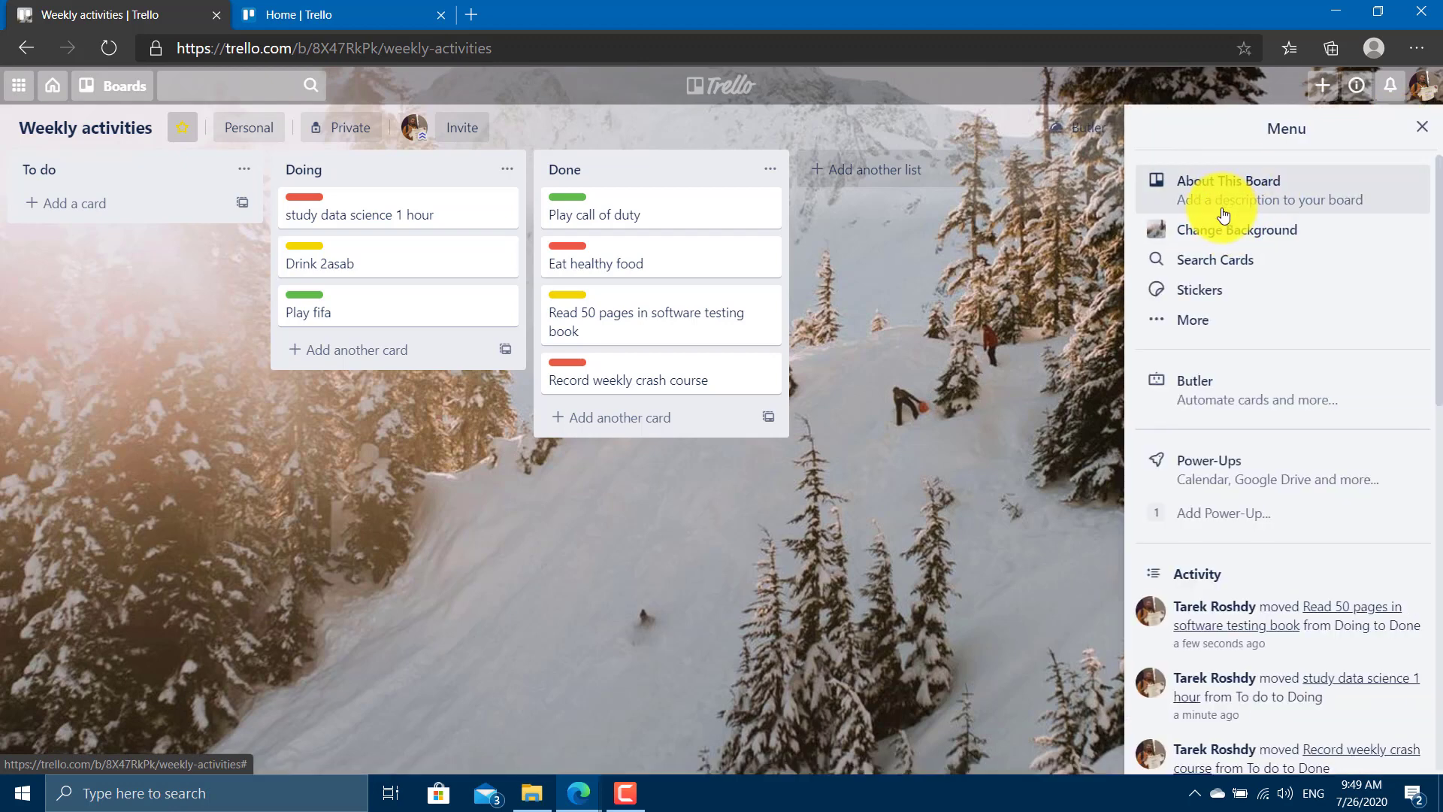
pyautogui.click(1211, 321)
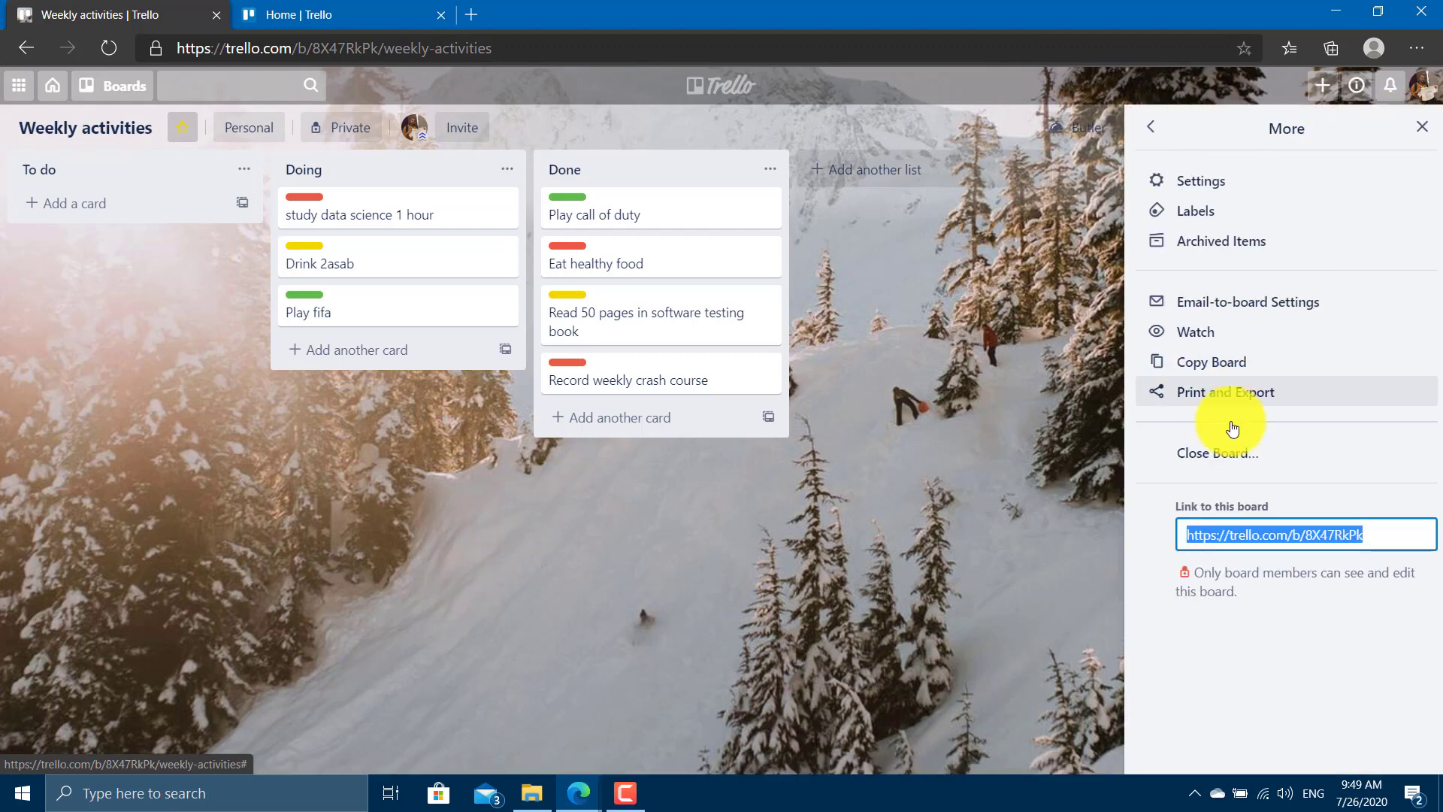
pyautogui.click(1235, 377)
pyautogui.click(1250, 467)
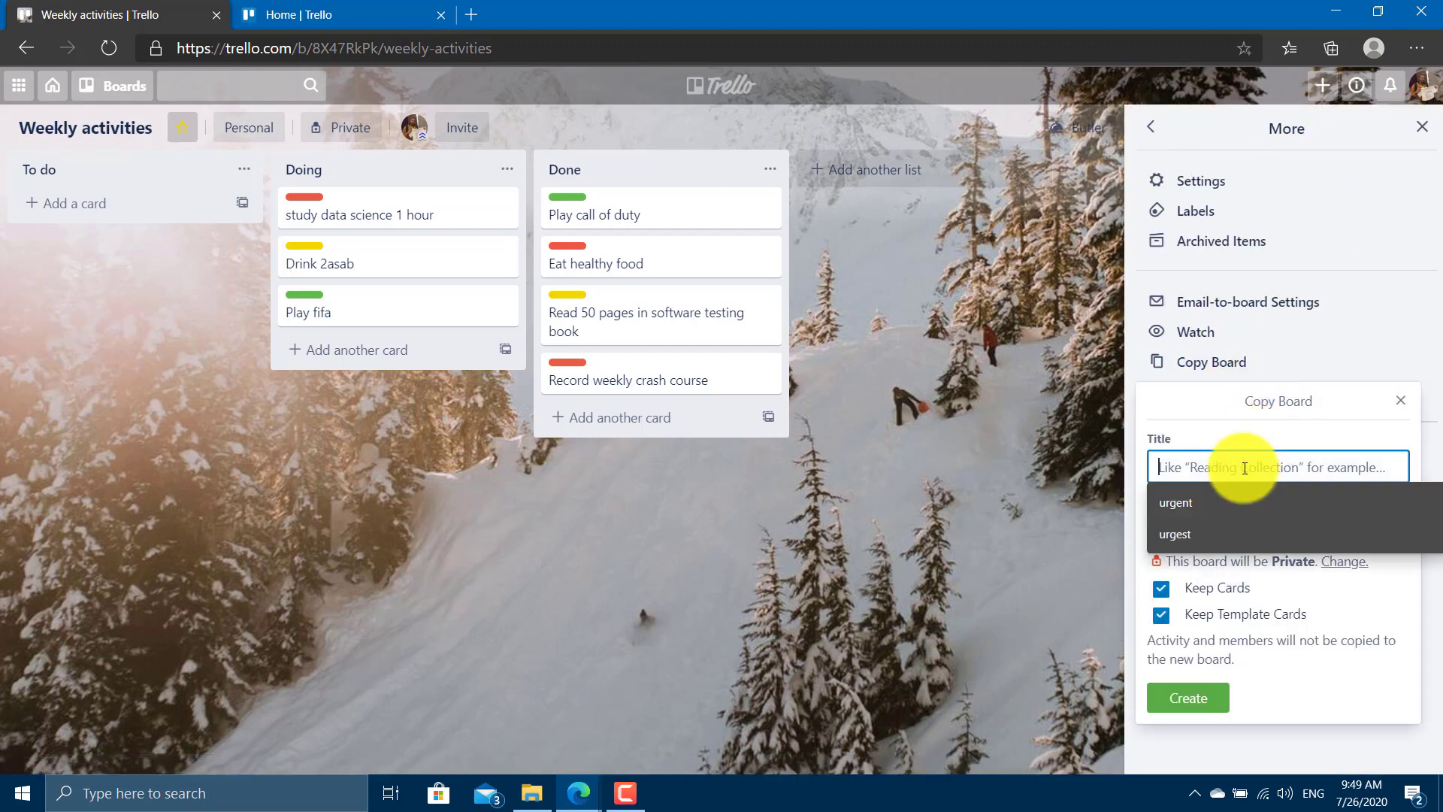
pyautogui.click(1245, 500)
pyautogui.click(1243, 531)
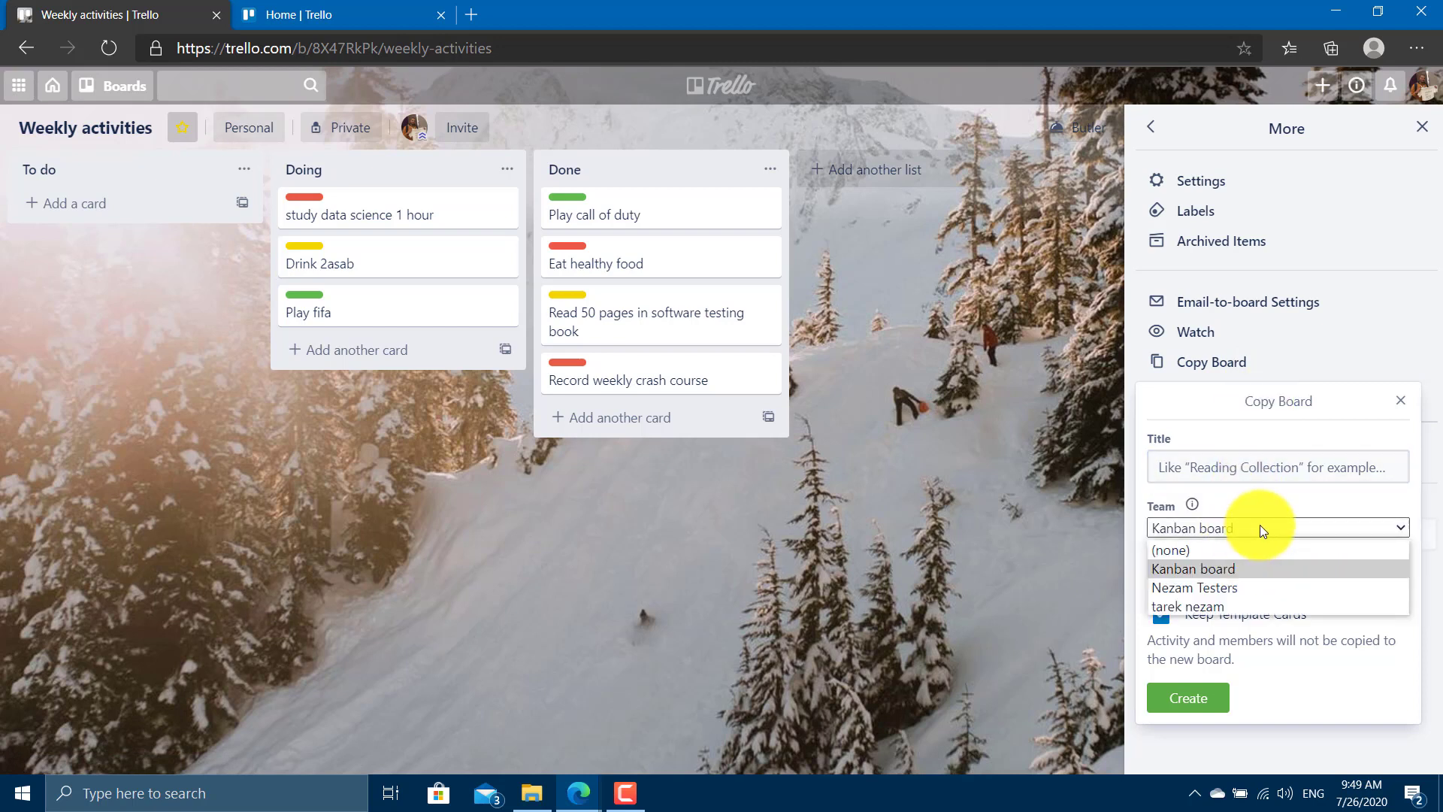
pyautogui.click(1260, 524)
pyautogui.click(1236, 534)
pyautogui.click(1224, 551)
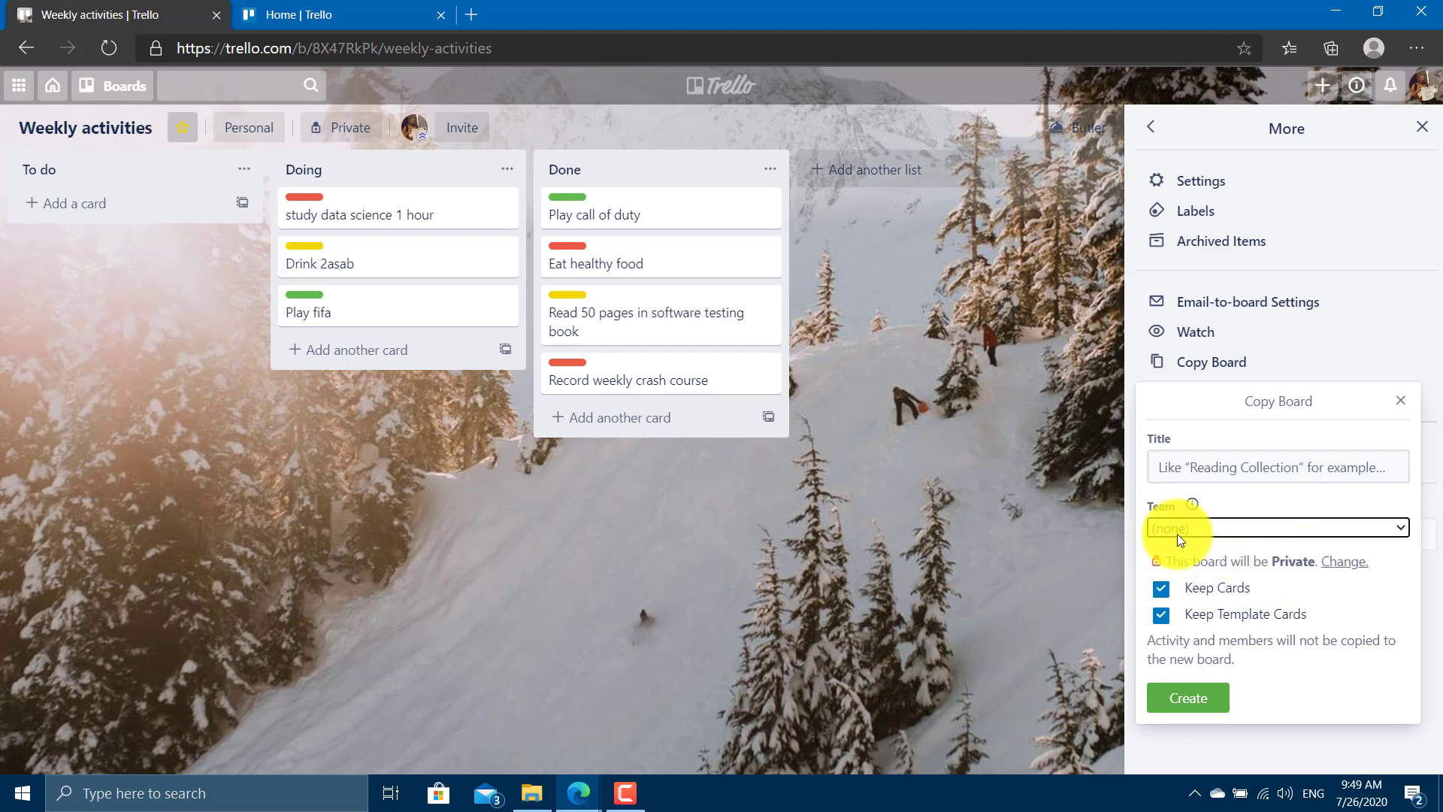
pyautogui.click(1043, 445)
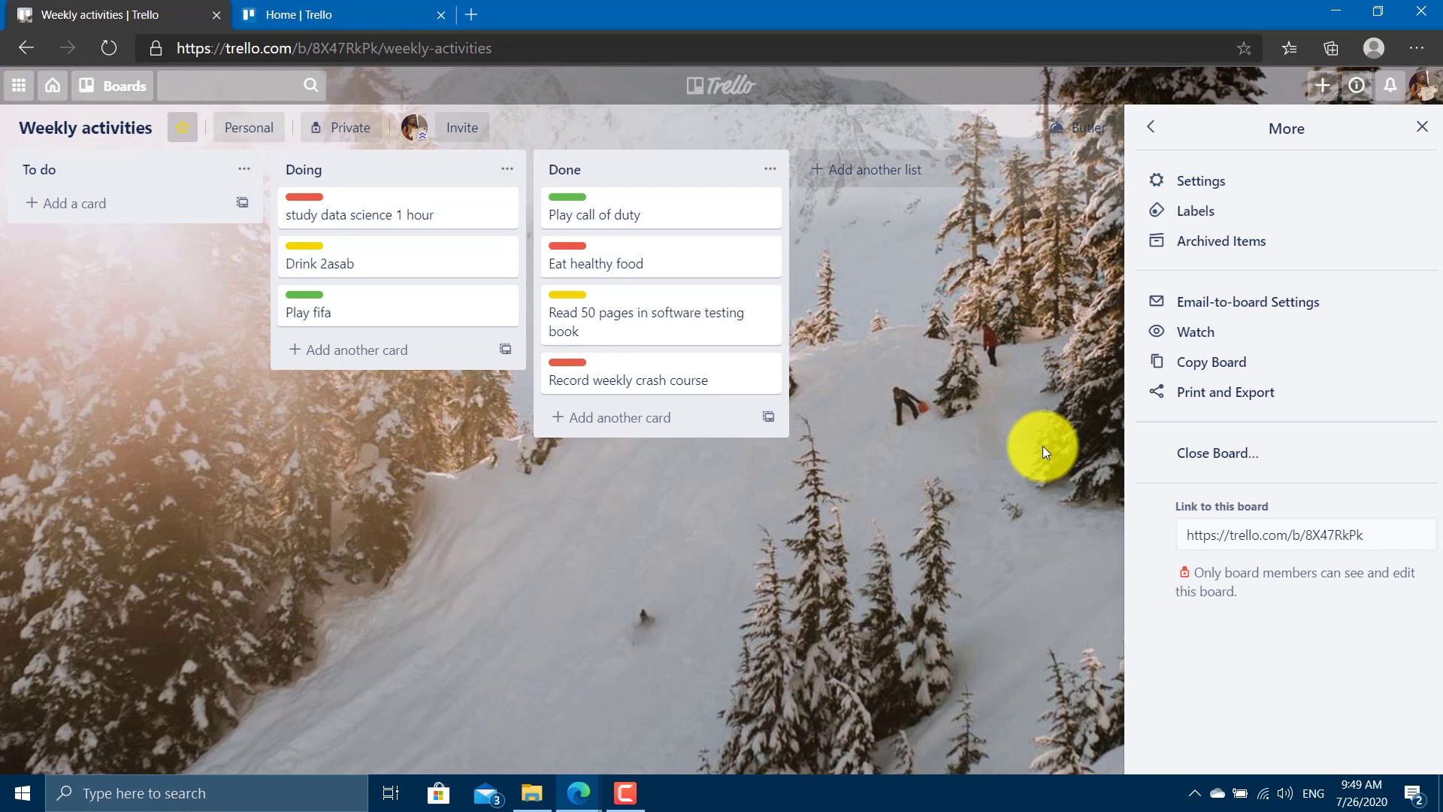
# Review archived items, then close the Weekly activities board and confirm its permanent deletion.
pyautogui.click(1256, 251)
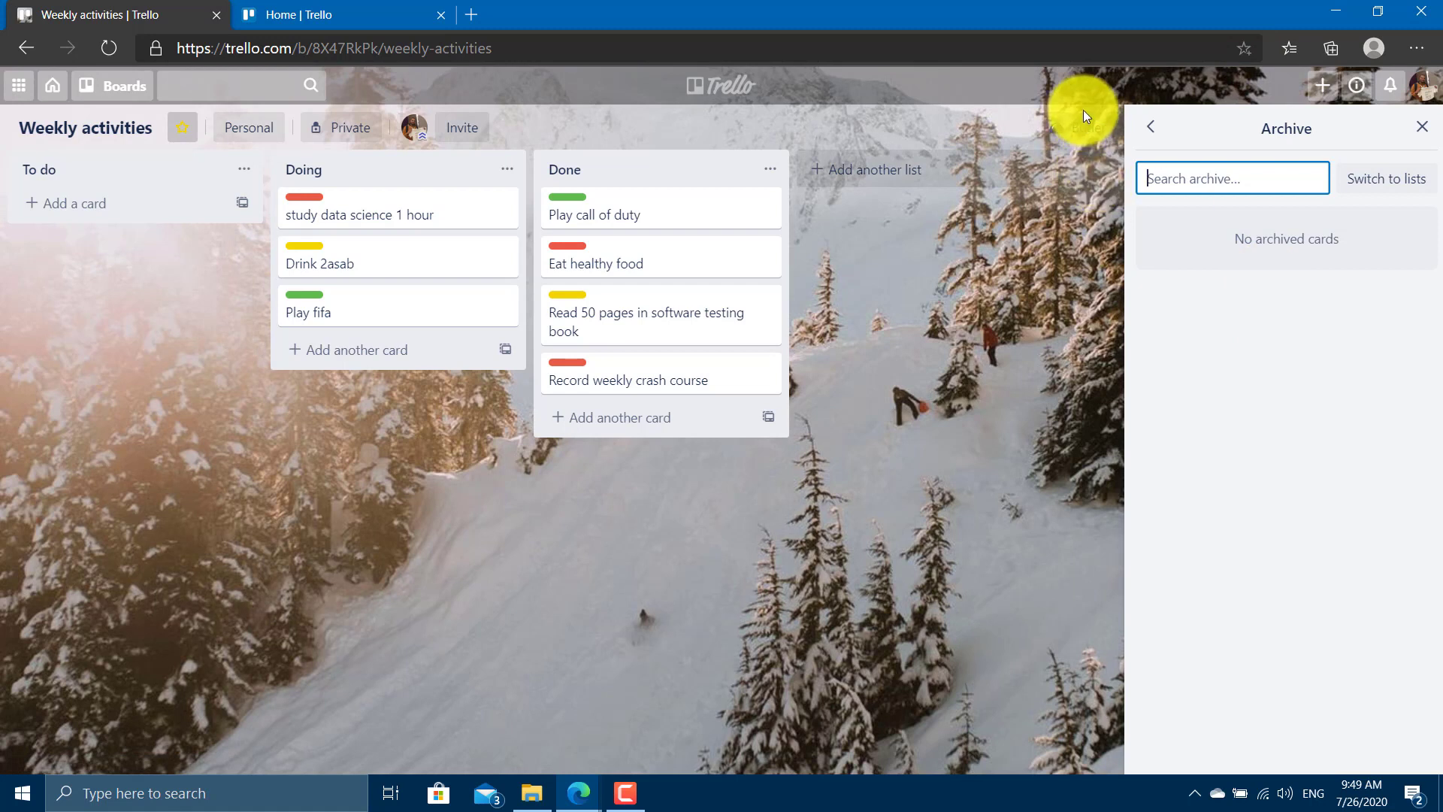
pyautogui.click(1154, 129)
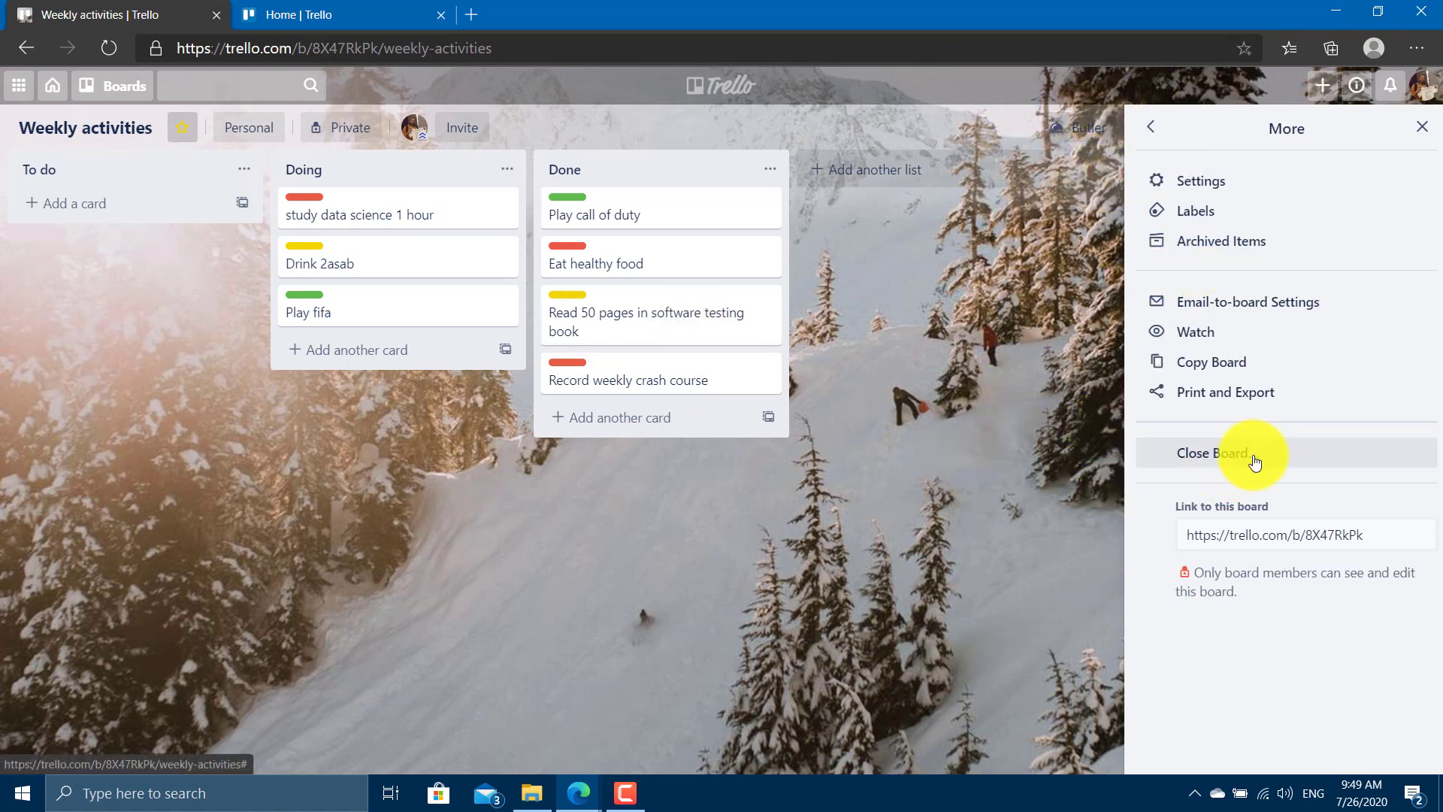
pyautogui.click(1226, 450)
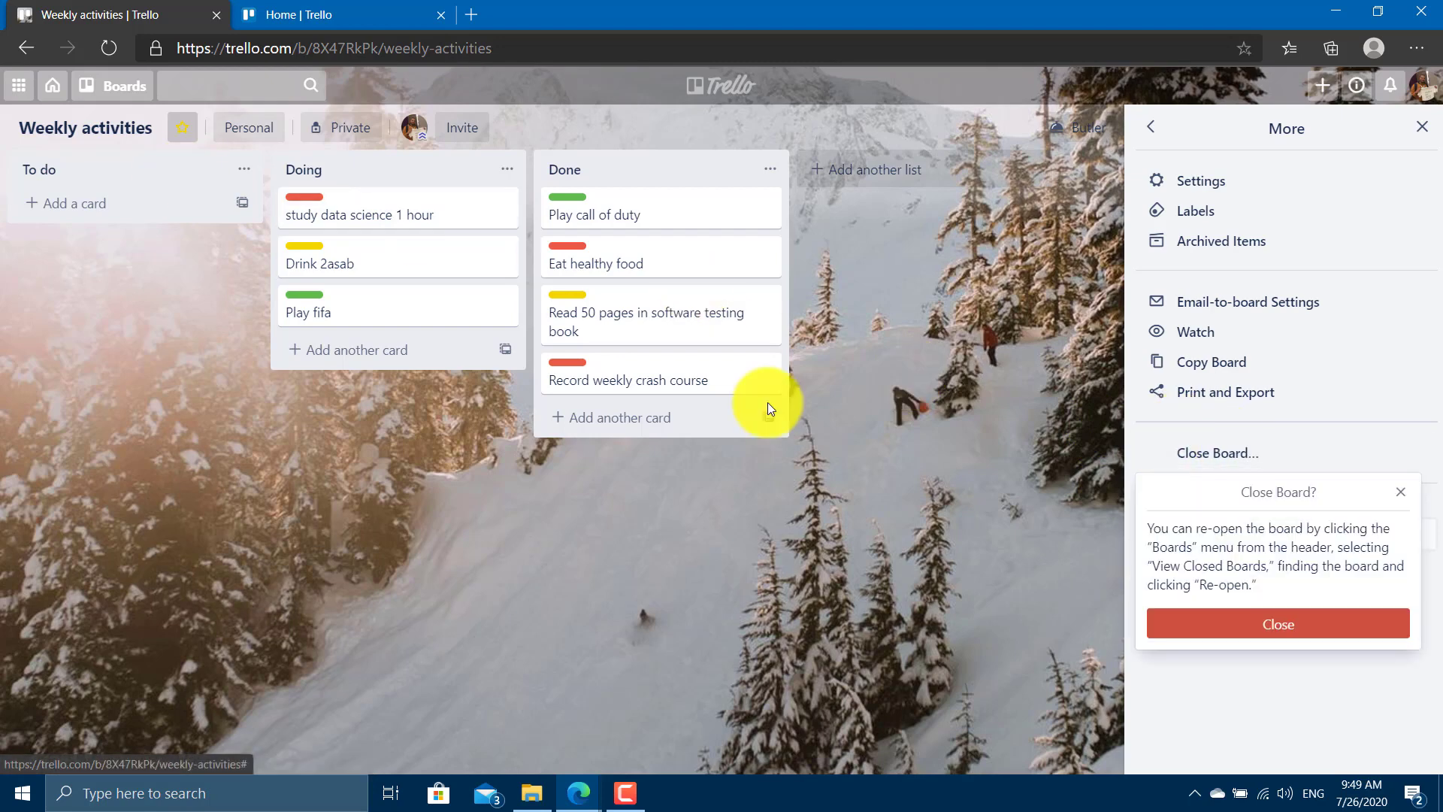
pyautogui.click(1392, 623)
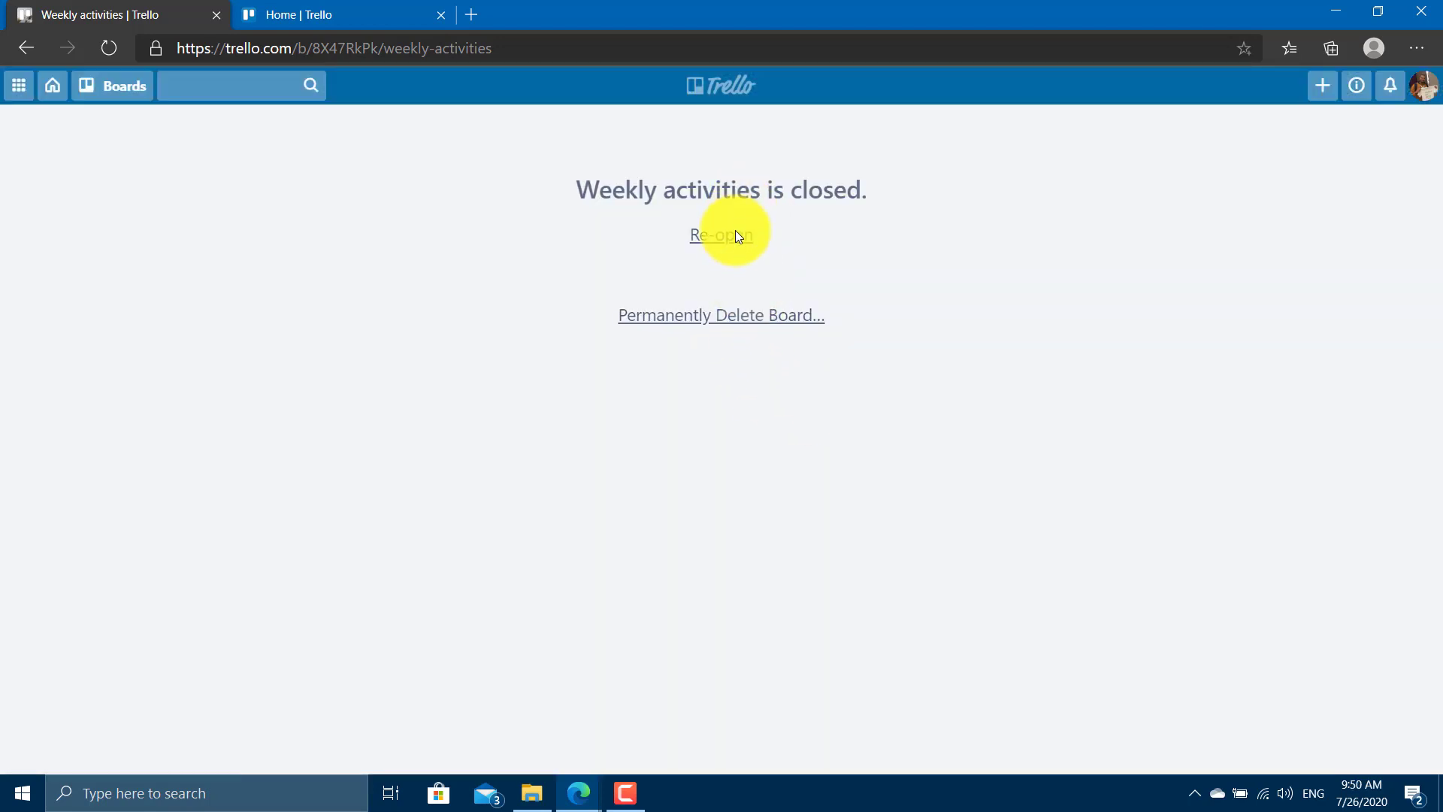
pyautogui.click(782, 319)
pyautogui.click(778, 455)
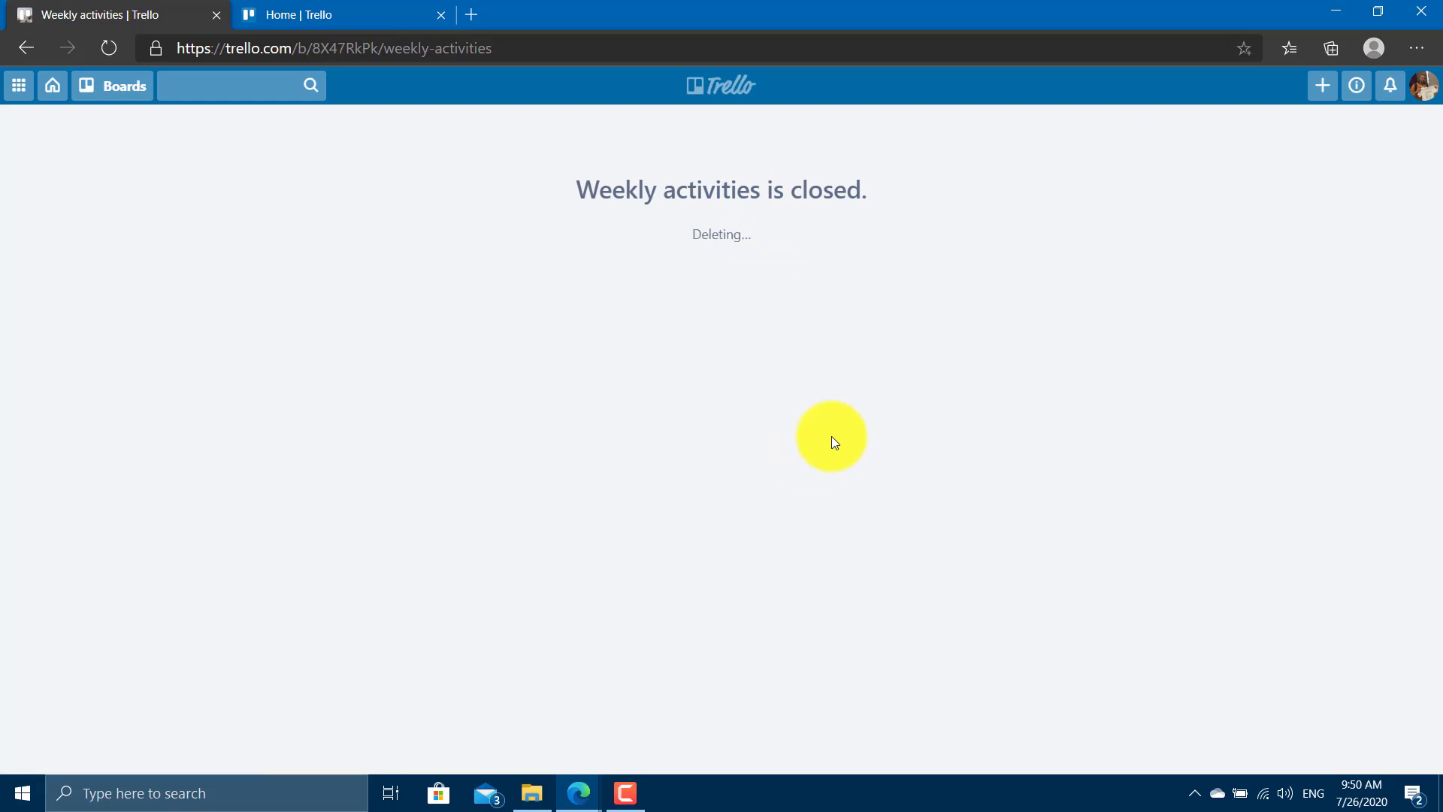